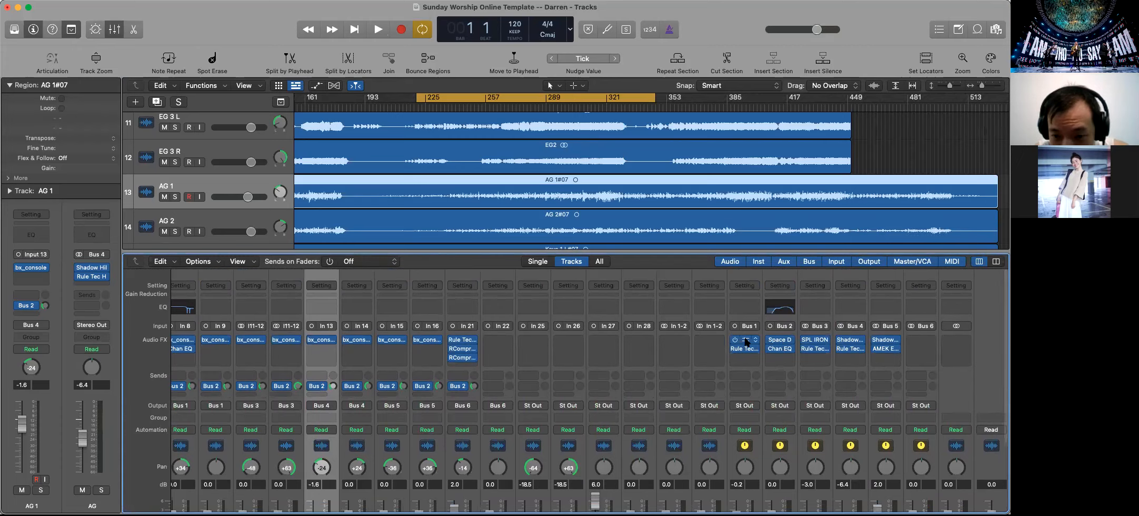
Open the bx_townhouse Buss Compressor on the Drum bus to view its settings, and close it
scroll(744, 368, "down", 5)
scroll(744, 392, "up", 3)
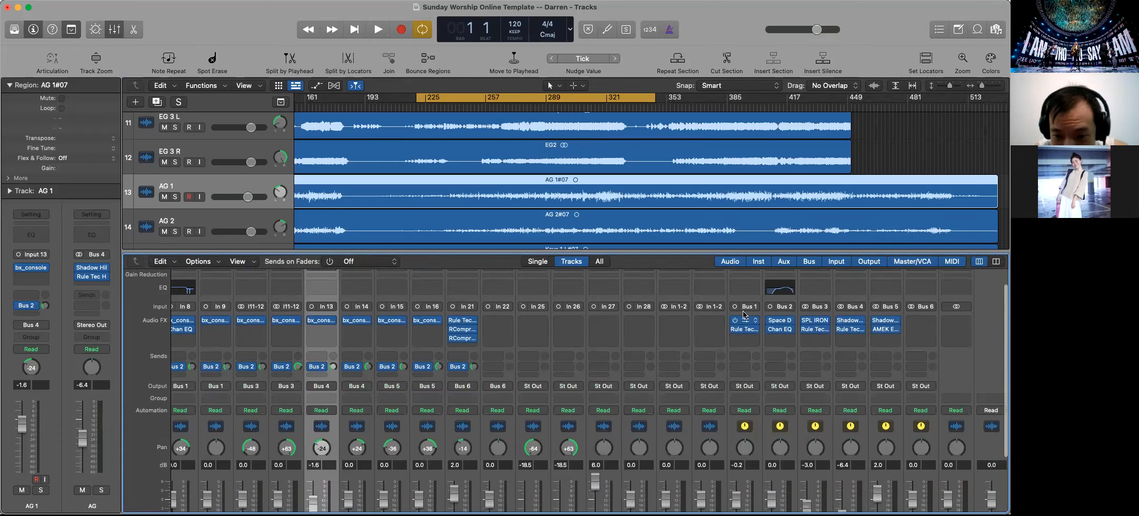
left_click(744, 323)
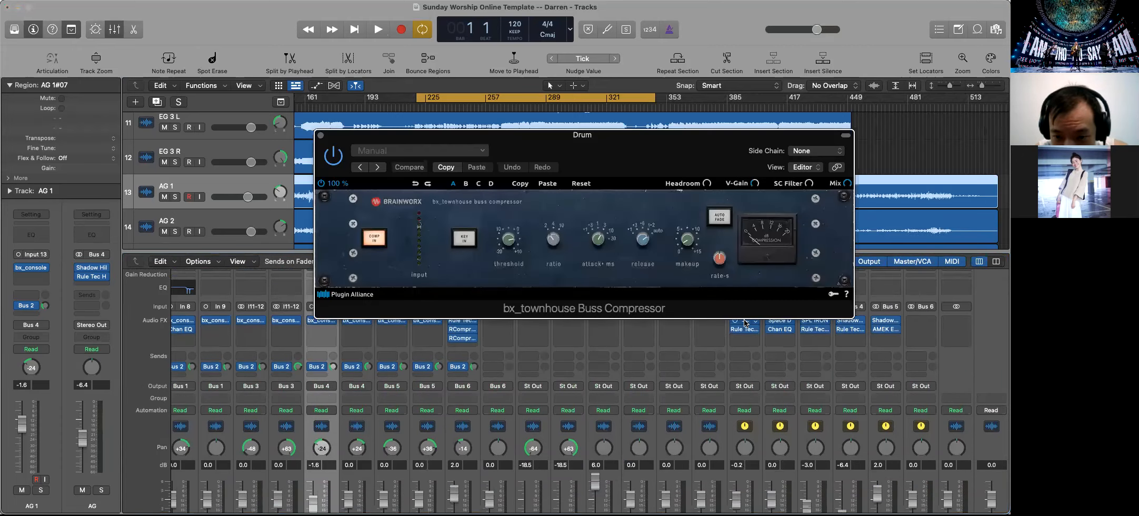
left_click(321, 136)
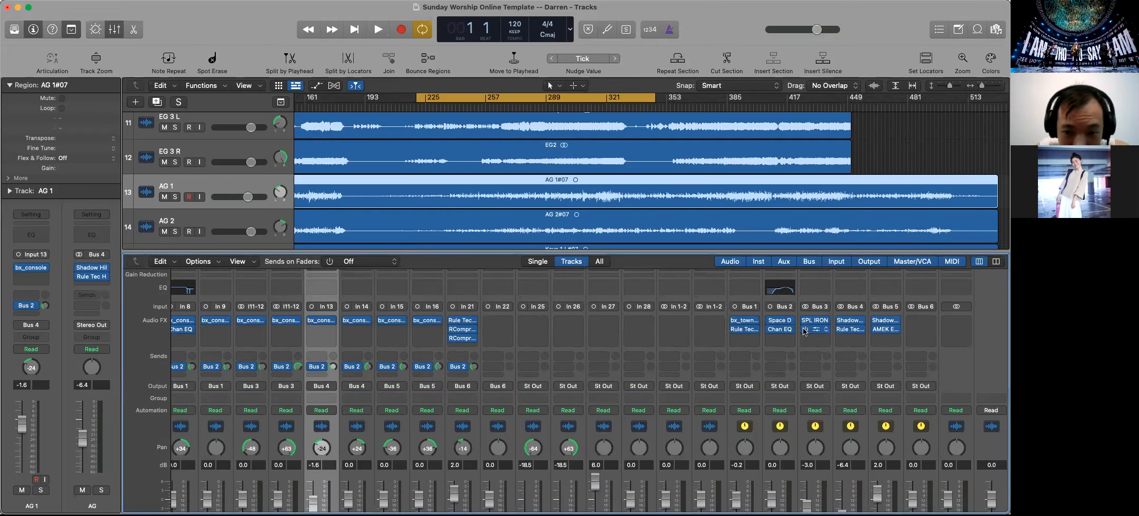
Replace the SPL IRON insert on the EG bus with Plugin Alliance's bx_townhouse Buss Compressor and reposition its window
scroll(815, 325, "down", 2)
scroll(816, 325, "down", 4)
scroll(815, 325, "up", 4)
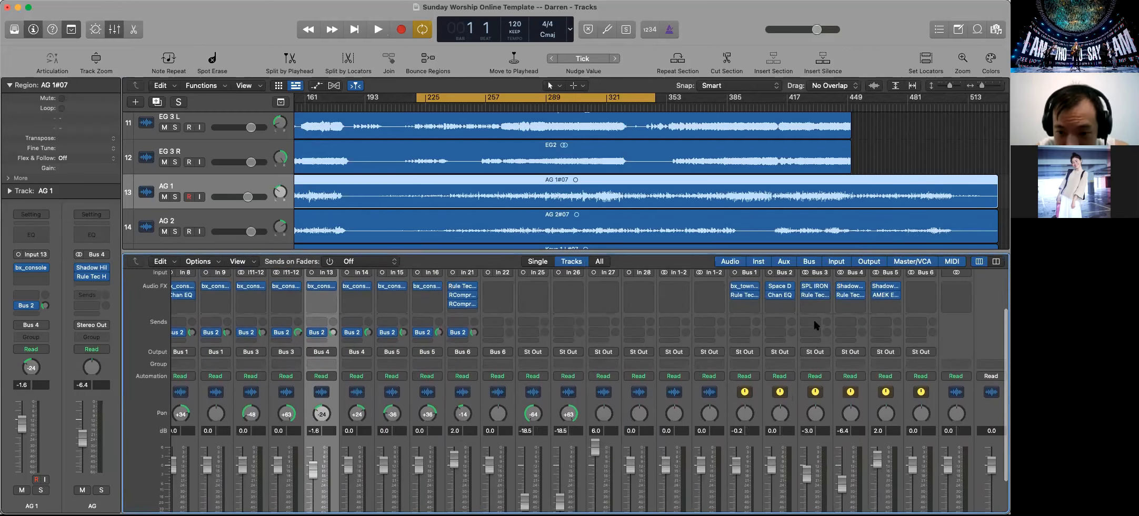
left_click(826, 290)
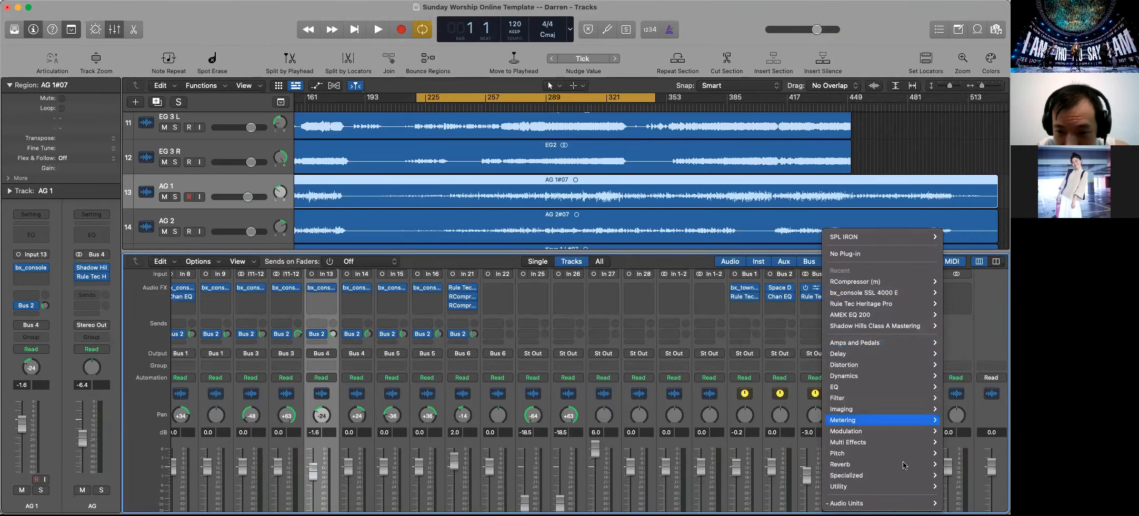
mouse_move(842, 503)
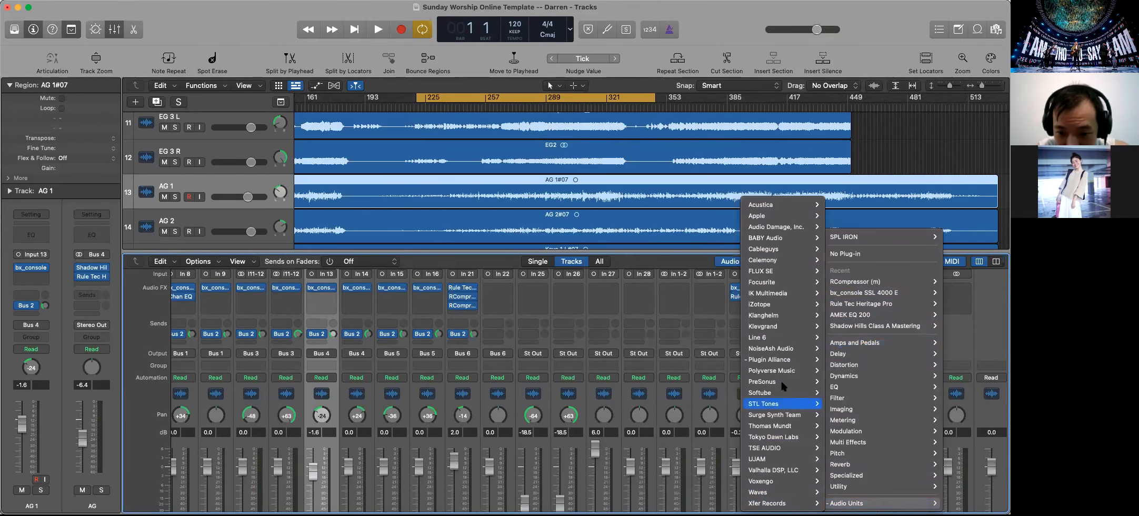
mouse_move(774, 359)
mouse_move(684, 436)
left_click(590, 439)
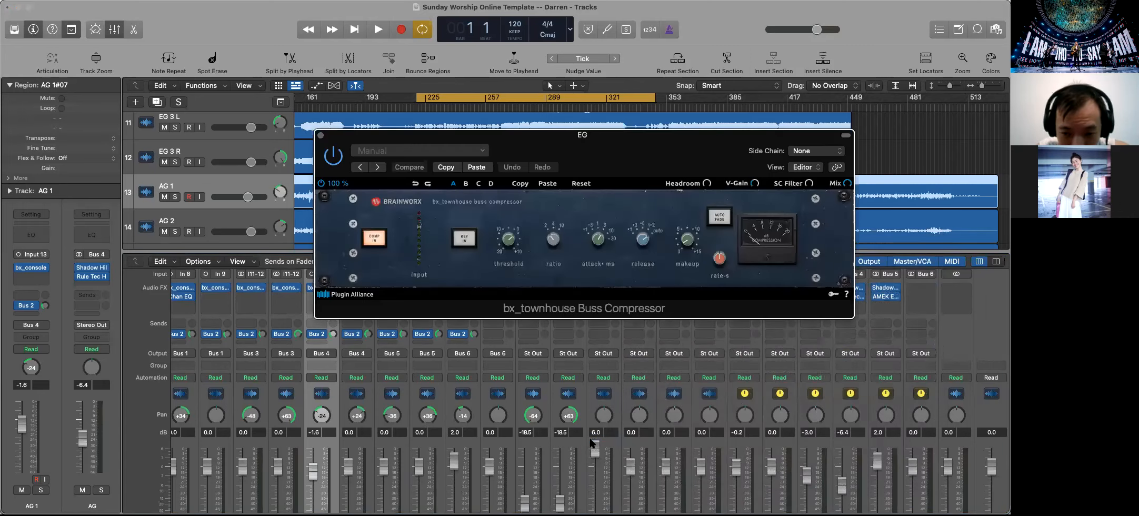
left_click_drag(642, 140, 578, 133)
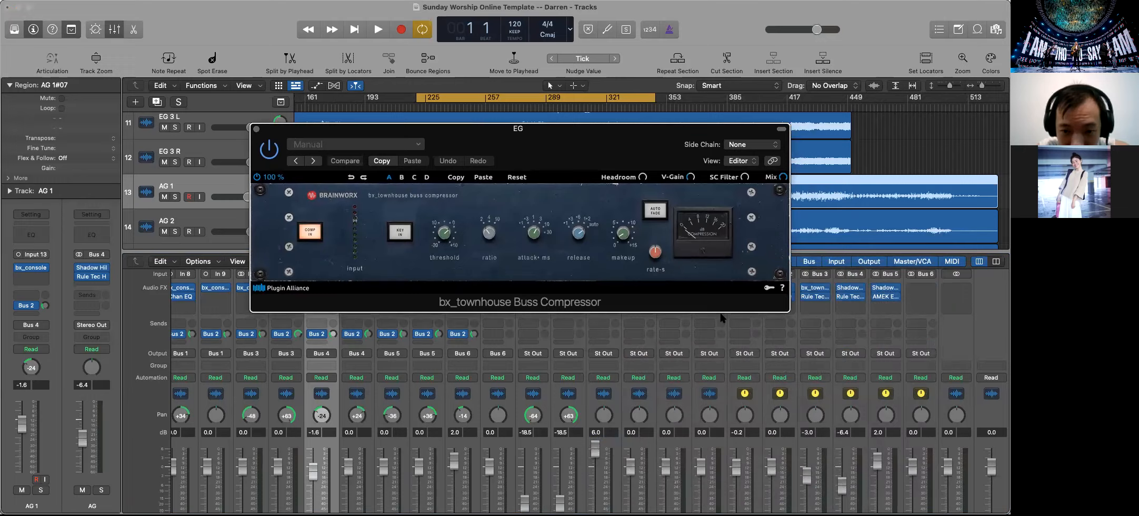
Solo the EG bus and start playback of the cycled section to listen to the electric guitars
scroll(828, 473, "down", 3)
left_click(823, 493)
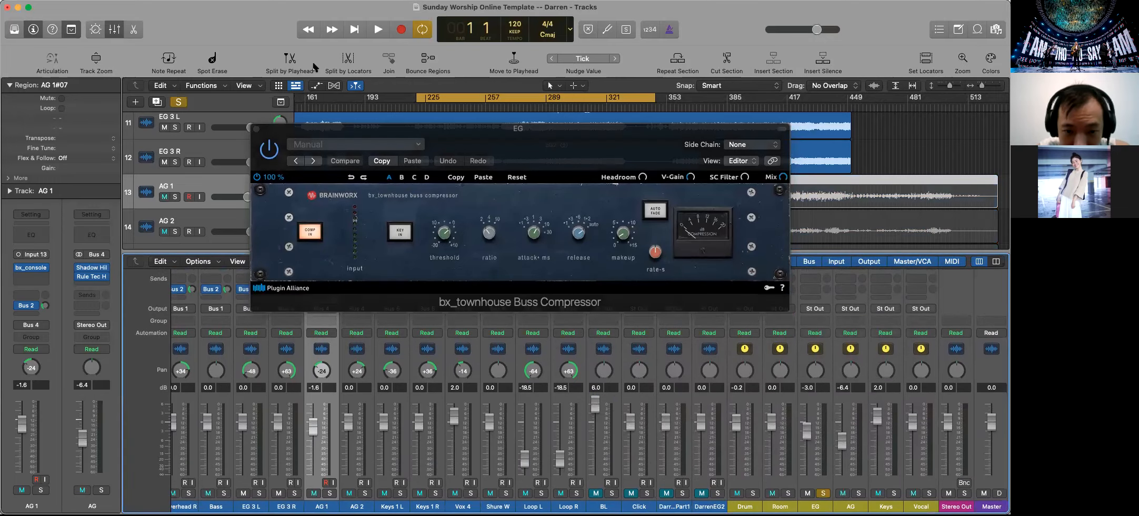
left_click(378, 31)
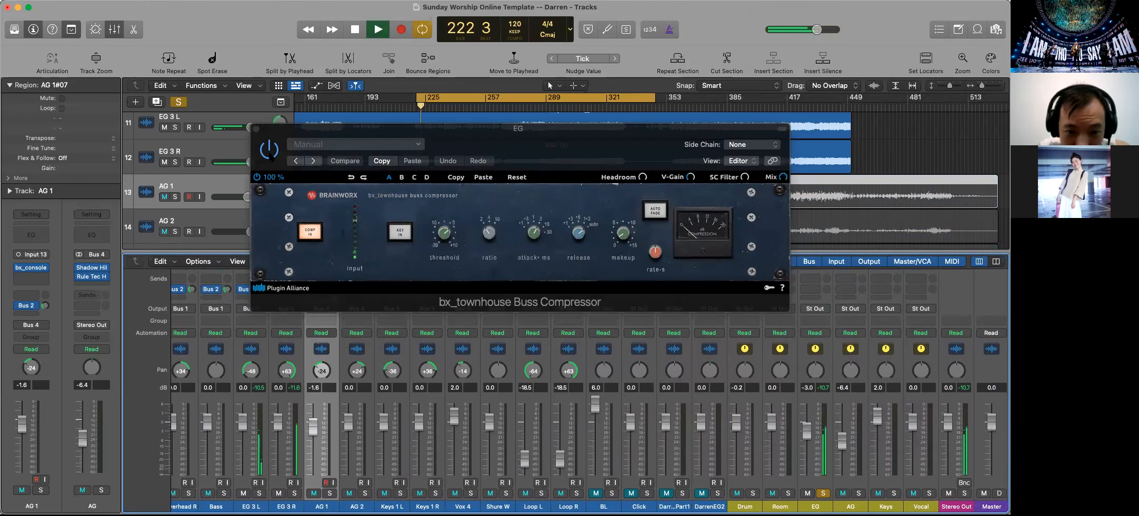
scroll(878, 408, "up", 3)
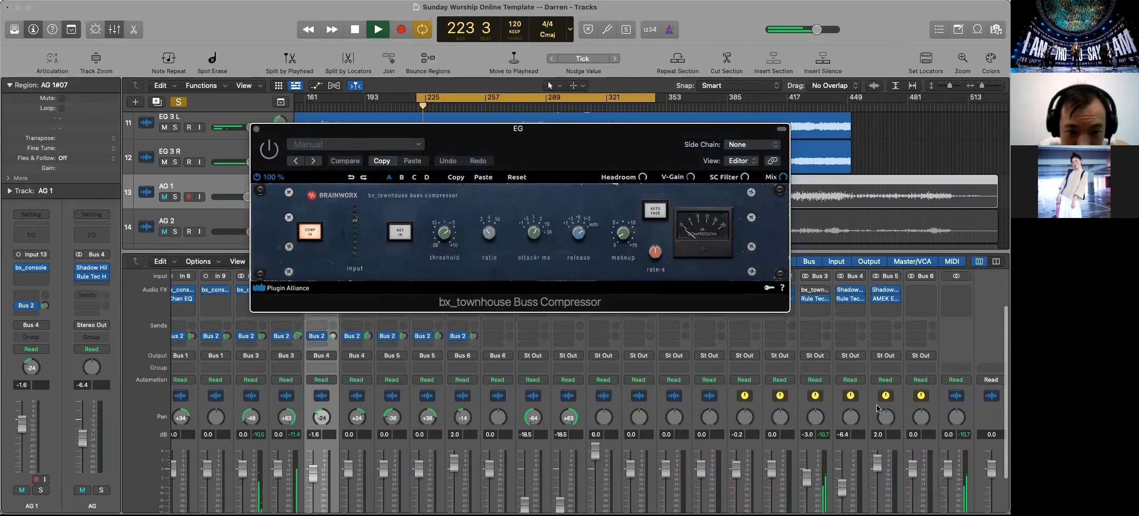
scroll(877, 408, "up", 2)
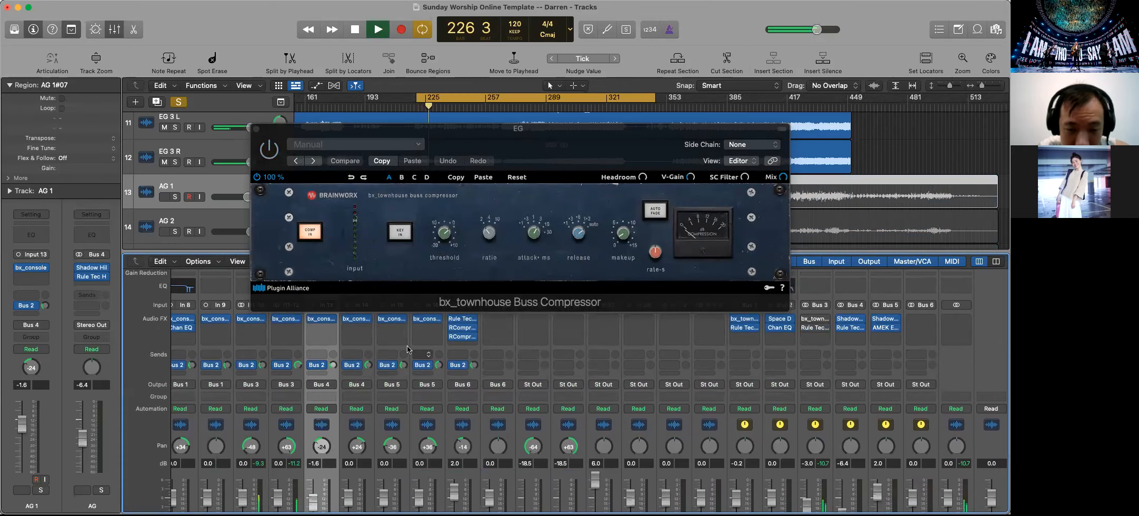
scroll(392, 353, "down", 3)
scroll(393, 355, "up", 2)
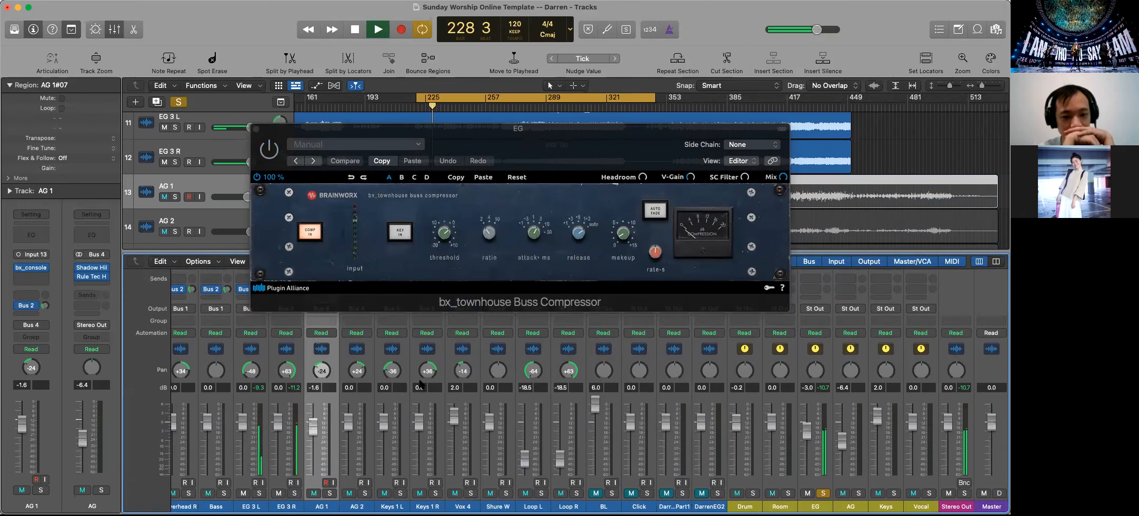
scroll(433, 453, "left", 2)
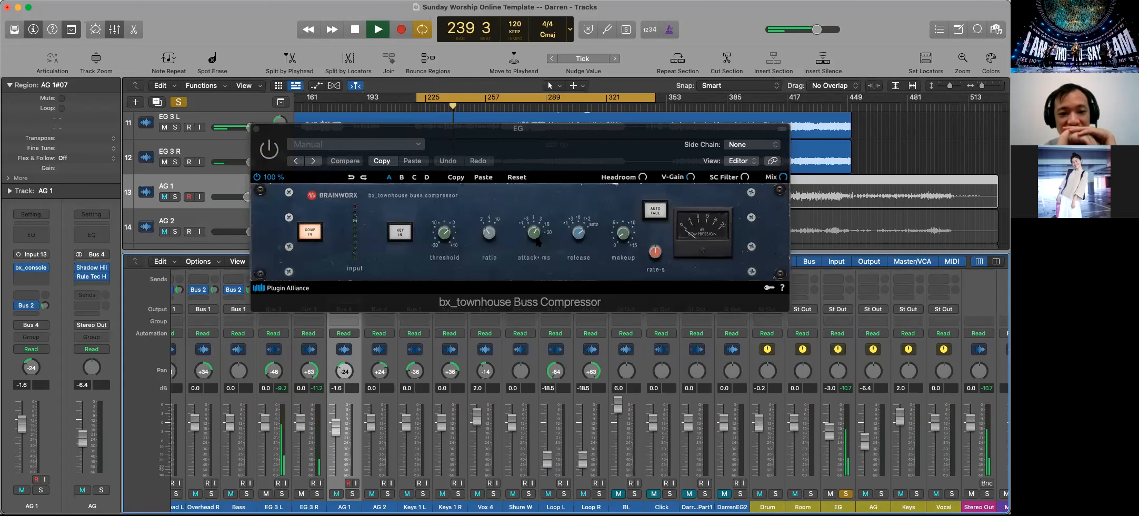
Adjust the EG bus compressor's attack, release, threshold and makeup, bringing the threshold to +2.4 dB and the makeup gain to +4.8 dB
left_click(443, 237)
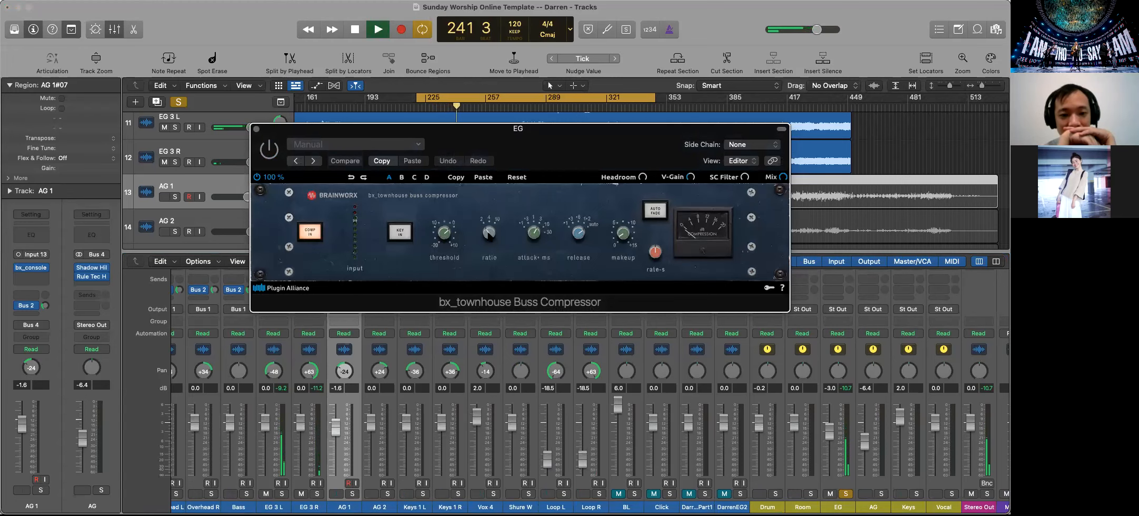
mouse_move(531, 240)
left_mouse_down()
mouse_move(531, 230)
mouse_move(524, 243)
left_mouse_up()
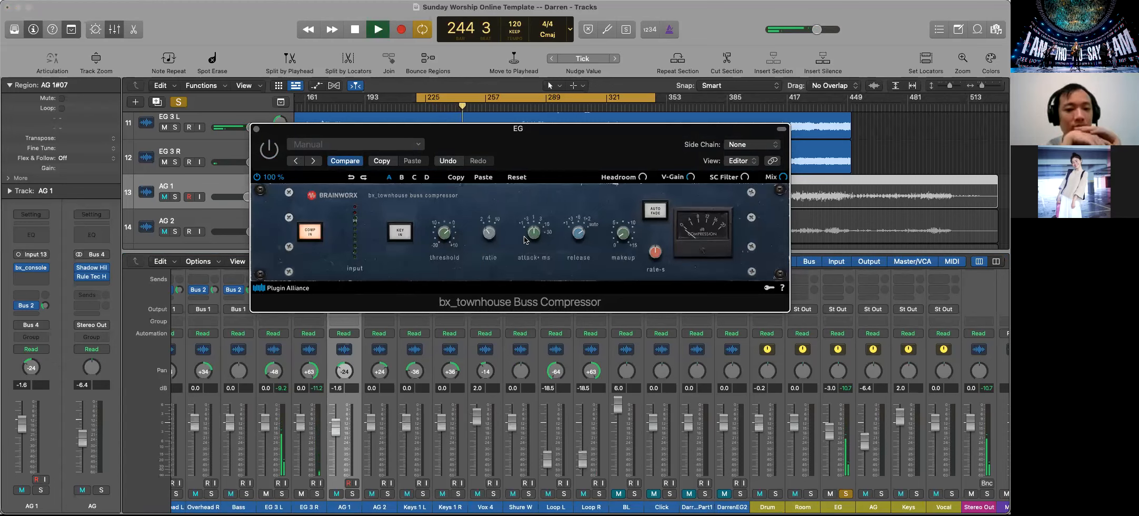
left_click_drag(577, 235, 576, 239)
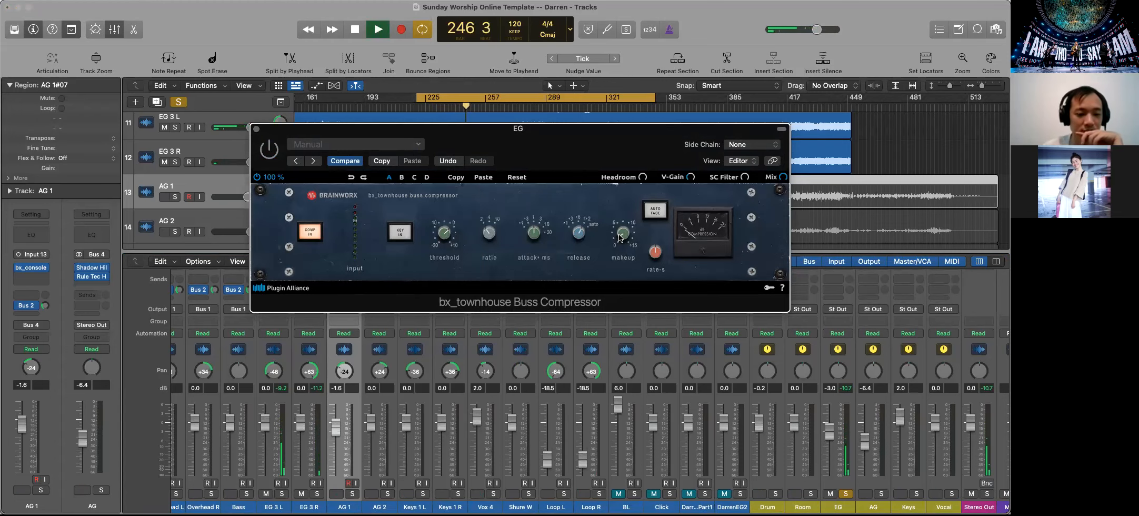
left_click_drag(442, 234, 450, 279)
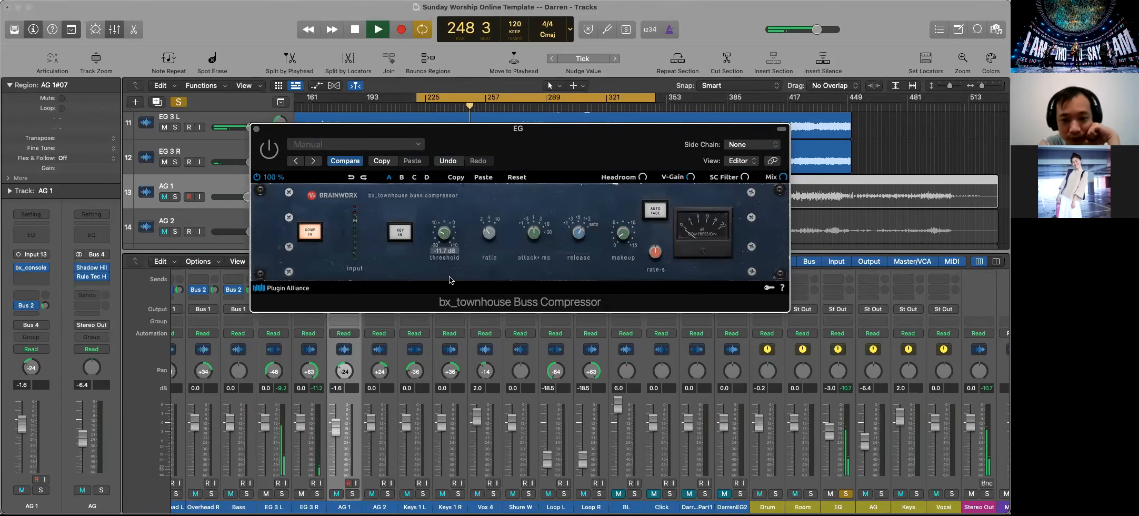
left_click_drag(622, 235, 621, 220)
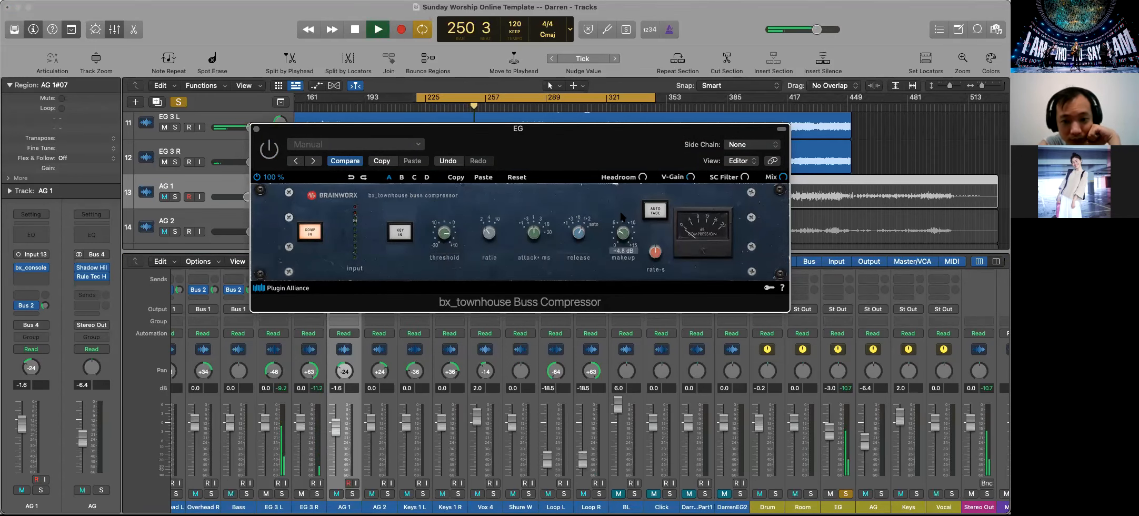
left_click_drag(443, 234, 444, 230)
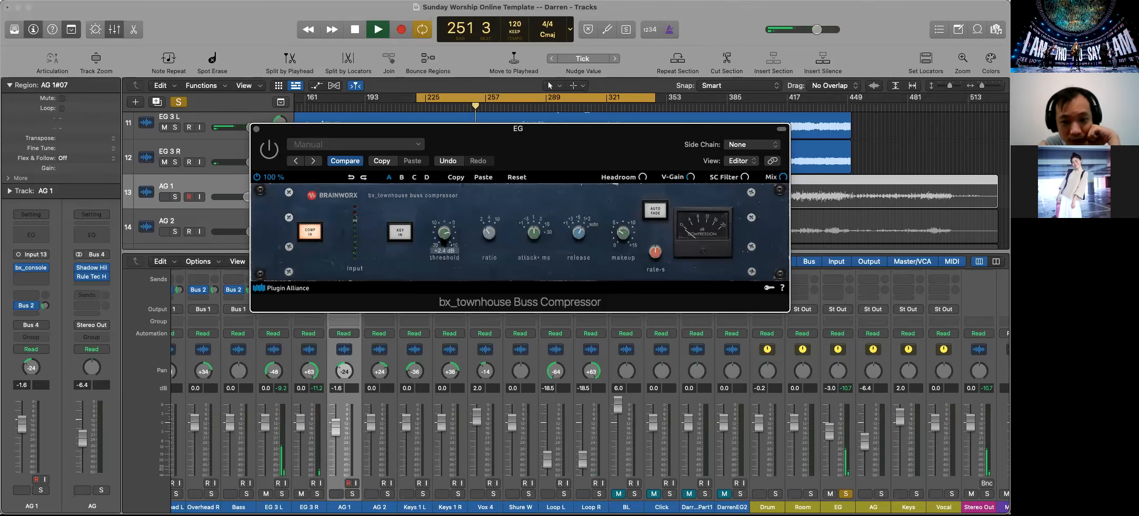
Move the compressor window clear of the tracks and shift the playhead ahead to about bar 275
left_click_drag(519, 133, 525, 144)
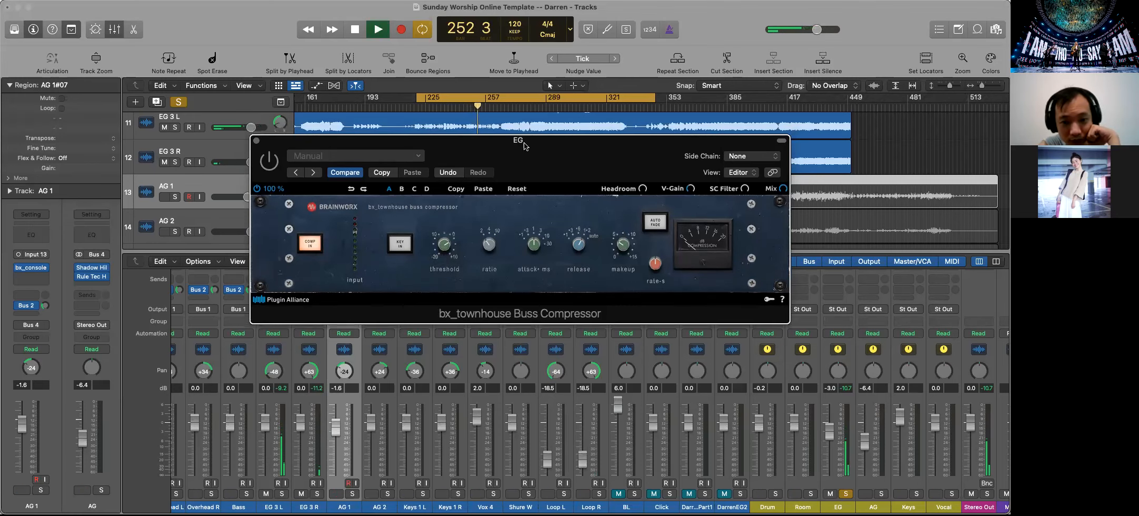
left_click_drag(478, 106, 517, 106)
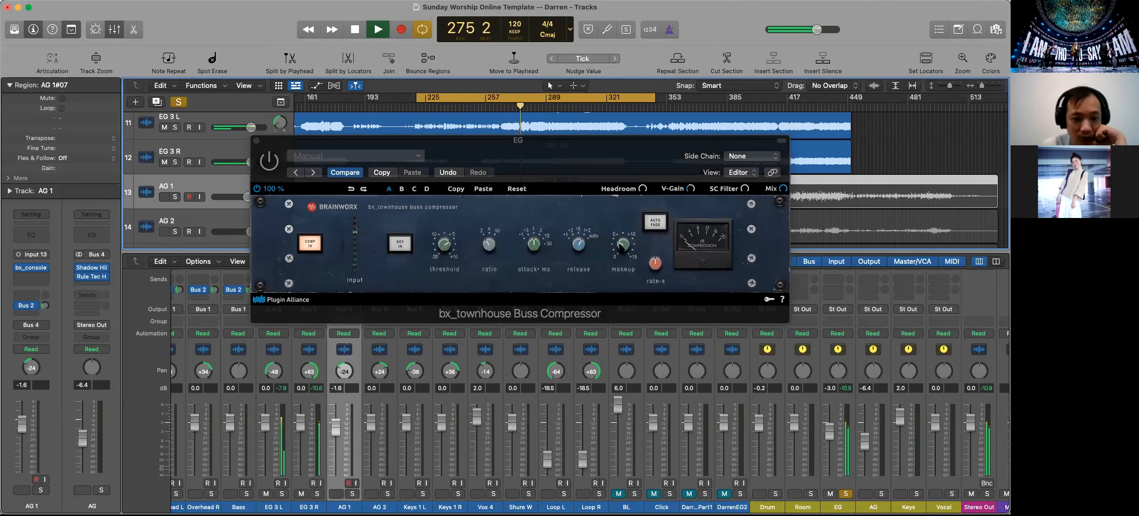
left_click(450, 253)
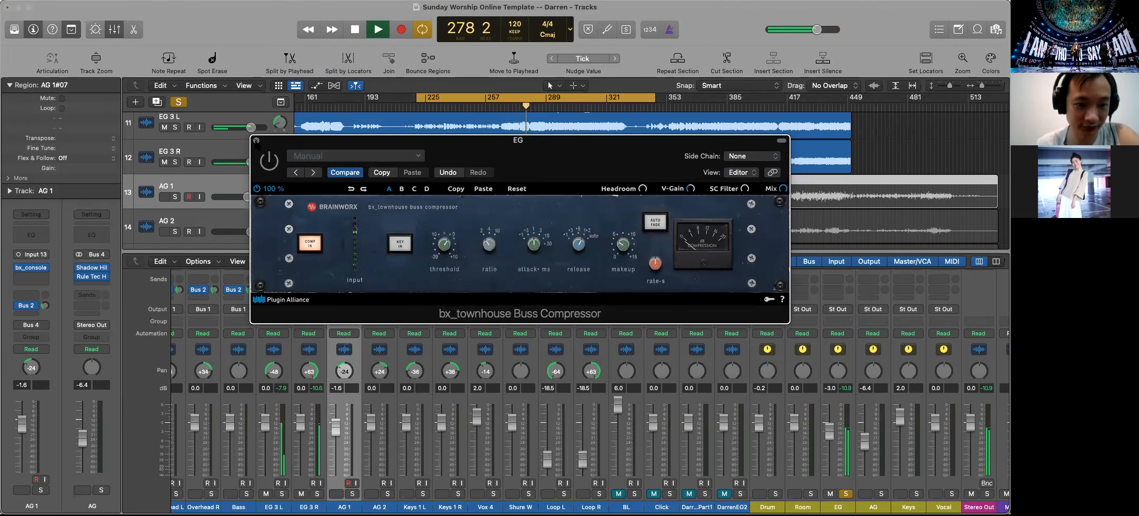
Enable the bypassed bx_townhouse compressor on the EG bus and reopen its window
left_click(256, 140)
scroll(738, 402, "up", 5)
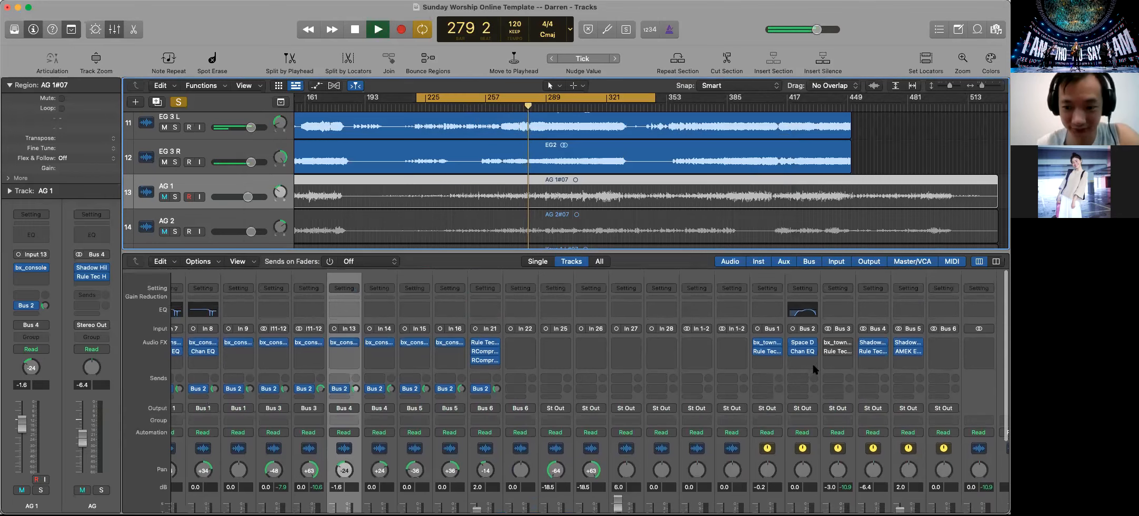
left_click(829, 340)
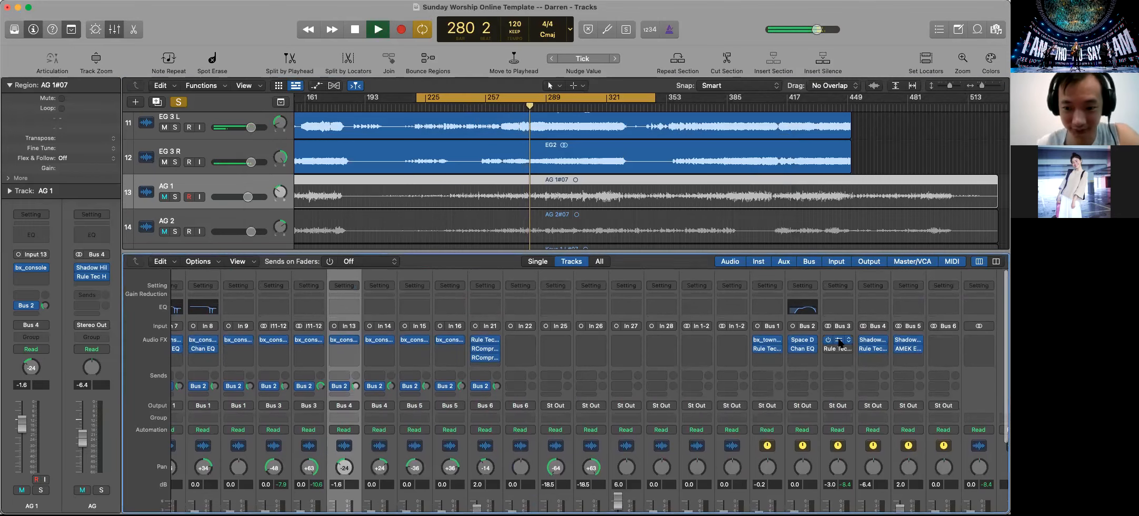
left_click(839, 341)
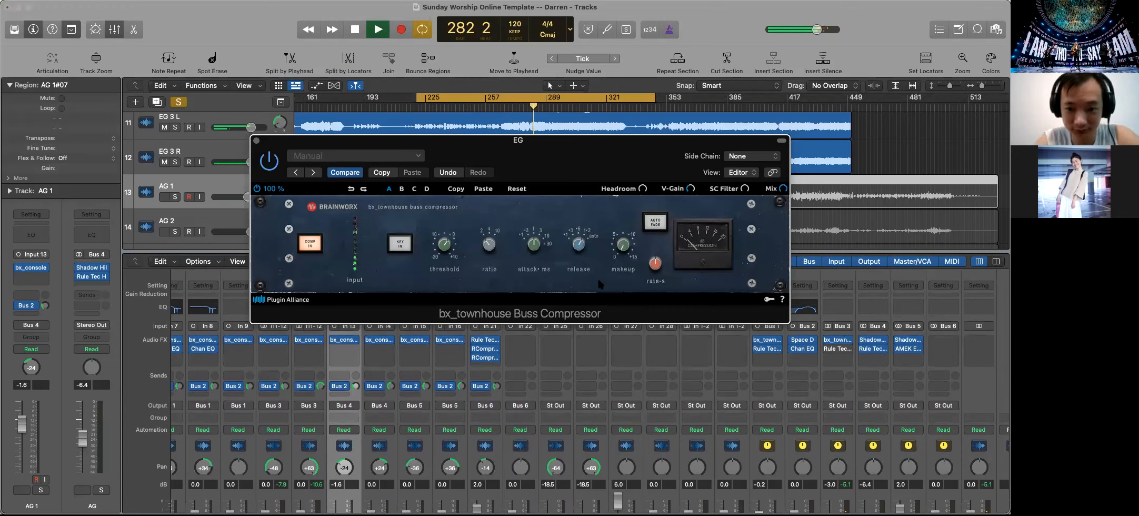
Lower the EG bus compressor's threshold, set its makeup gain to about +1.8 dB, and close the plug-in window
mouse_move(534, 243)
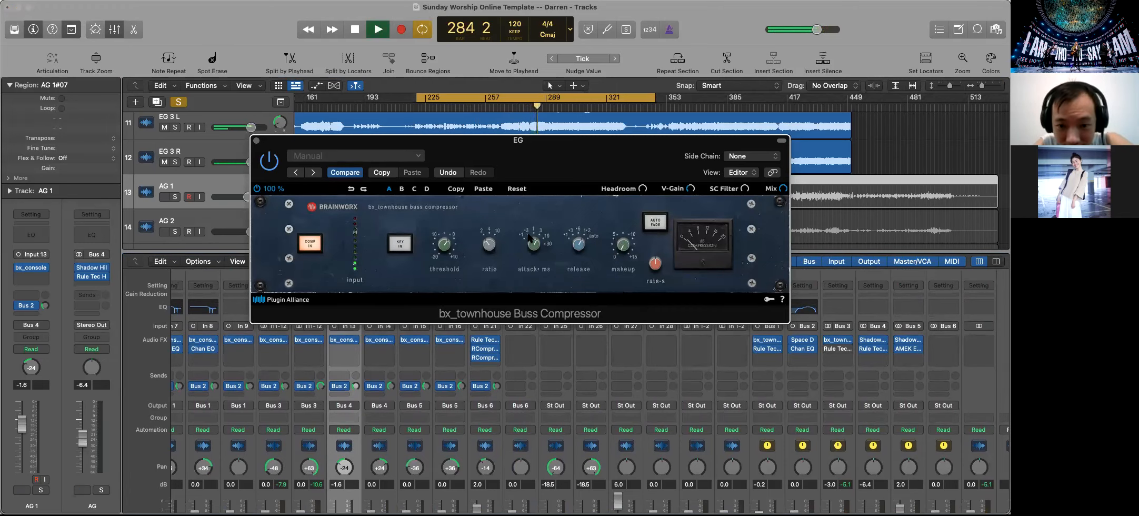
left_click_drag(442, 248, 432, 224)
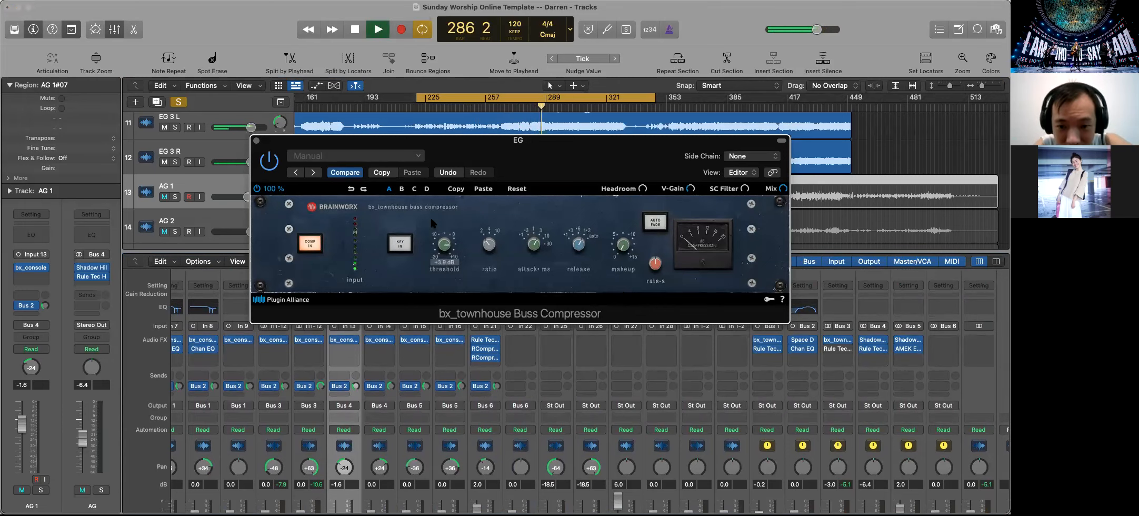
left_click_drag(431, 209, 437, 241)
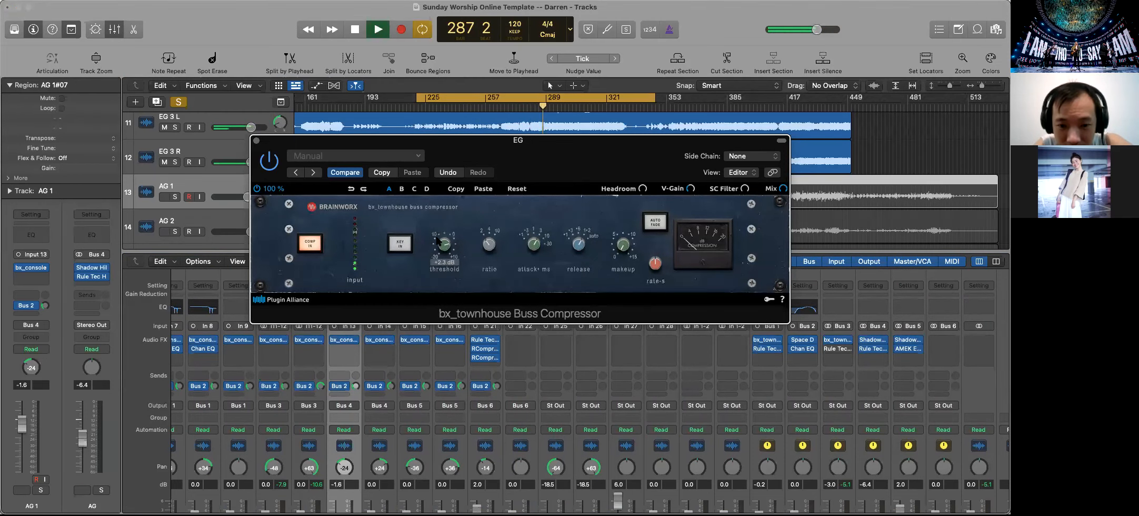
mouse_move(619, 244)
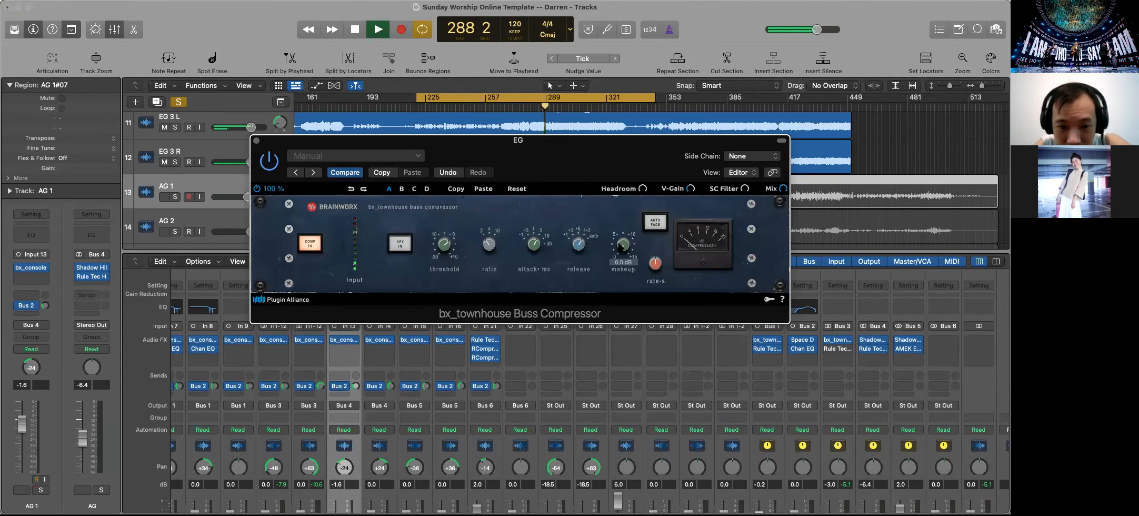
left_click_drag(619, 233, 620, 236)
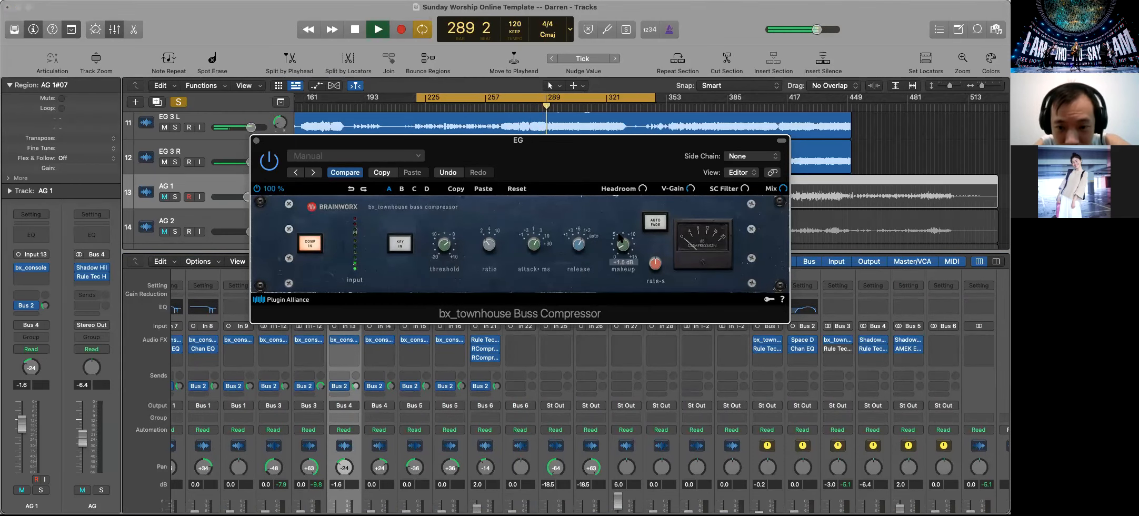
left_click_drag(445, 241, 445, 269)
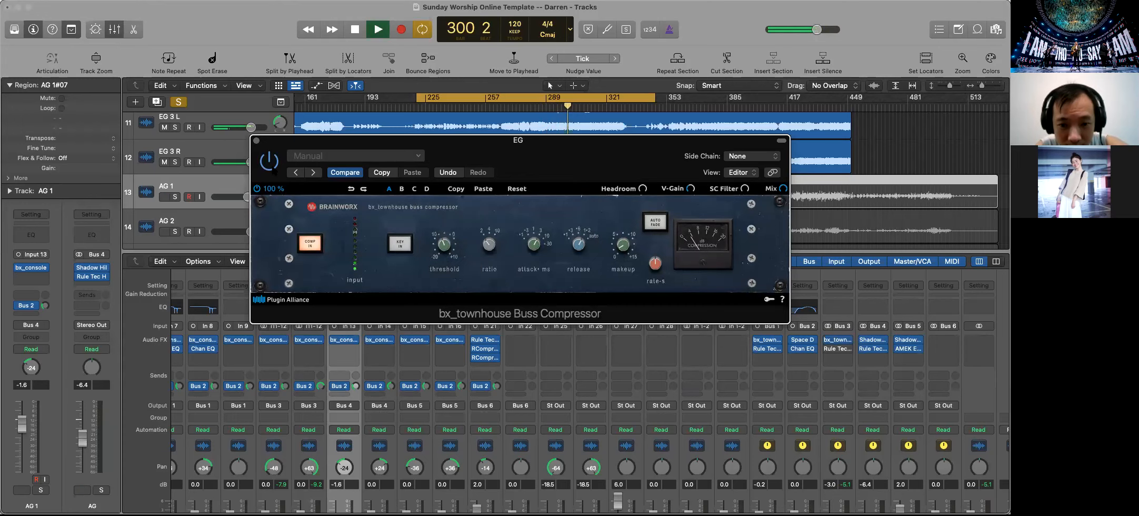
left_click(256, 140)
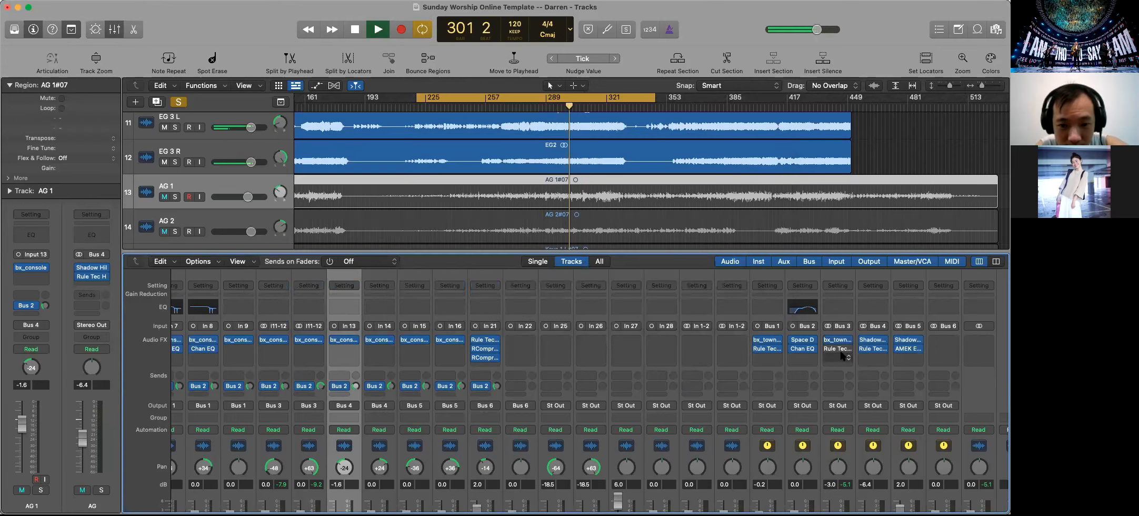
Open the Rule Tec Heritage Pro equalizer on the EG bus to view its settings, and close it
left_click(846, 351)
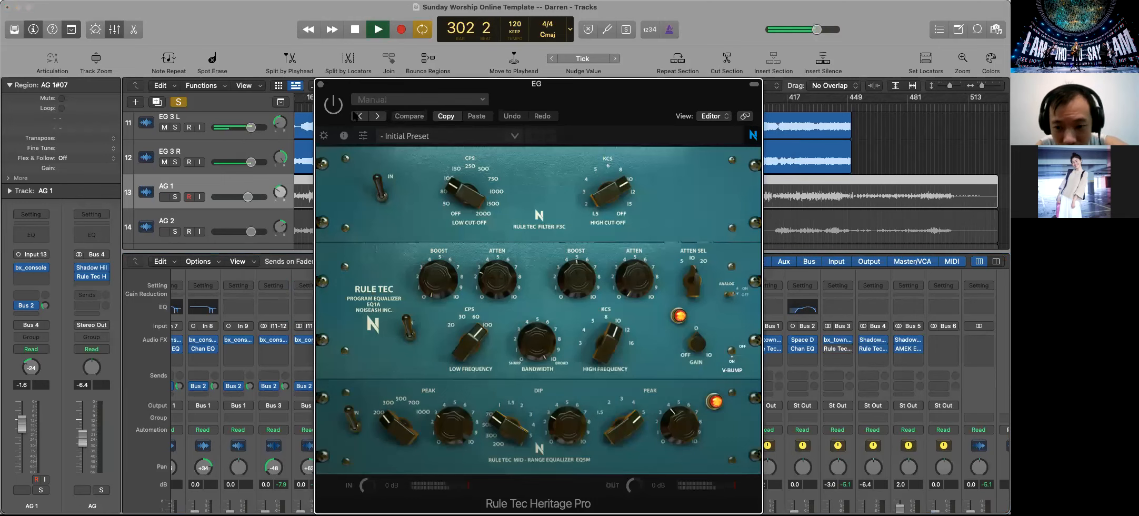
left_click(321, 84)
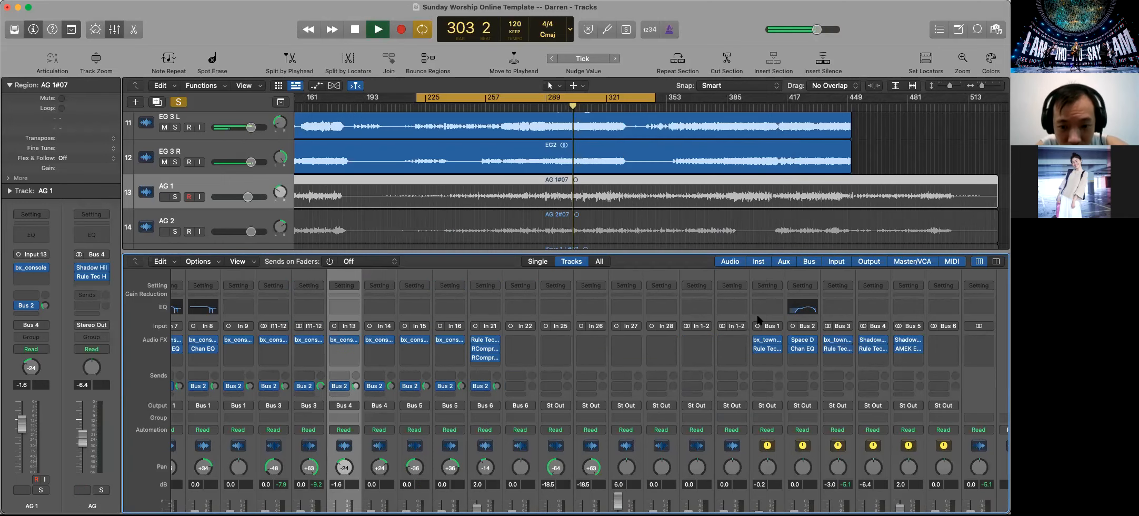
Stop playback and switch the solo from the EG bus to the AG bus
scroll(850, 384, "down", 5)
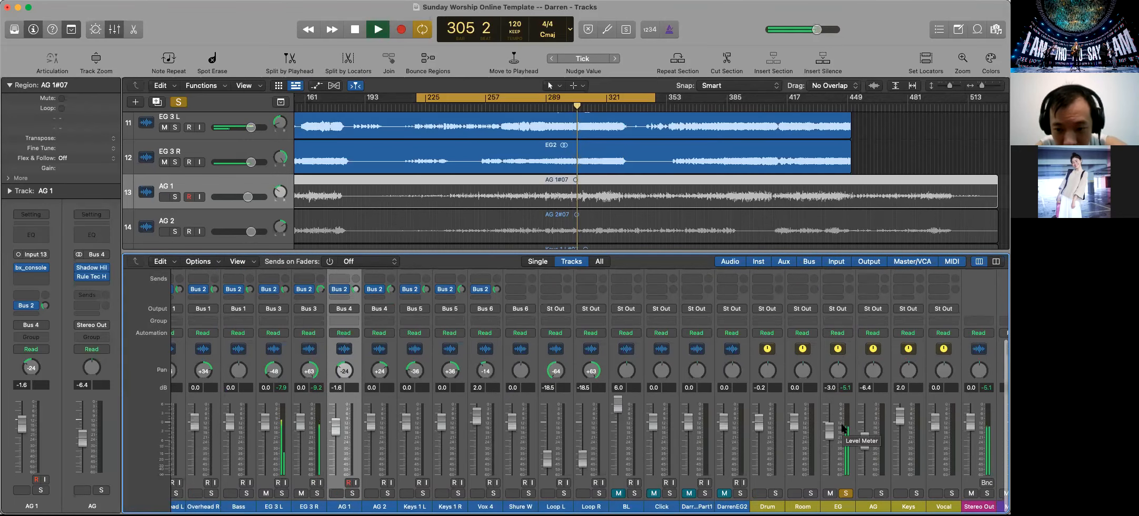
scroll(843, 432, "up", 5)
scroll(830, 389, "down", 5)
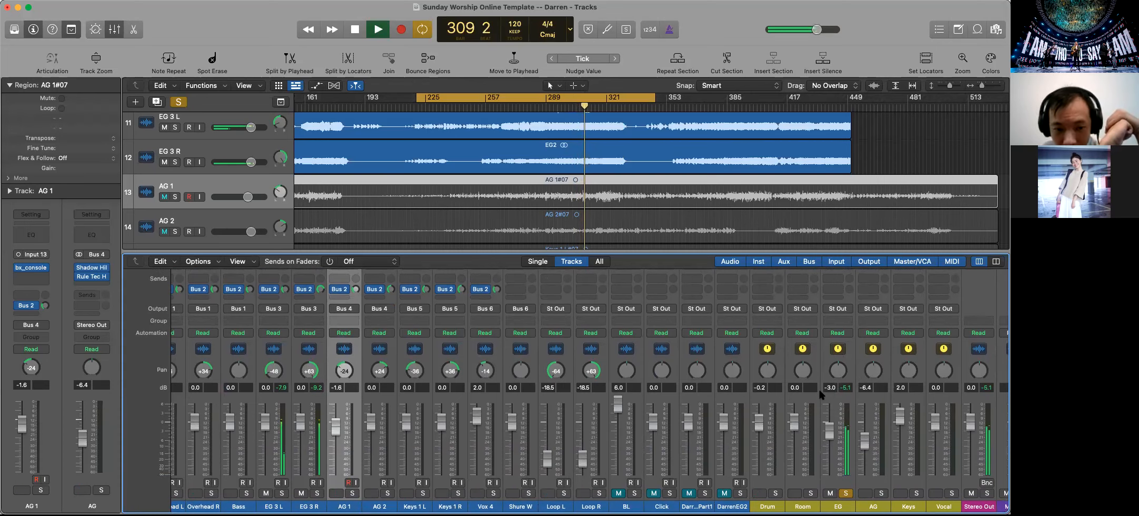
key("space")
scroll(844, 407, "up", 5)
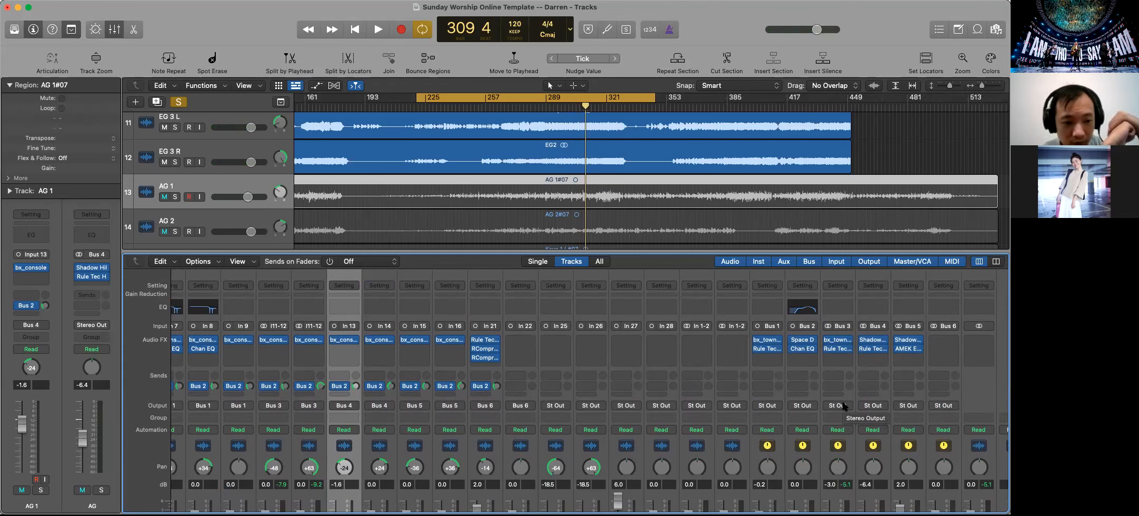
scroll(844, 406, "down", 5)
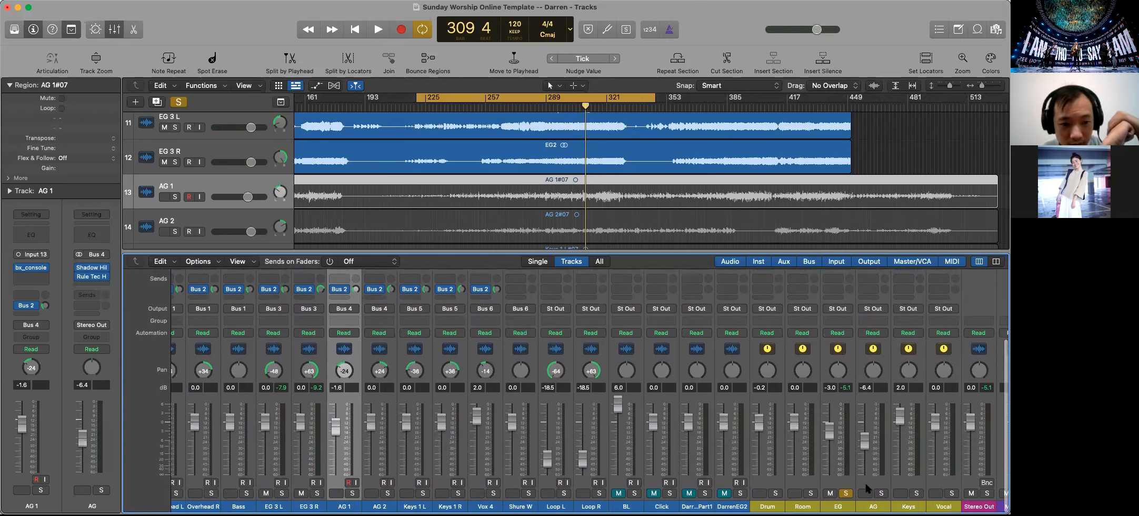
left_click(844, 493)
left_click(881, 493)
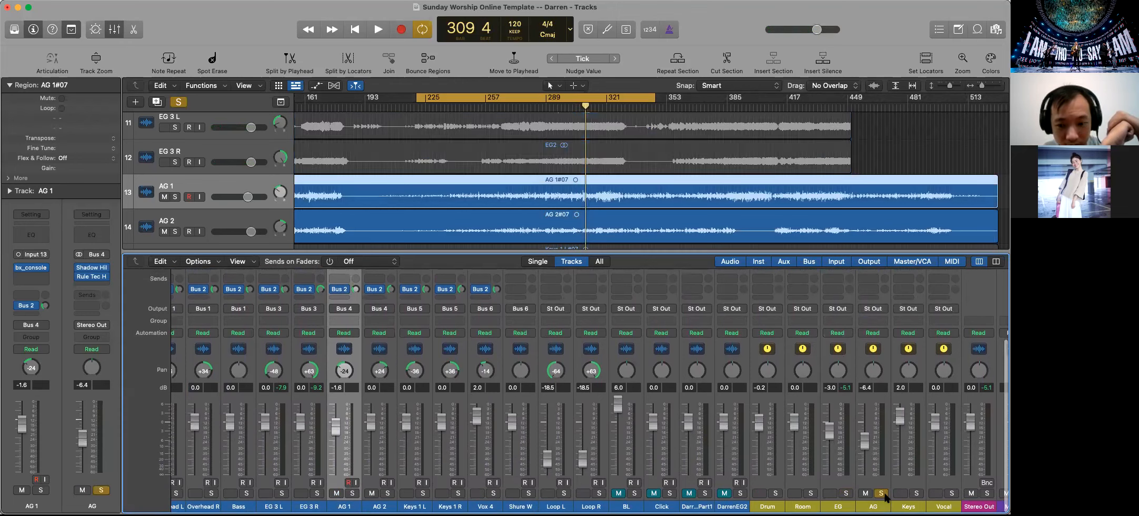
Replace the Shadow Hills compressor on the AG bus with a stereo bx_townhouse Buss Compressor and reposition its window
scroll(852, 483, "up", 5)
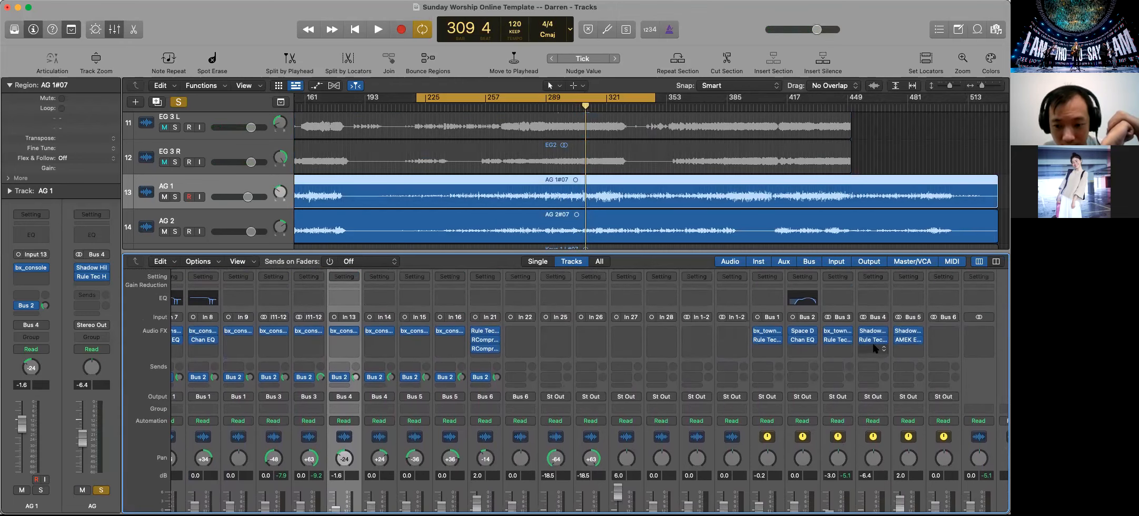
left_click(880, 334)
mouse_move(903, 286)
left_click(857, 282)
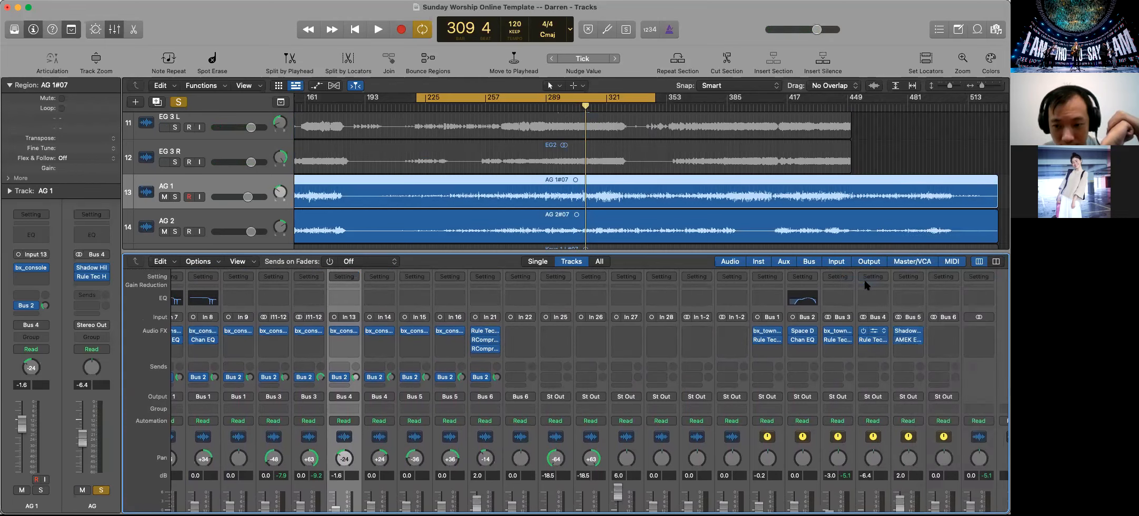
left_click_drag(622, 146, 577, 138)
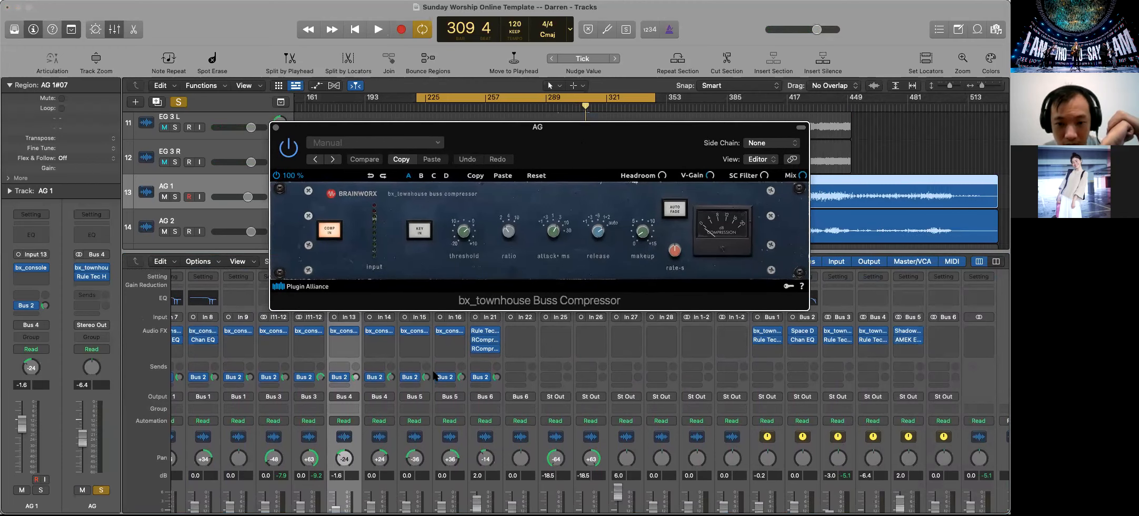
Play the soloed AG bus with its Rule Tec equalizer bypassed, and open and close the bx_console on AG 1
scroll(434, 375, "down", 5)
scroll(434, 375, "up", 5)
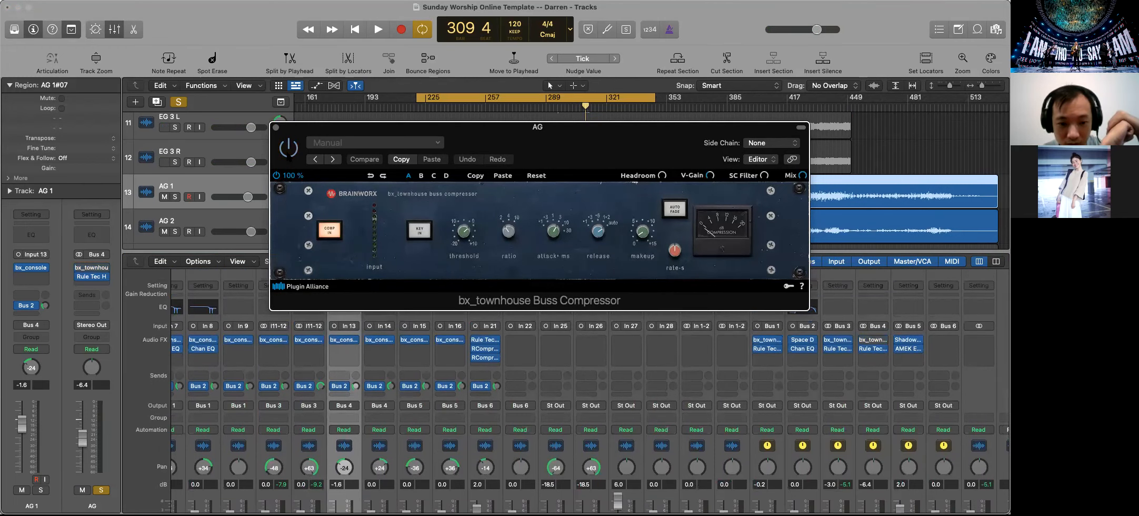
left_click(378, 31)
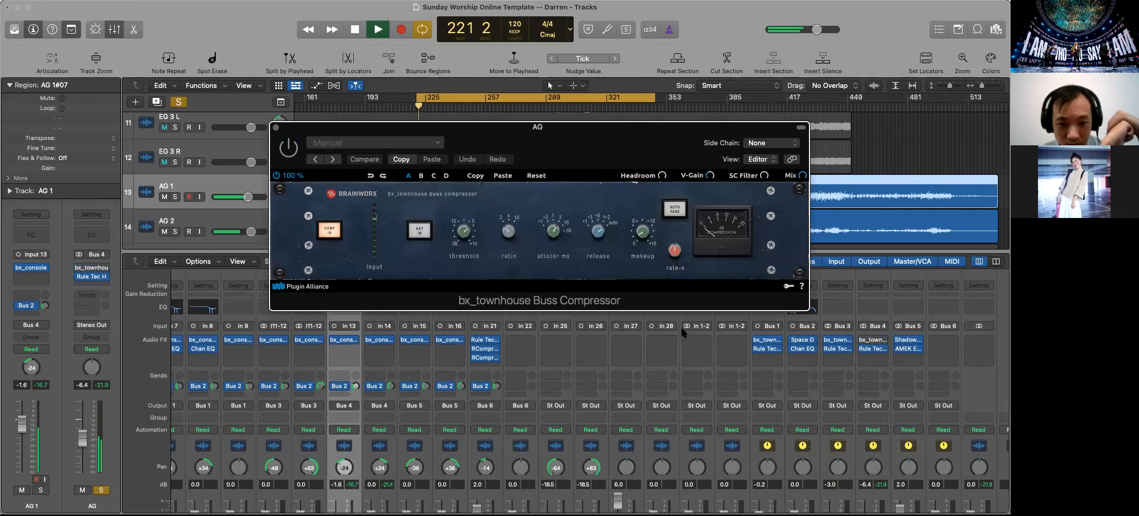
left_click(865, 349)
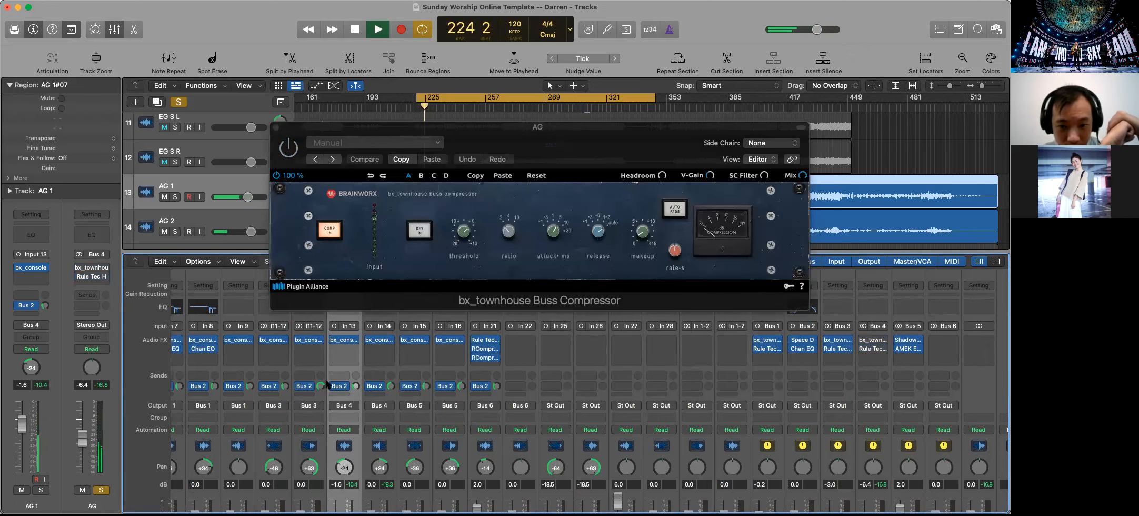
left_click(346, 342)
left_click(323, 42)
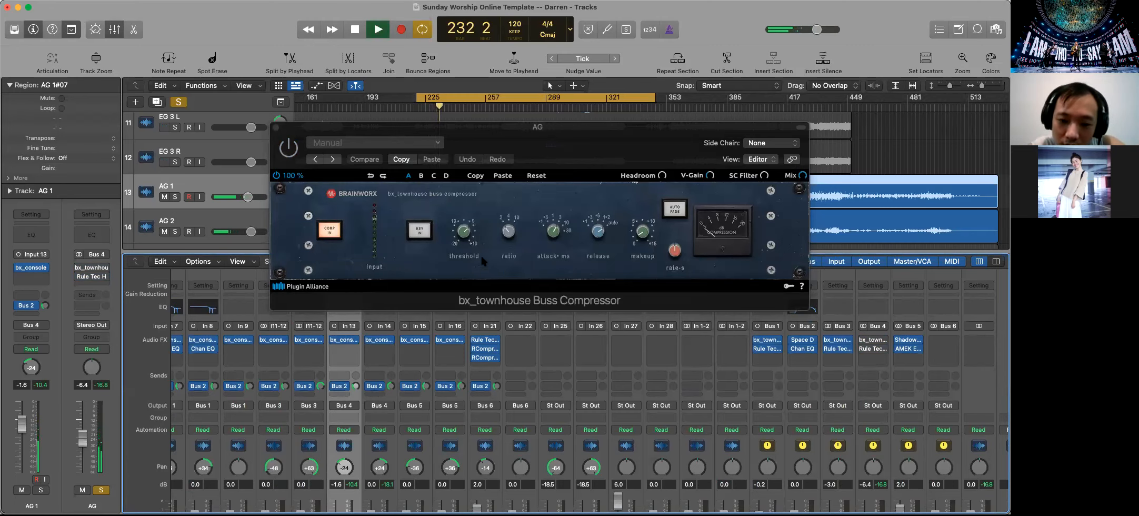
Enable the AG bus's bx_townhouse compressor, tune its ratio, release, threshold and makeup gain by ear, and close its window
left_click(288, 154)
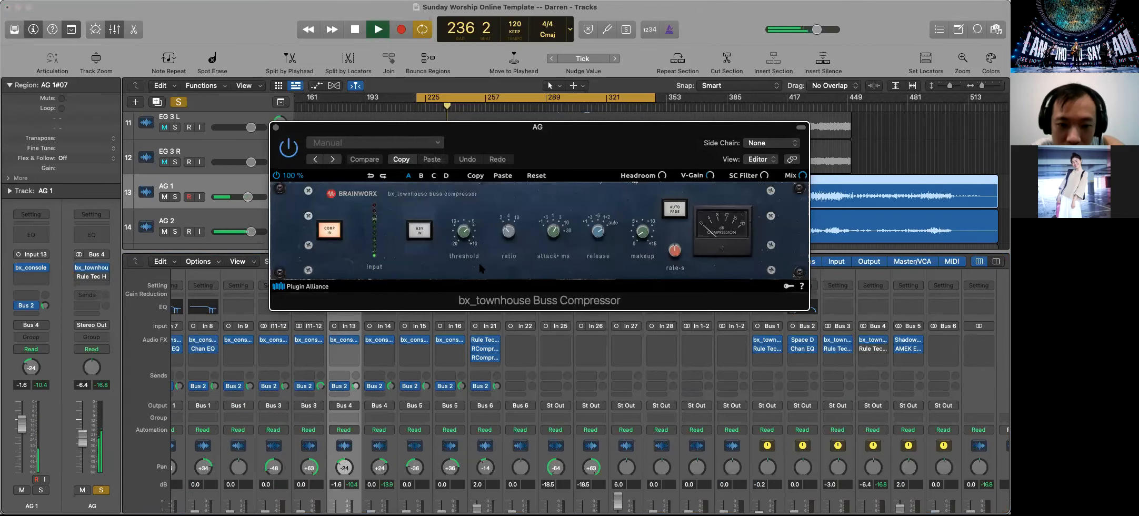
left_click_drag(510, 237, 507, 237)
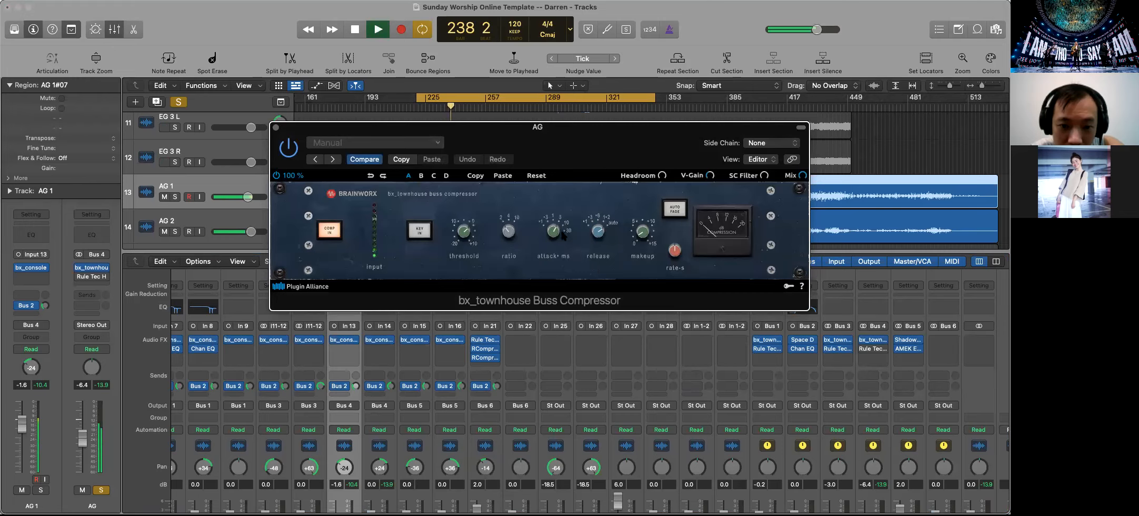
left_click(598, 235)
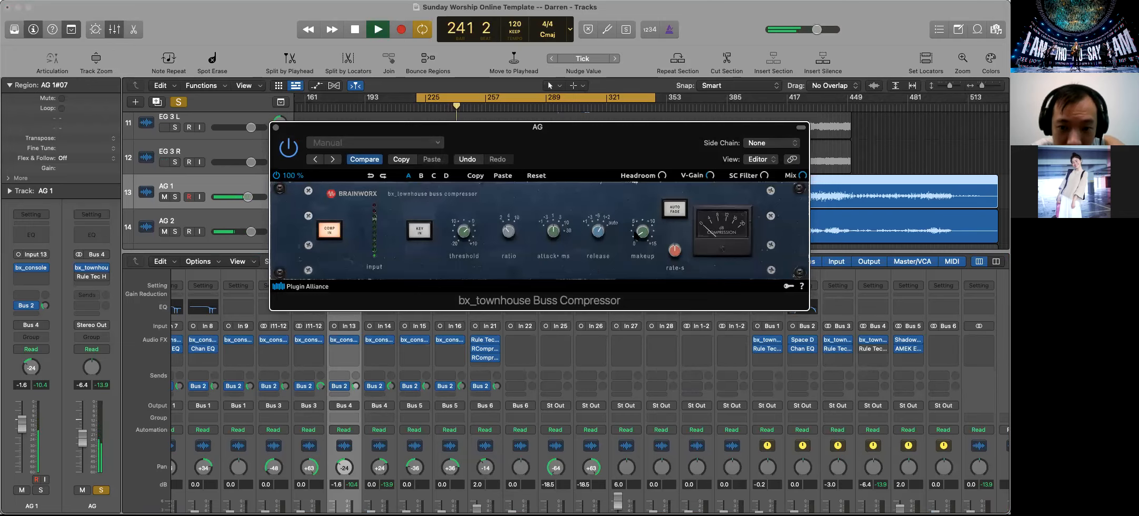
mouse_move(464, 232)
left_click_drag(464, 225, 460, 246)
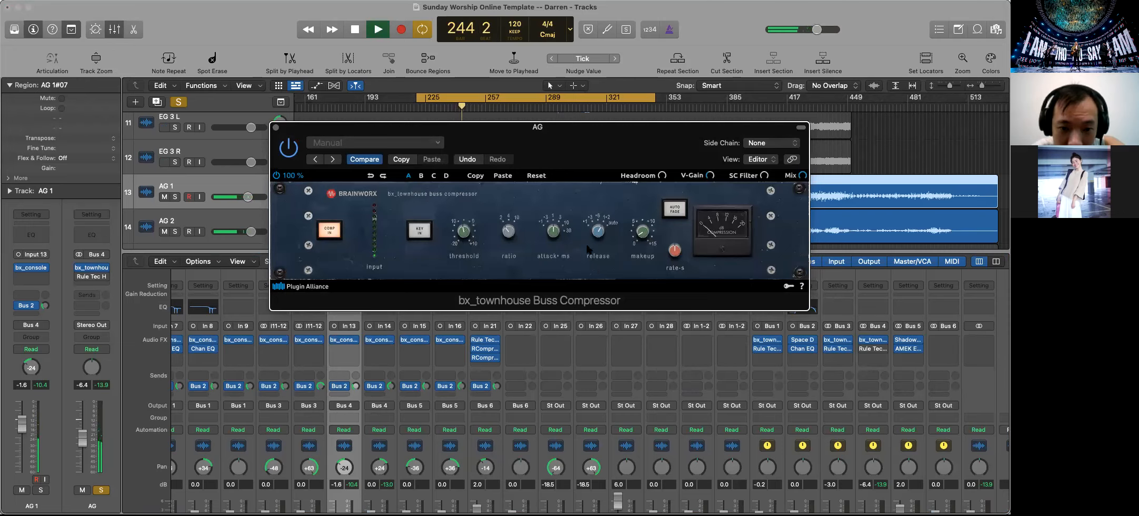
mouse_move(638, 232)
left_click_drag(638, 230, 641, 234)
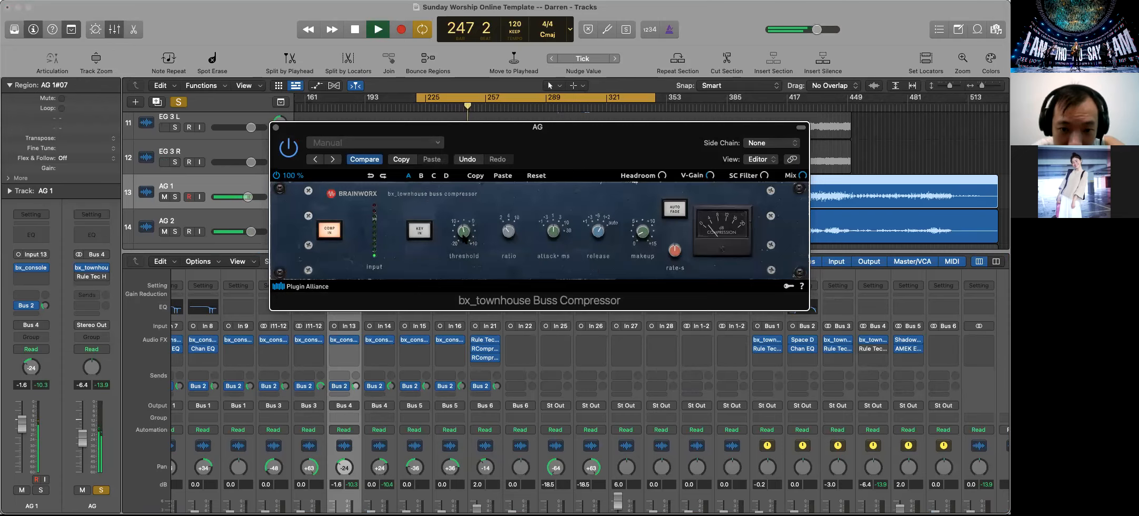
mouse_move(462, 241)
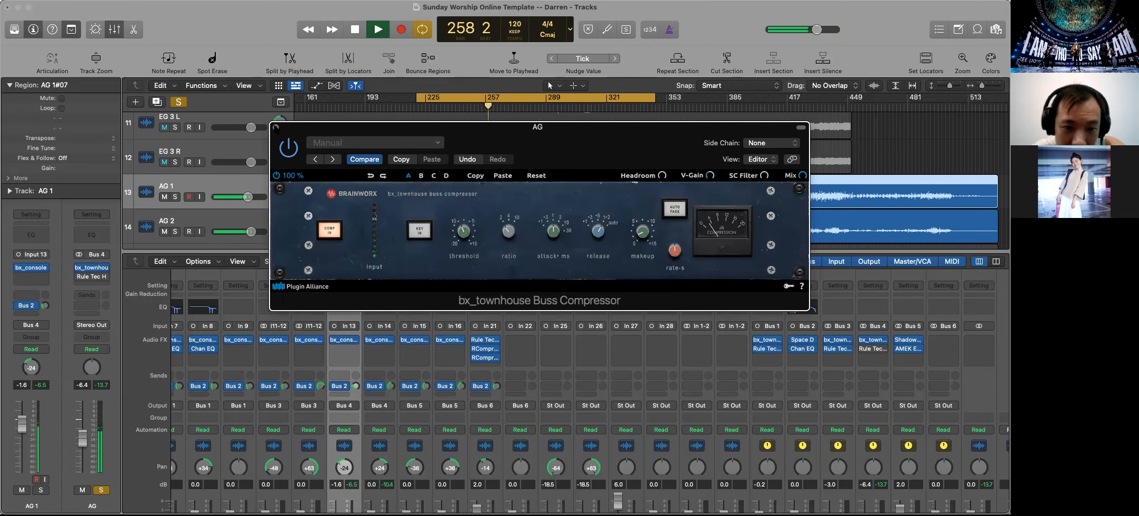
left_click(275, 128)
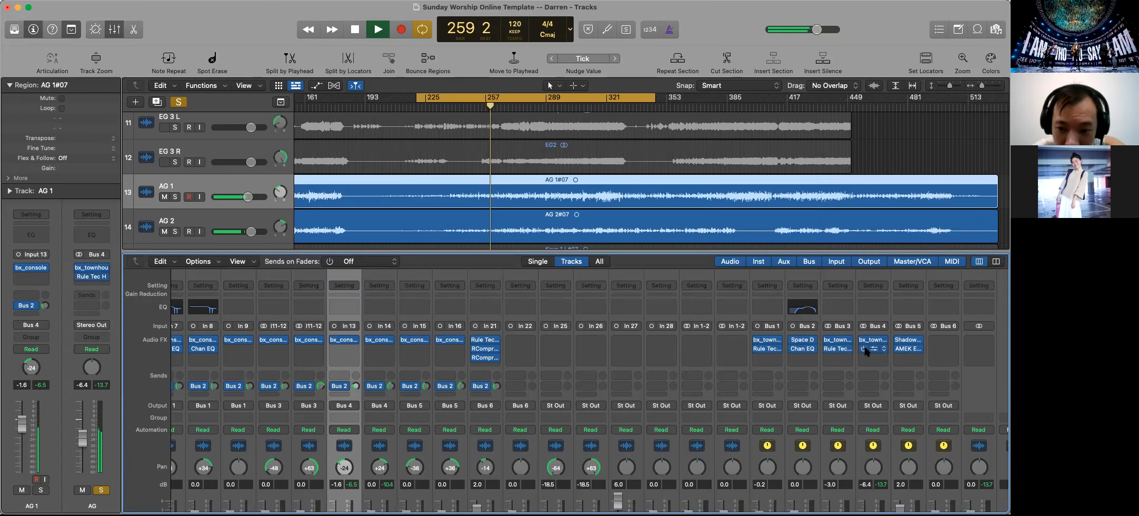
Solo the EG, Room and Drum buses along with the AG bus during playback
scroll(868, 352, "down", 5)
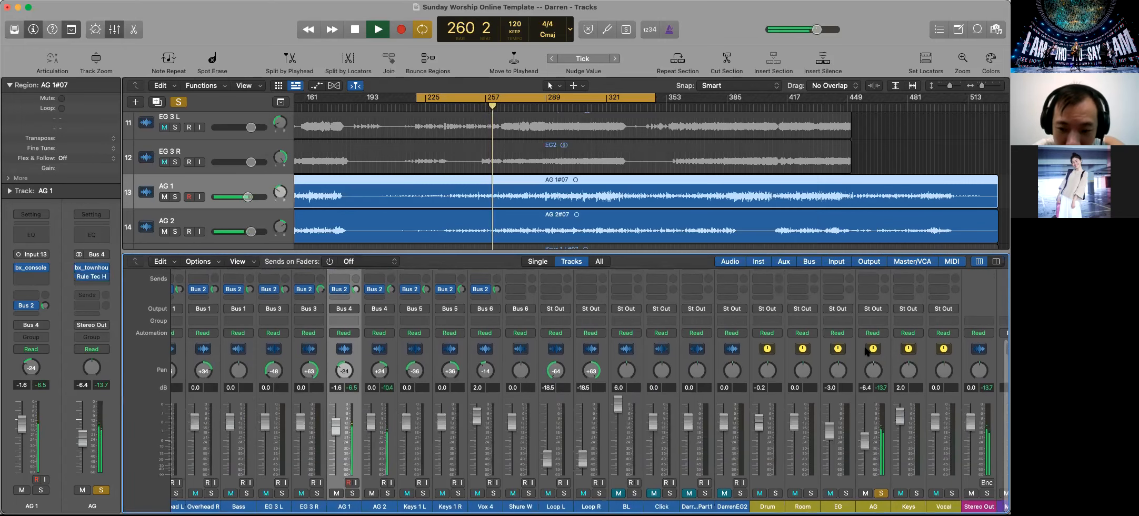
left_click(845, 493)
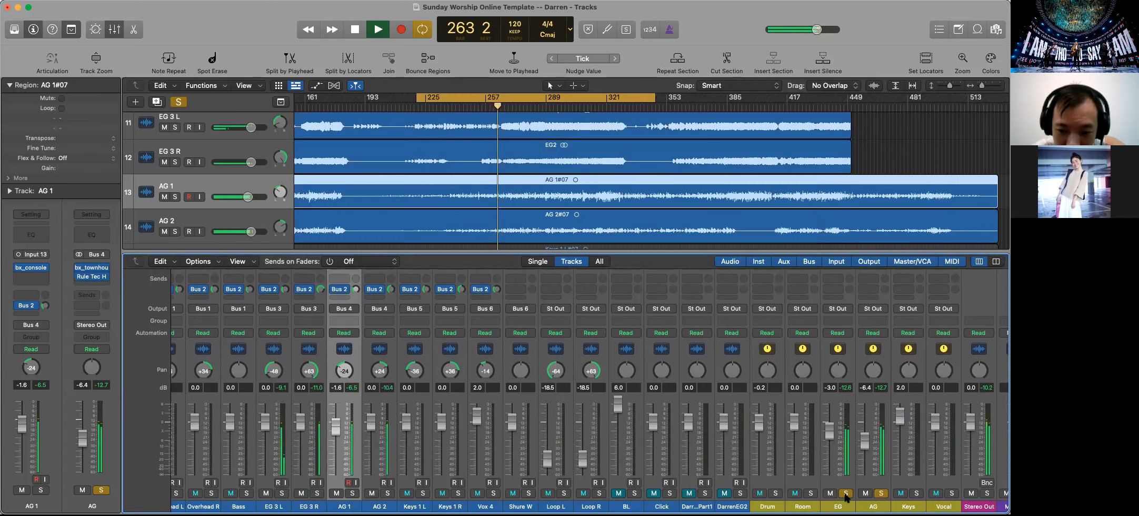
left_click(811, 493)
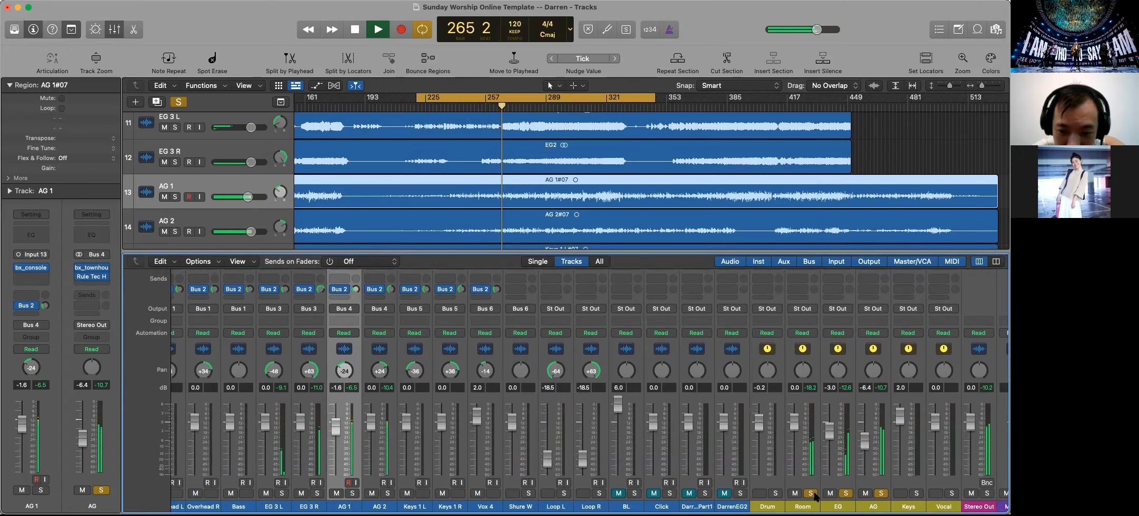
left_click(775, 493)
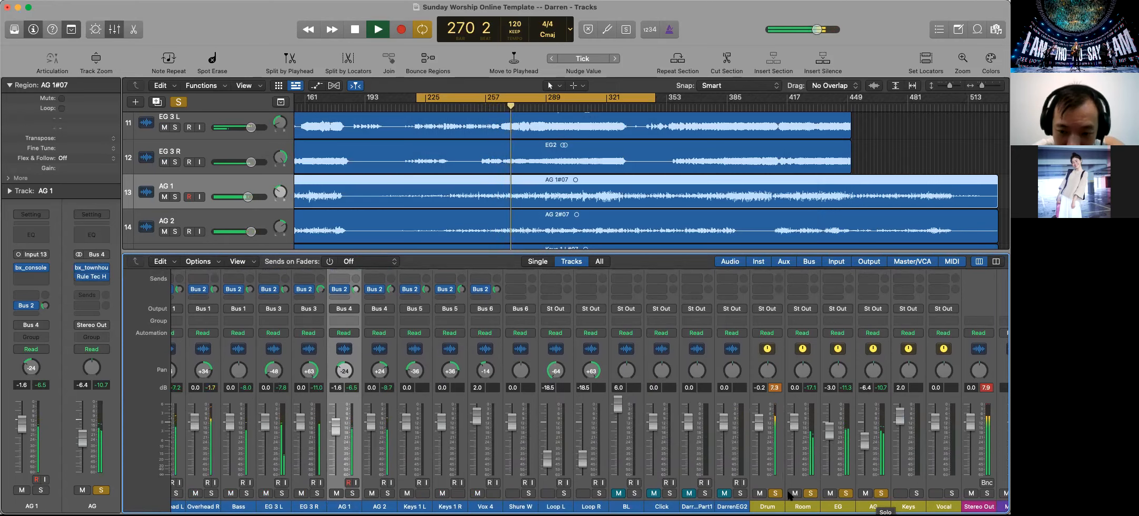
Clear the solos on the Drum, Room, EG and AG buses and stop playback
left_click(810, 493)
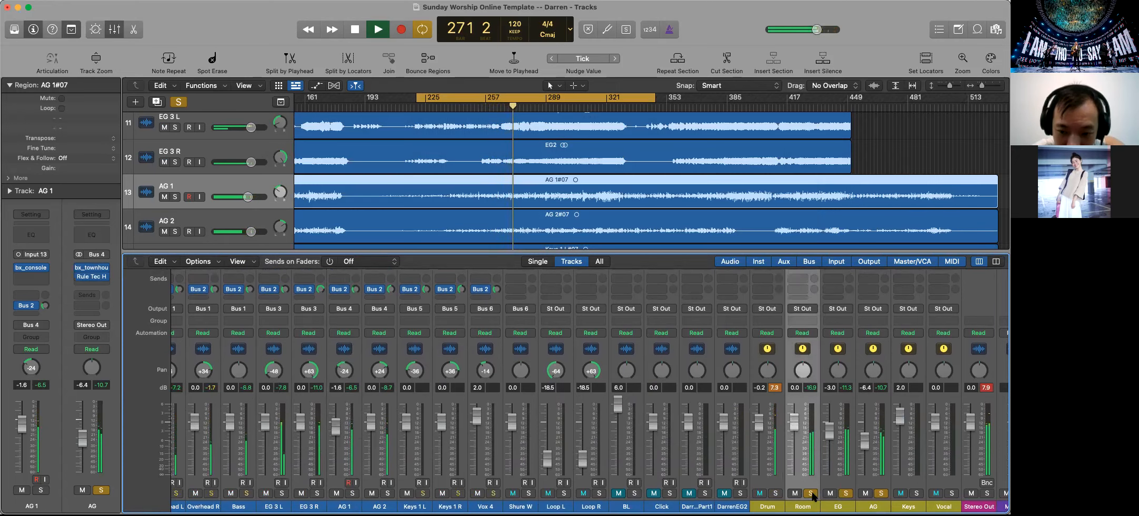
left_click(845, 493)
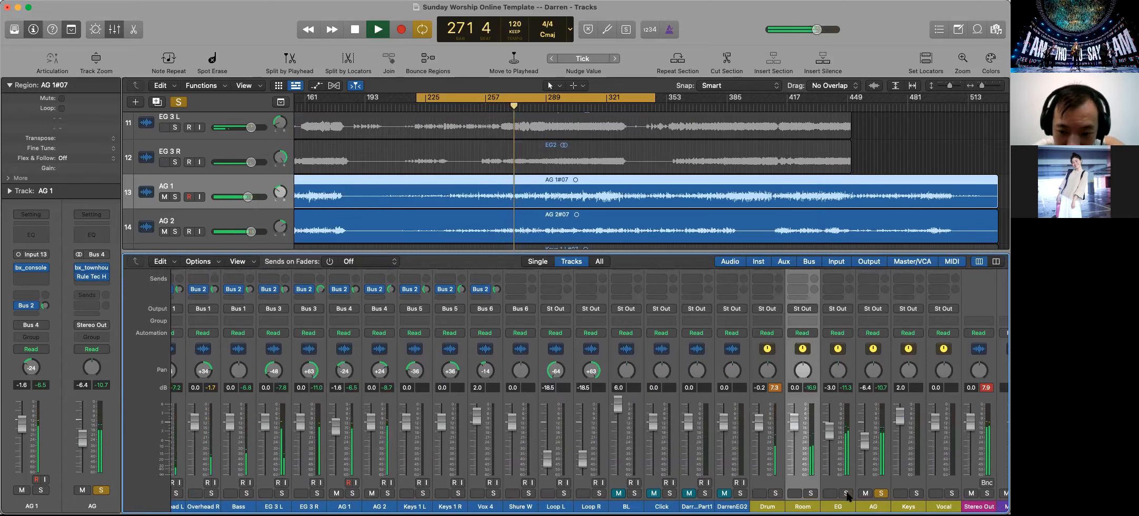
left_click(881, 493)
key("space")
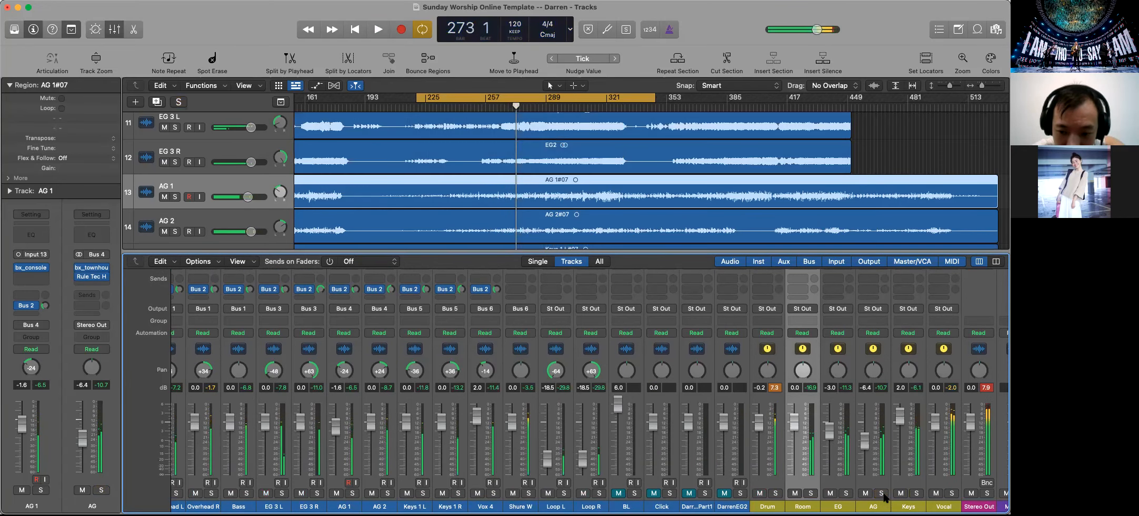
Check the Shadow Hills compressor on the Keys bus, and replace it with a stereo bx_townhouse Buss Compressor
scroll(916, 354, "up", 5)
mouse_move(912, 342)
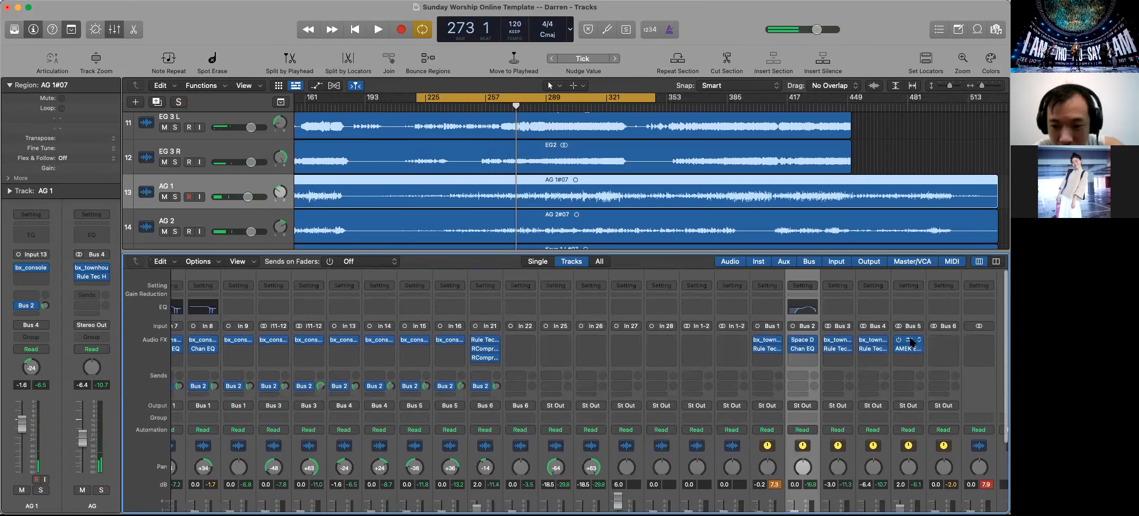
left_click(911, 340)
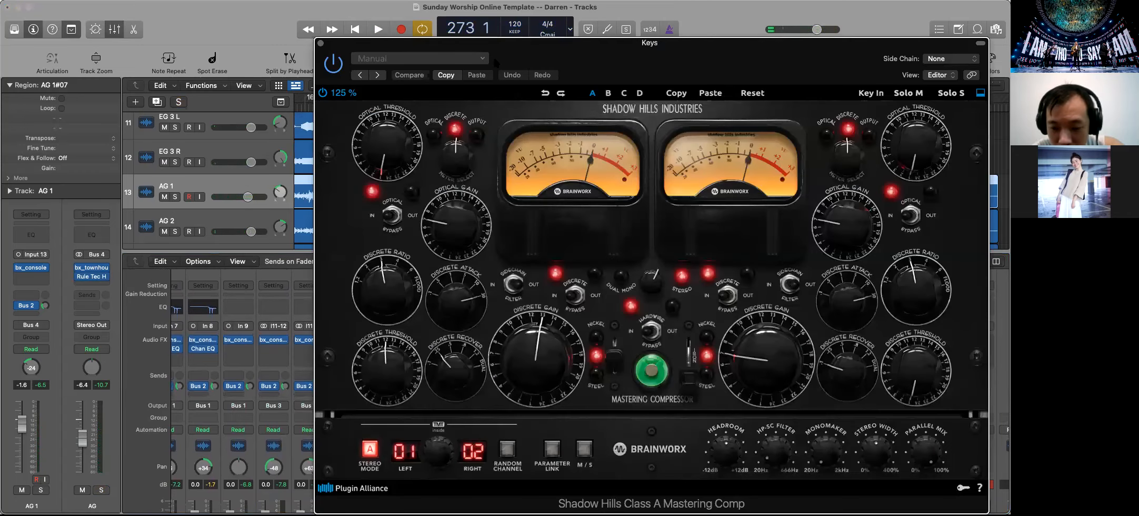
left_click(324, 44)
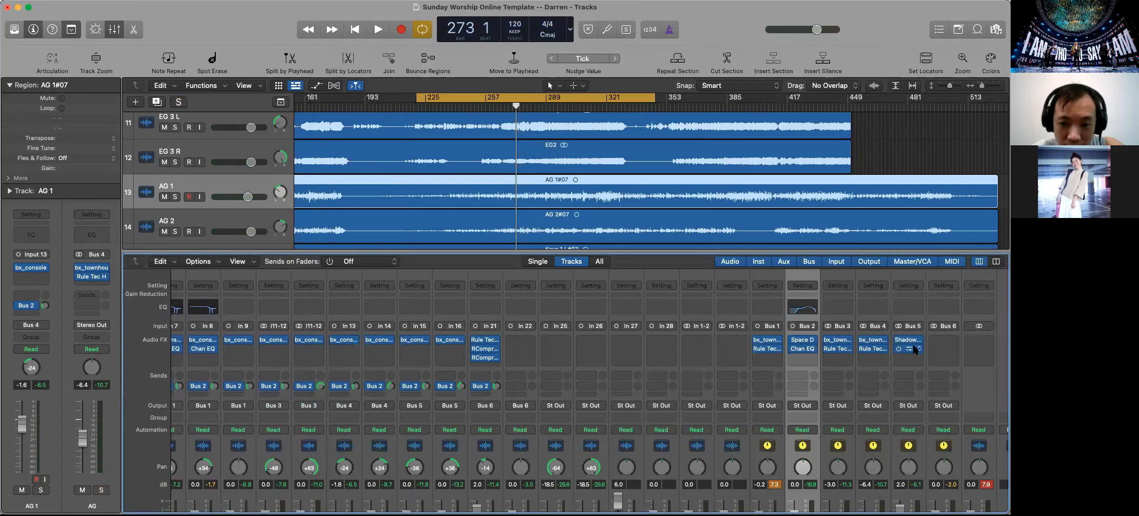
left_click(918, 341)
mouse_move(816, 282)
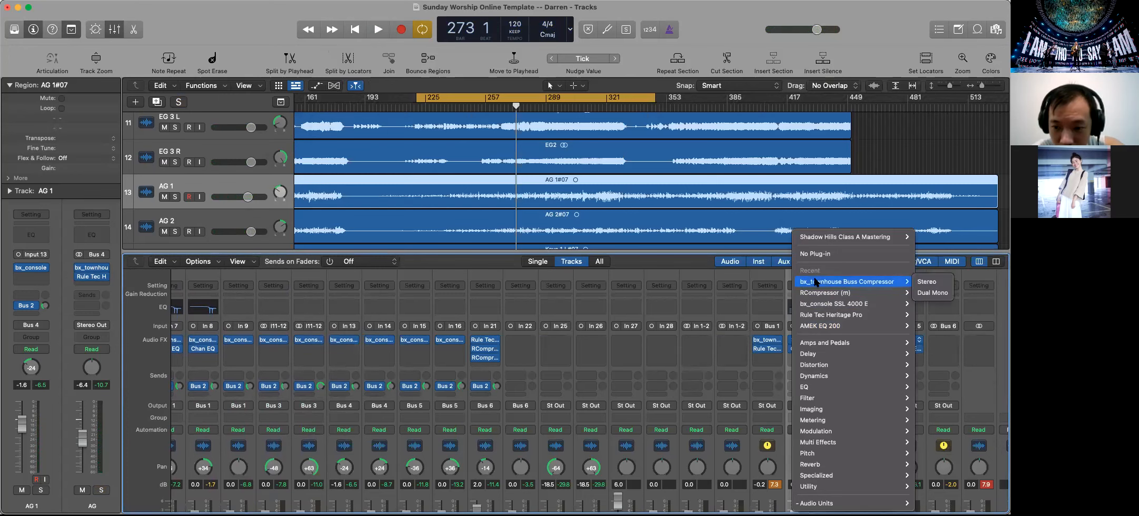
left_click(922, 282)
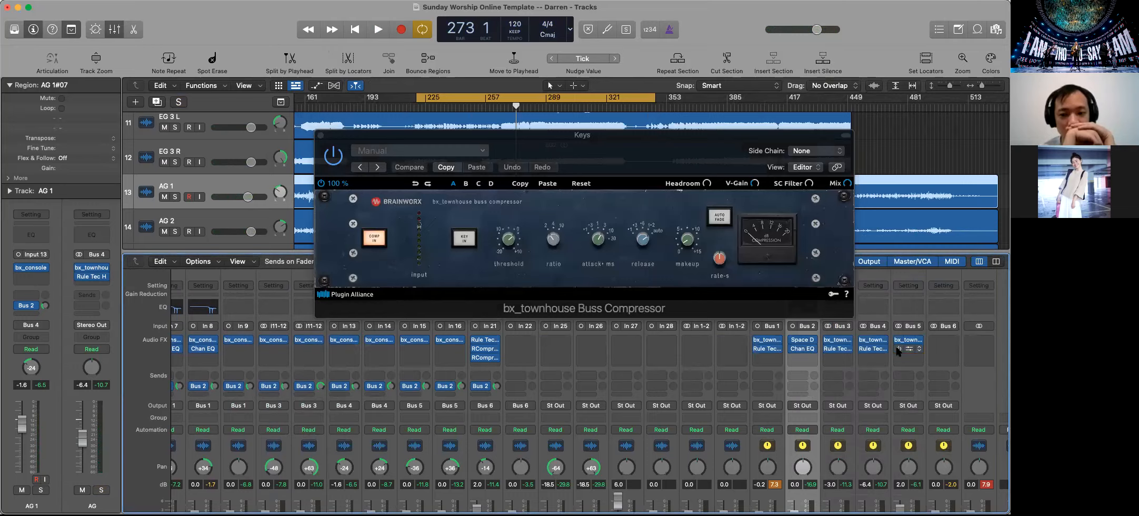
Solo the Keys bus, start playback, and compare the sound with its bx_townhouse compressor bypassed and enabled
scroll(908, 421, "down", 5)
left_click(916, 493)
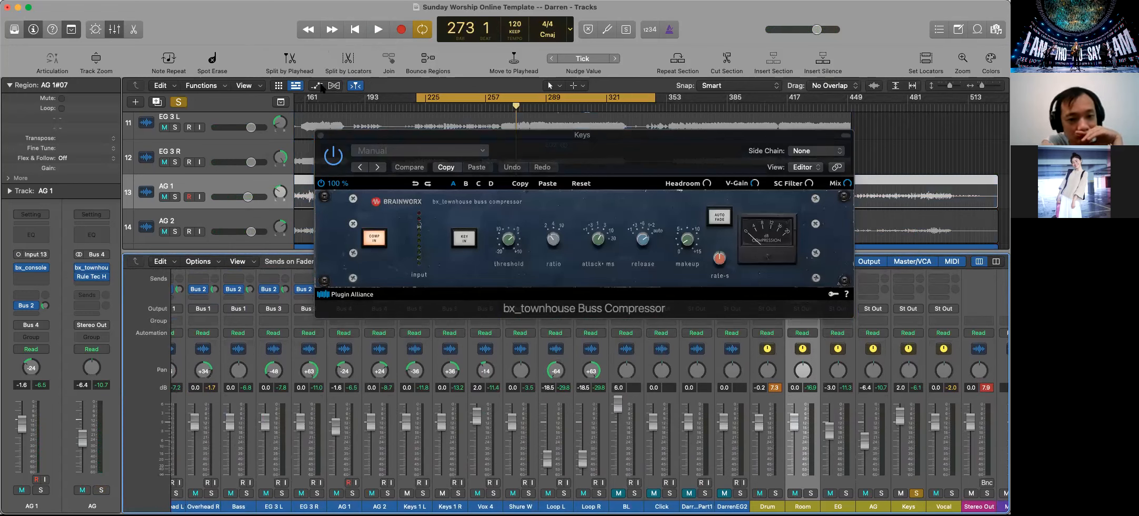
key("space")
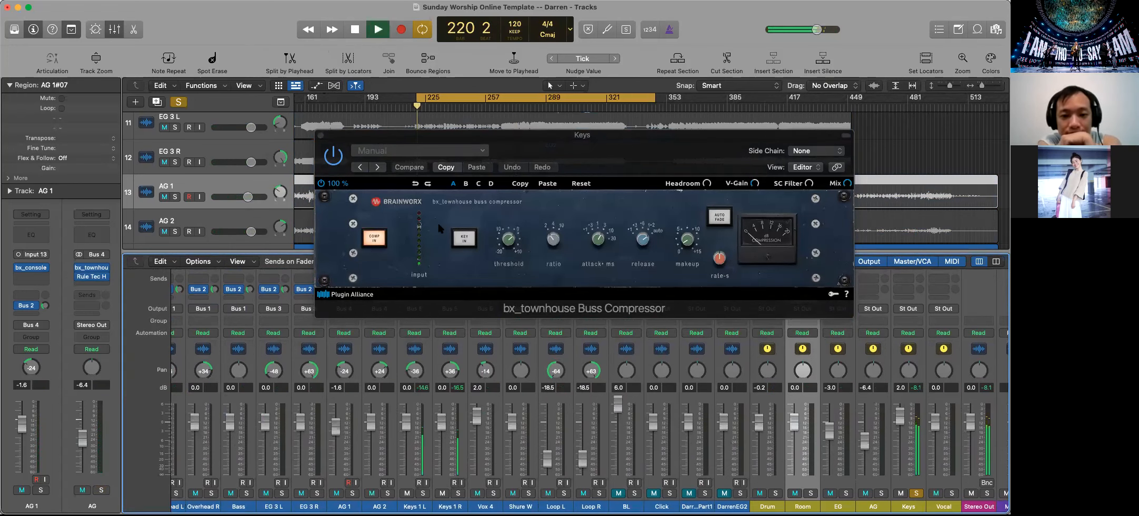
left_click(337, 161)
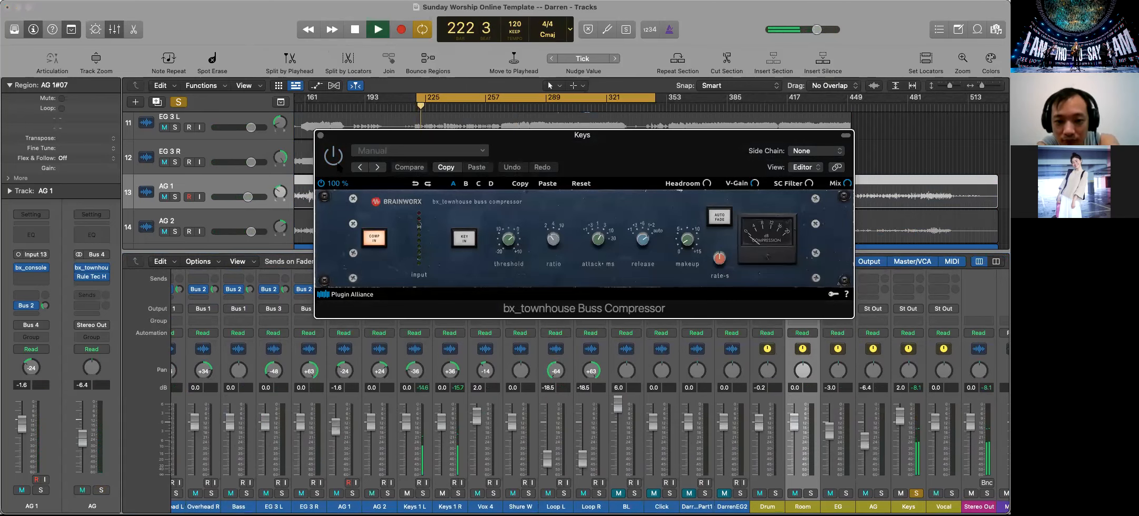
left_click(335, 159)
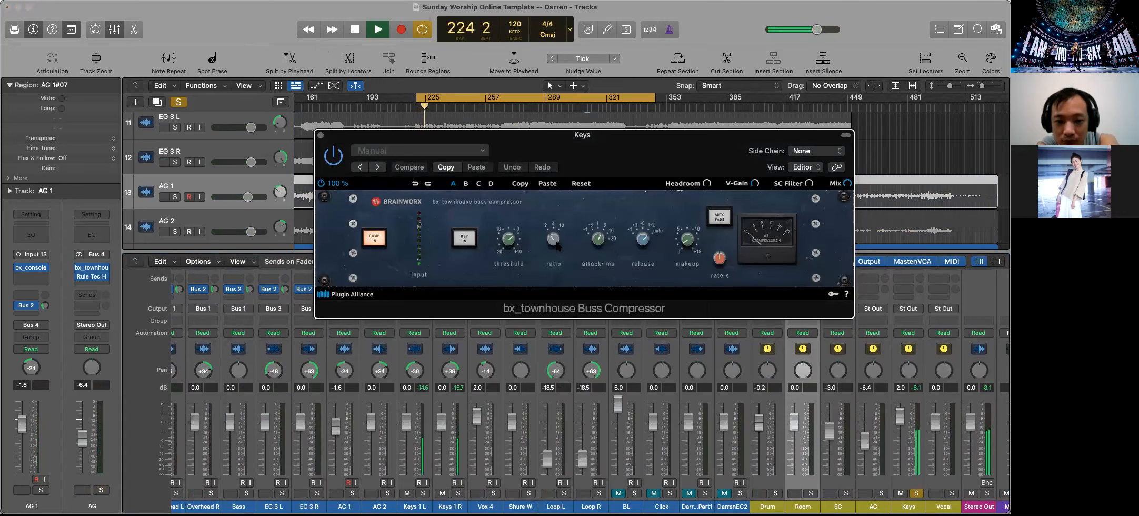
Adjust the ratio, release and makeup of the Keys bus bx_townhouse compressor with release on auto, and close the plug-in
left_click_drag(555, 243, 547, 215)
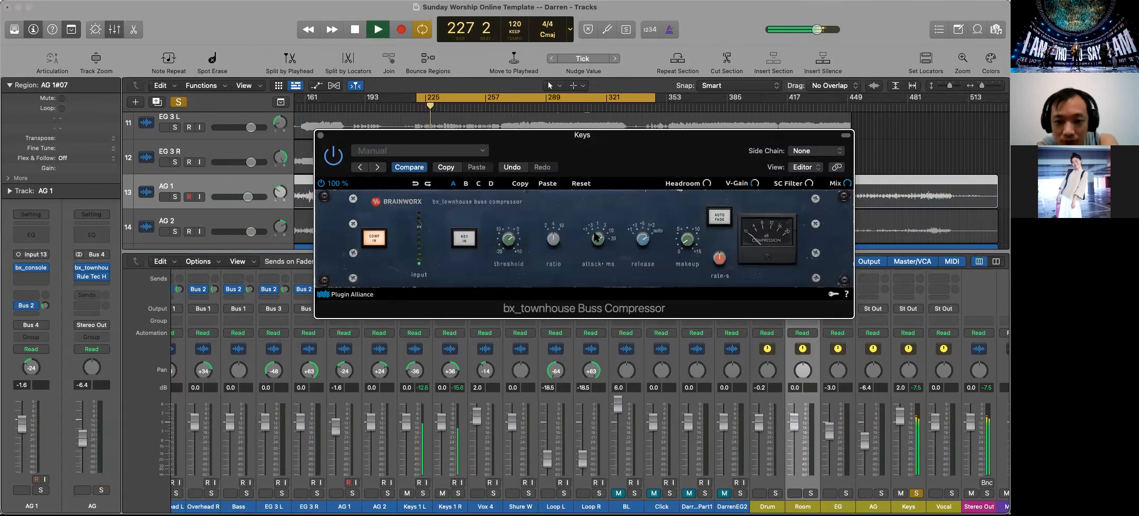
left_click_drag(640, 239, 639, 245)
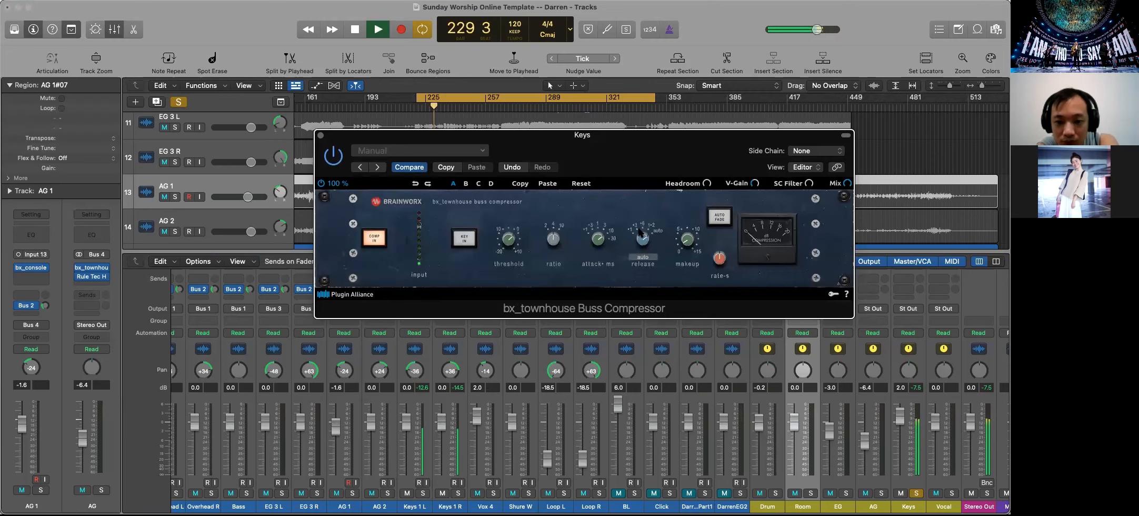
left_click_drag(686, 240, 685, 240)
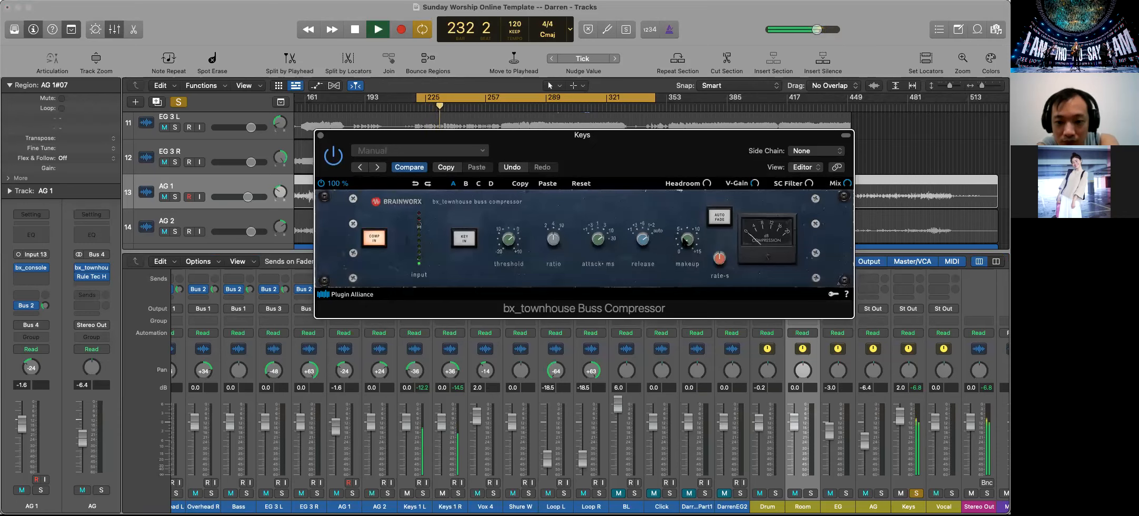
mouse_move(509, 250)
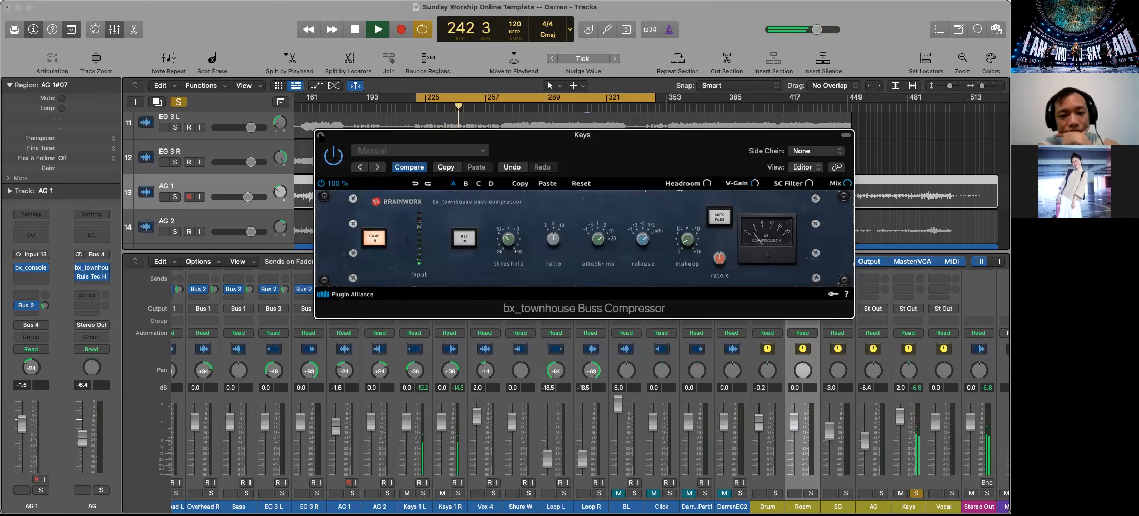
left_click(321, 136)
Replace the AMEK EQ 200 on the Keys bus with a Rule Tec Heritage Pro equalizer
scroll(908, 420, "up", 5)
mouse_move(913, 353)
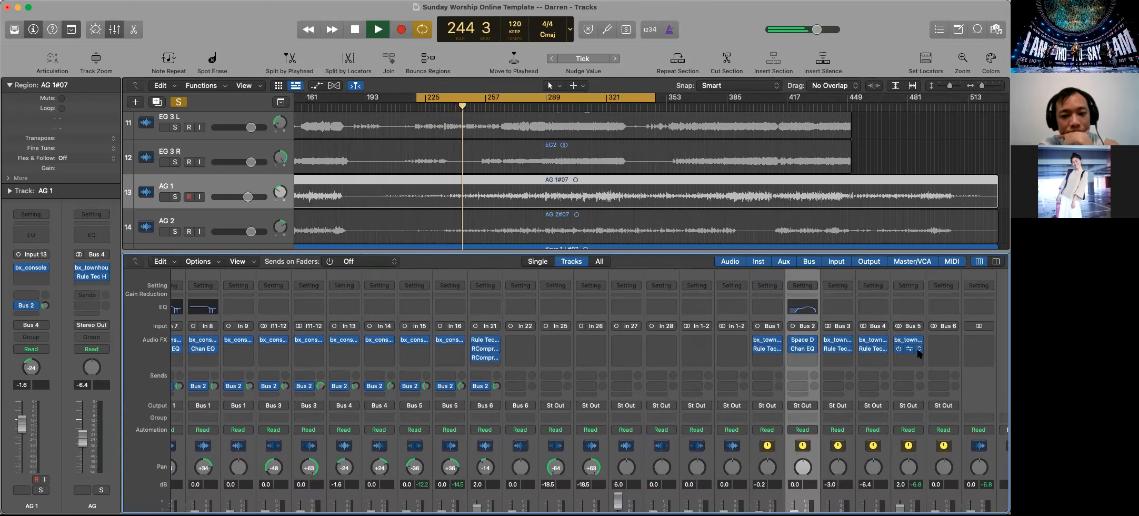
left_click(918, 350)
left_click(846, 251)
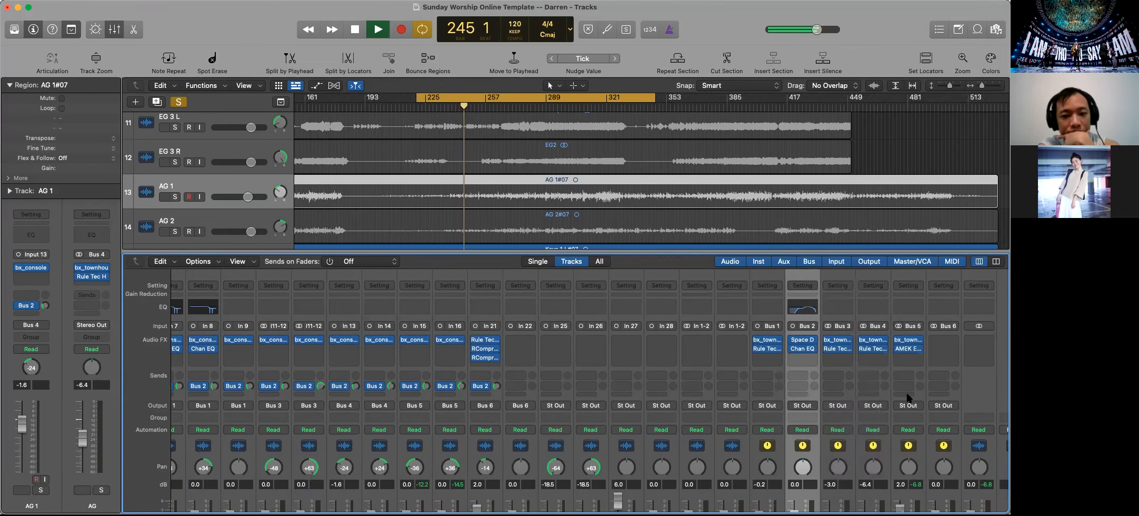
left_click(908, 349)
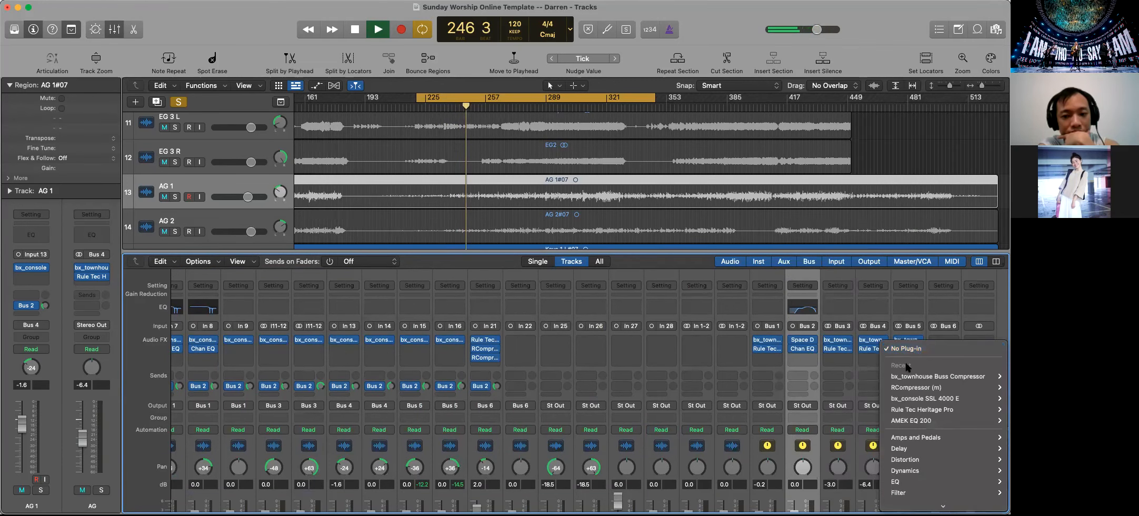
left_click(865, 410)
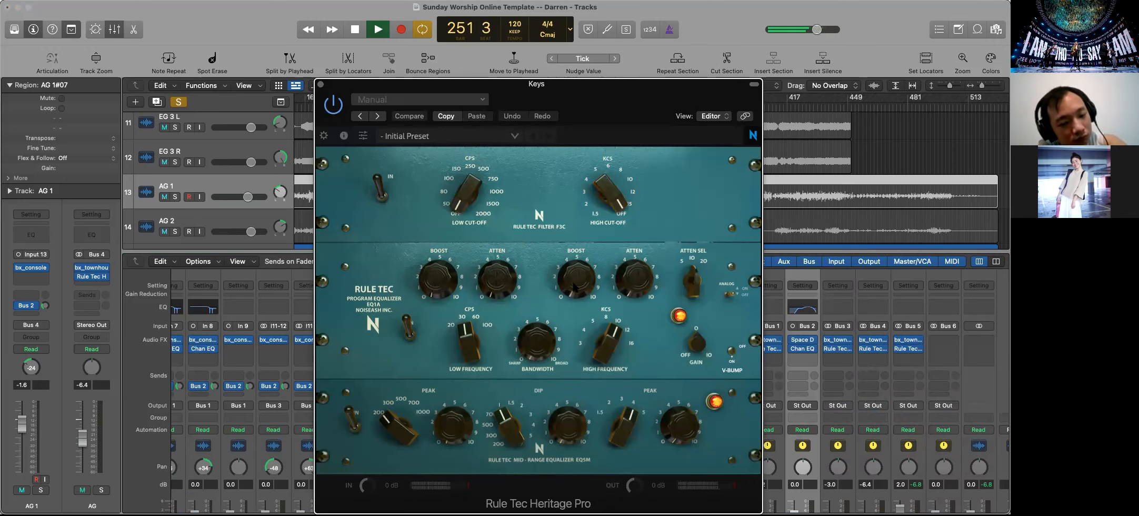
Adjust the high boost, low attenuation and low-frequency selector on the Keys bus Rule Tec Heritage Pro, and close it
left_click_drag(574, 287, 567, 239)
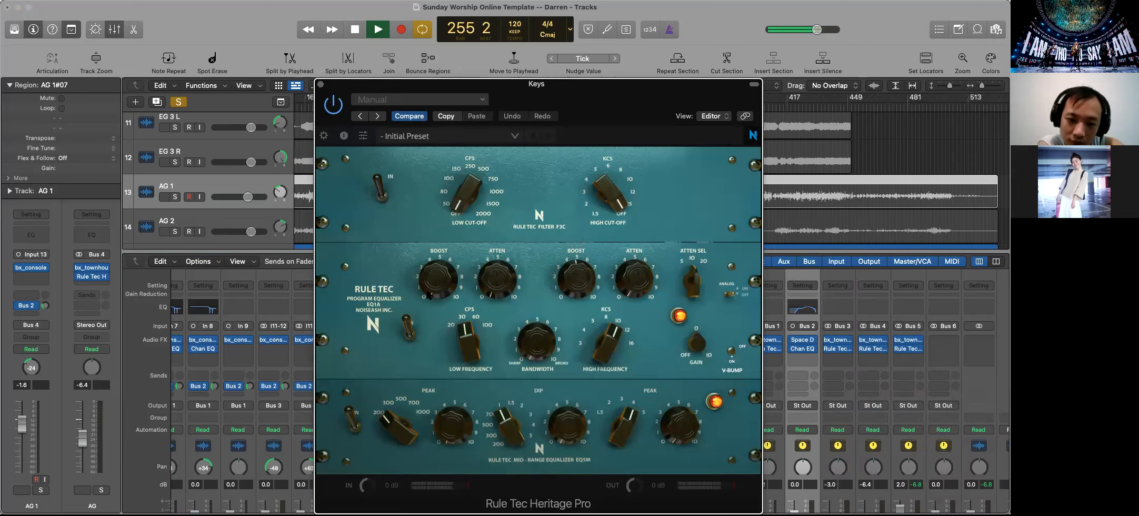
mouse_move(488, 287)
left_mouse_down()
mouse_move(467, 260)
mouse_move(489, 269)
left_mouse_up()
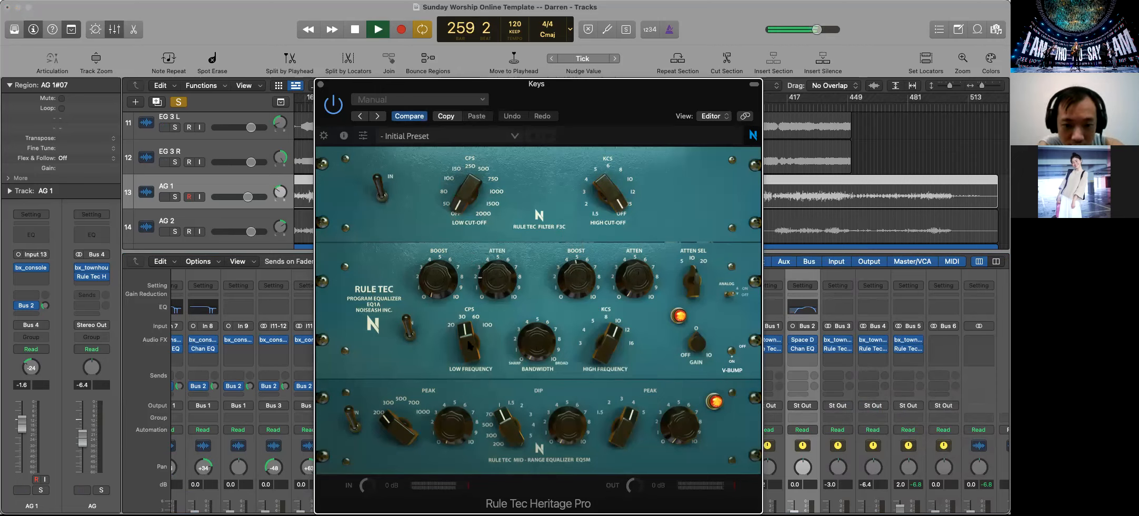
left_click_drag(466, 292, 466, 278)
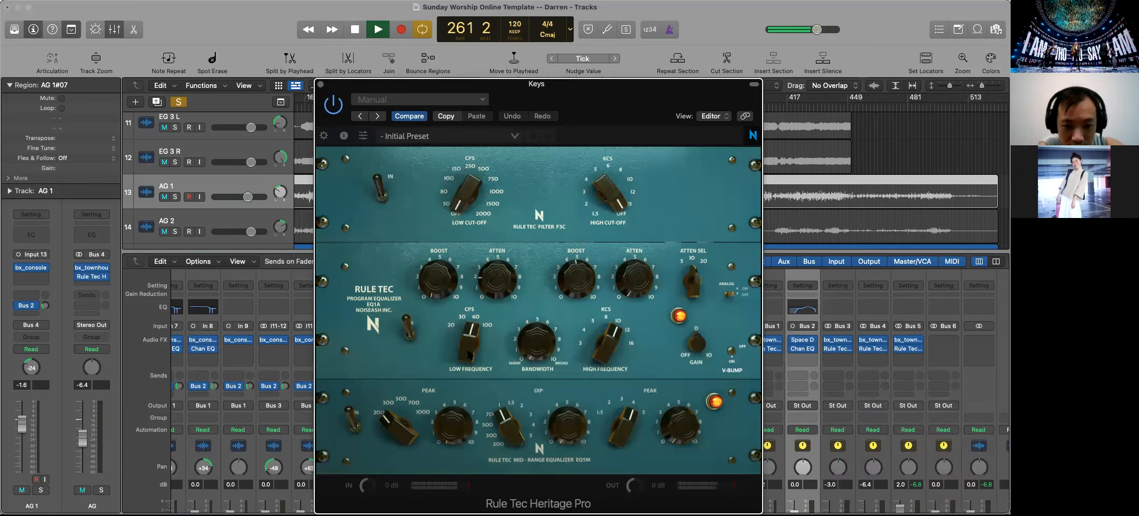
left_click_drag(462, 308, 462, 299)
mouse_move(527, 345)
left_click_drag(520, 266, 531, 317)
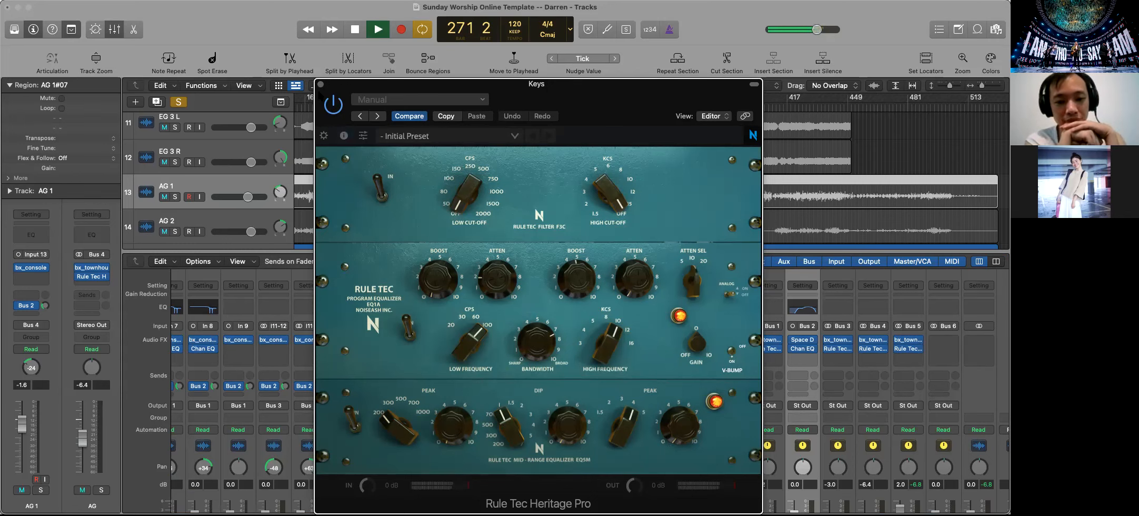
left_click(320, 84)
Solo the AG and EG buses together with the Keys bus
scroll(940, 405, "down", 4)
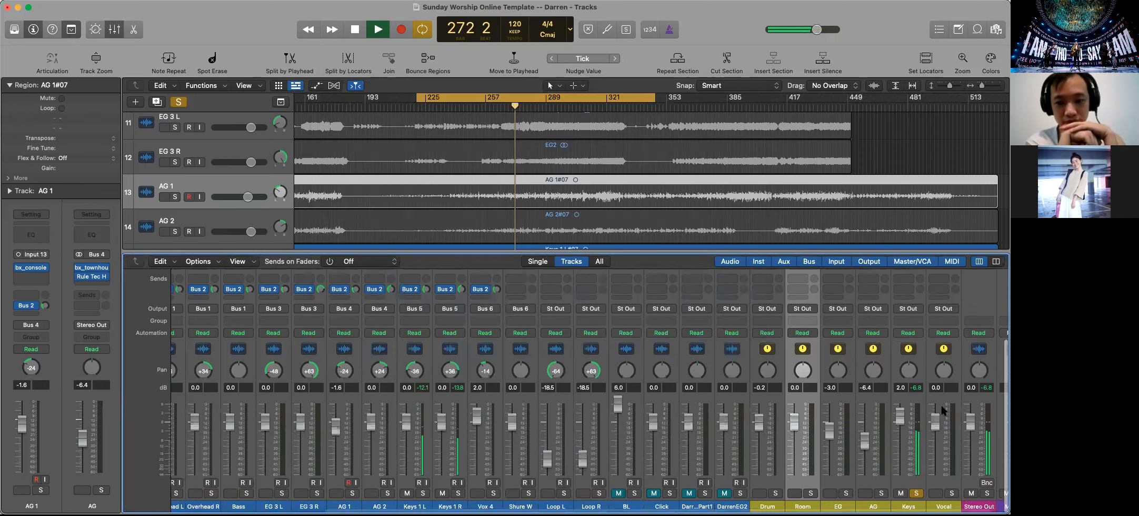
left_click(881, 492)
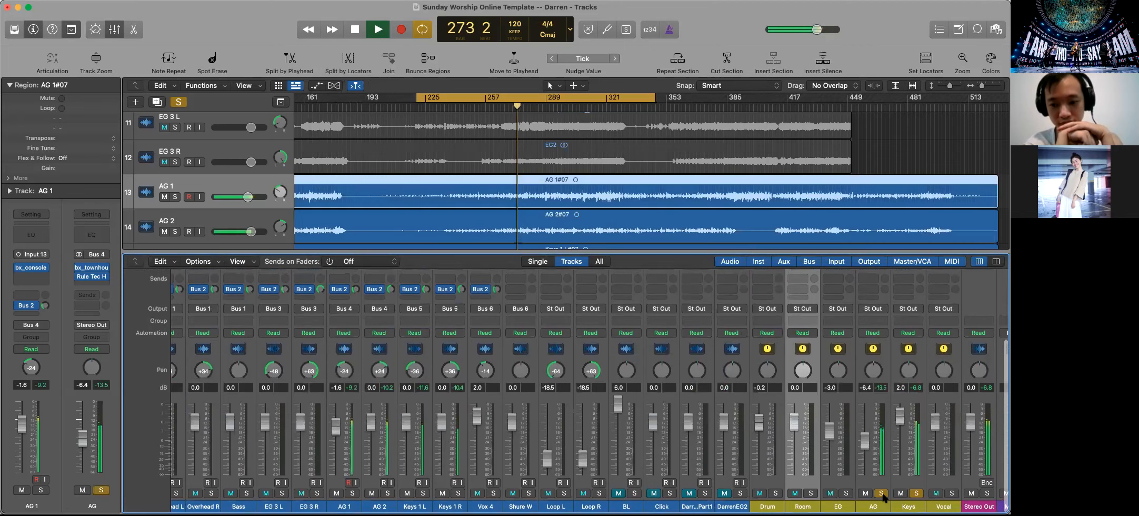
left_click(846, 492)
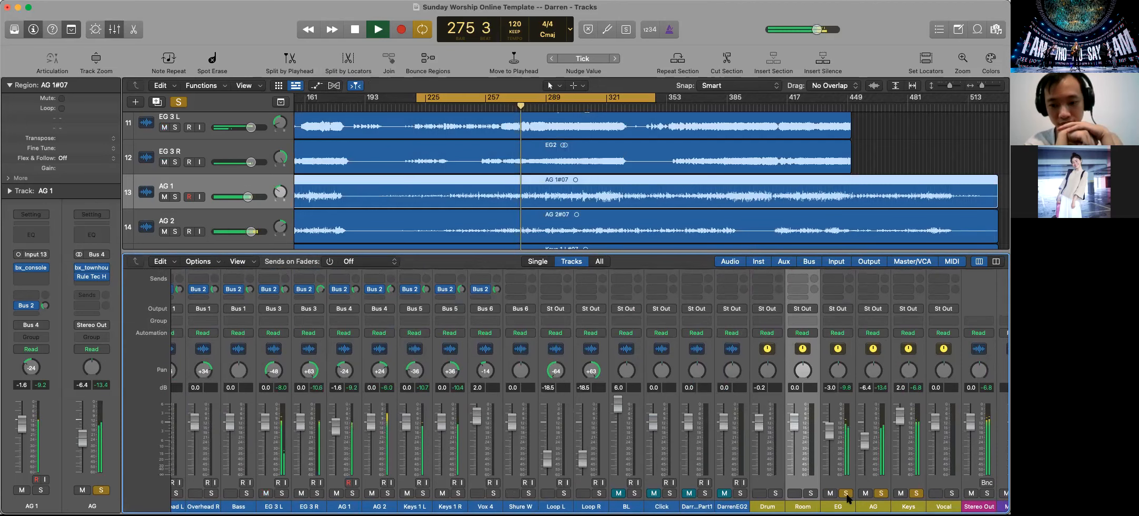
Lower the EG bus fader to -5.1 dB and the AG bus fader to -8.4 dB
left_click_drag(830, 430, 831, 441)
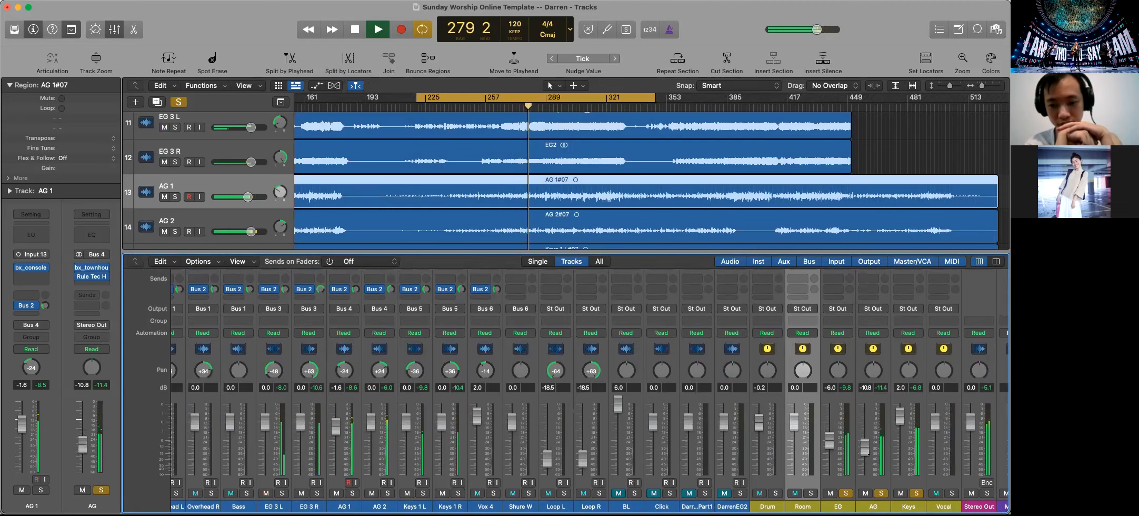
left_click_drag(869, 454, 869, 450)
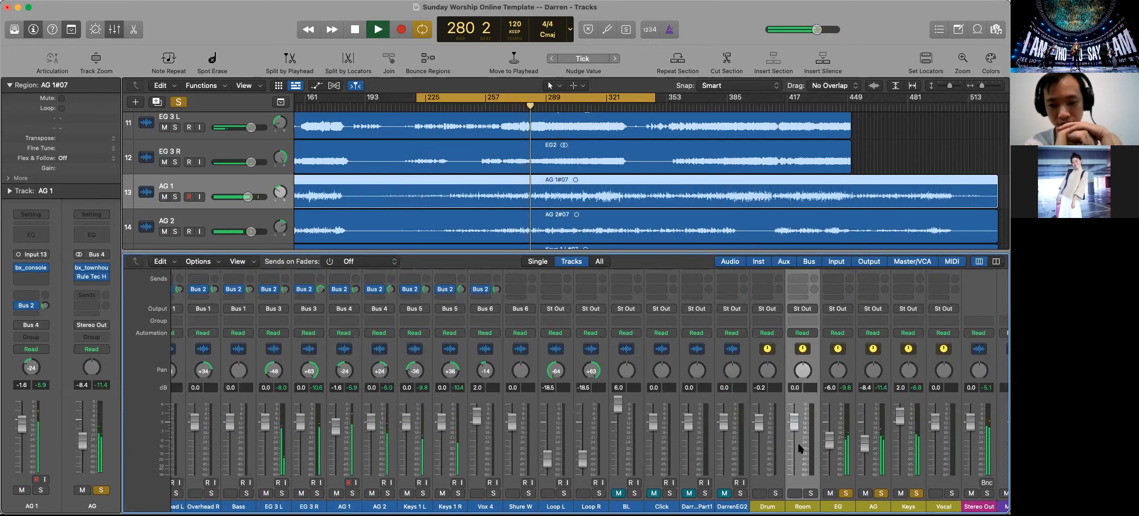
left_click(835, 441)
left_click(836, 444)
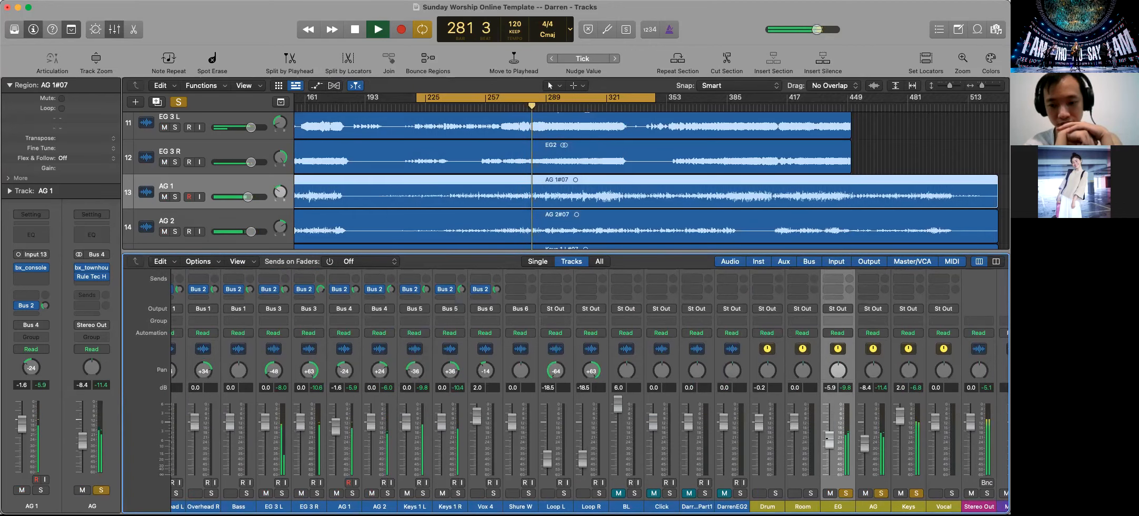
Add the Room and Drum buses to the solos, lower the Drum bus fader to -3.4 dB, and stop playback
left_click(811, 493)
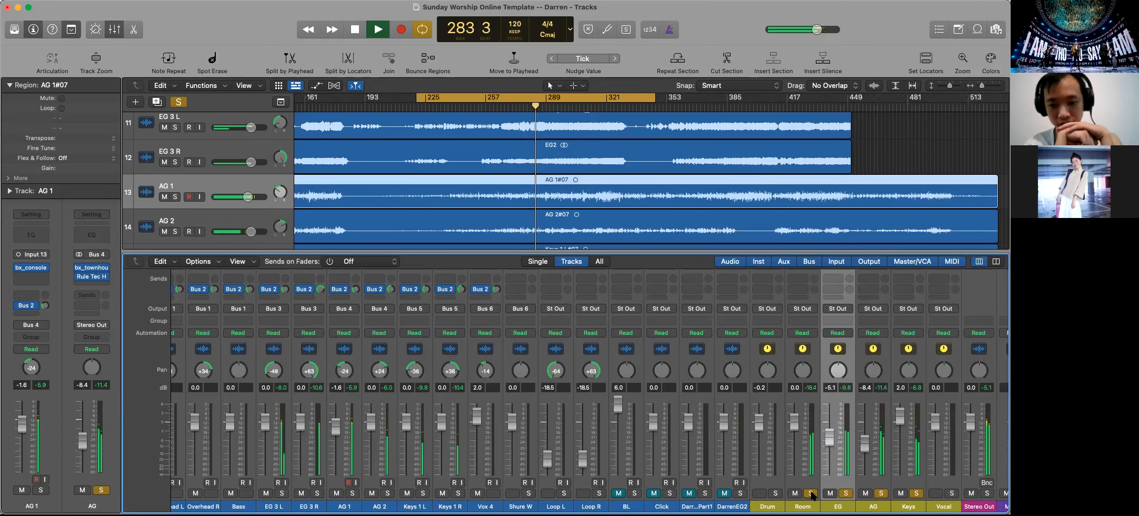
left_click(776, 493)
left_click(776, 493)
left_click_drag(759, 427, 759, 436)
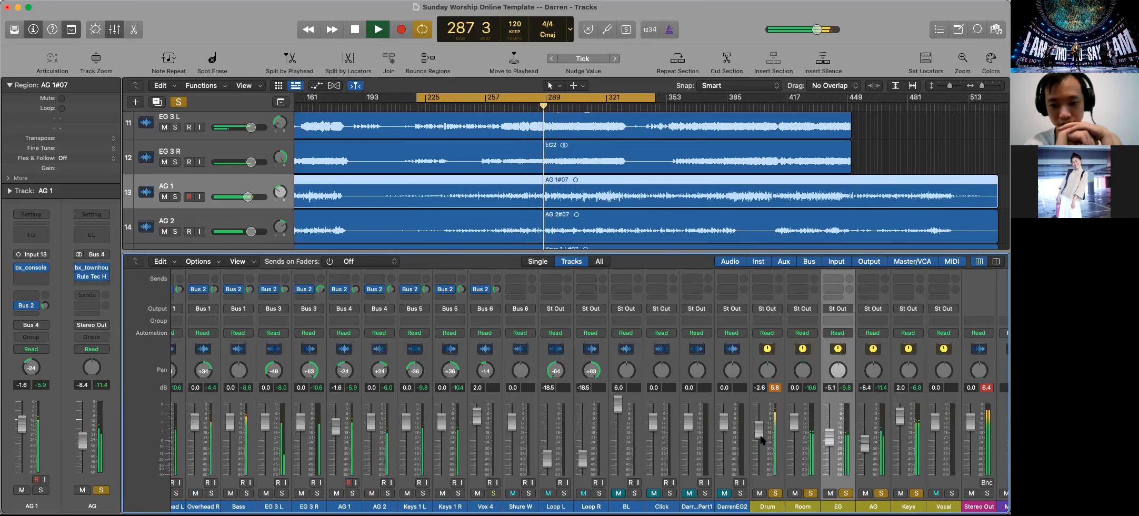
left_click_drag(761, 439, 761, 444)
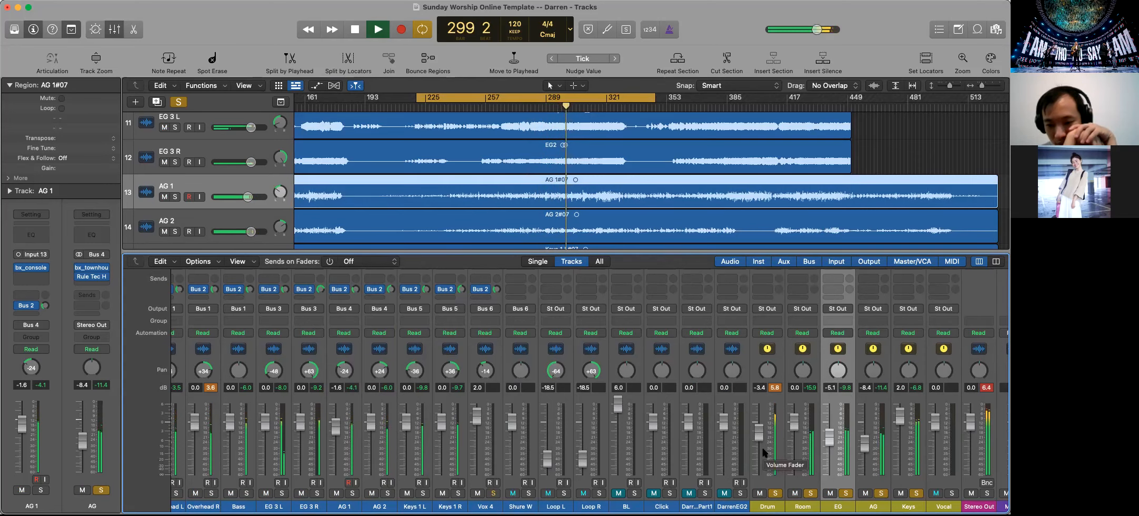
key("space")
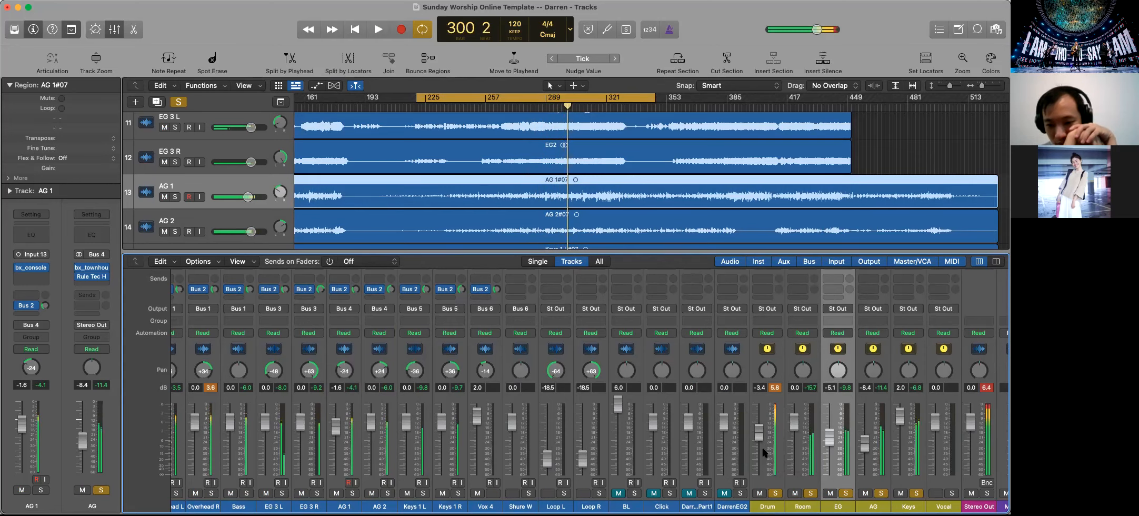
Clear all bus solos, solo the Vox 4 track and the Room bus instead, and start playback
scroll(746, 410, "up", 4)
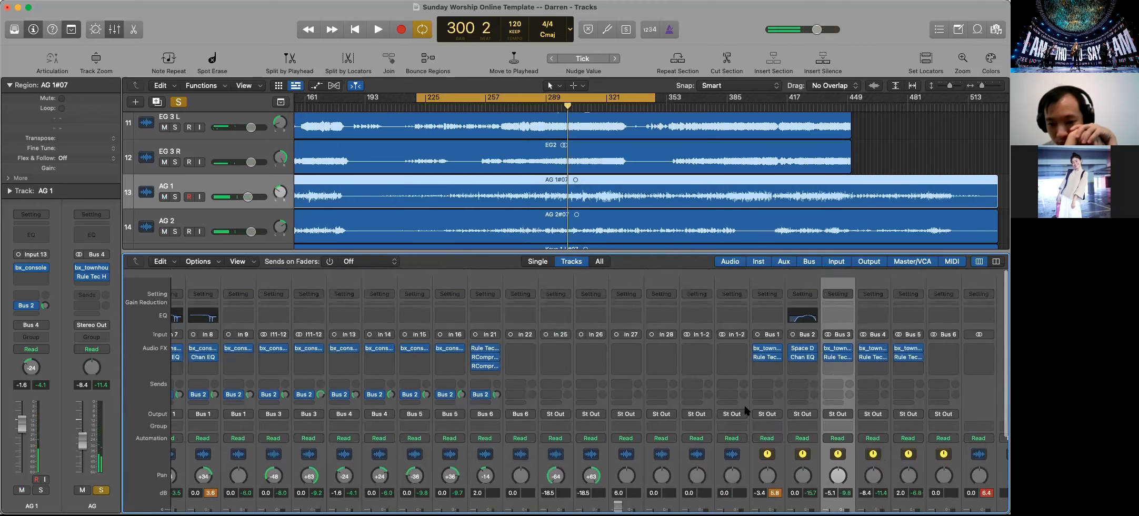
scroll(747, 410, "down", 1)
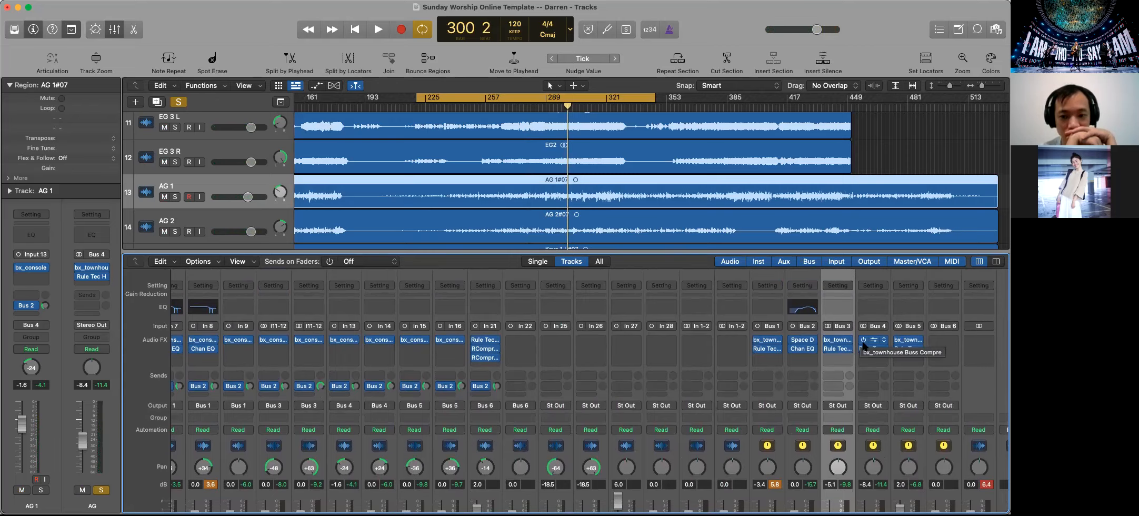
scroll(526, 342, "down", 5)
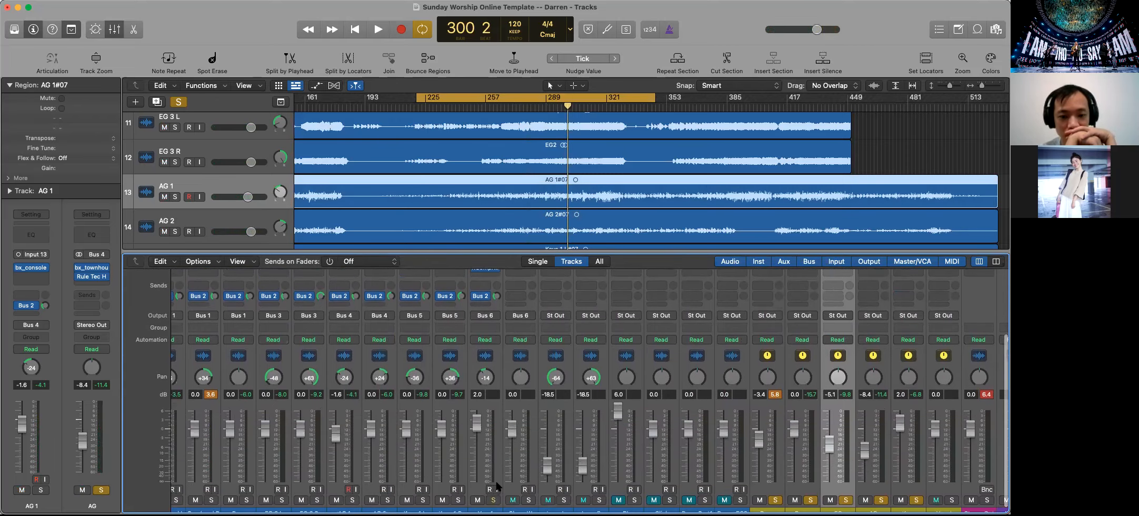
left_click(178, 101)
scroll(512, 473, "down", 1)
left_click(494, 493)
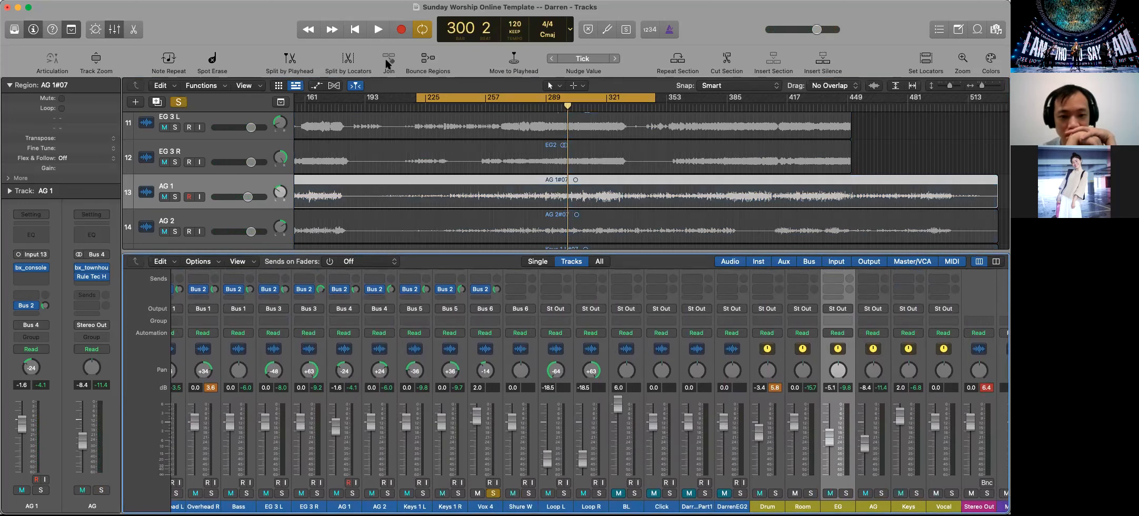
key("space")
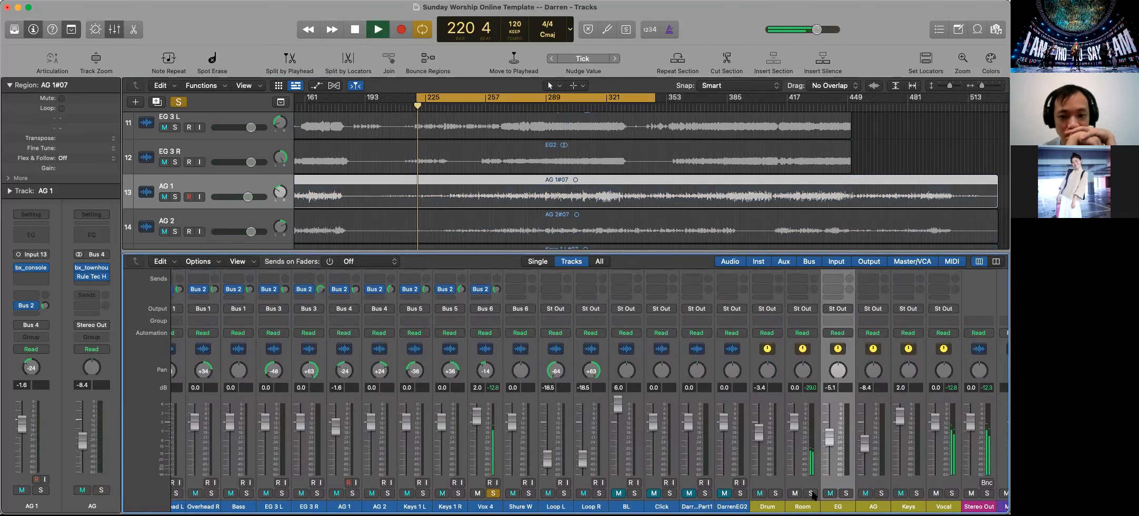
key("super+a")
Adjust the level of the Vox 4 track's Bus 2 send, and stop playback
scroll(813, 492, "up", 3)
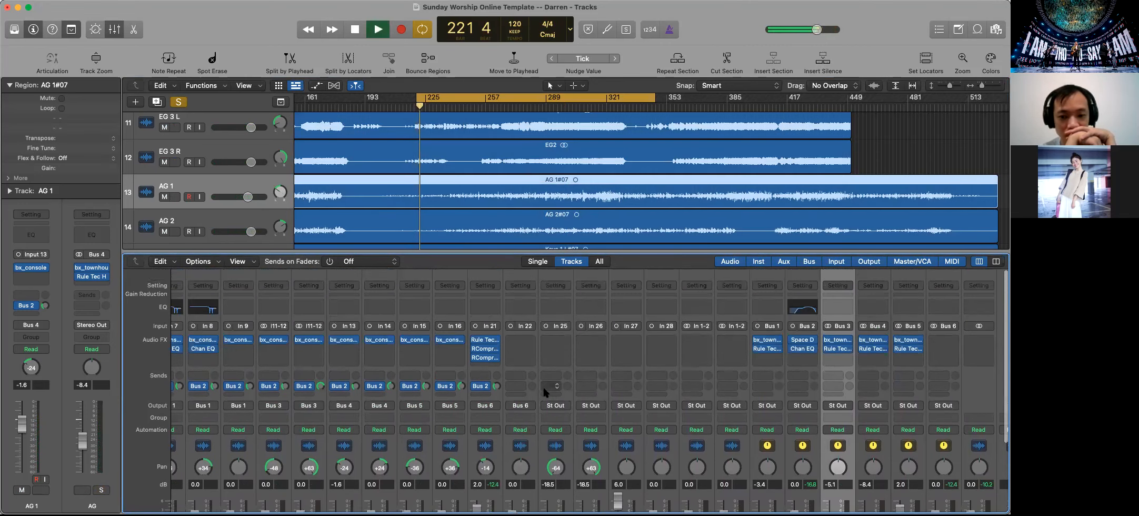
left_click_drag(495, 386, 495, 373)
left_click_drag(491, 320, 516, 392)
key("space")
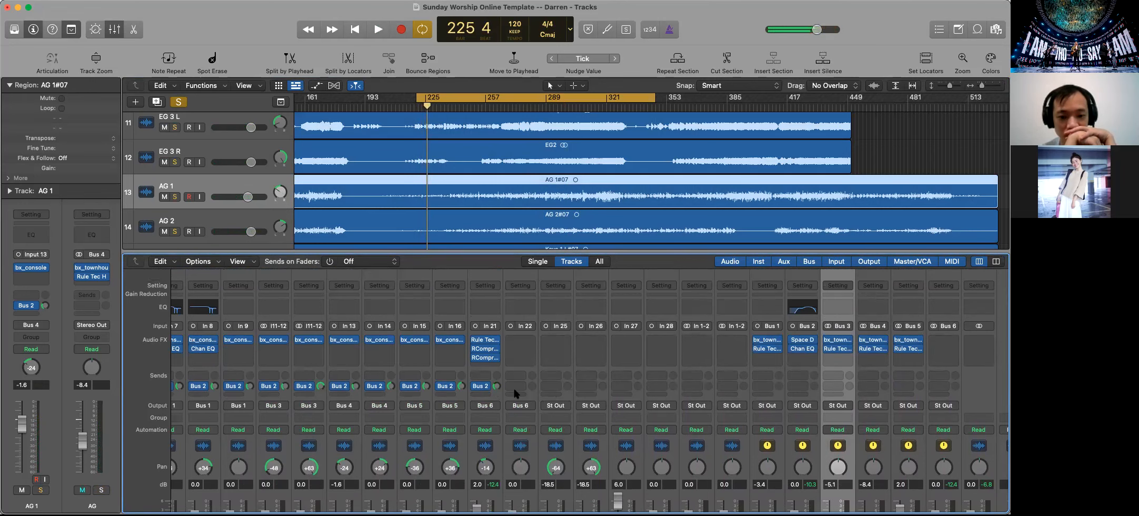
Add a second send on the Vox 4 track, routed to Bus 7
scroll(752, 404, "down", 4)
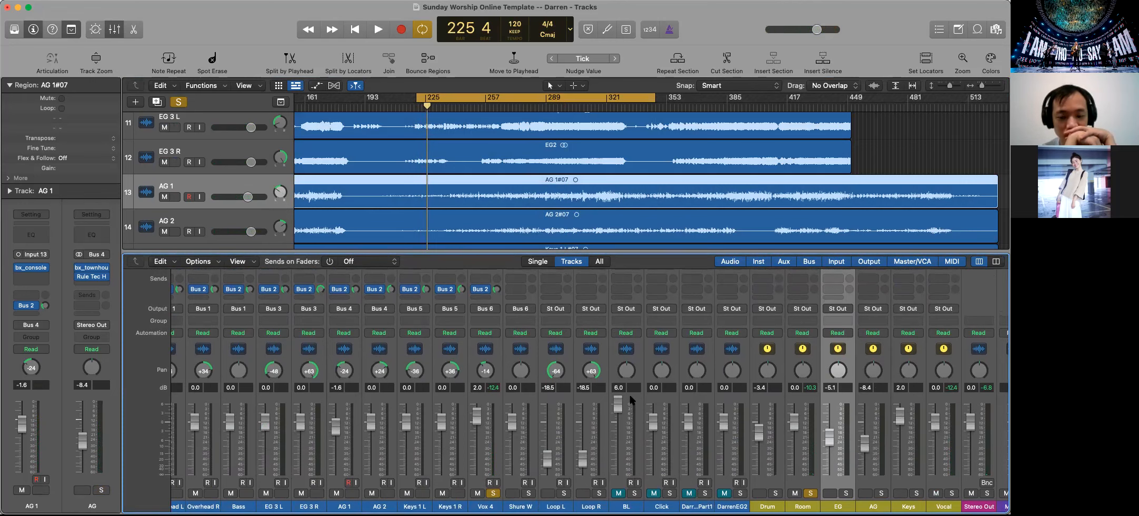
scroll(532, 387, "up", 1)
scroll(532, 388, "up", 1)
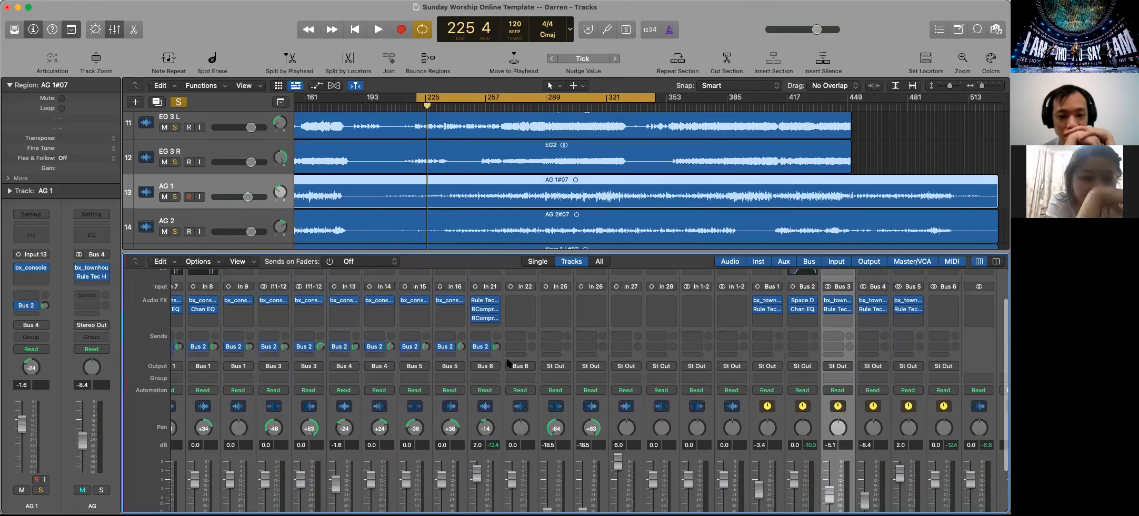
left_click(481, 356)
mouse_move(517, 369)
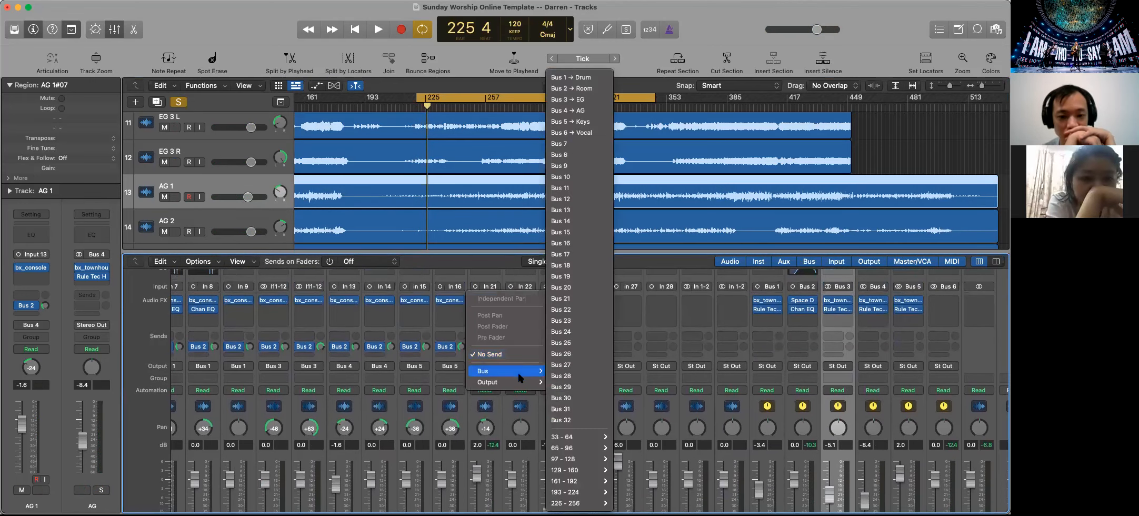
left_click(575, 143)
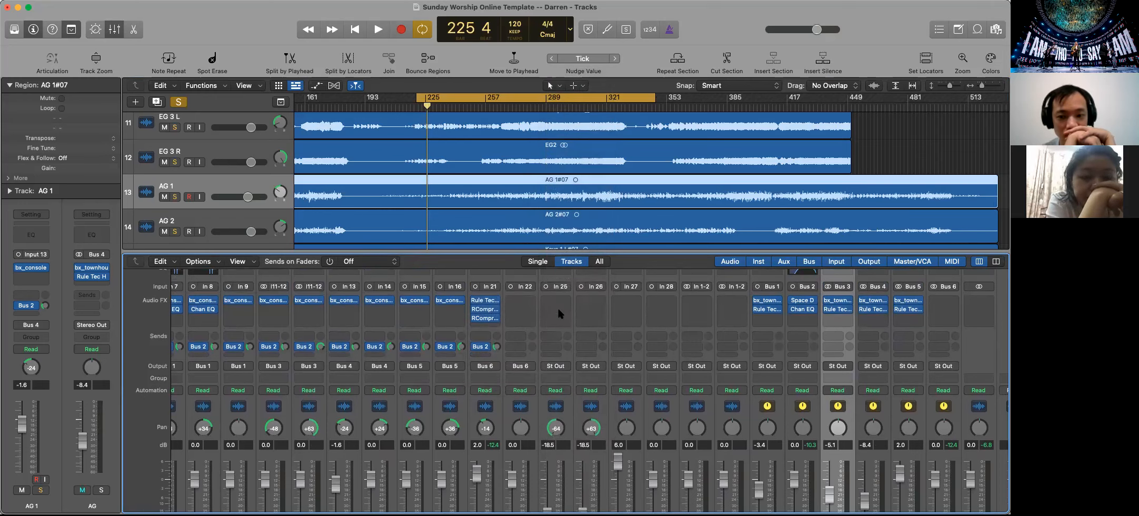
scroll(505, 358, "down", 4)
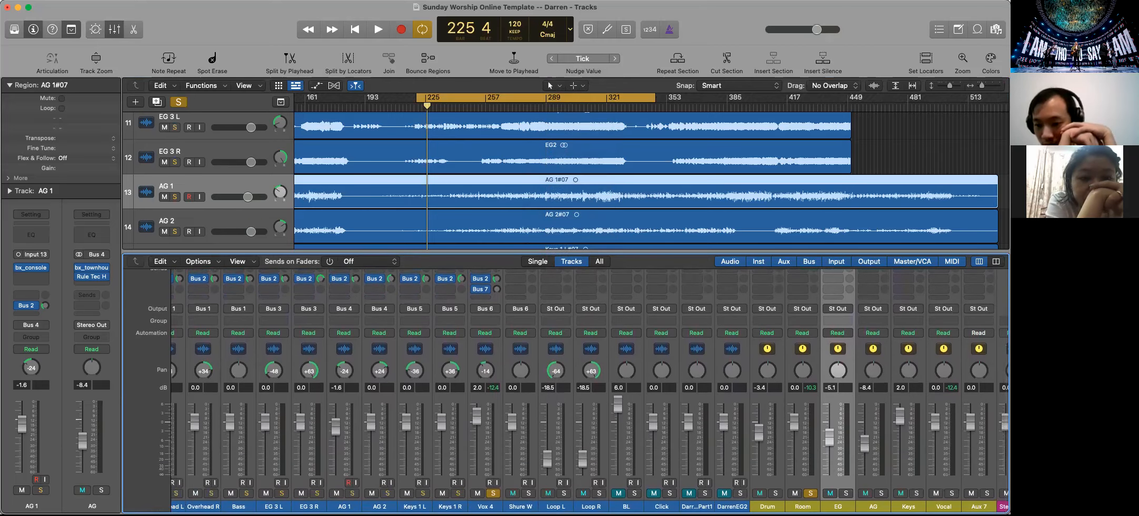
scroll(566, 389, "up", 6)
scroll(637, 286, "down", 6)
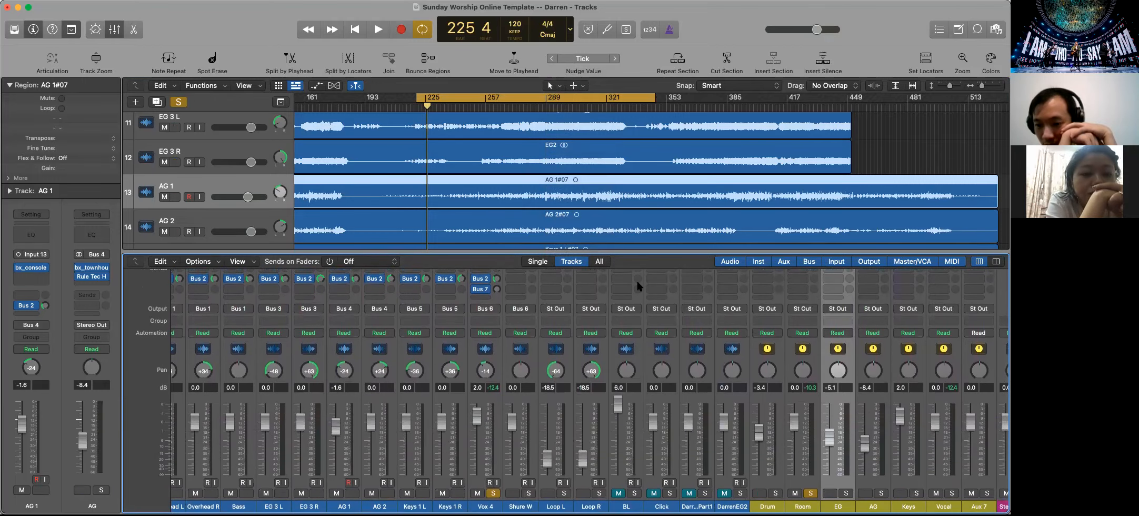
Rename the Vocal bus channel as Vox Verb
scroll(605, 400, "up", 4)
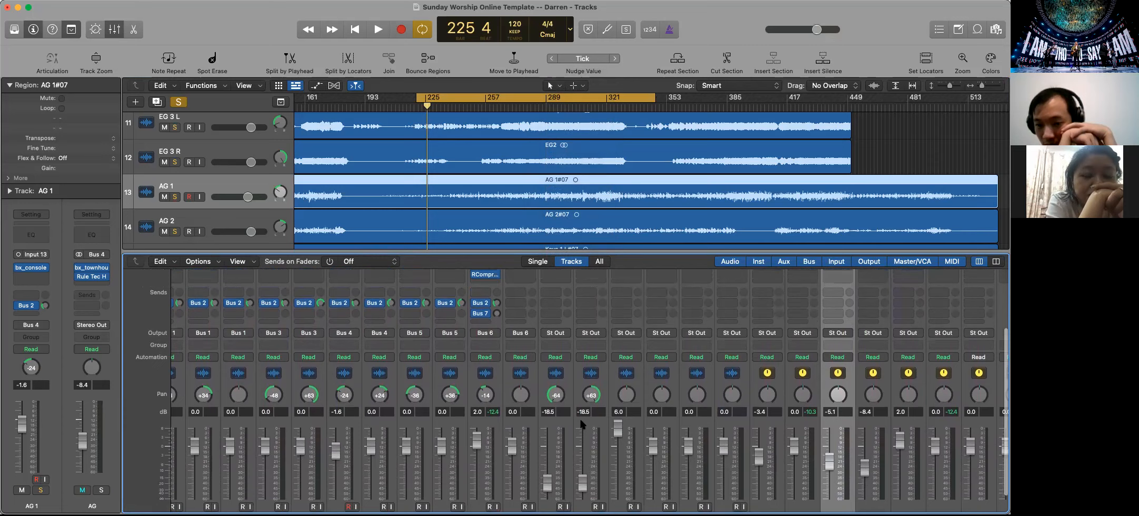
mouse_move(485, 314)
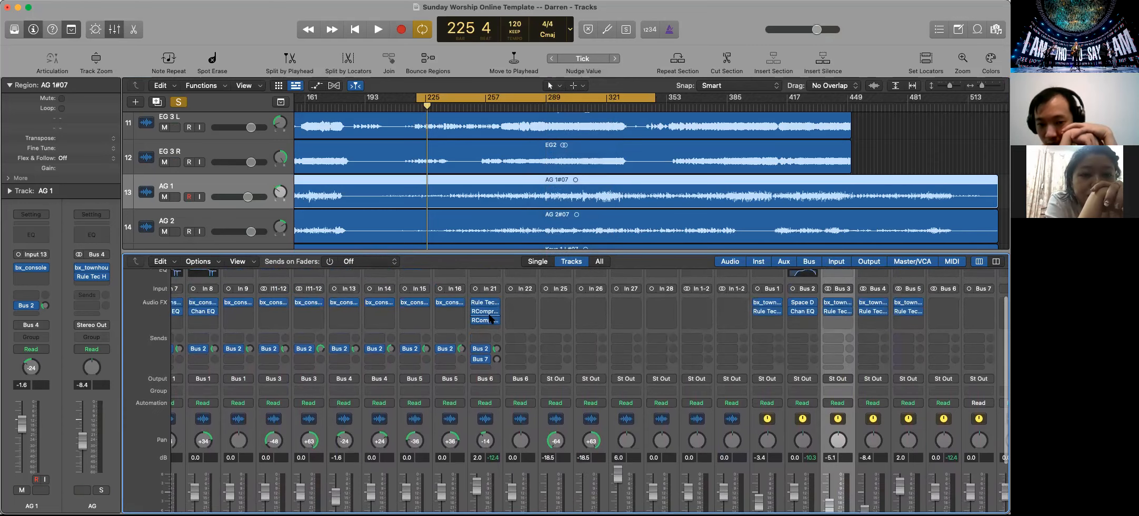
key("s")
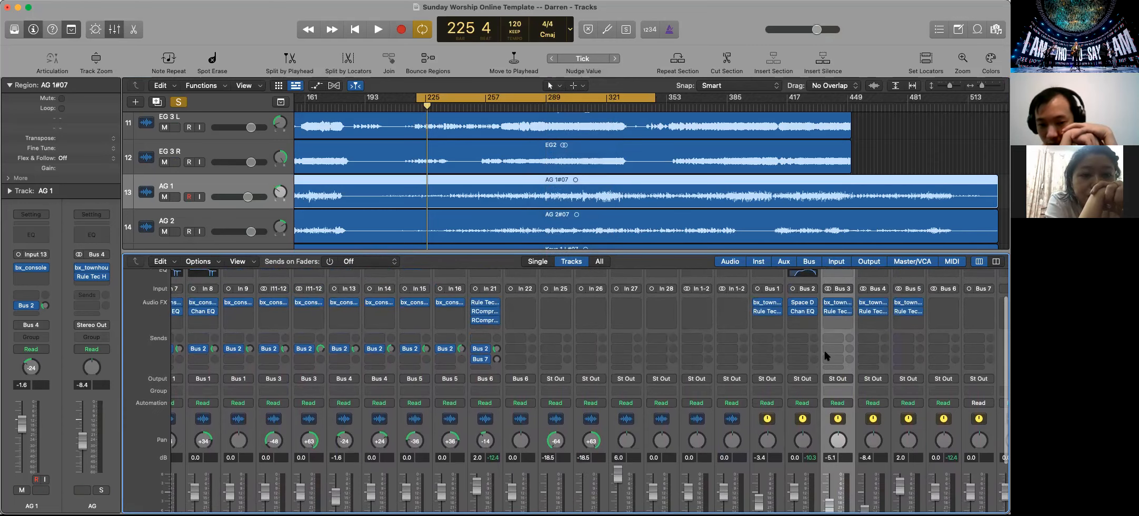
scroll(928, 358, "down", 4)
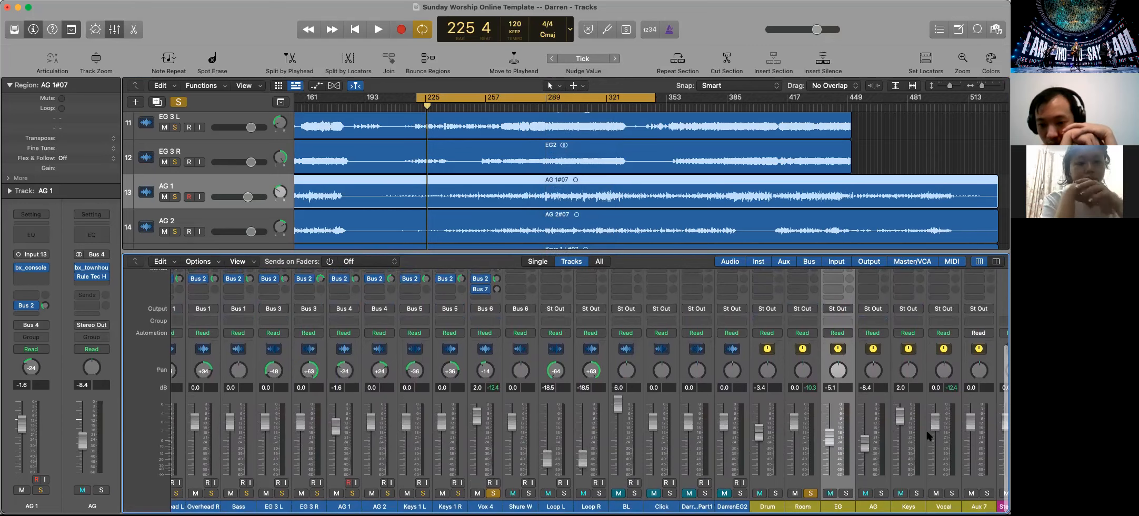
double_click(943, 506)
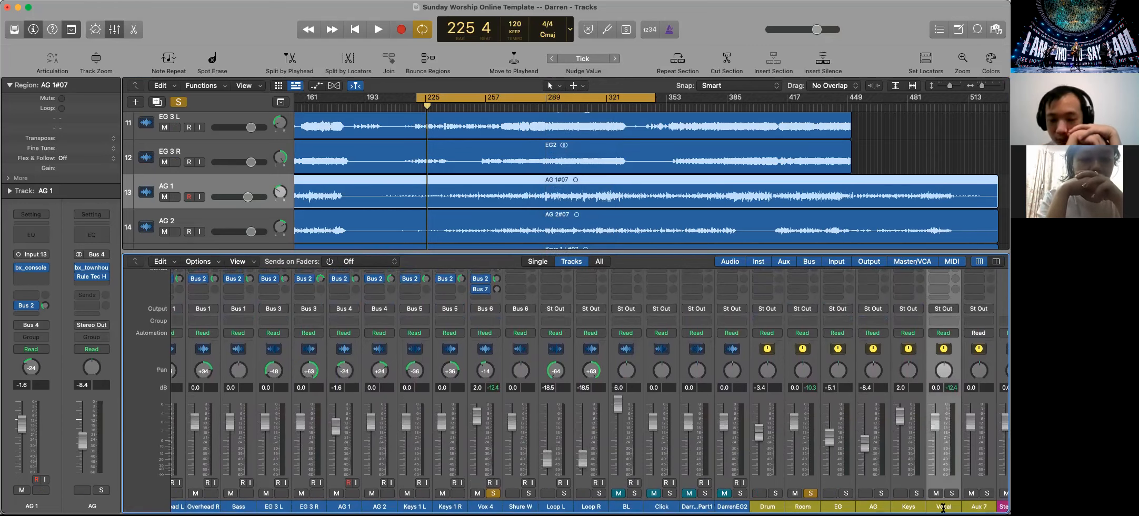
type("Vox")
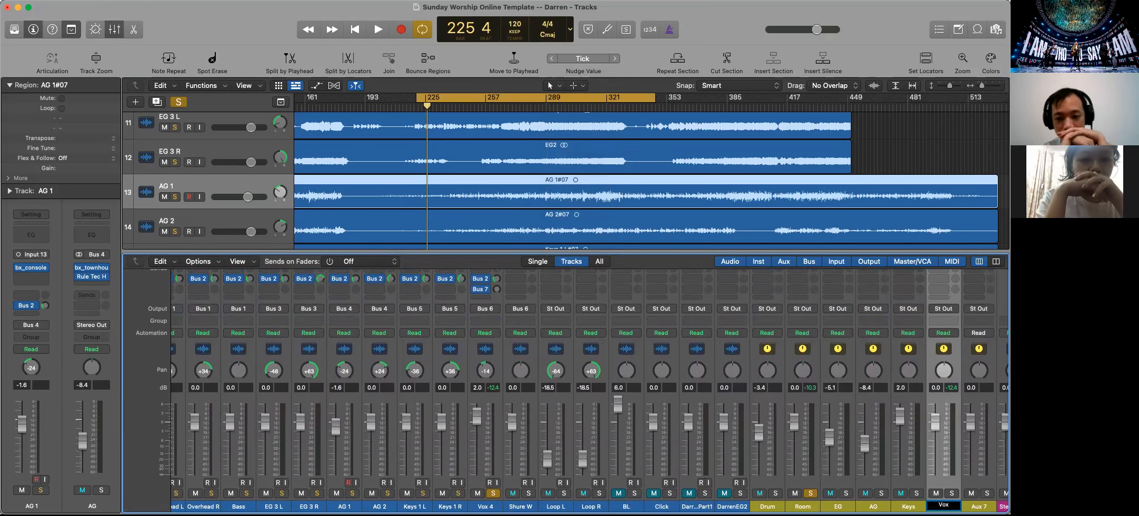
type(" Verb")
key("Return")
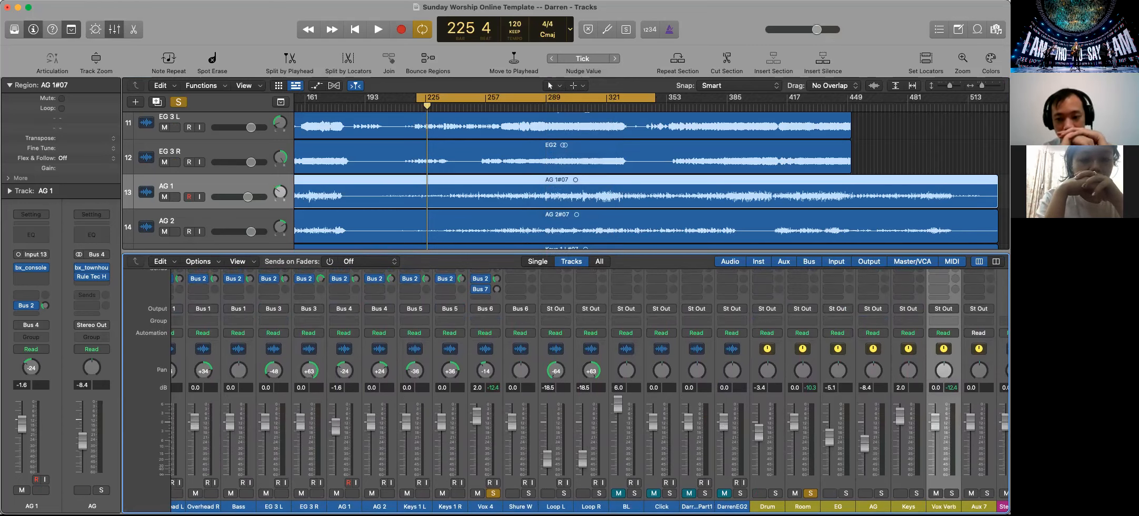
Remove the Bus 7 send from the Vox 4 track and add a send to Bus 6 (Vox Verb) instead
scroll(570, 326, "up", 1)
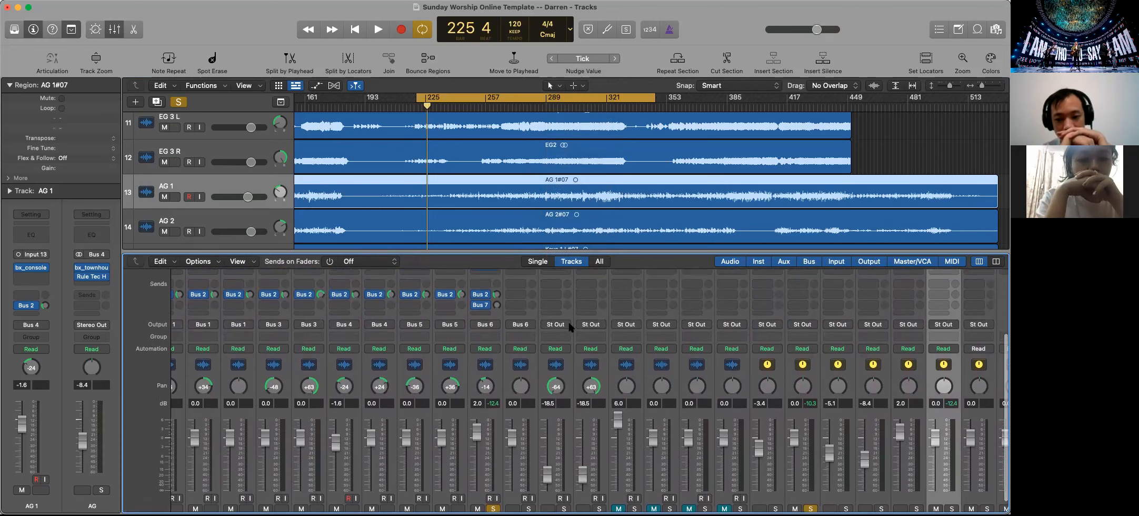
left_click(487, 307)
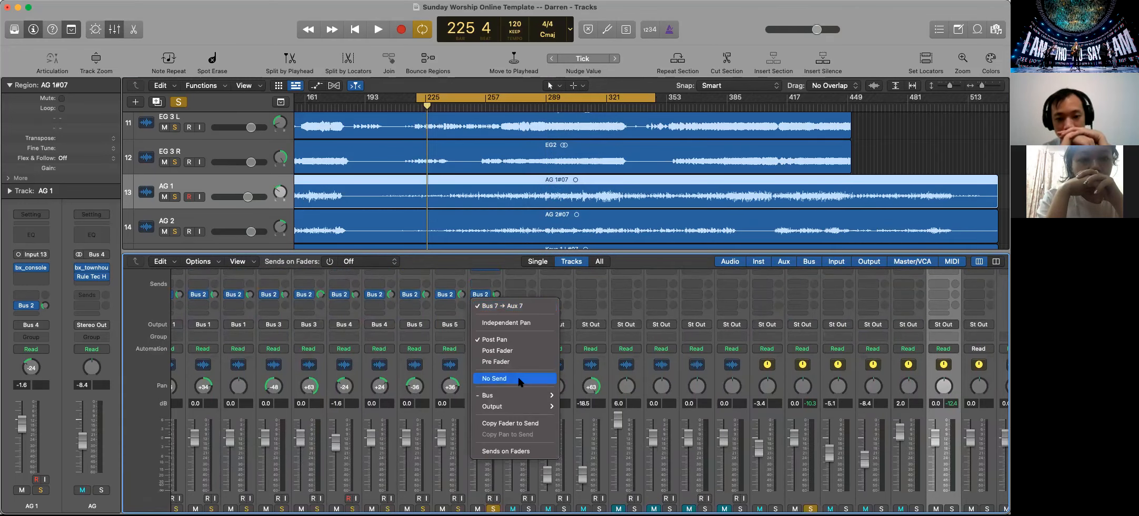
left_click(517, 377)
scroll(485, 311, "up", 1)
left_click(485, 308)
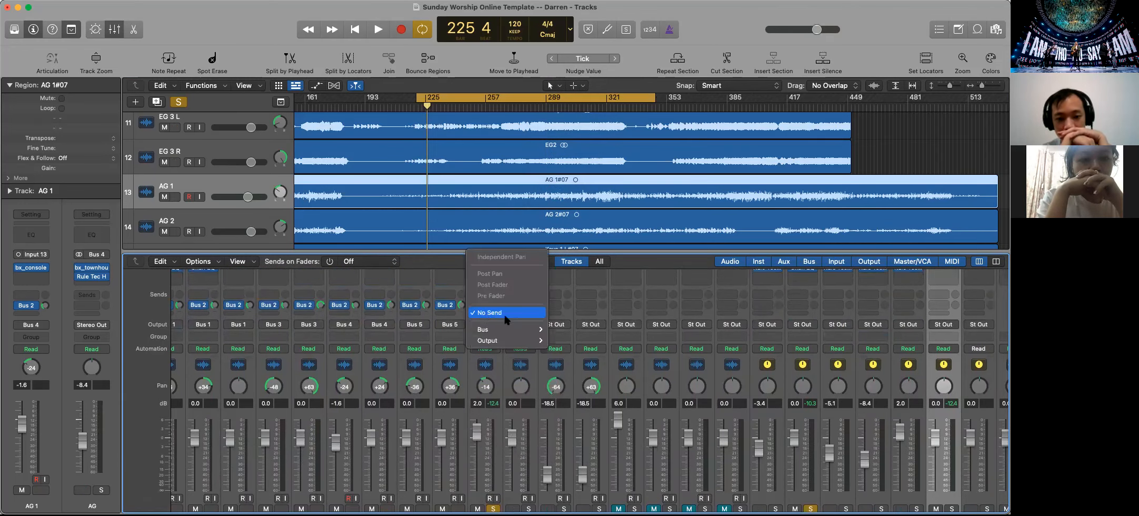
mouse_move(504, 327)
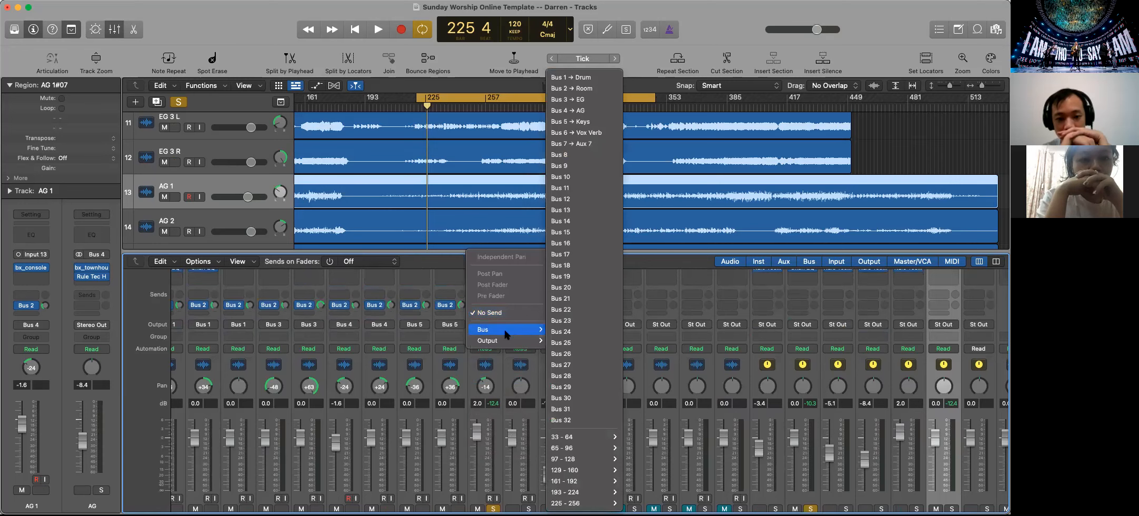
left_click(576, 133)
Rename the Aux 7 channel as Vox DLY
scroll(818, 397, "down", 3)
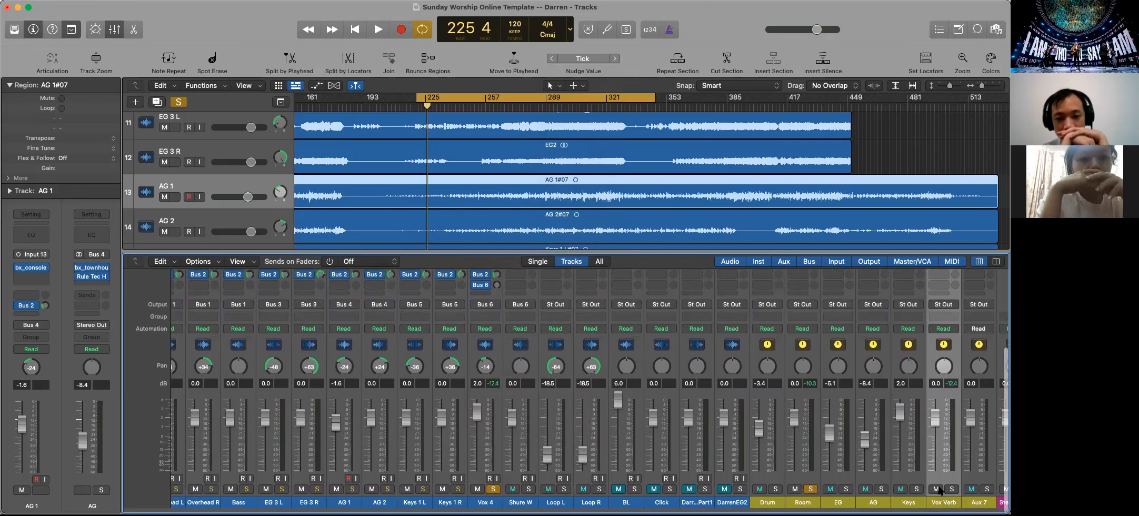
double_click(981, 506)
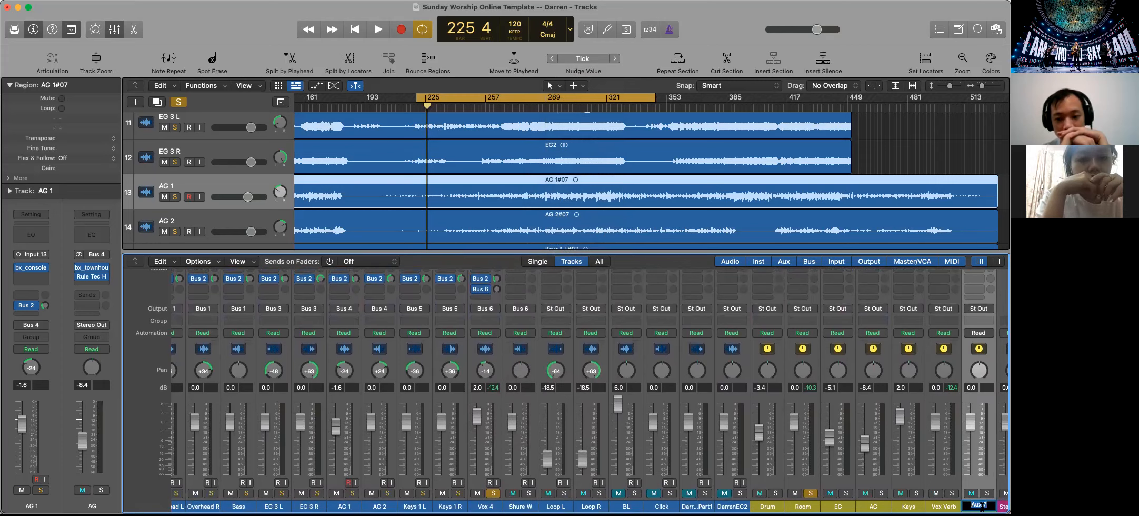
type("Vox DLY")
key("Return")
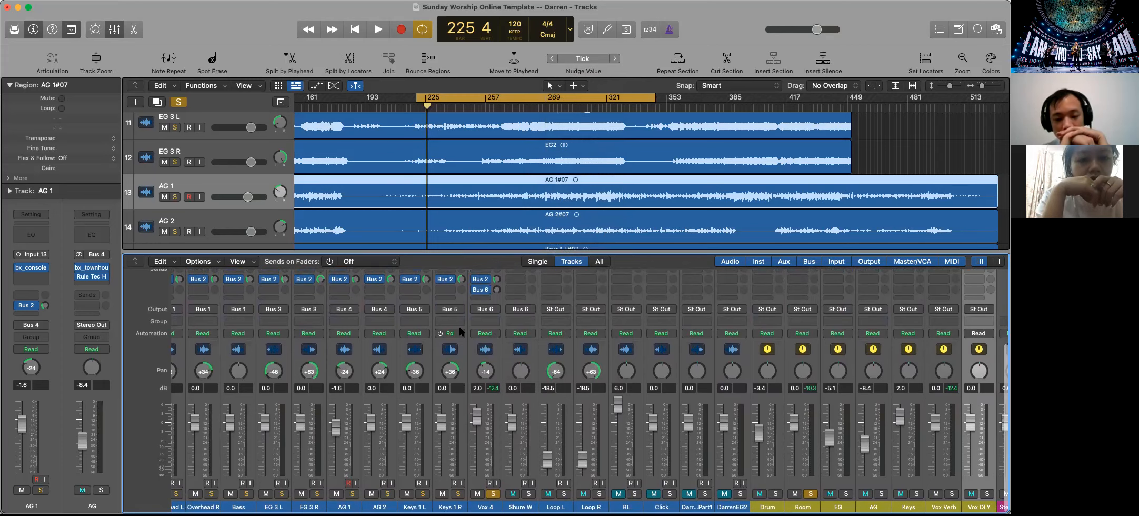
Add a third send on the Vox 4 track, routed to Bus 7 (Vox DLY)
scroll(459, 332, "up", 1)
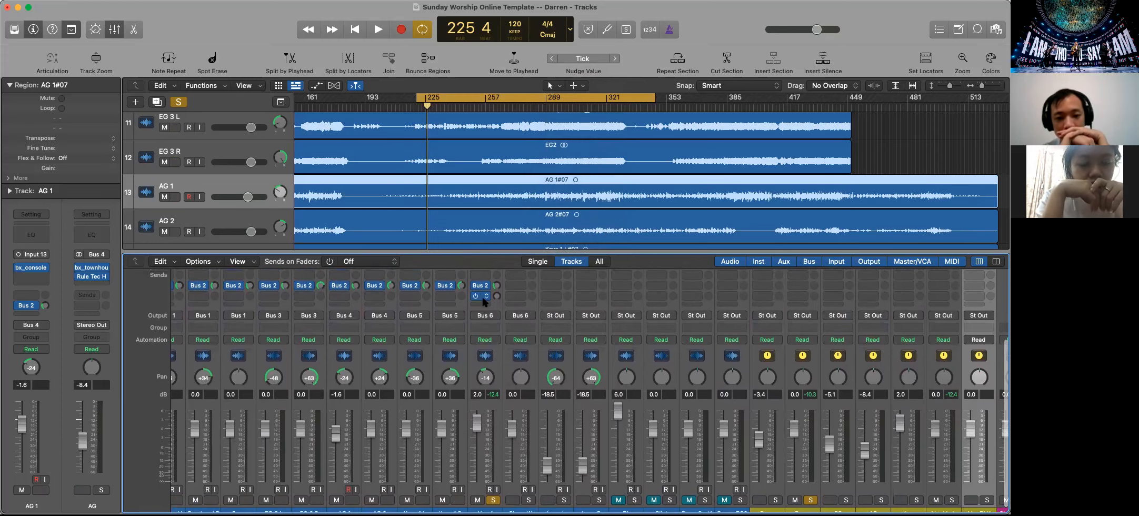
left_click(472, 307)
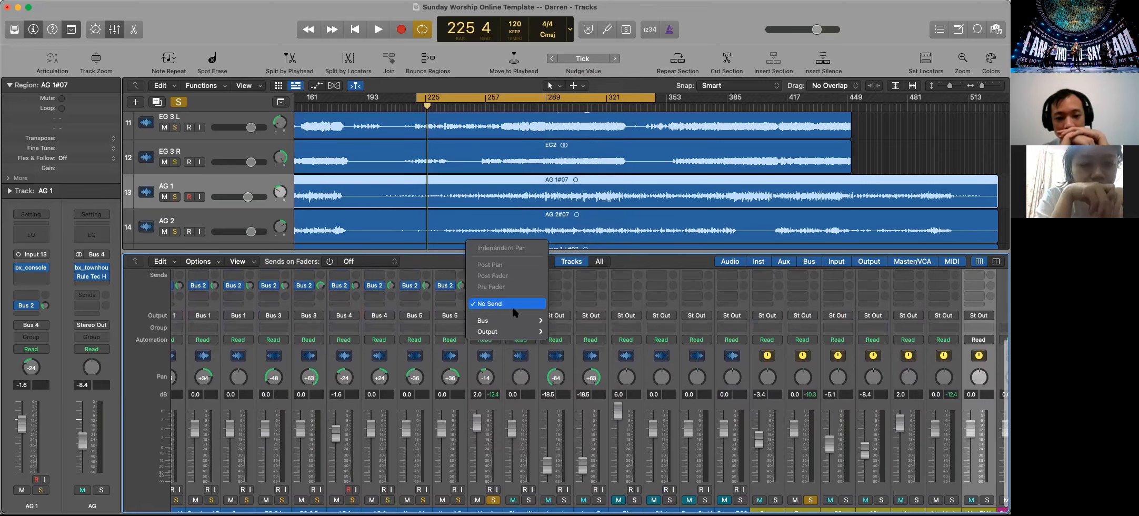
mouse_move(513, 320)
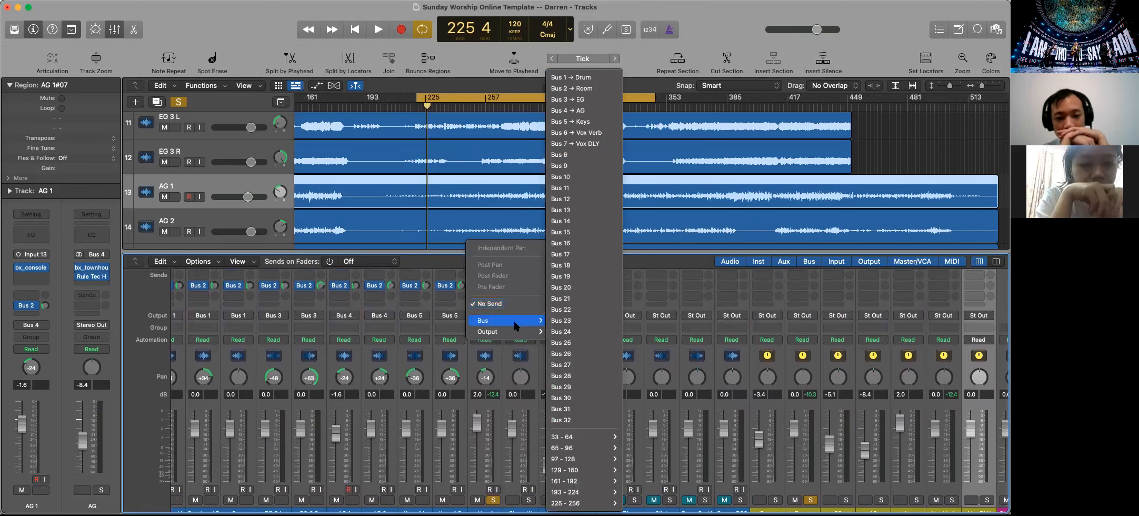
left_click(575, 143)
Copy the Vox 4 track's effect plug-ins to the Shure W track and add sends to Bus 2, Bus 6 and Bus 7 there
scroll(567, 316, "up", 5)
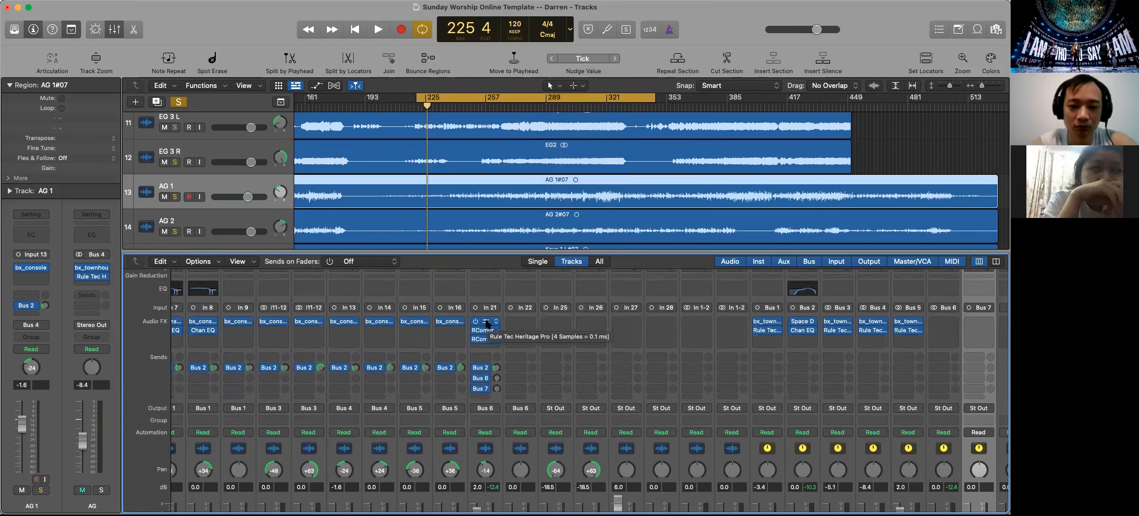
left_click_drag(487, 323, 522, 341)
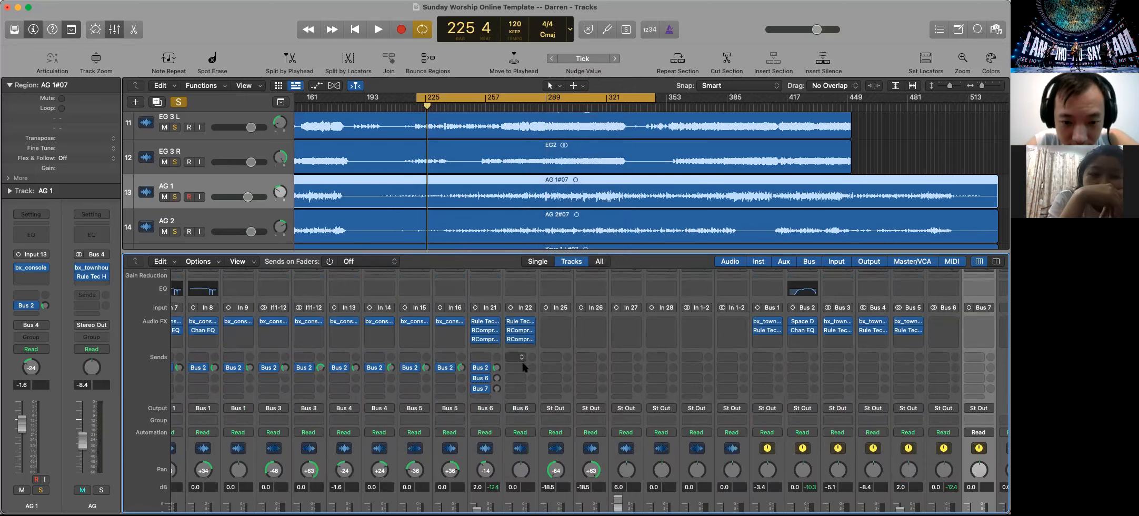
left_click(519, 369)
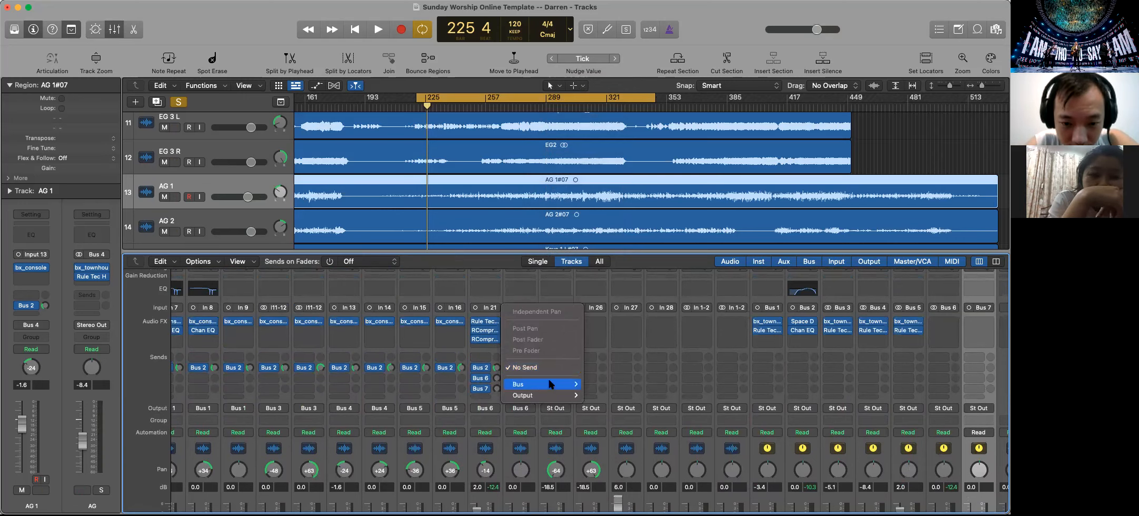
mouse_move(578, 388)
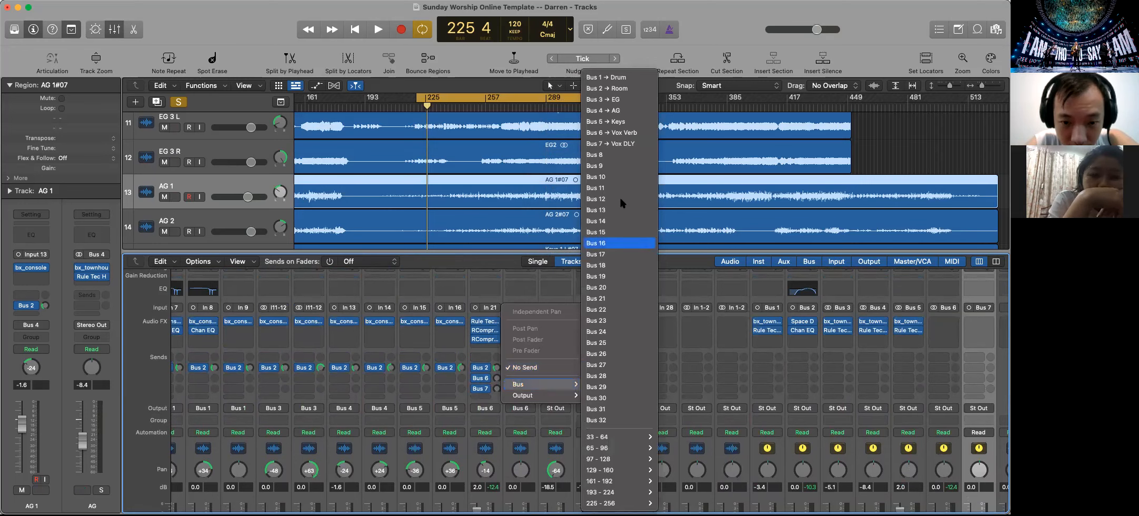
left_click(628, 89)
left_click(516, 378)
mouse_move(541, 396)
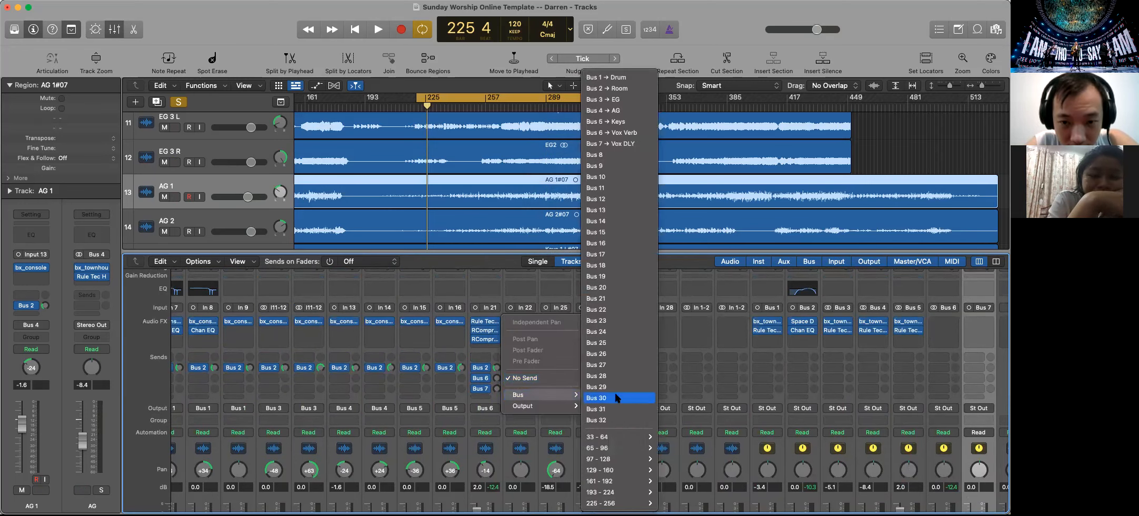
left_click(623, 132)
left_click(514, 388)
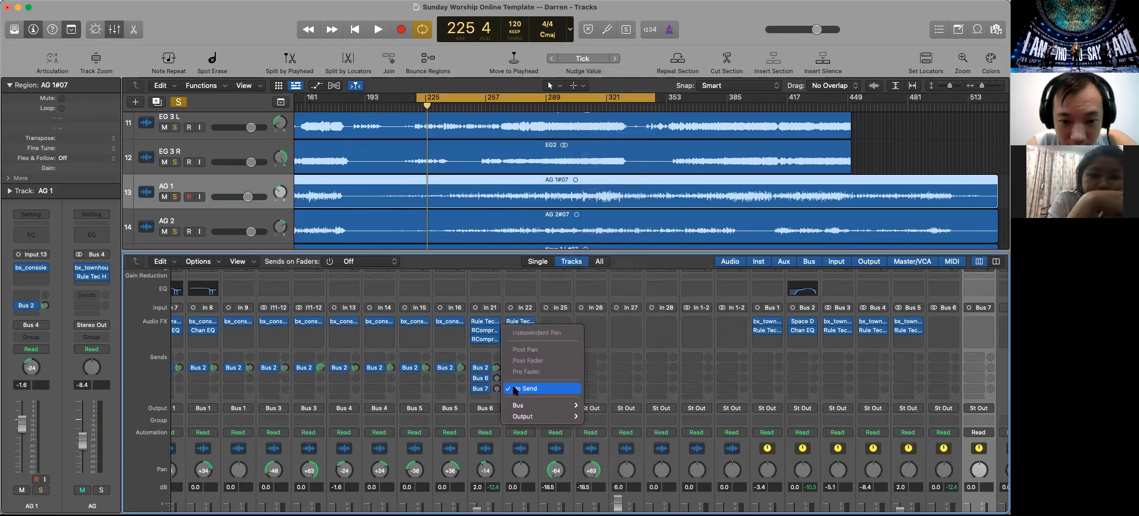
mouse_move(552, 405)
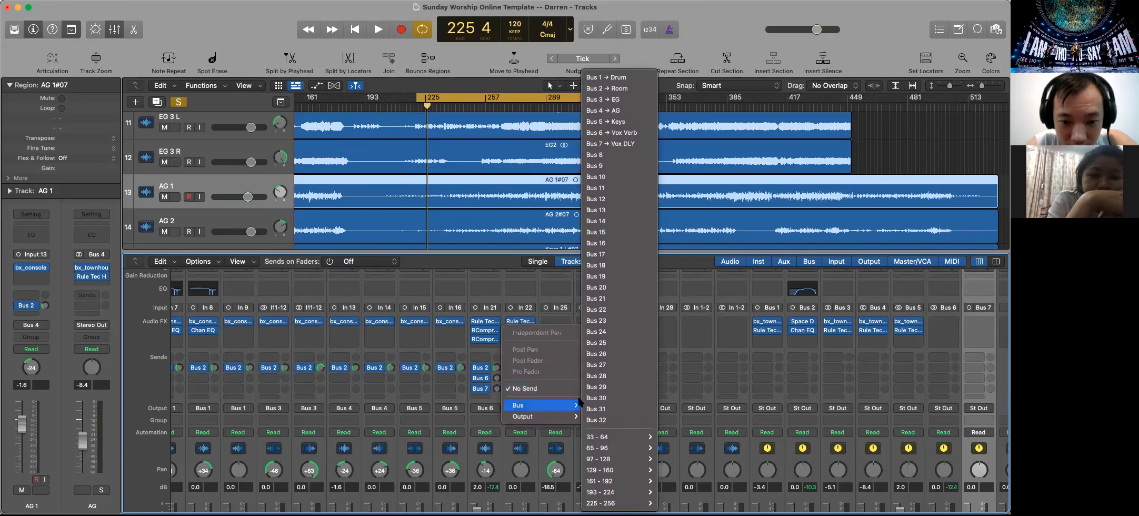
left_click(616, 144)
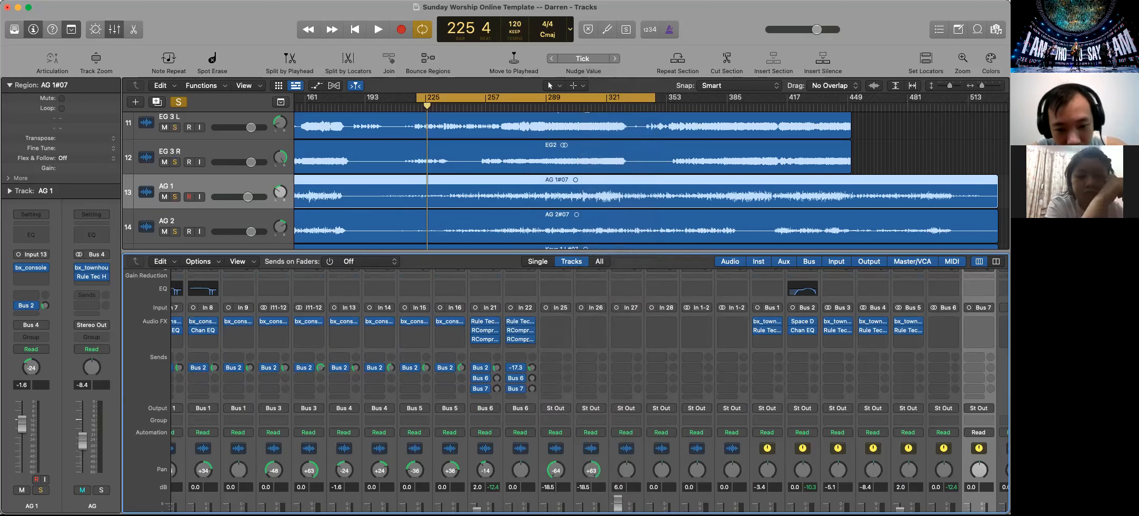
Solo the Shure W track alongside Vox 4 and start playback
scroll(524, 406, "down", 5)
left_click(528, 492)
scroll(529, 478, "up", 4)
key("space")
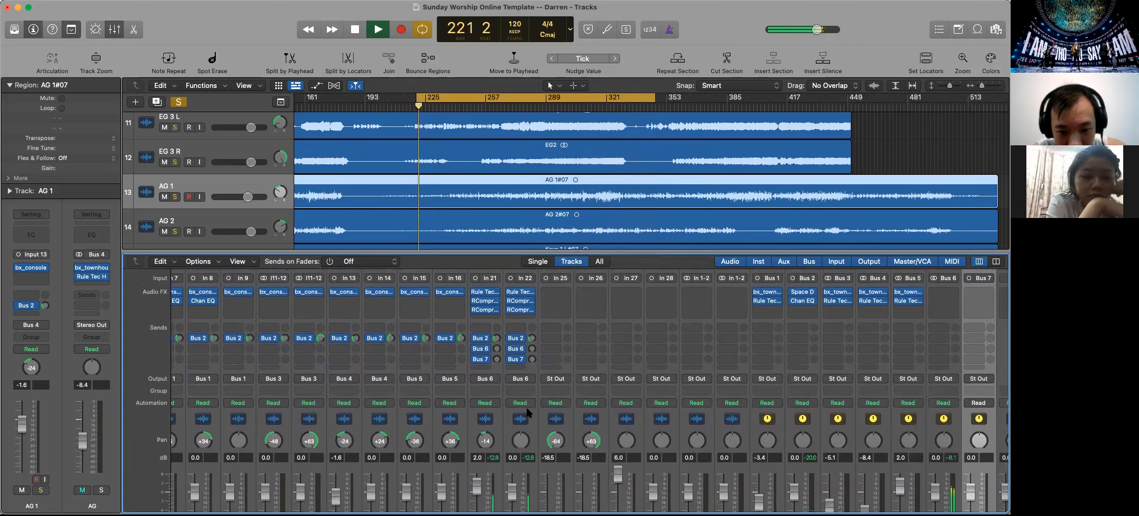
Toggle the Room bus solo off and on to compare, and remove the solo from the Vox 4 track
scroll(529, 413, "down", 4)
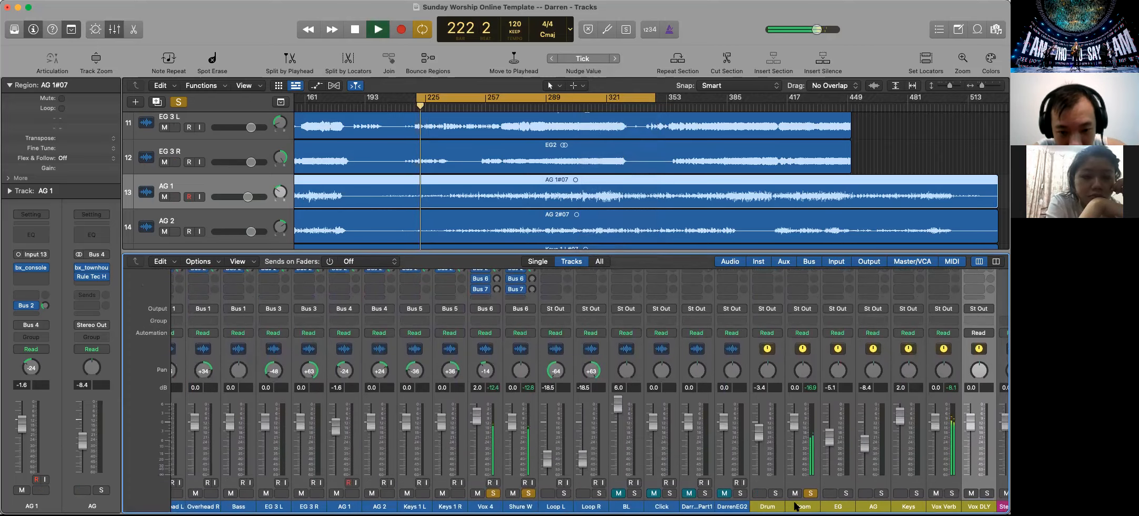
left_click(811, 494)
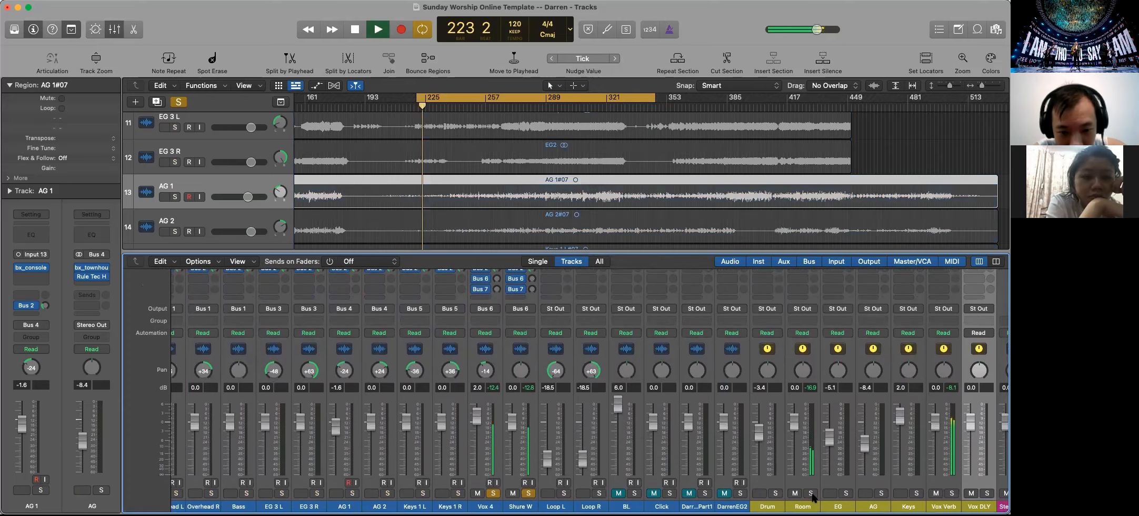
left_click(810, 493)
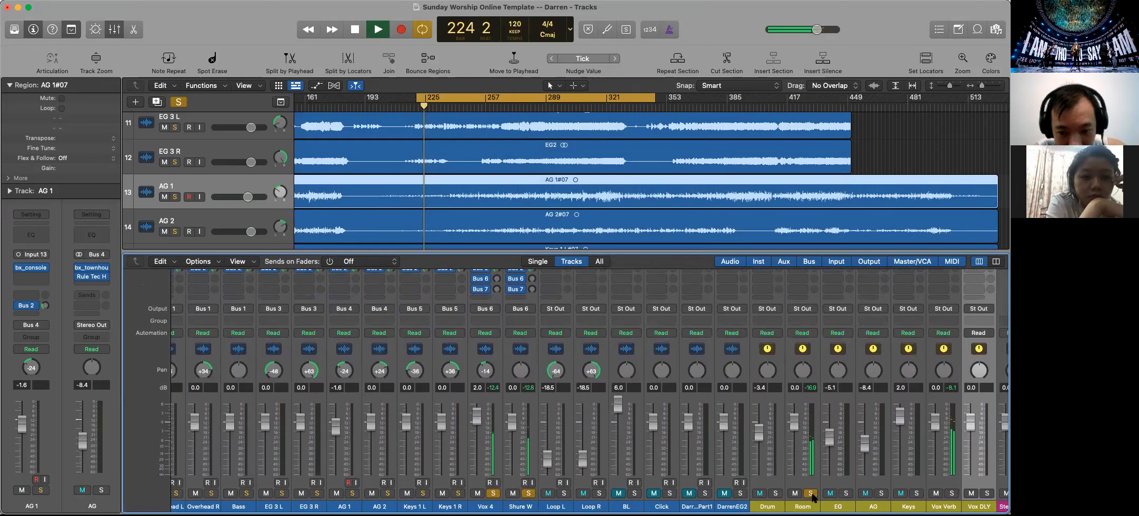
left_click(493, 494)
left_click(493, 494)
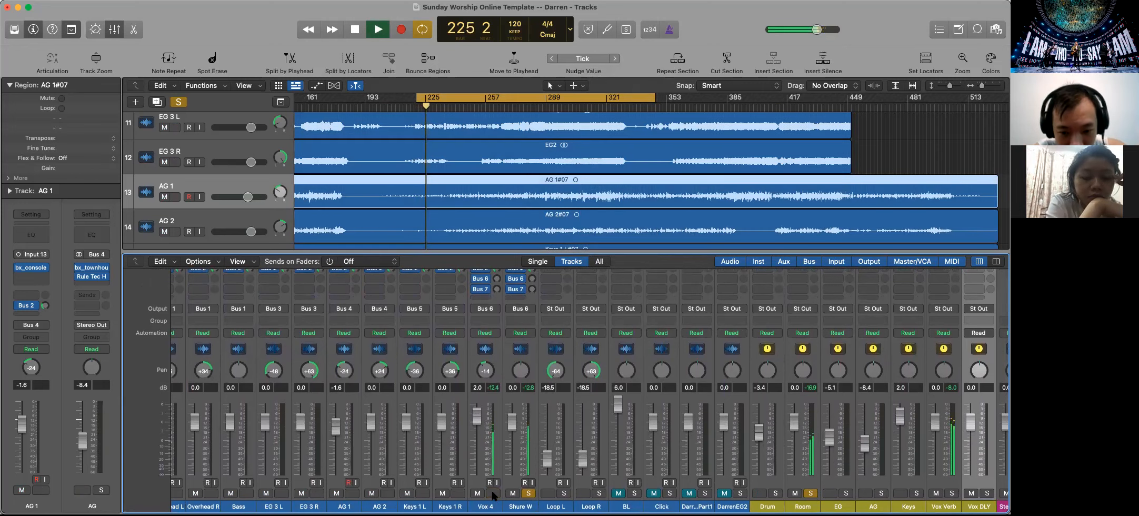
Set the Shure W track's Bus 2 send level to about -14.0 dB and stop playback
scroll(521, 432, "up", 5)
mouse_move(531, 387)
left_mouse_down()
mouse_move(529, 360)
mouse_move(524, 383)
left_mouse_up()
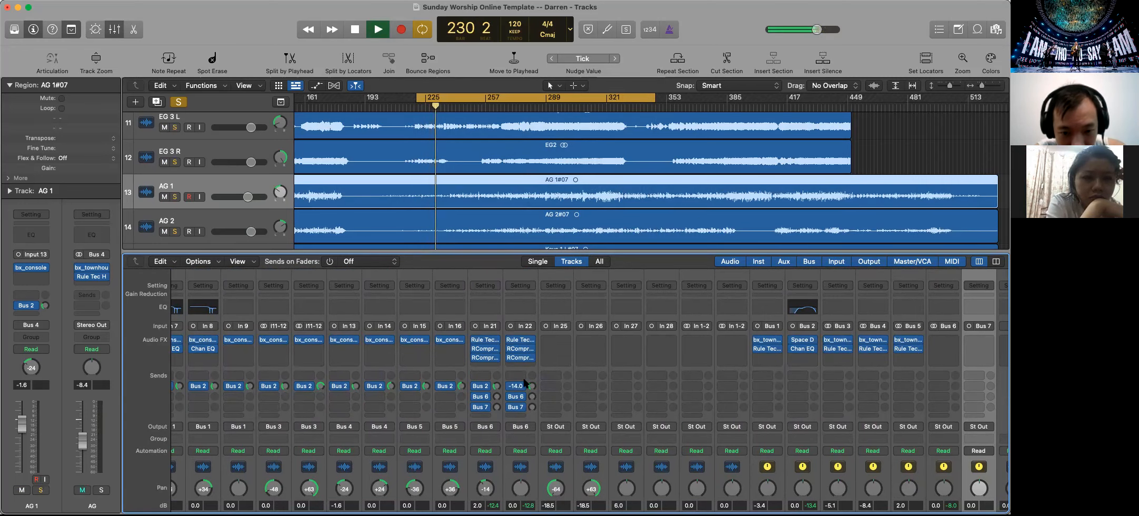
scroll(750, 410, "down", 5)
key("space")
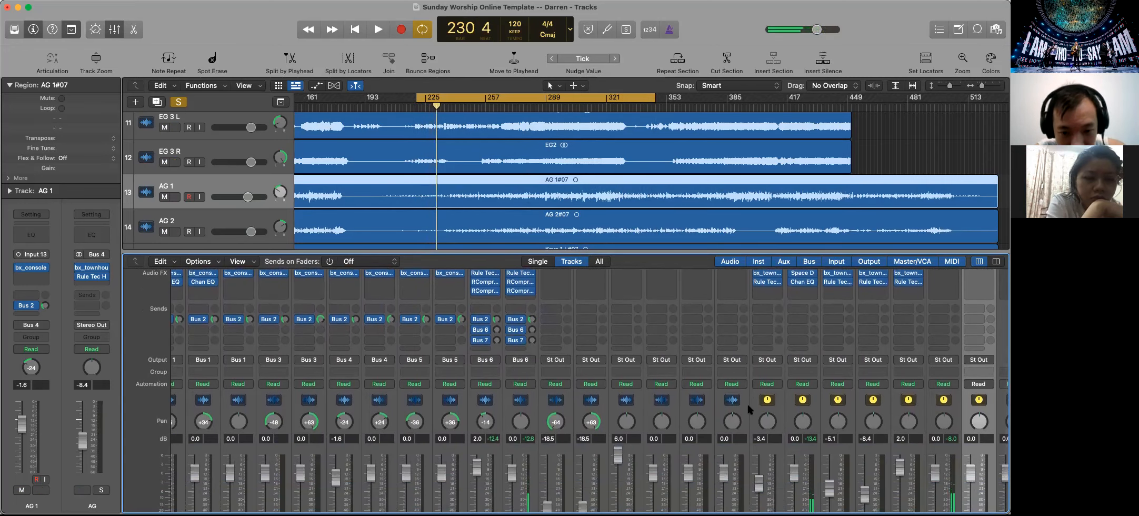
Insert a Space Designer reverb in the first effect slot of the Vox Verb bus
scroll(937, 401, "down", 3)
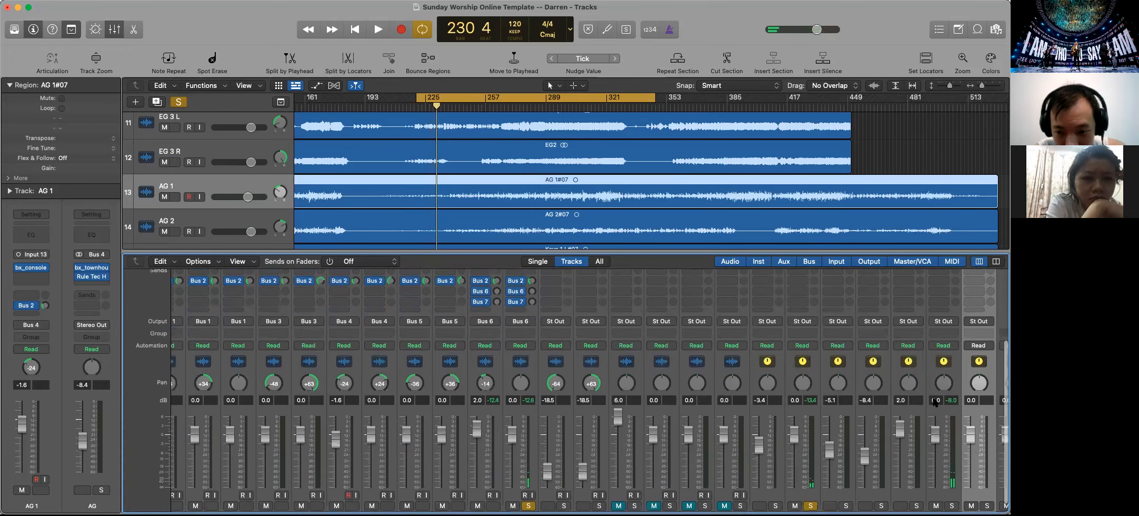
scroll(935, 401, "up", 5)
left_click(939, 335)
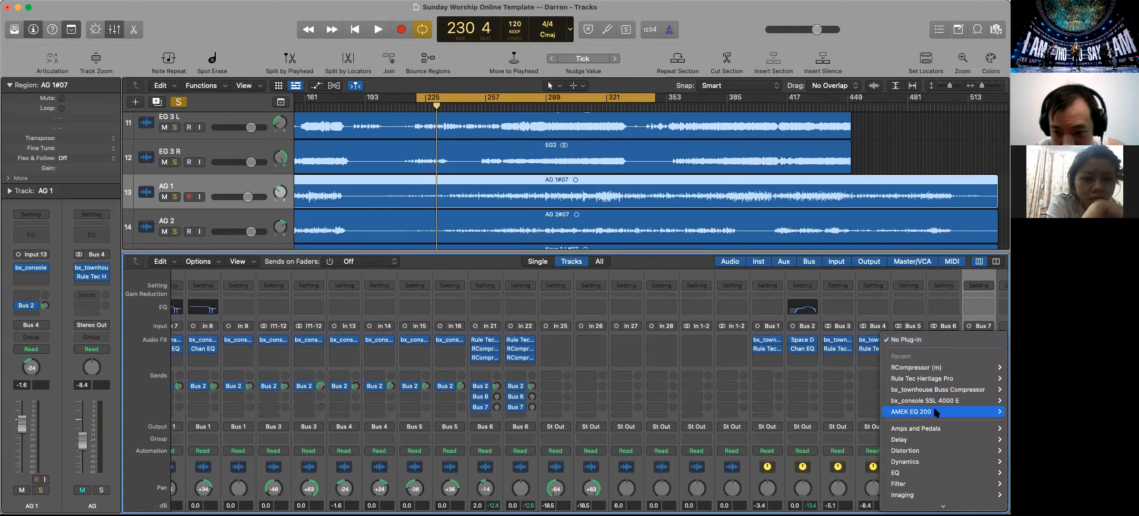
scroll(933, 405, "down", 3)
mouse_move(933, 408)
mouse_move(925, 464)
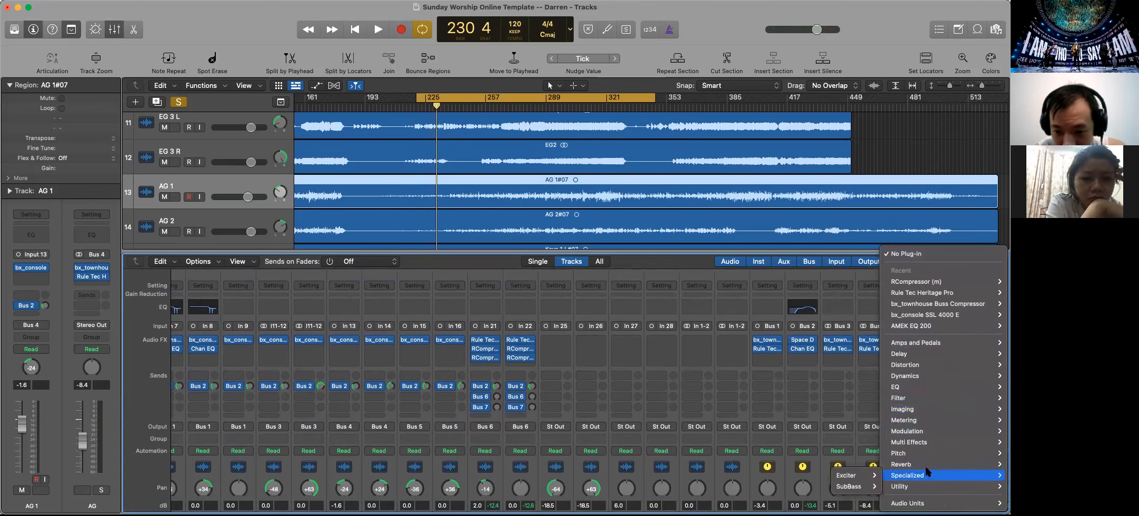
mouse_move(832, 497)
left_click(786, 493)
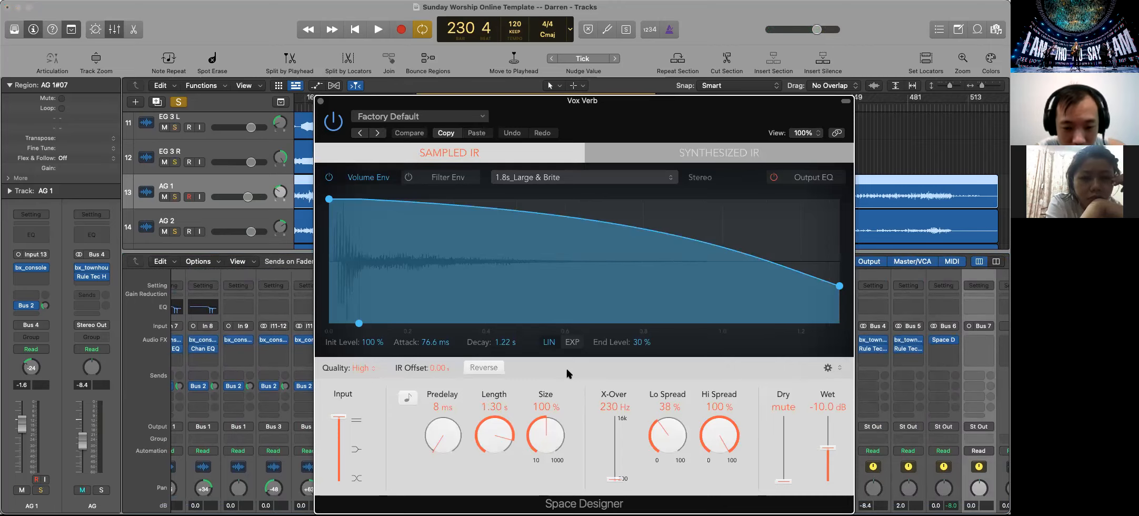
Load the 2.7s_Big Chamber impulse response from 01 Rooms into the Vox Verb's Space Designer
left_click(605, 177)
left_click(592, 180)
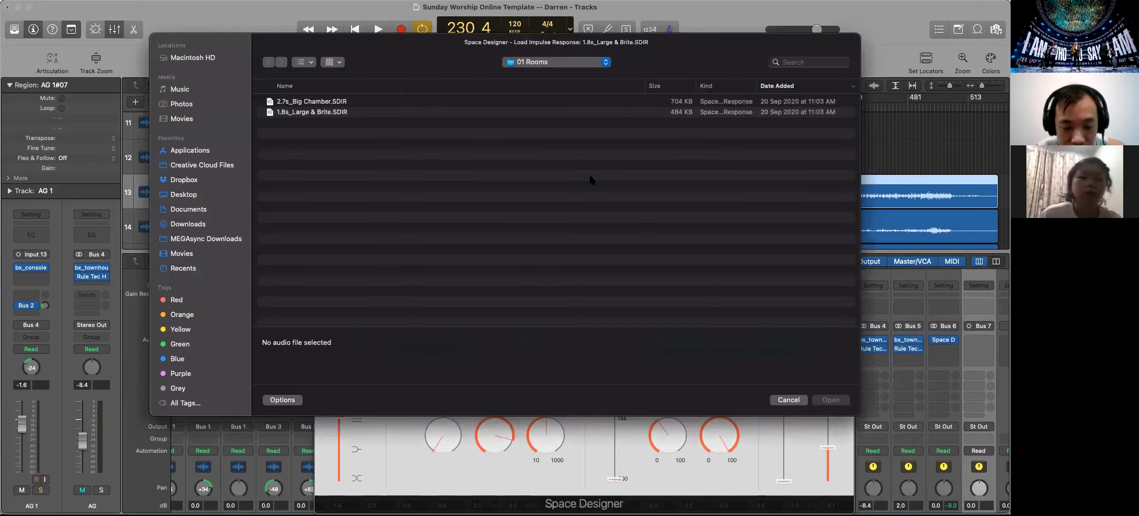
double_click(318, 102)
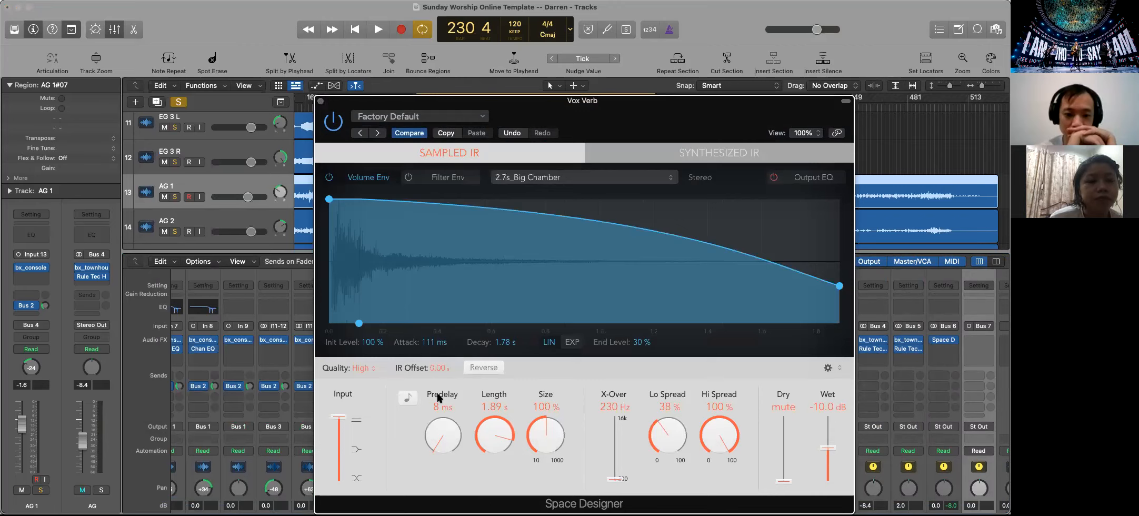
Set the Vox Verb's predelay to 24 ms, length to about 2.07 s and size to 85%, and close the plug-in
left_click_drag(430, 442, 428, 429)
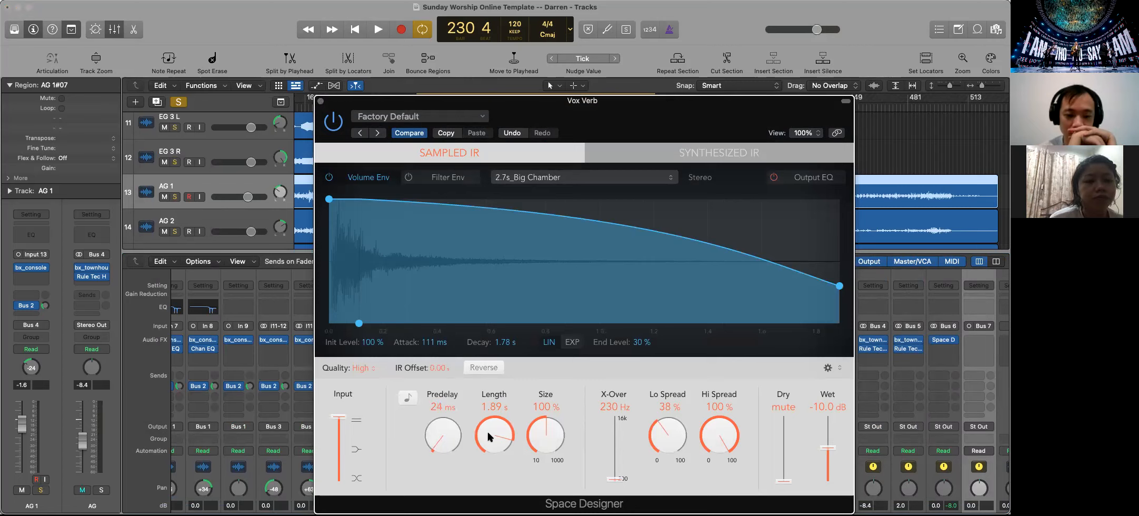
left_click_drag(492, 433, 494, 432)
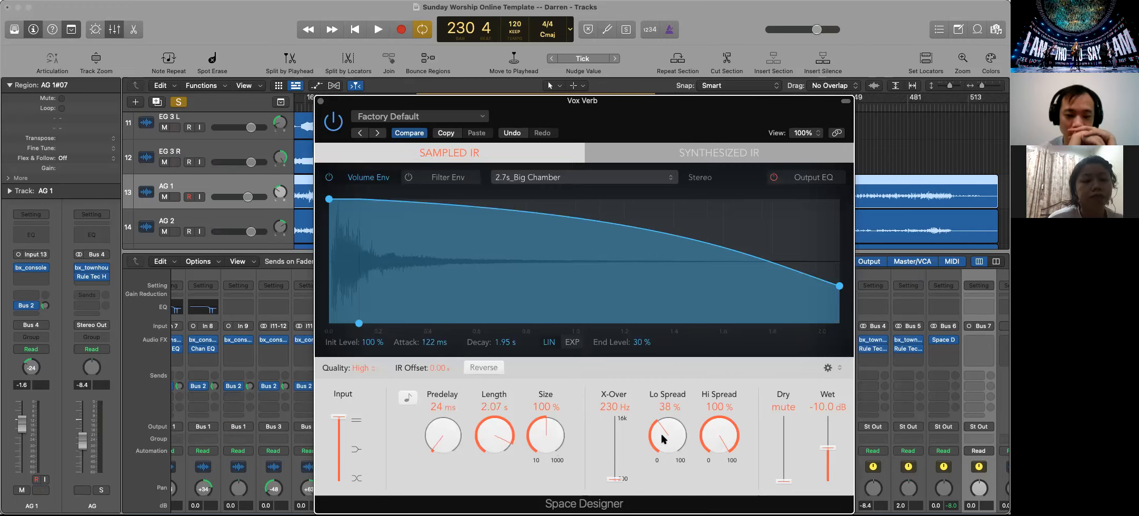
left_click_drag(535, 422, 536, 428)
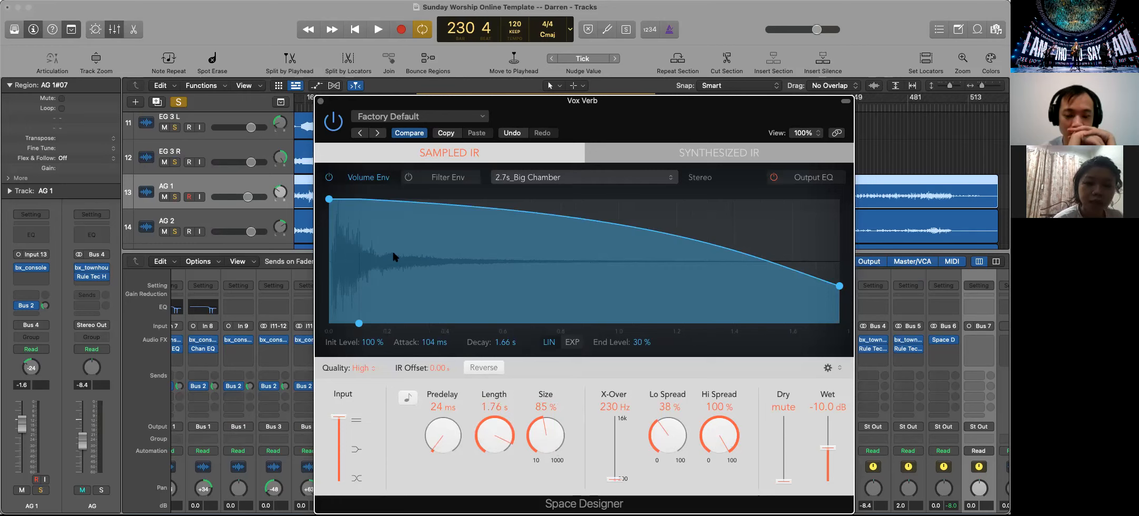
left_click(321, 101)
Start playback and set the Shure W track's Bus 6 send level to about -15.5 dB
scroll(511, 367, "down", 5)
key("space")
scroll(530, 430, "up", 5)
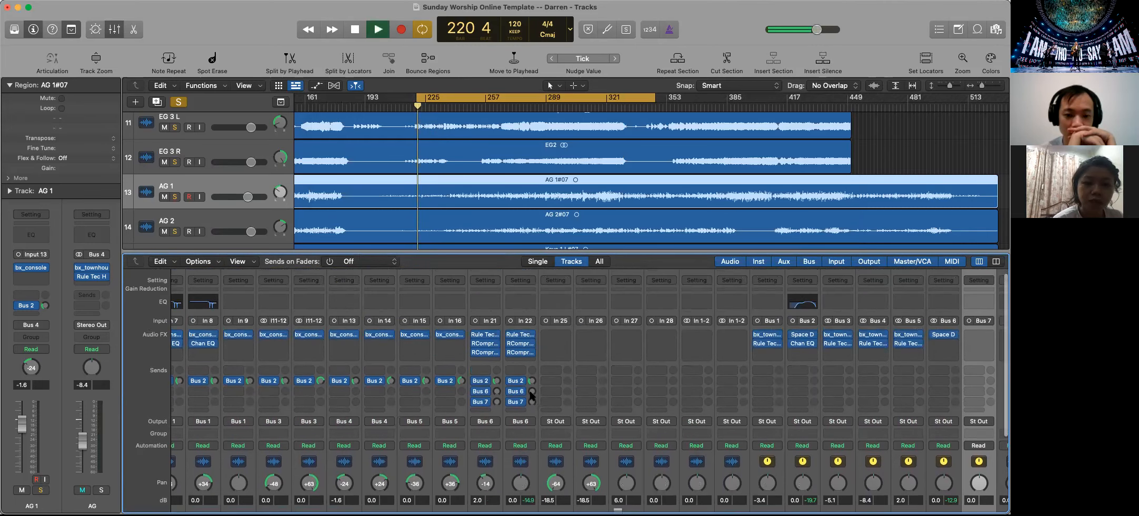
left_click_drag(532, 391, 532, 396)
left_click_drag(521, 356, 521, 357)
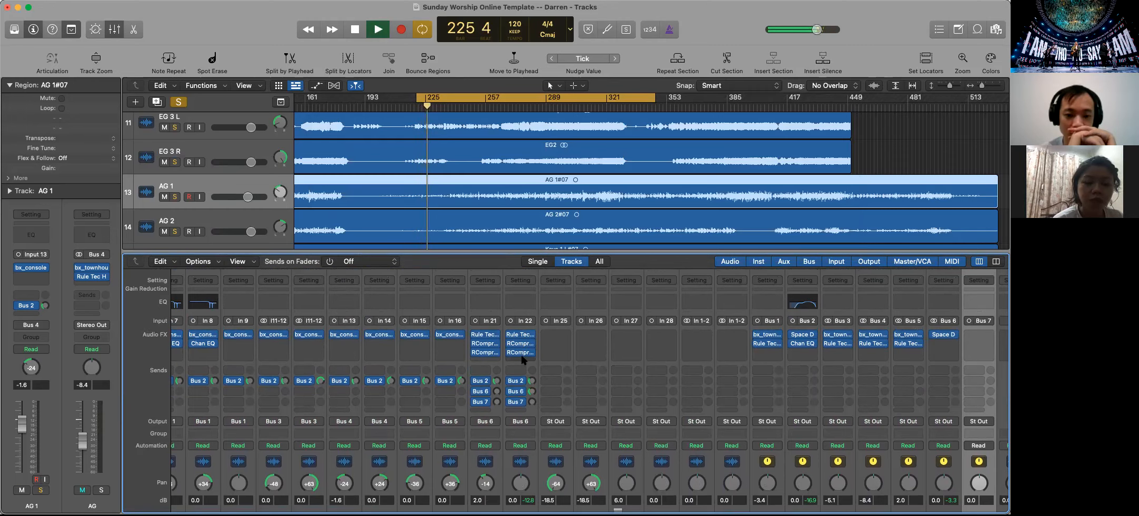
left_click_drag(532, 391, 532, 401)
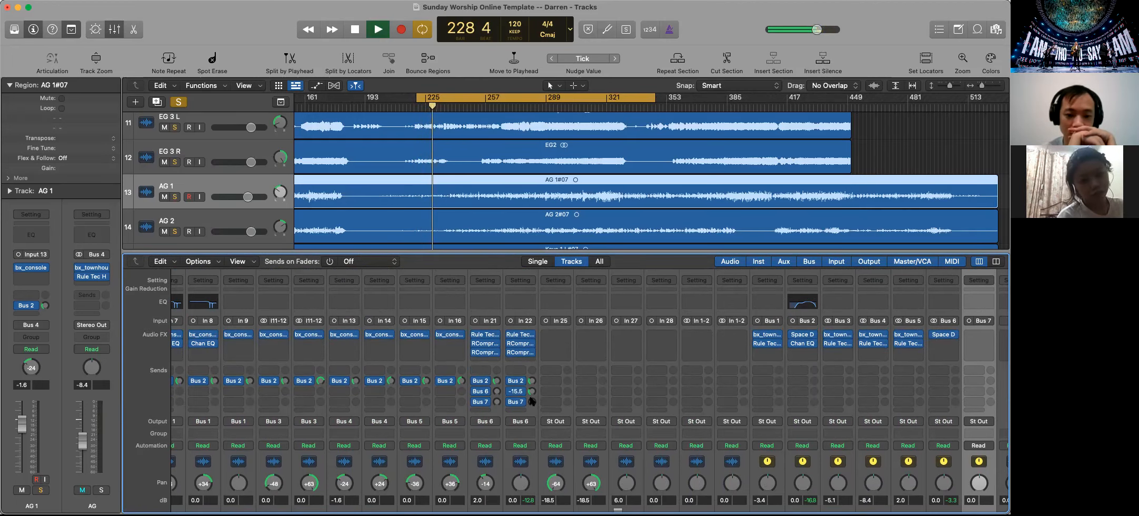
Set the Vox 4 track's Bus 6 send level to about -20.4 dB
left_click(497, 392)
scroll(498, 413, "down", 5)
scroll(498, 417, "up", 5)
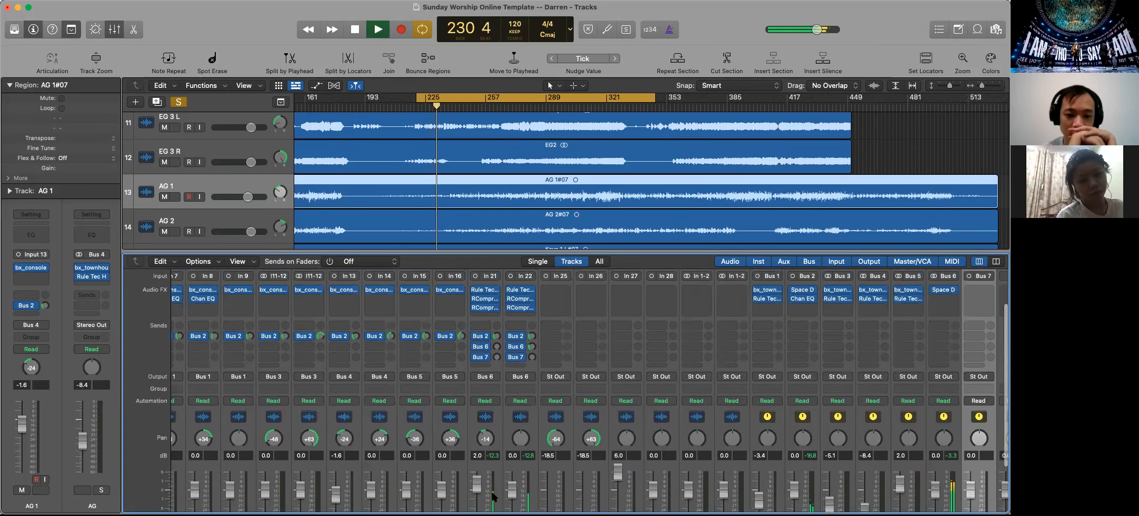
left_click_drag(496, 346, 496, 338)
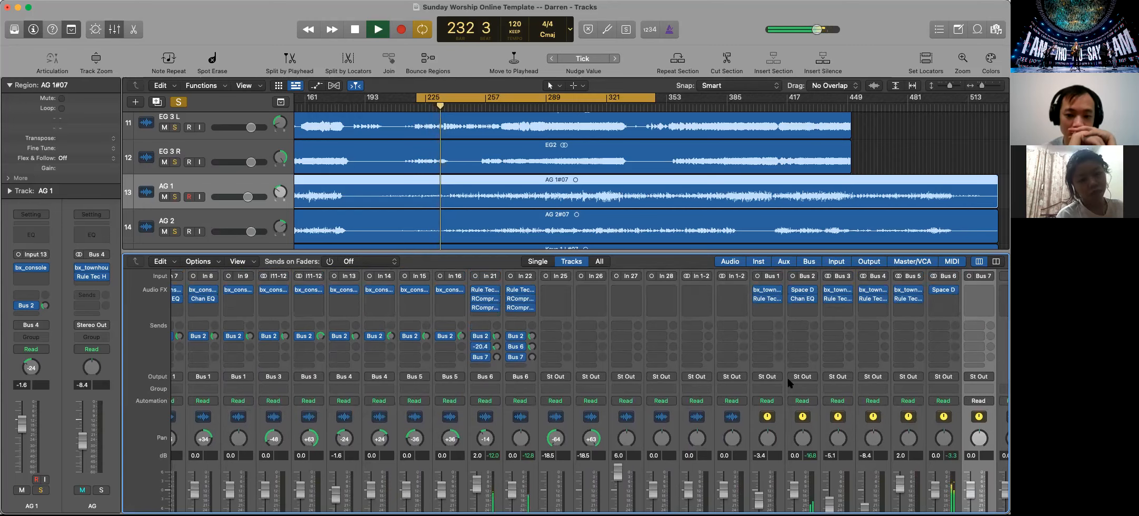
Solo the Vox Verb bus so it plays along with the soloed vocals and Room bus
scroll(787, 382, "down", 3)
left_click(952, 493)
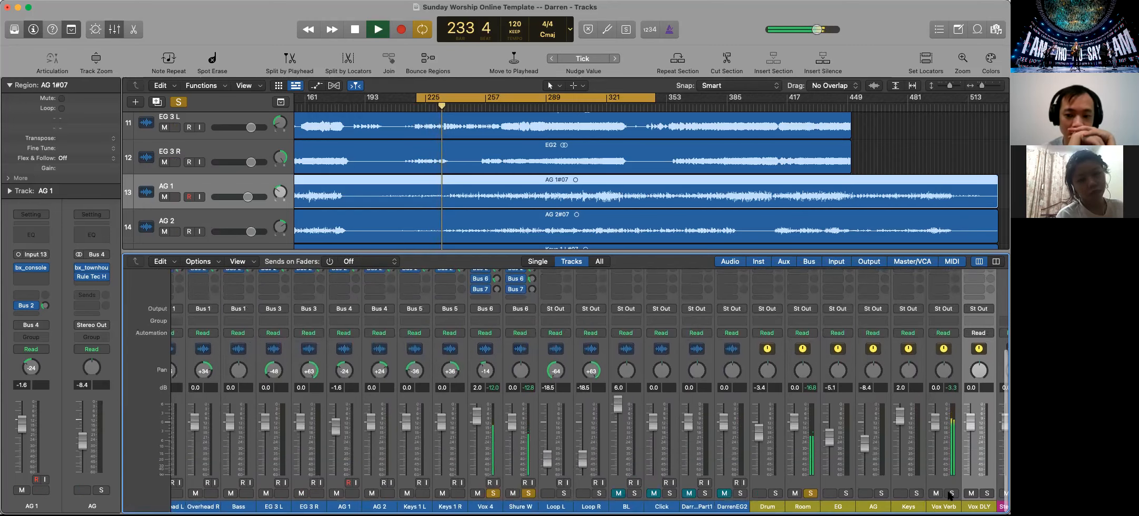
scroll(951, 495, "up", 5)
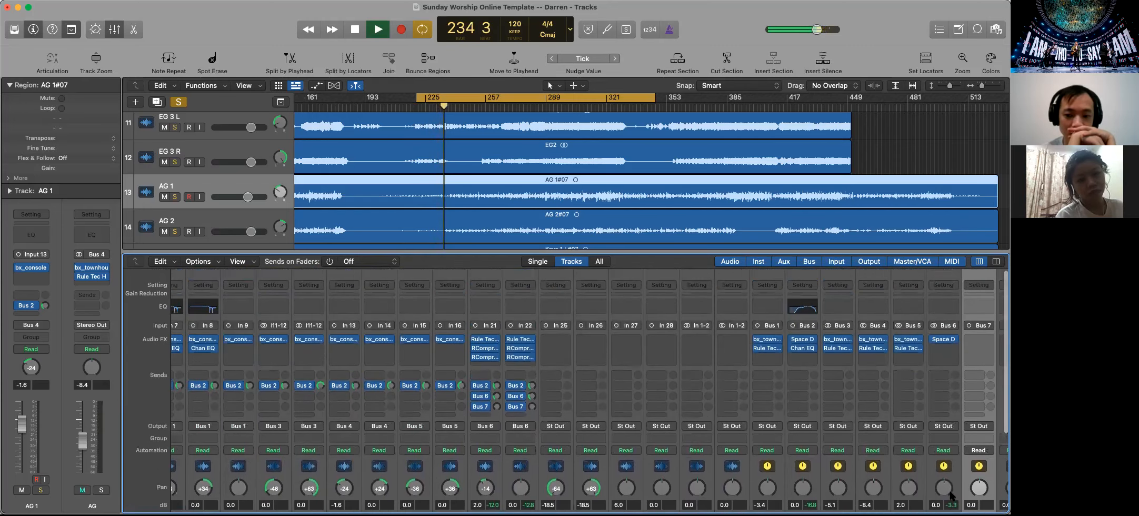
scroll(951, 495, "down", 5)
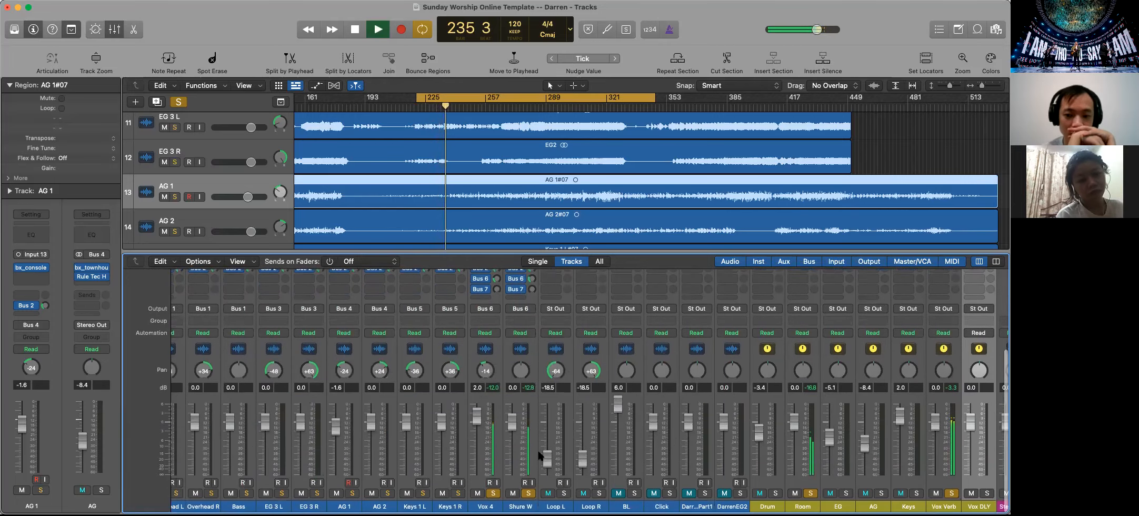
Set the Vox 4 track's Bus 2 send to about -17.3 dB and the Shure W track's Bus 6 send to about -16.8 dB
scroll(539, 455, "up", 4)
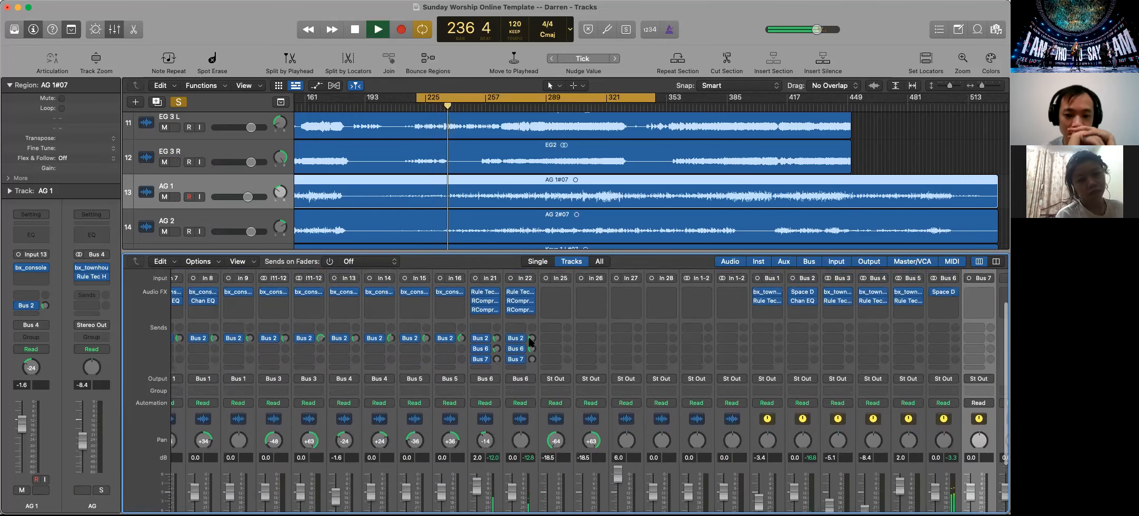
left_click_drag(530, 338, 495, 339)
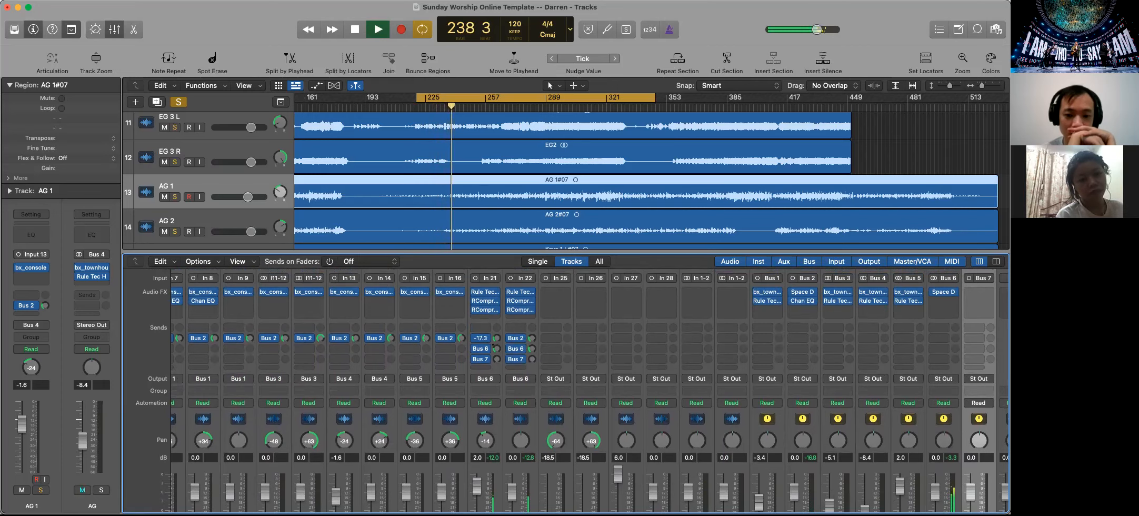
left_click_drag(495, 347, 531, 348)
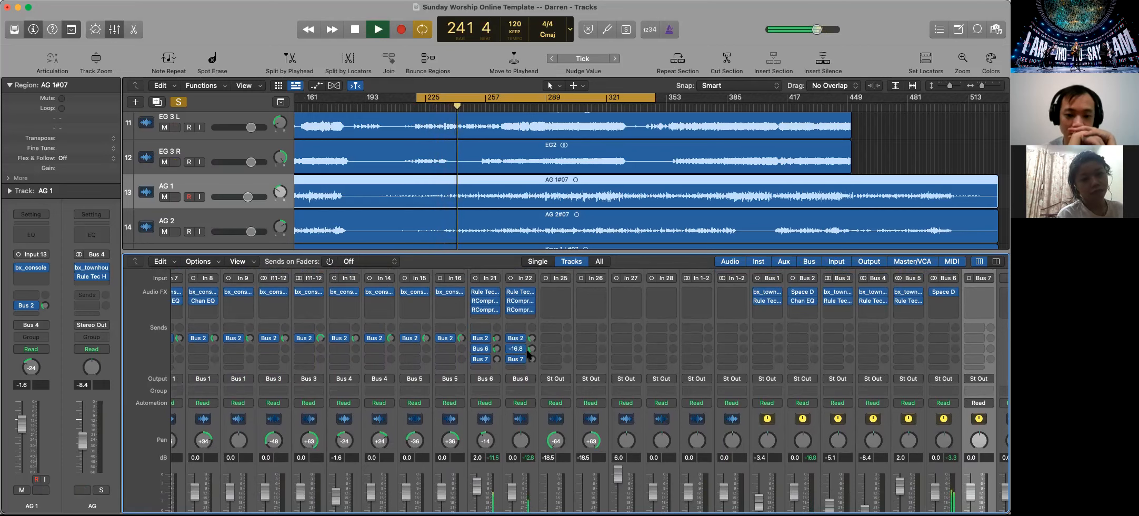
Try the Shure W fader at 0.4 dB and return it to 0 dB
scroll(528, 354, "down", 4)
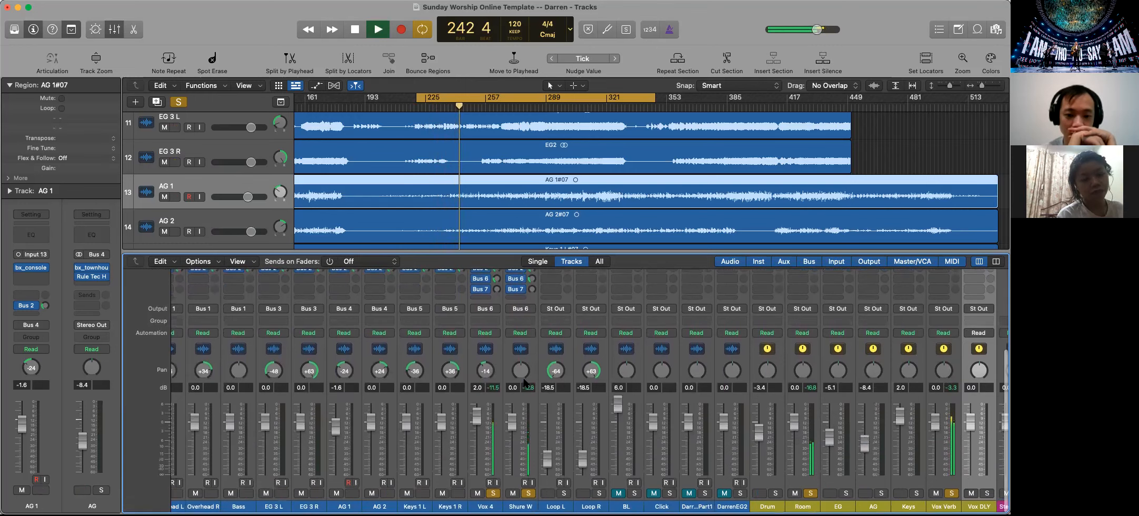
left_click_drag(511, 421, 512, 419)
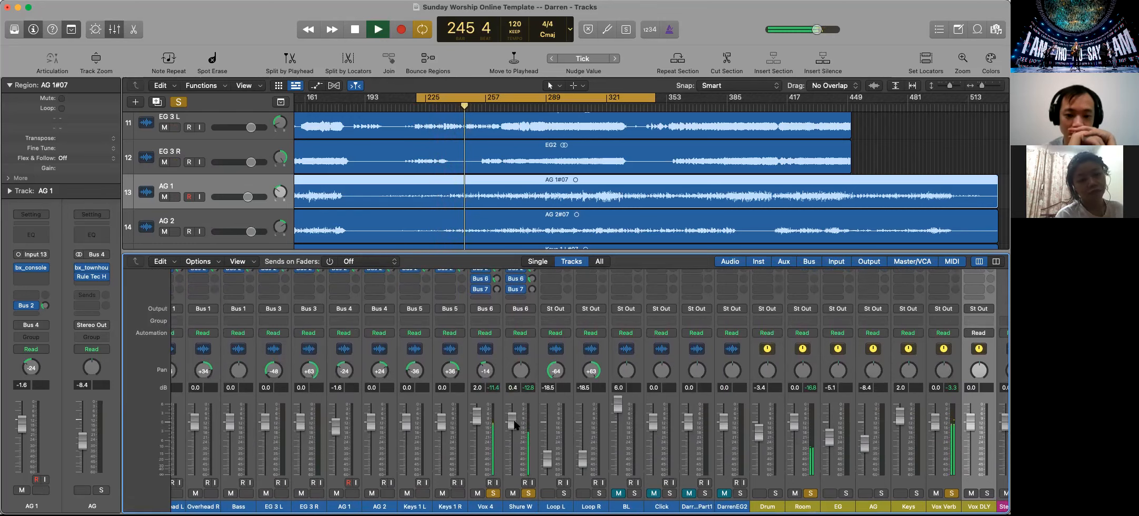
double_click(513, 388)
type("0")
key("Return")
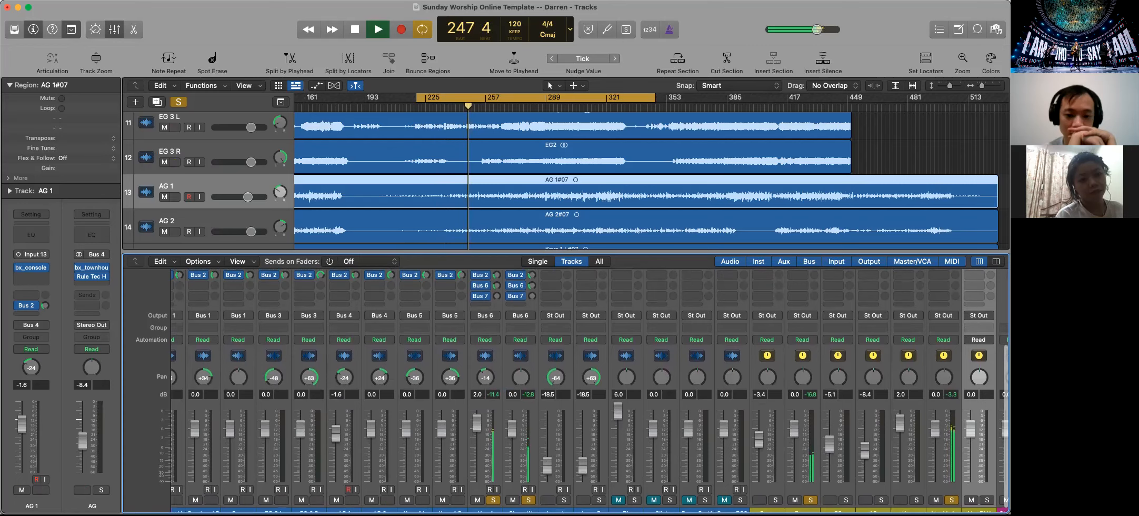
Stop playback
scroll(532, 337, "up", 2)
key("space")
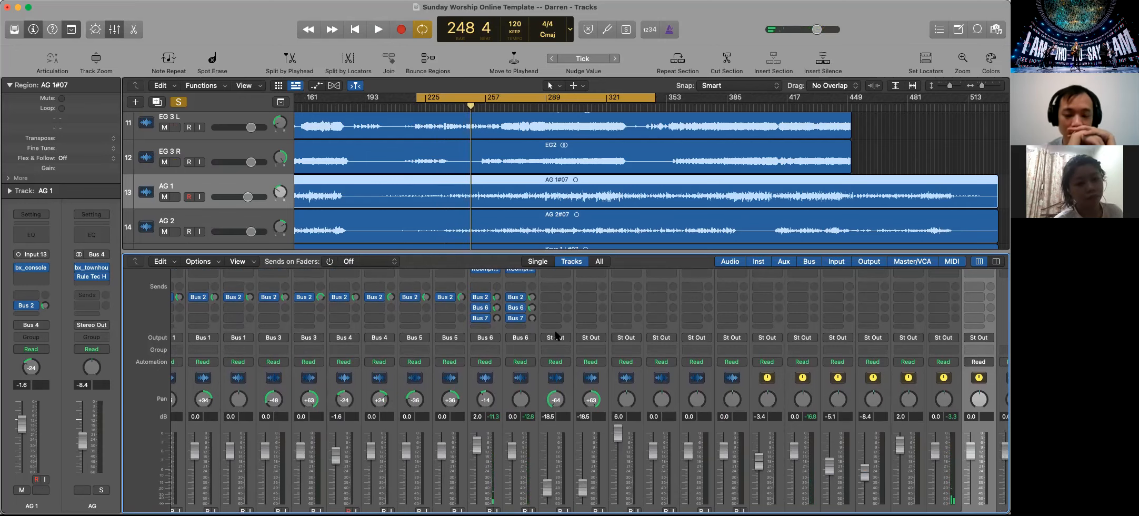
scroll(852, 326, "up", 4)
scroll(851, 325, "up", 3)
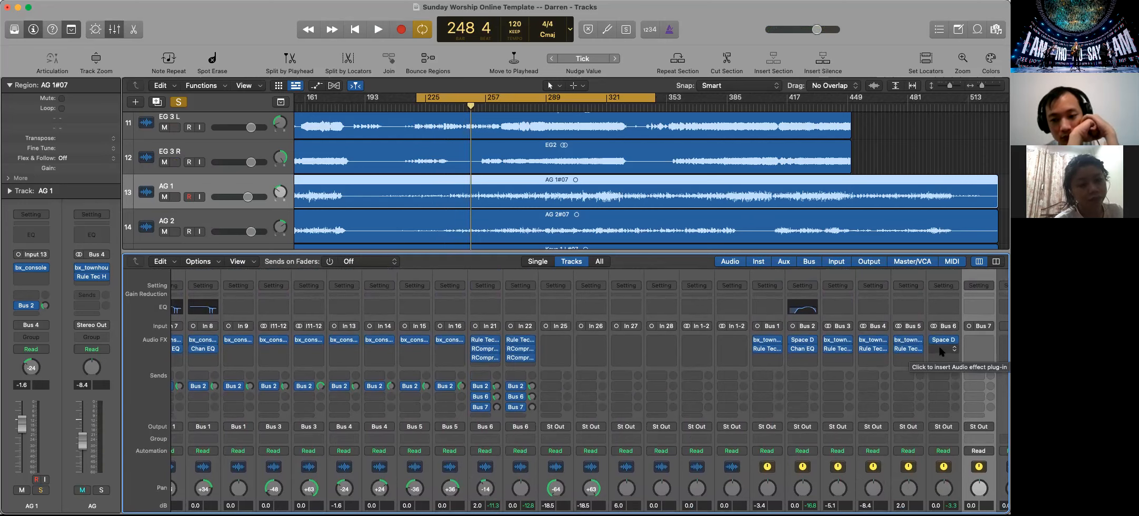
left_click(941, 349)
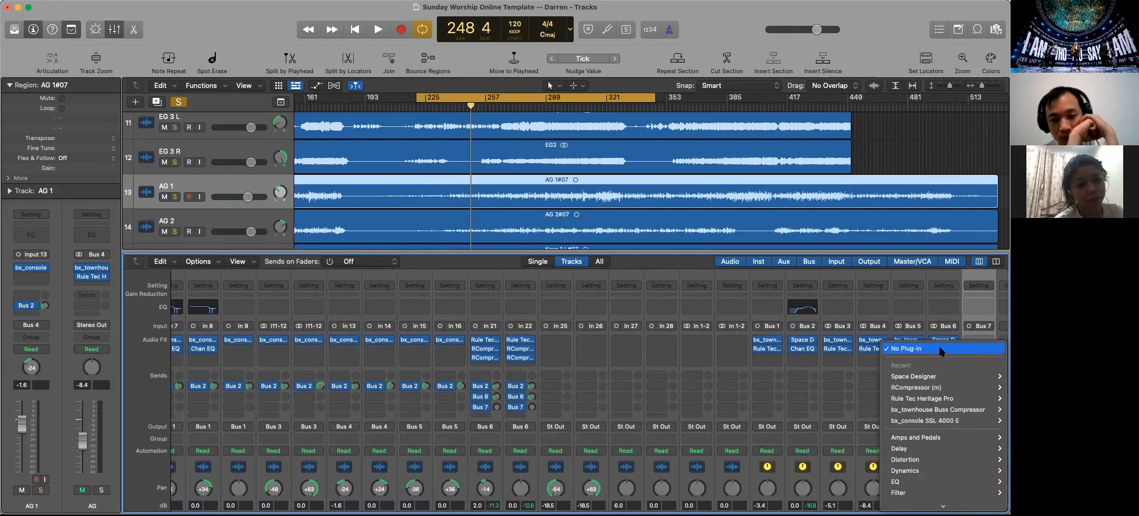
left_click(936, 302)
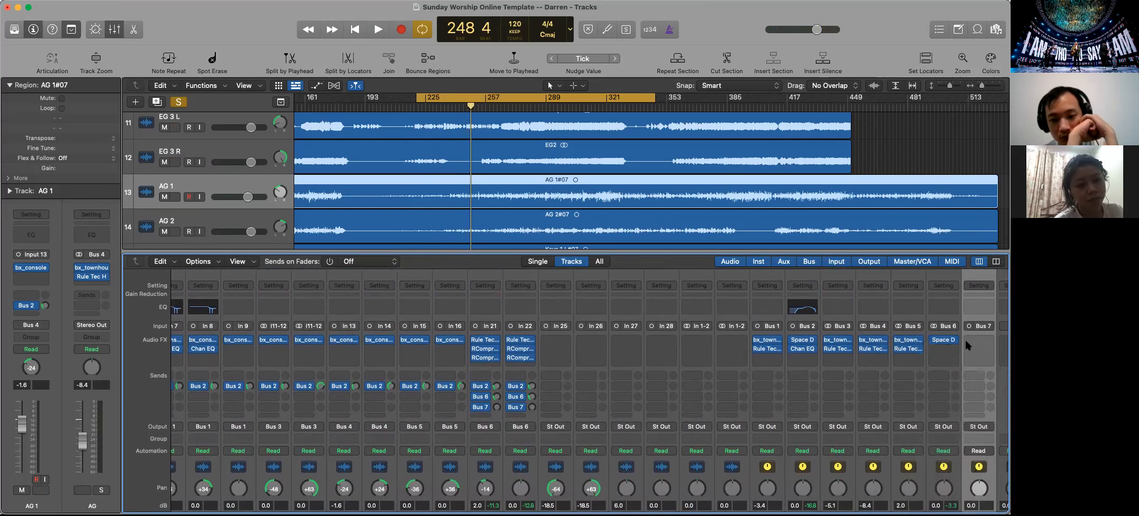
left_click(974, 343)
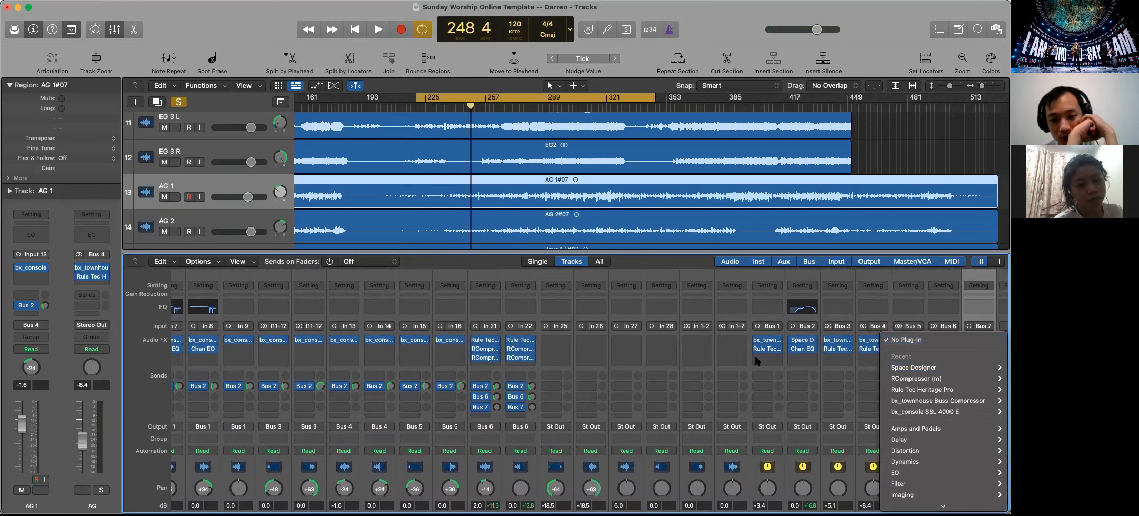
left_click(975, 313)
scroll(922, 451, "down", 5)
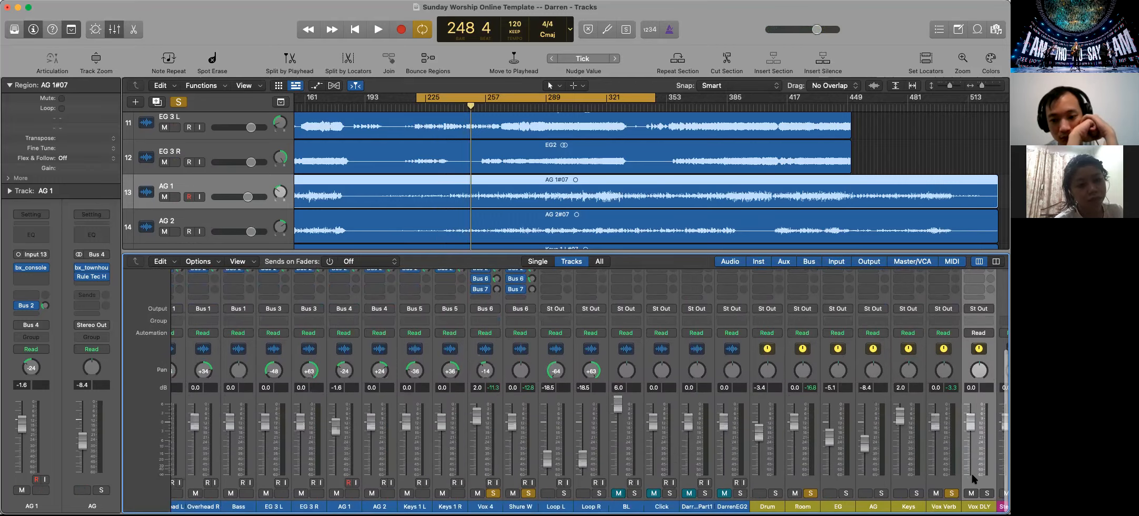
scroll(971, 473, "up", 5)
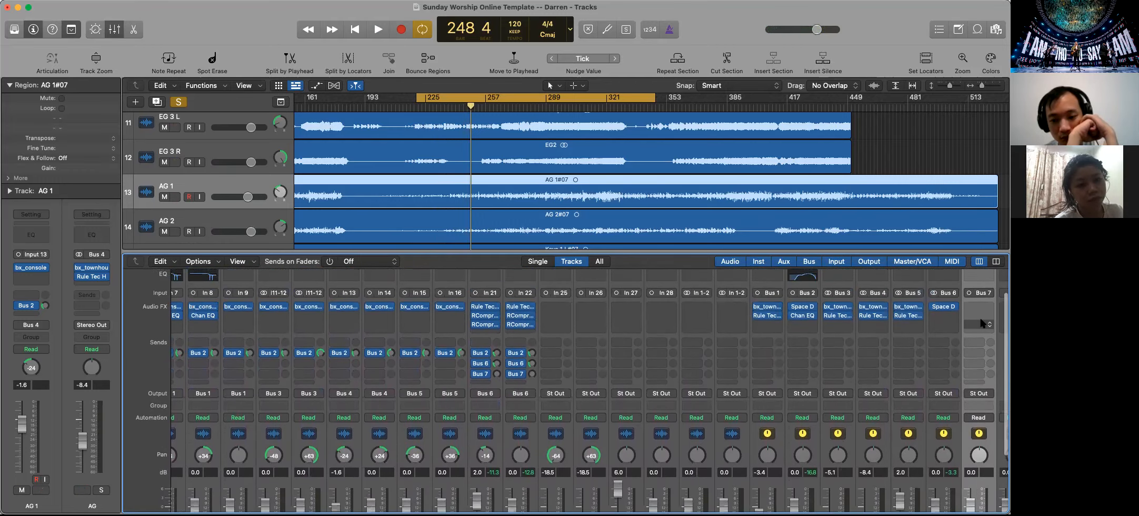
Insert a Mono->Stereo Stereo Delay plug-in on the Vox DLY bus
left_click(982, 323)
mouse_move(940, 443)
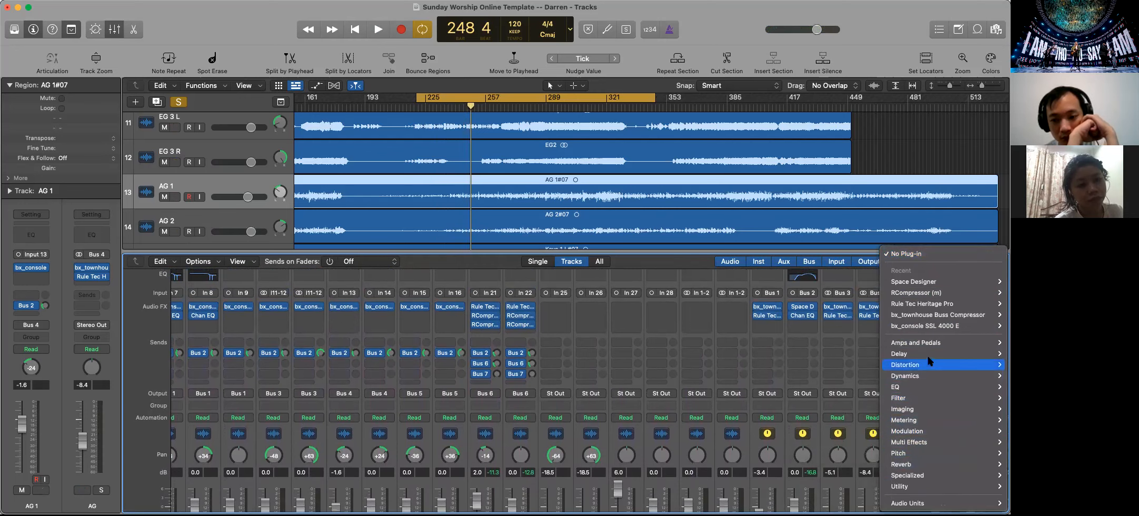
mouse_move(926, 353)
mouse_move(865, 357)
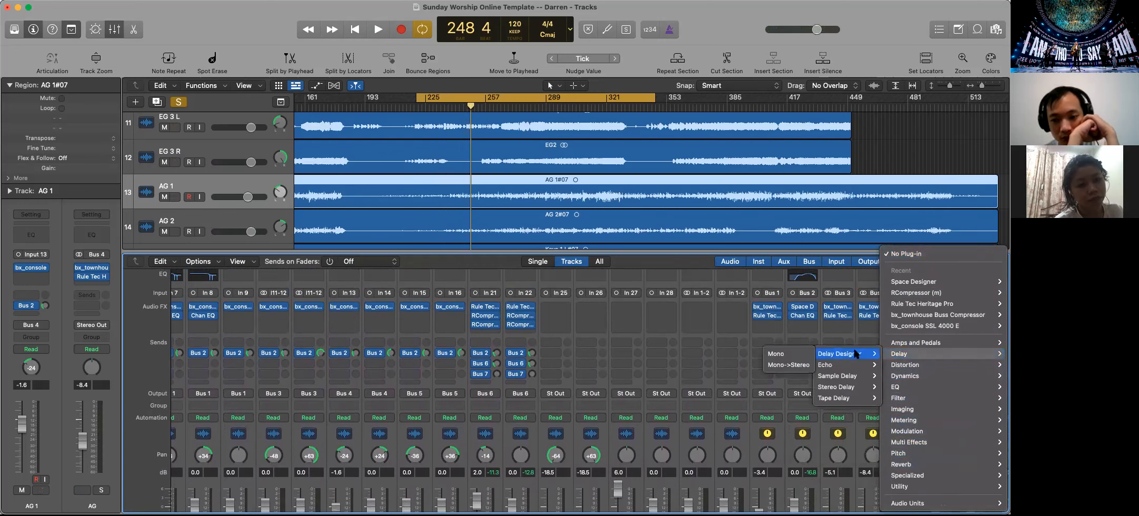
mouse_move(842, 387)
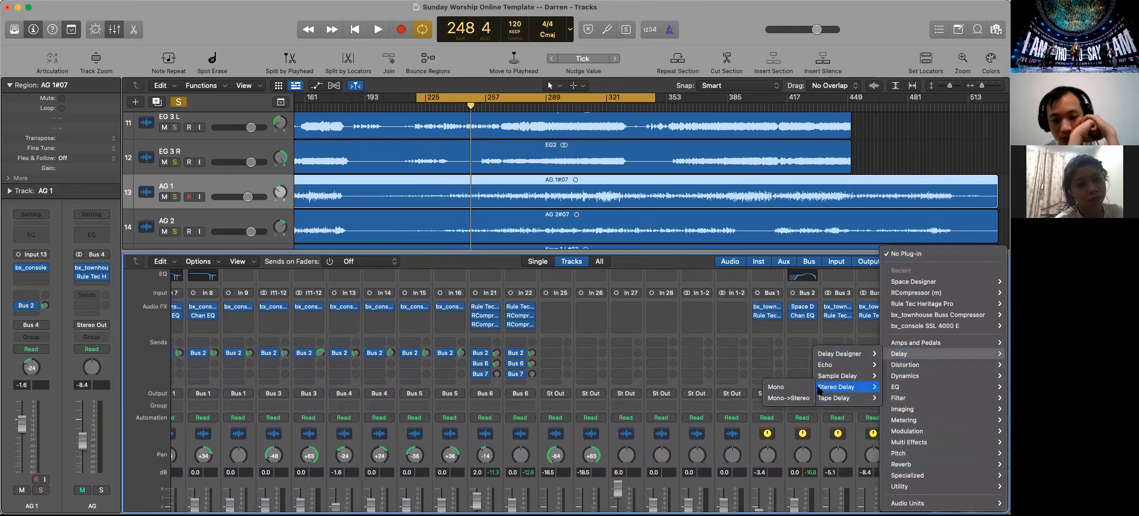
left_click(796, 398)
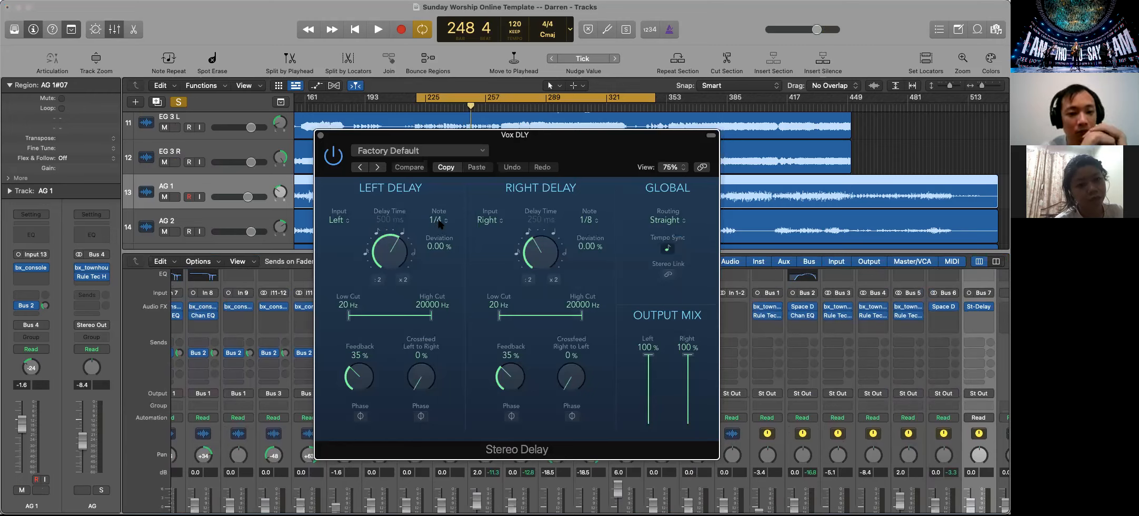
Set the right delay's note value to 1/8 dotted in the Vox DLY Stereo Delay and close the plug-in
left_click(589, 221)
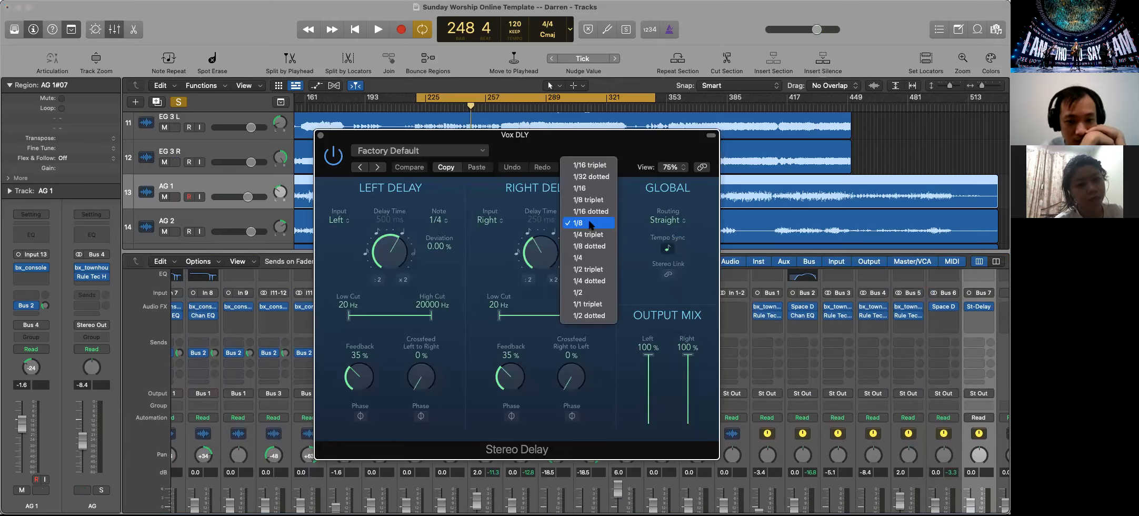
left_click(593, 246)
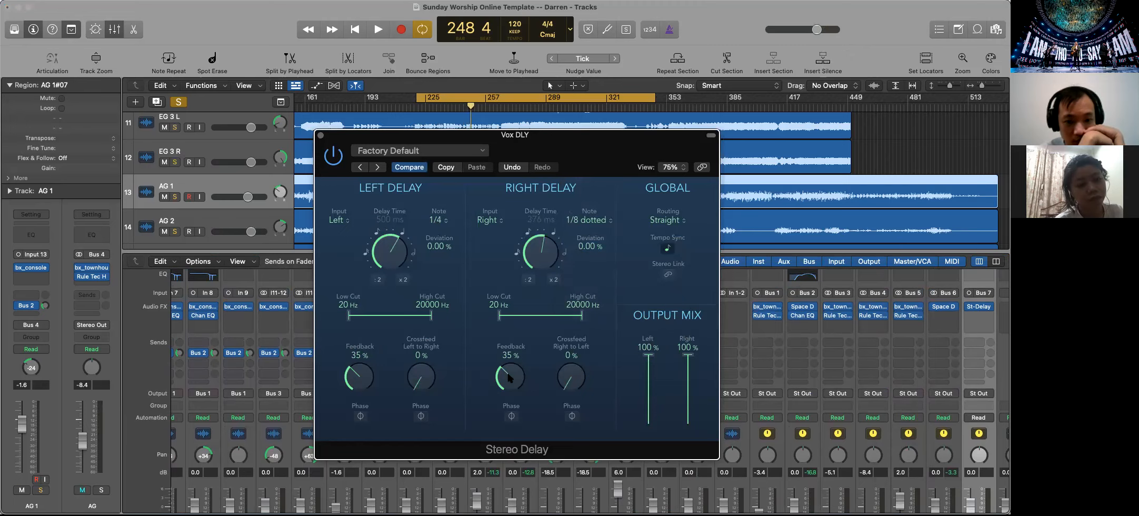
left_click(321, 135)
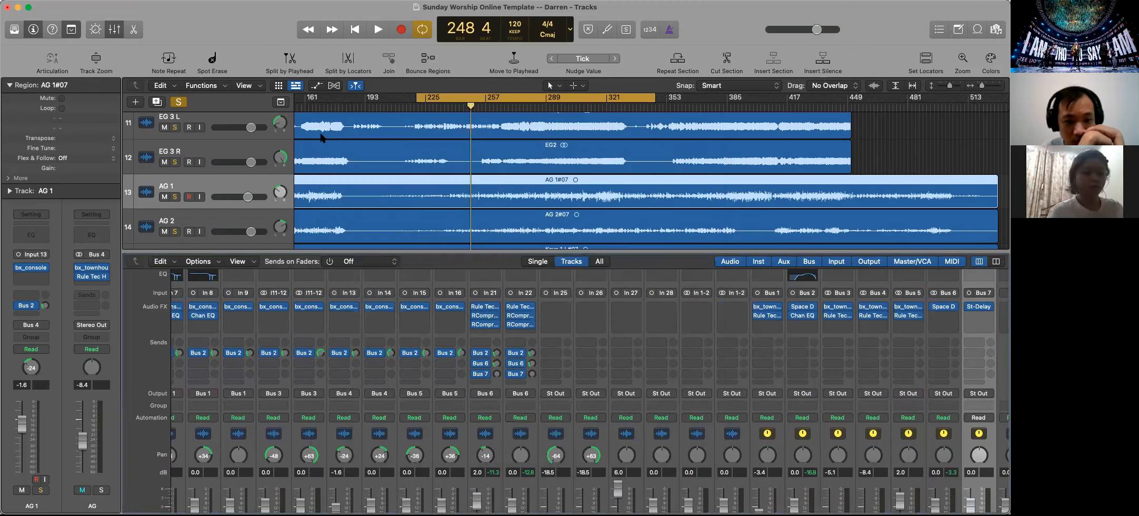
left_click(975, 315)
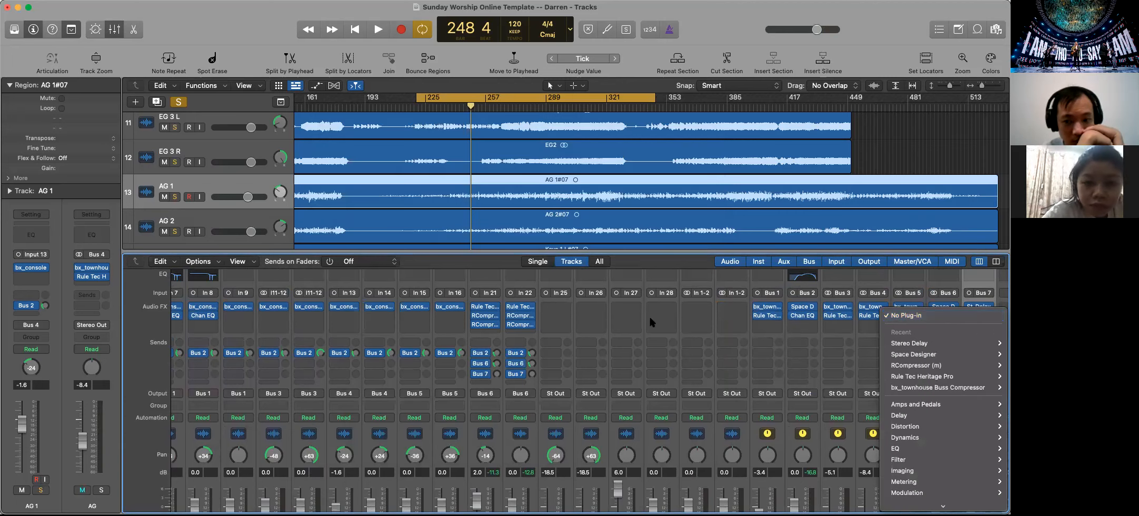
left_click(496, 375)
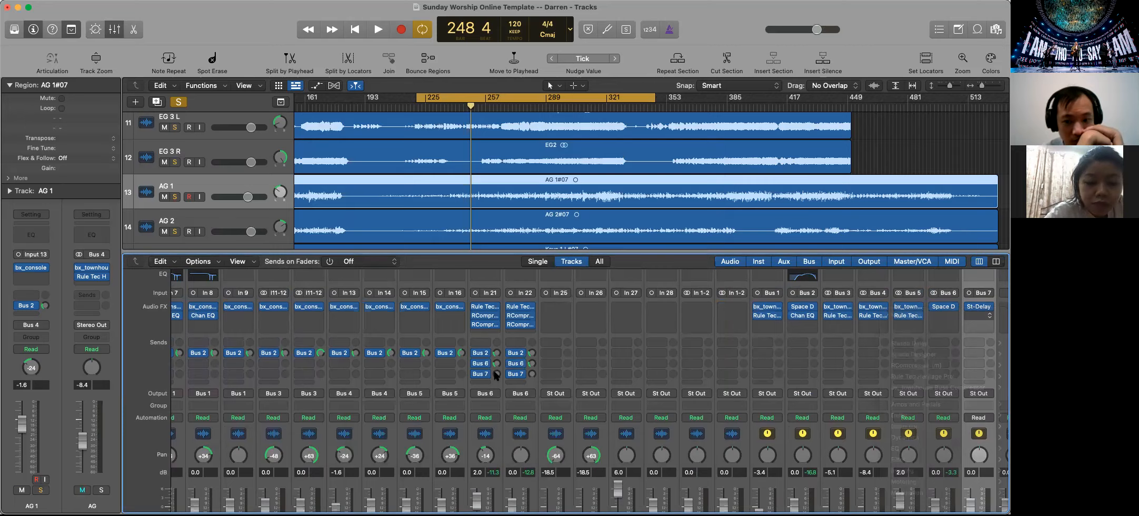
Start playback, bypass the Bus 2 and Bus 6 sends on Vox 4 and Shure W, and raise their Bus 7 sends, Shure W to about -15 dB
scroll(493, 361, "down", 4)
key("space")
scroll(495, 347, "up", 2)
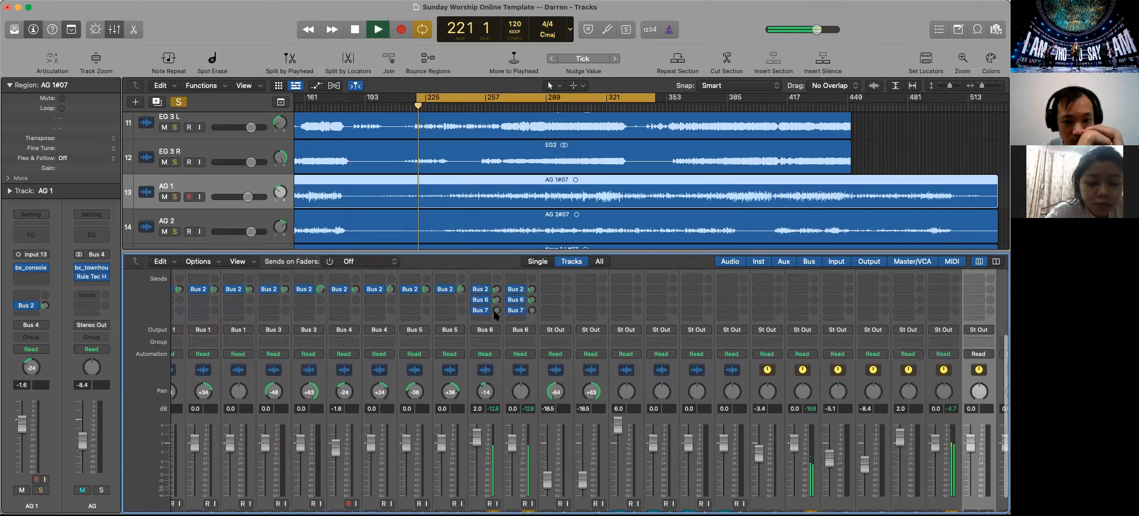
left_click_drag(495, 315, 490, 243)
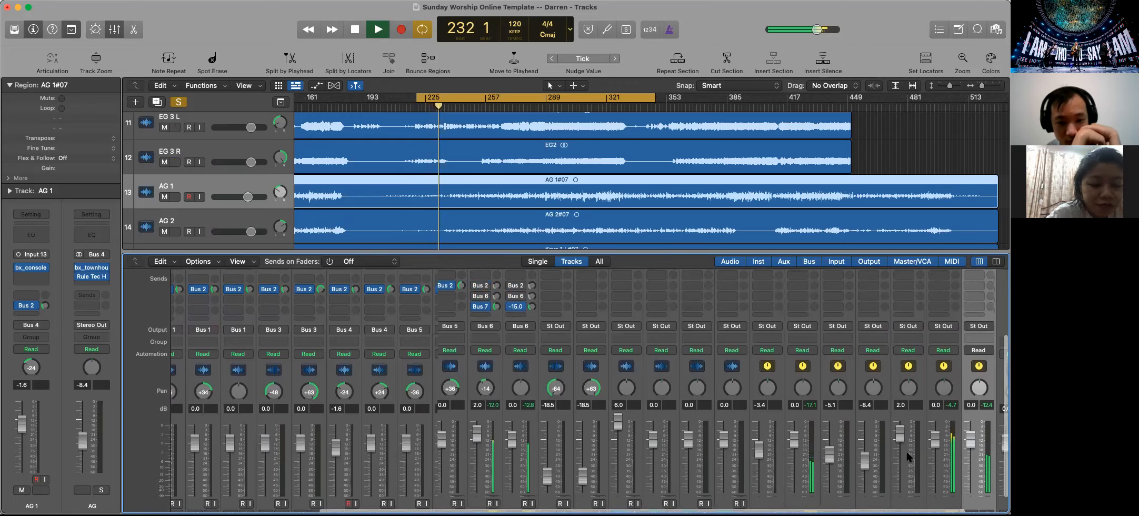
Solo the Vox DLY bus and raise the Shure W track's Bus 7 send to about -10.7 dB
scroll(955, 478, "down", 2)
left_click(987, 492)
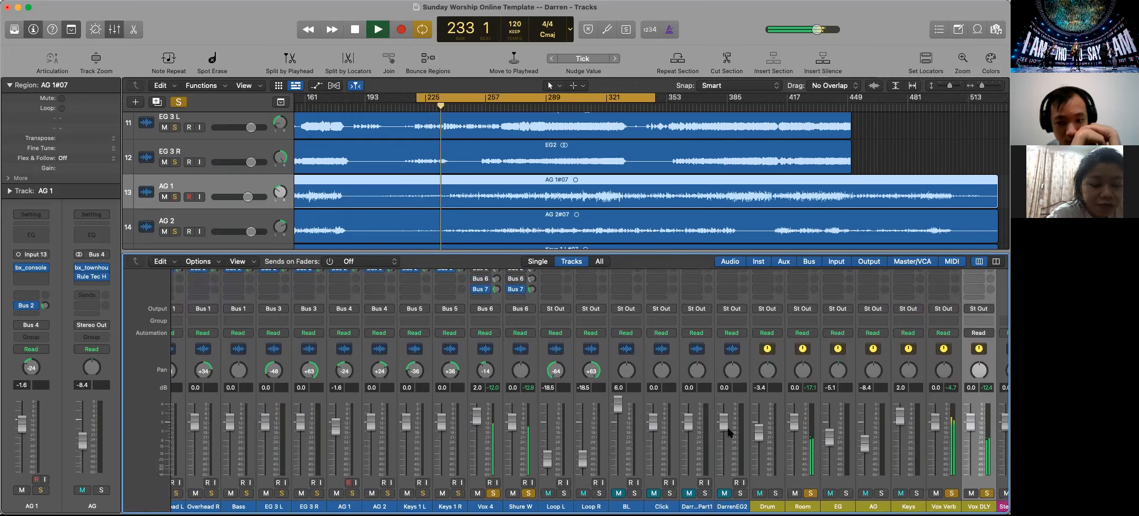
scroll(656, 421, "up", 4)
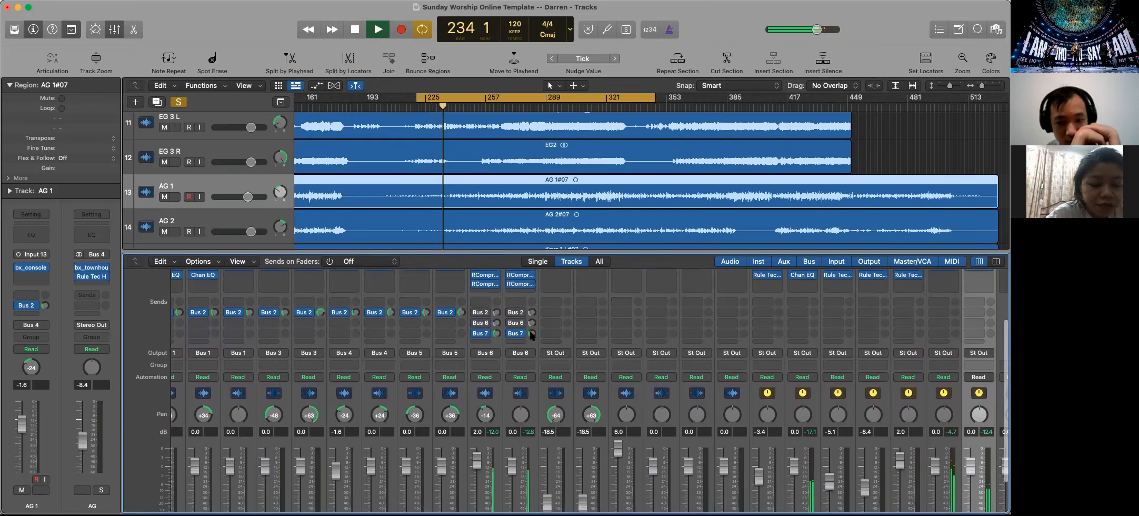
left_click_drag(530, 333, 528, 324)
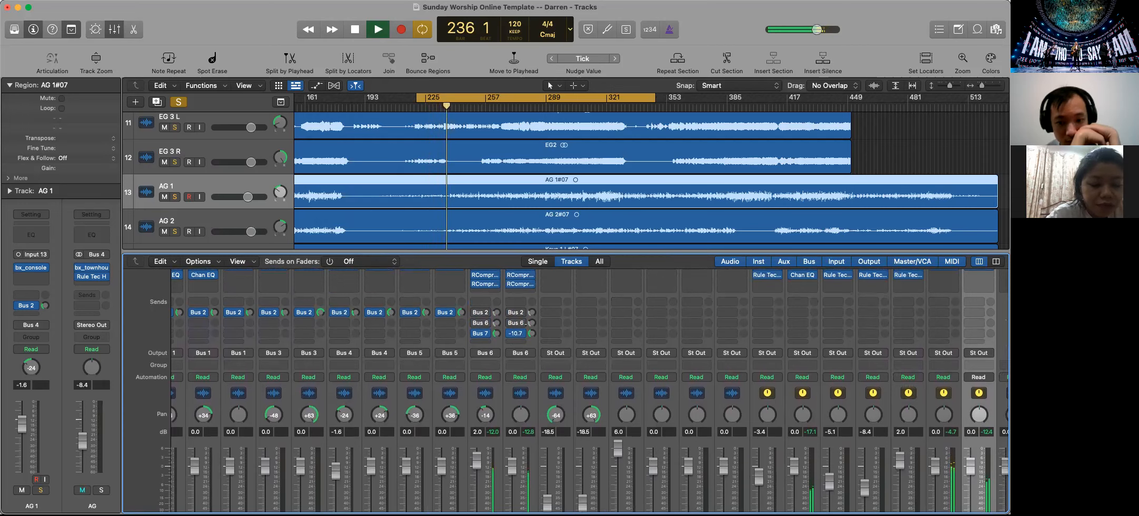
Re-enable the Bus 2 and Bus 6 sends on Vox 4 and Shure W and unsolo both tracks
left_click(510, 322)
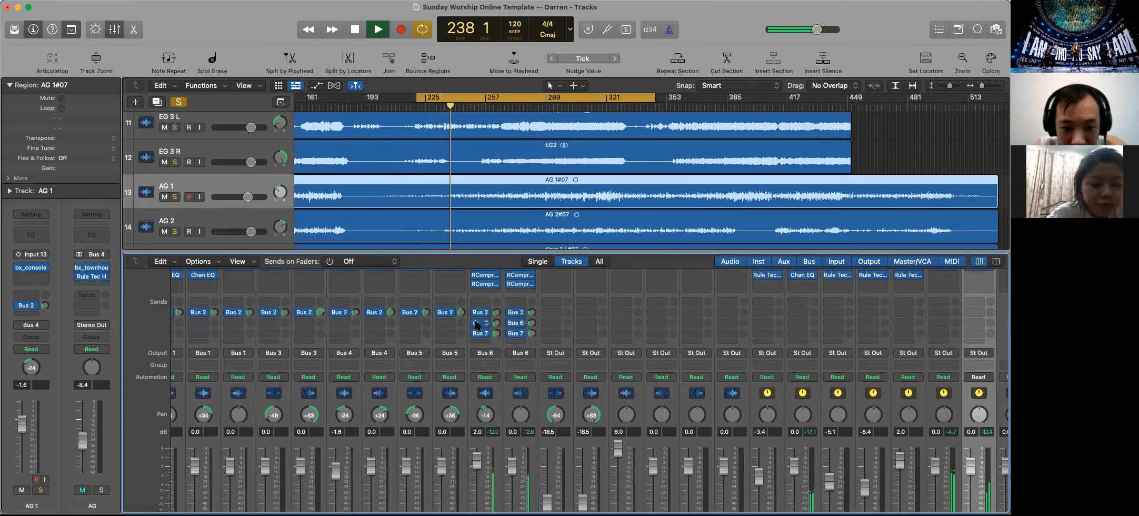
scroll(477, 325, "down", 3)
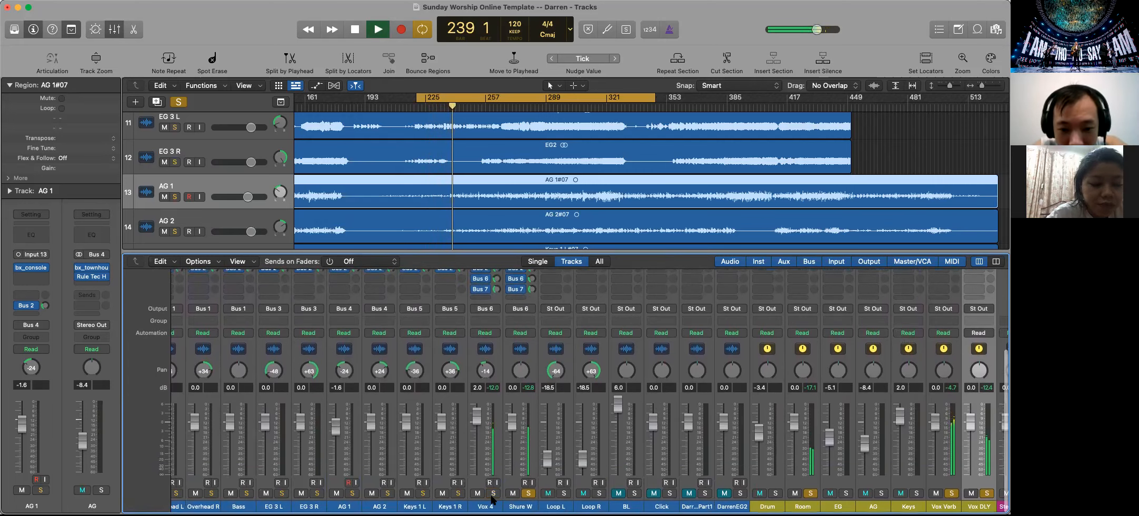
left_click(533, 493)
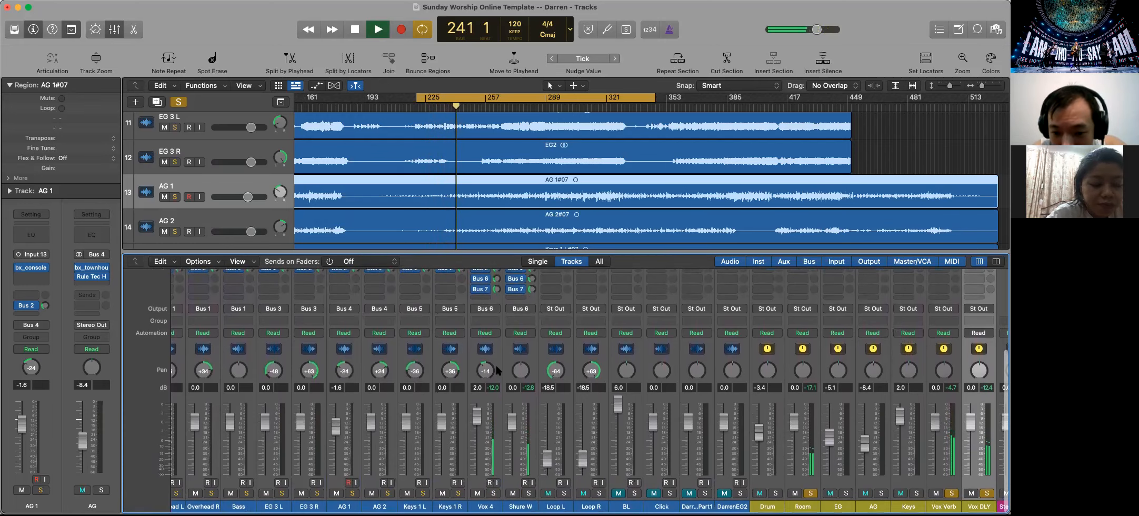
left_click(485, 309)
mouse_move(516, 342)
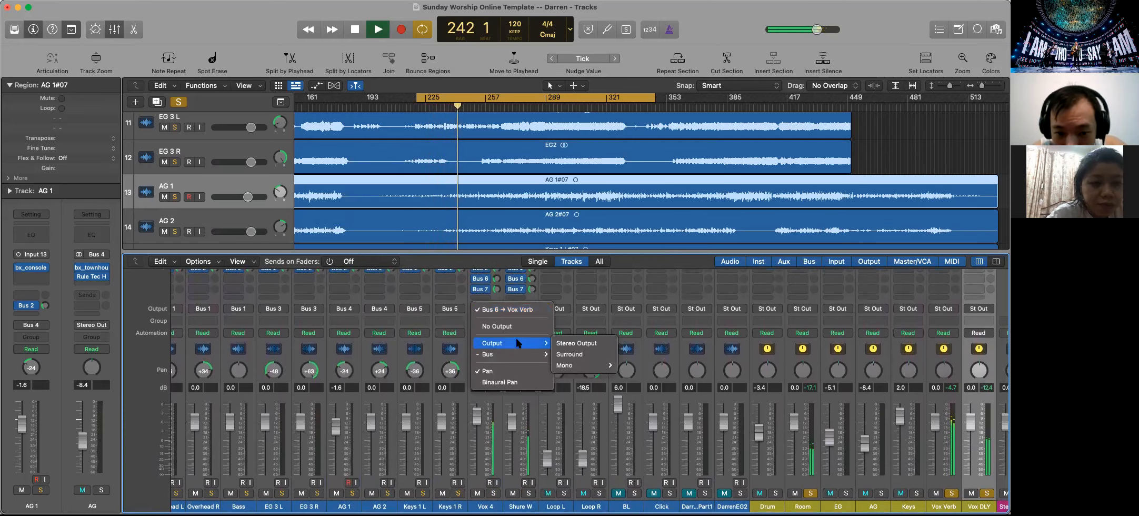
left_click(582, 292)
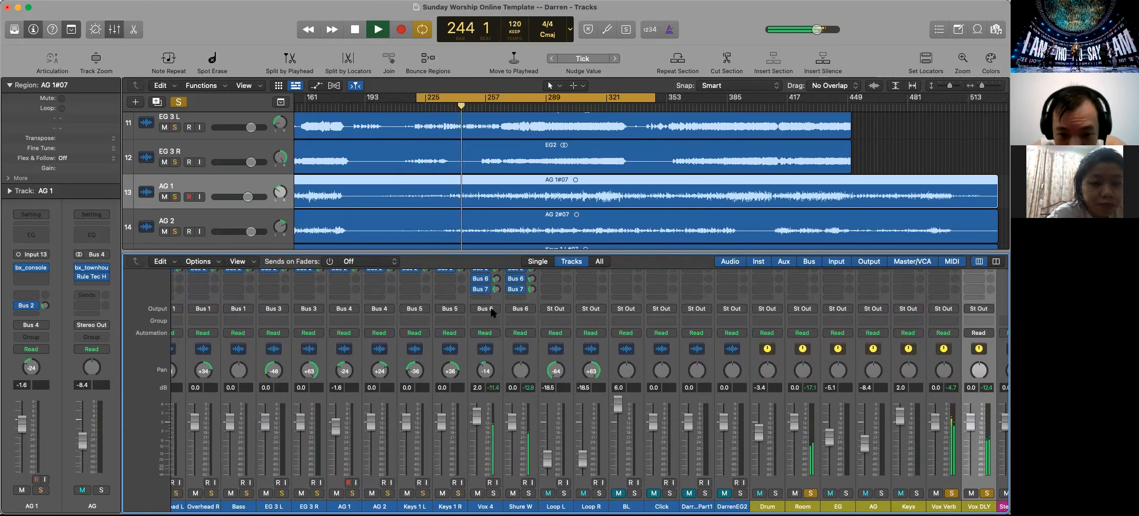
scroll(1000, 502, "down", 1)
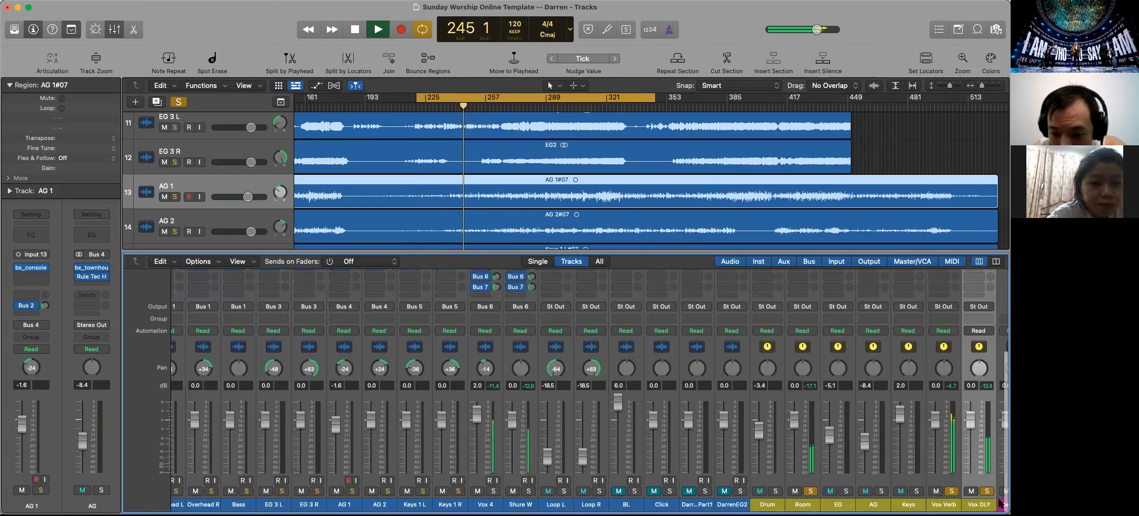
Route the Vox 4 and Shure W tracks to the Stereo Output and solo both tracks
left_click(488, 308)
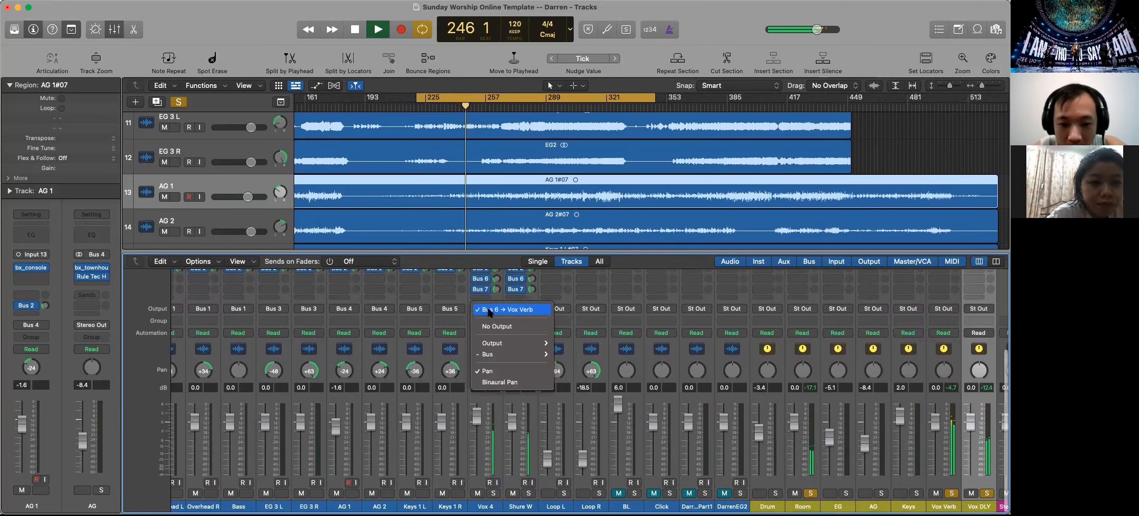
mouse_move(508, 352)
left_click(548, 338)
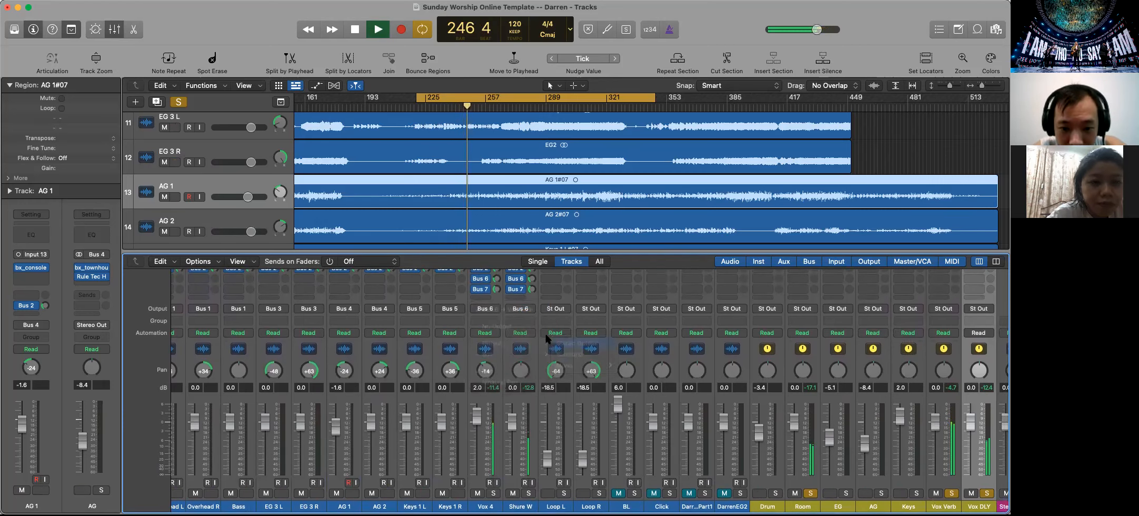
left_click(520, 308)
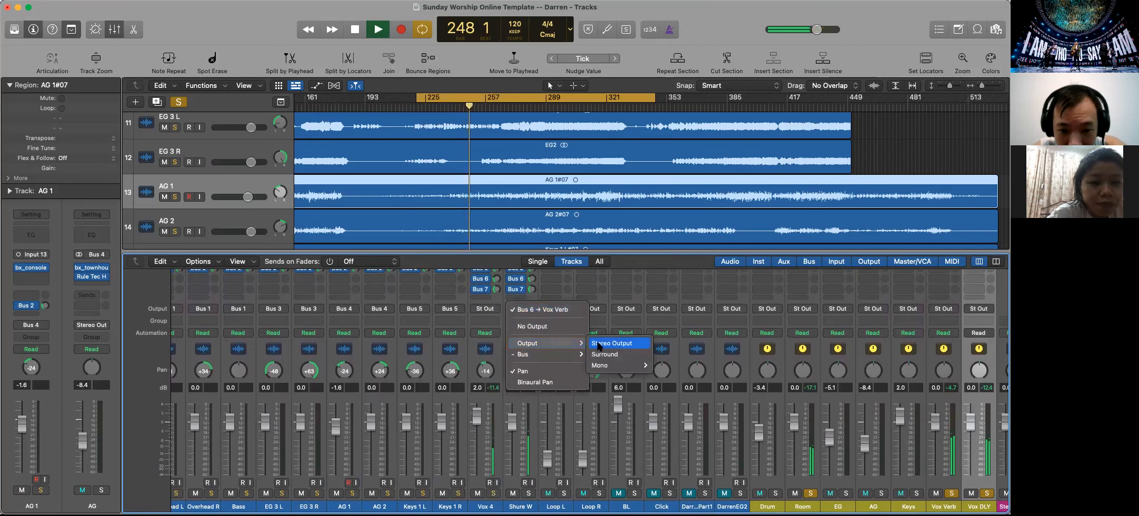
left_click(598, 344)
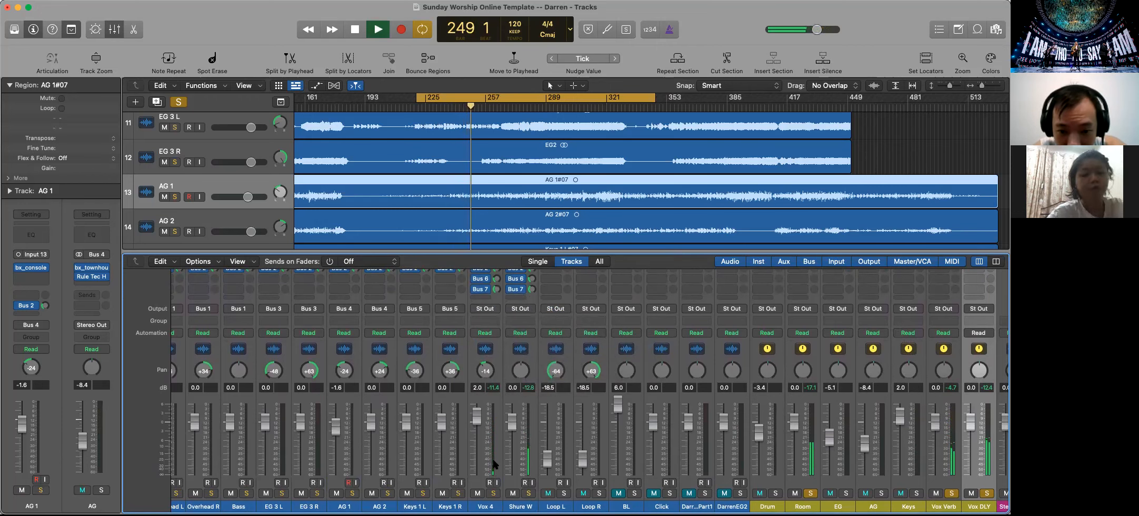
left_click(493, 493)
left_click(528, 493)
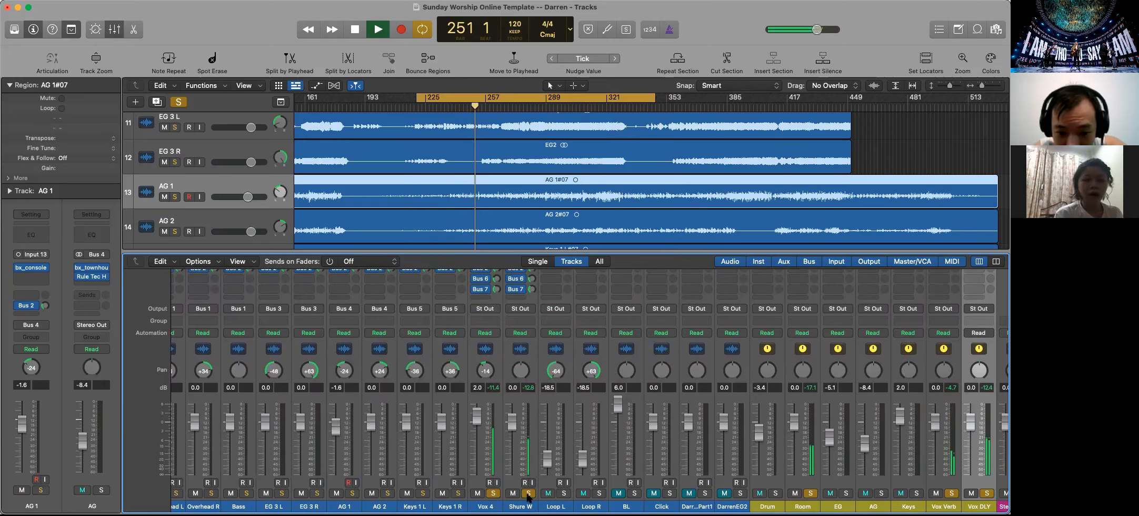
Adjust the Bus 7 sends on the Vox 4 and Shure W tracks, setting Vox 4 to about -14.6 dB
scroll(494, 344, "up", 3)
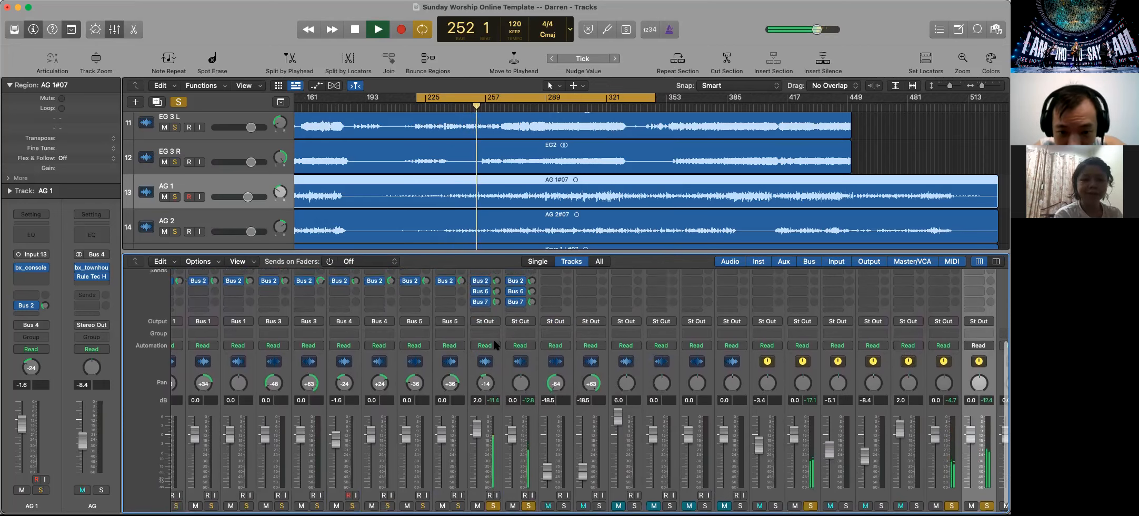
left_click_drag(495, 304, 493, 326)
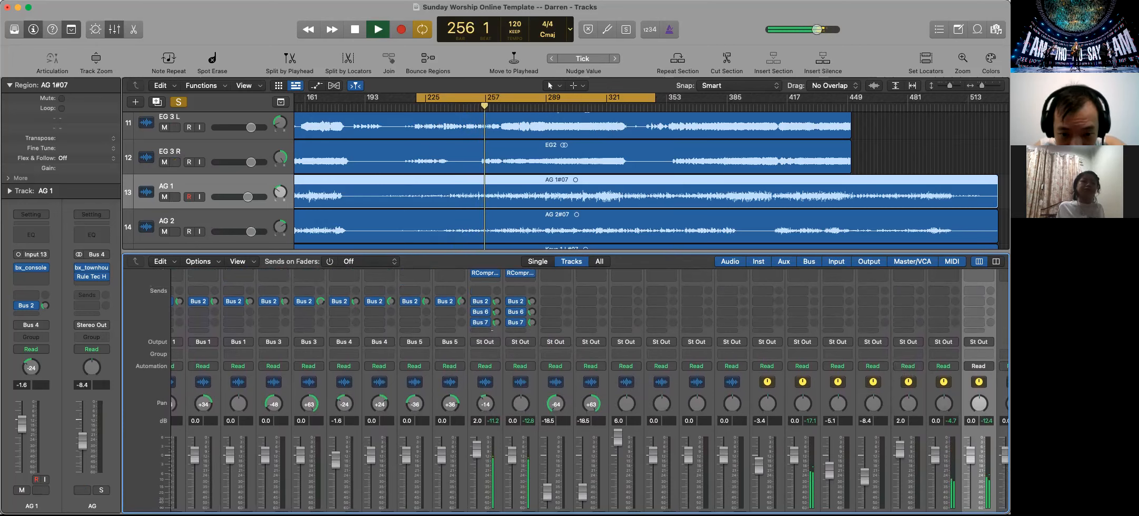
left_click_drag(531, 324, 531, 328)
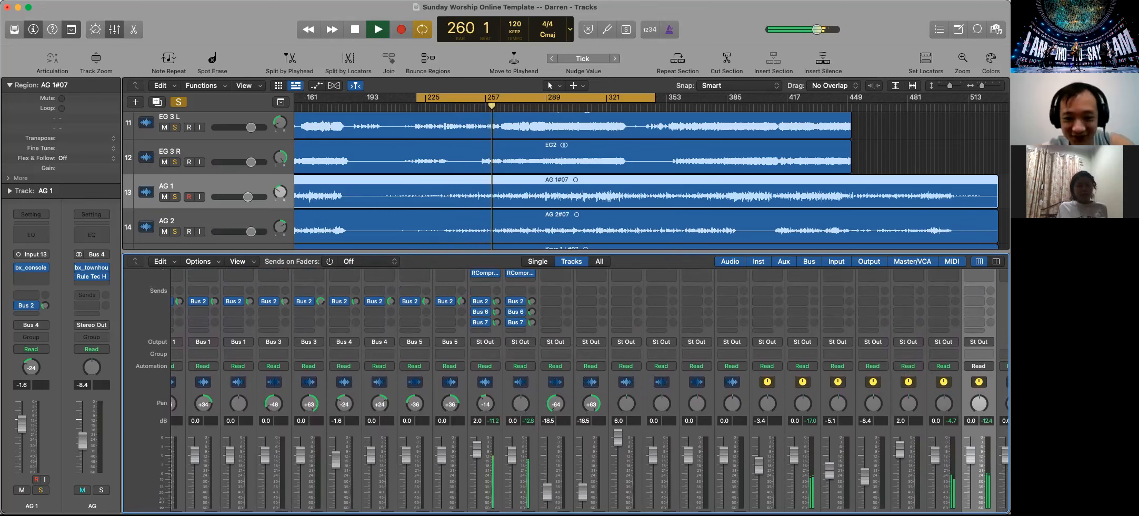
left_click_drag(493, 323, 493, 324)
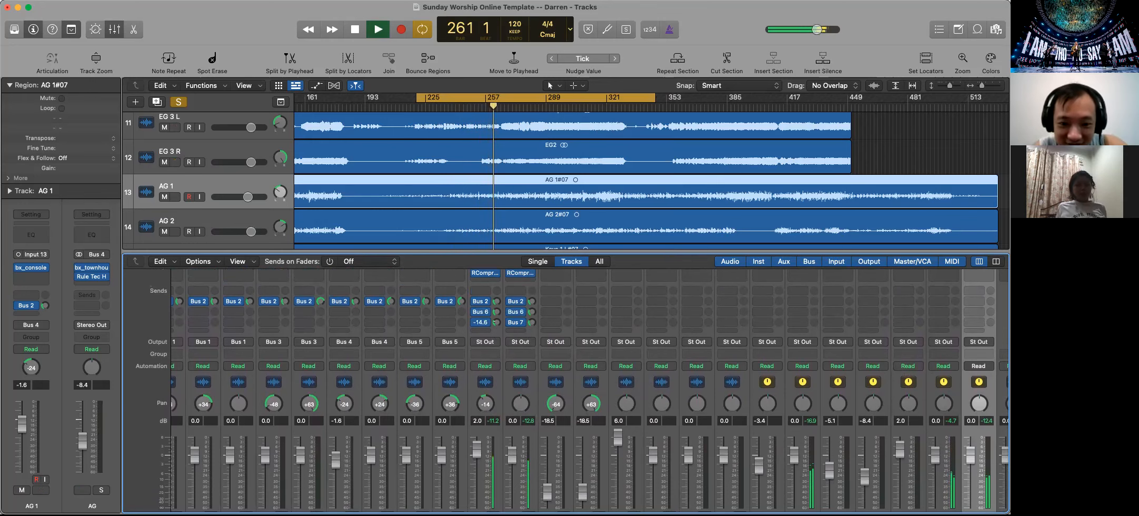
Set the Shure W fader to about 3.9 dB and the Vox 4 fader to about 1.5 dB
scroll(506, 371, "down", 2)
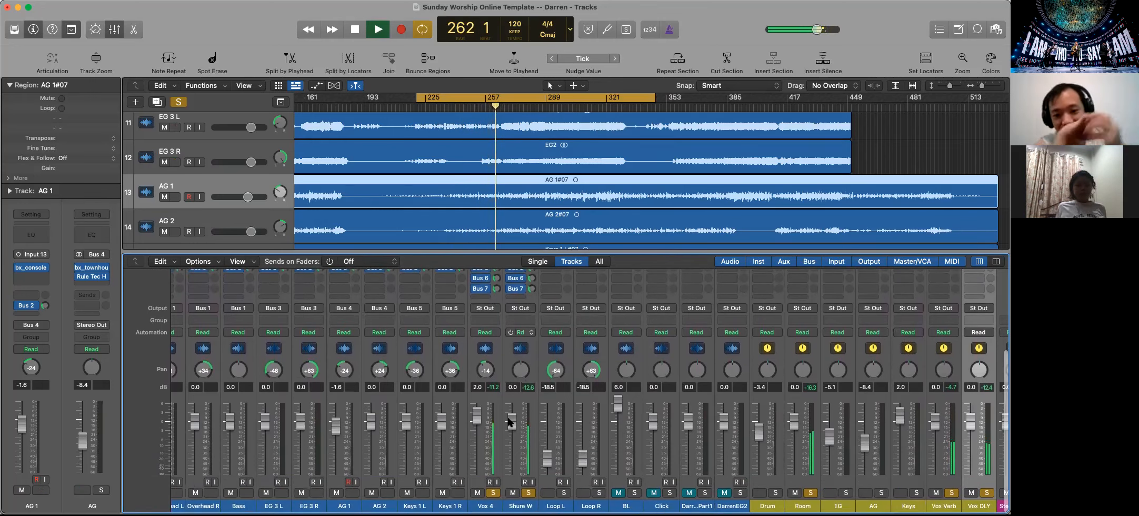
left_click_drag(512, 421, 476, 417)
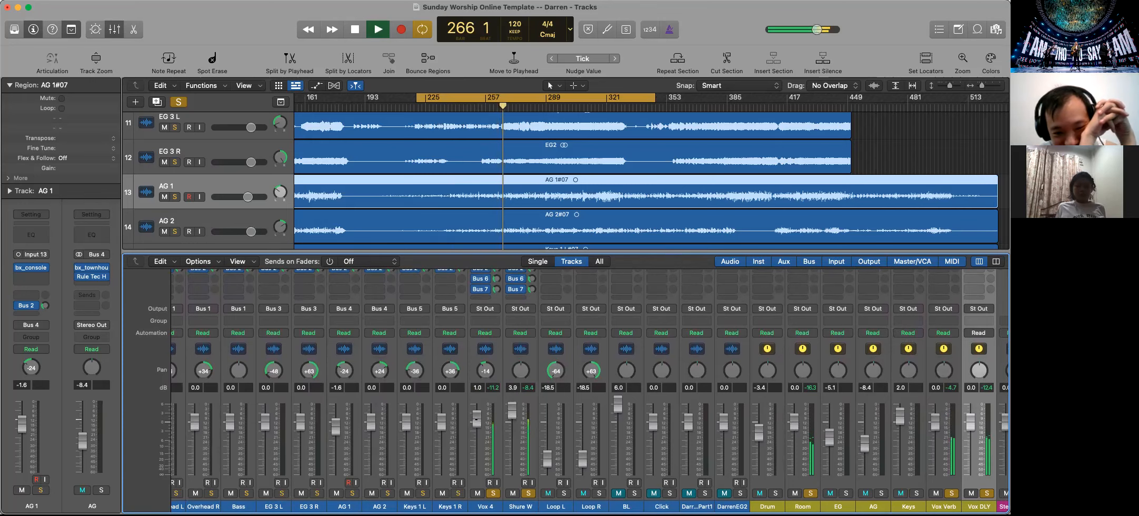
scroll(838, 427, "up", 5)
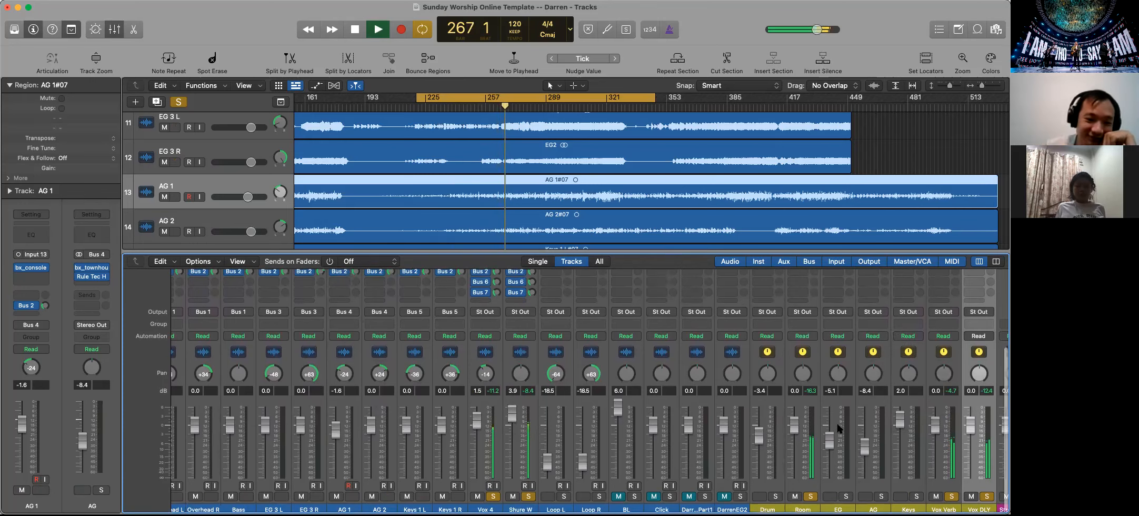
Stop playback and insert a stereo Channel EQ after the Stereo Delay on the Vox DLY bus
scroll(838, 428, "down", 1)
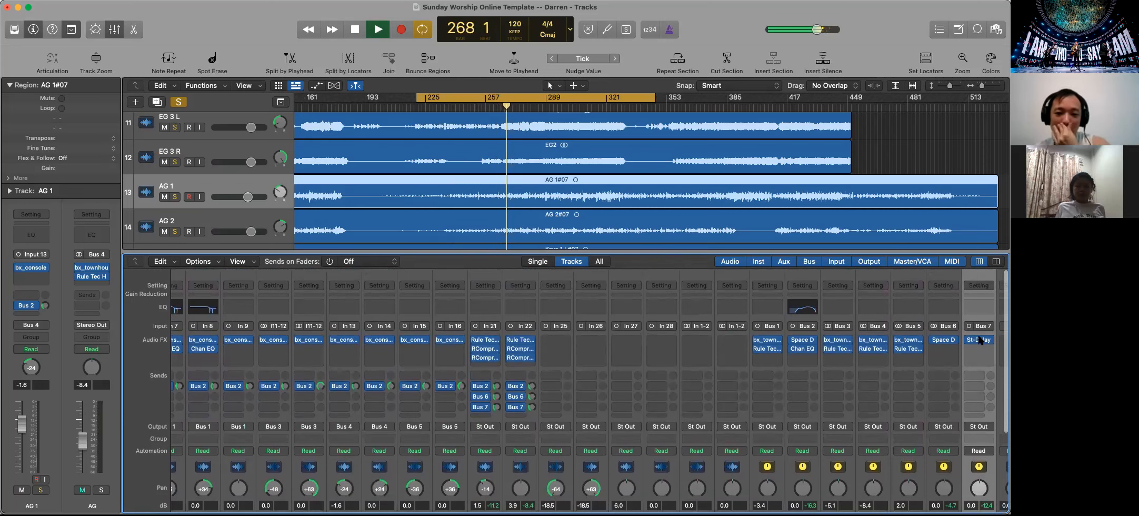
key("space")
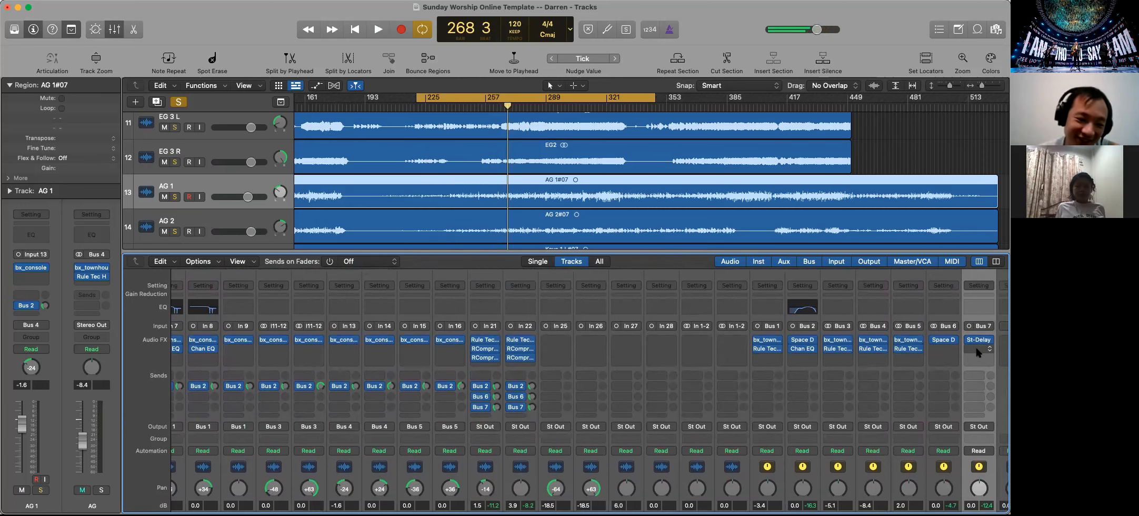
left_click(976, 350)
mouse_move(889, 481)
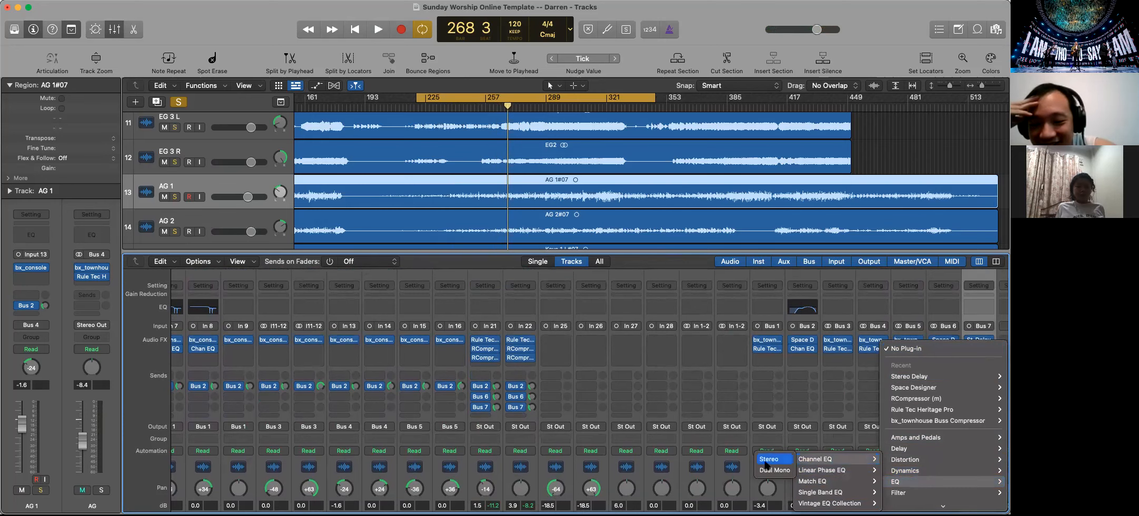
left_click(766, 466)
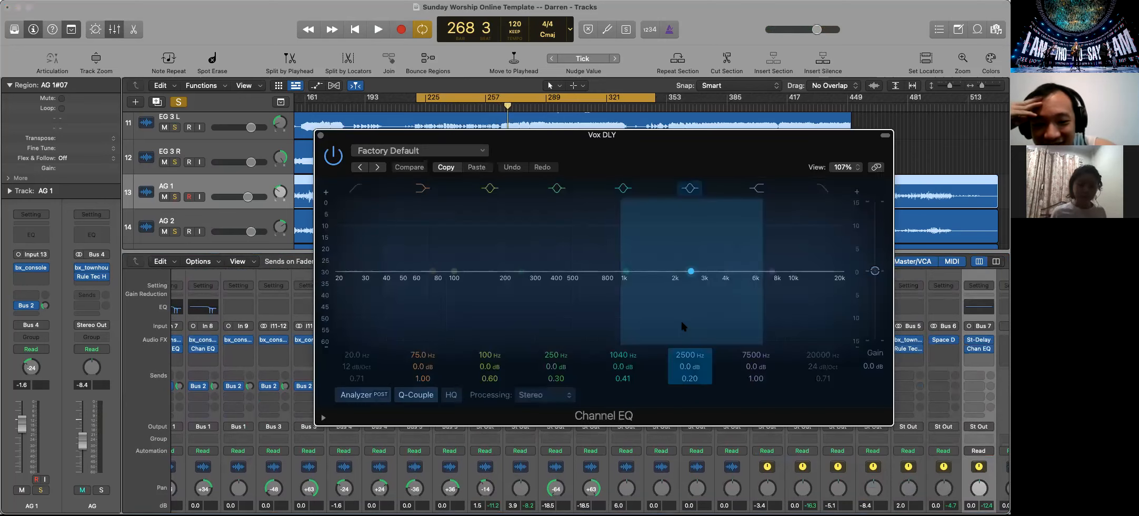
Enable the Channel EQ's low cut band on Vox DLY and raise it to about 163 Hz during playback
left_click(343, 278)
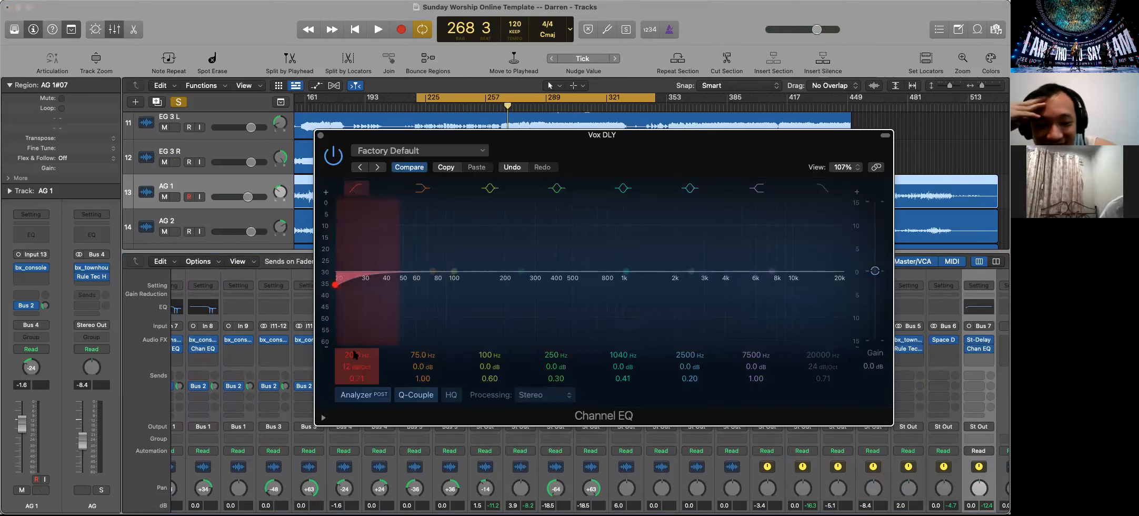
key("space")
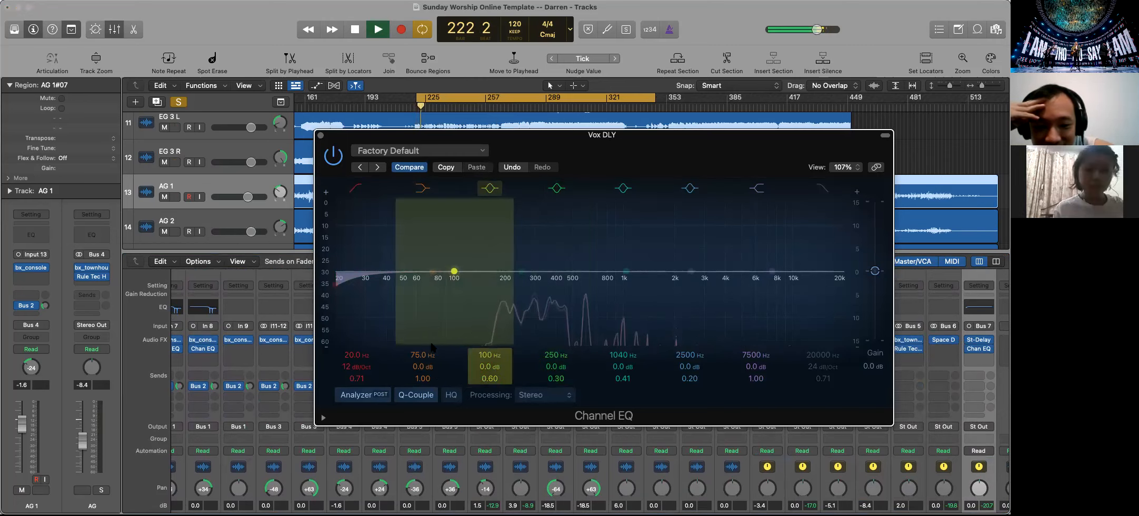
left_click_drag(334, 285, 483, 284)
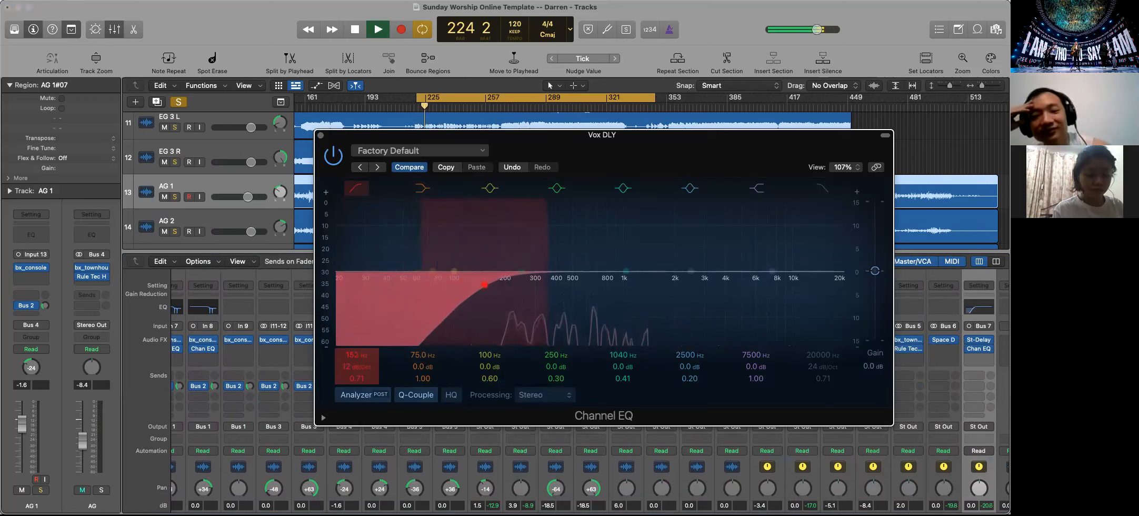
Set the Vox DLY EQ's analyzer to pre, undo the stray low shelf gain change, and set the low cut to 181 Hz
left_click(380, 395)
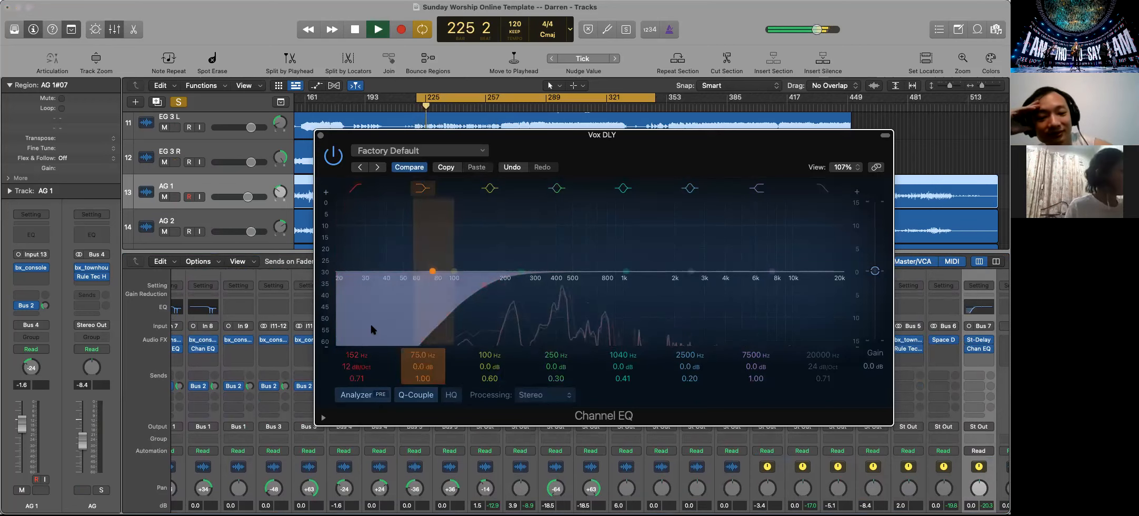
left_click_drag(370, 322, 371, 322)
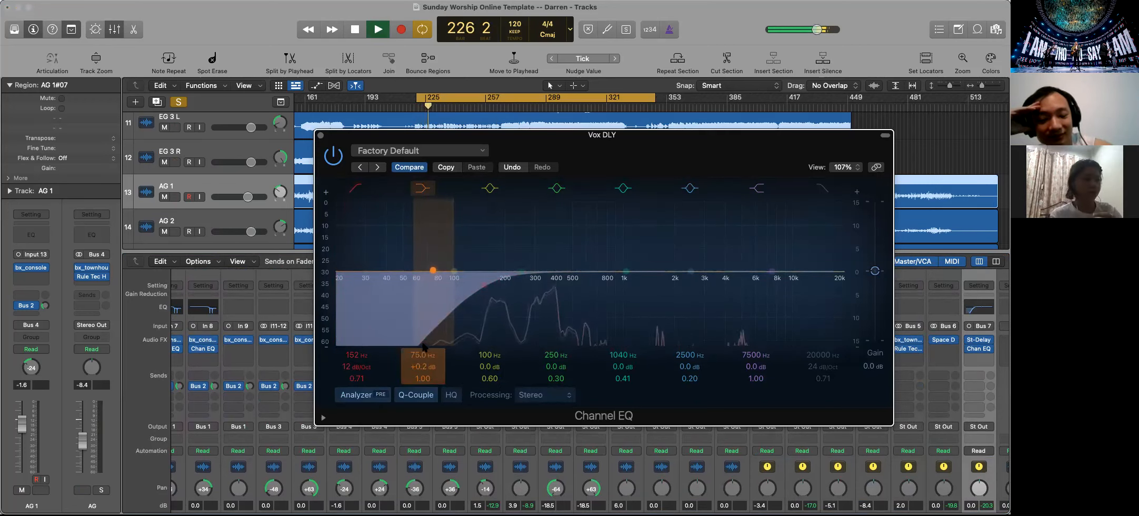
left_click(503, 167)
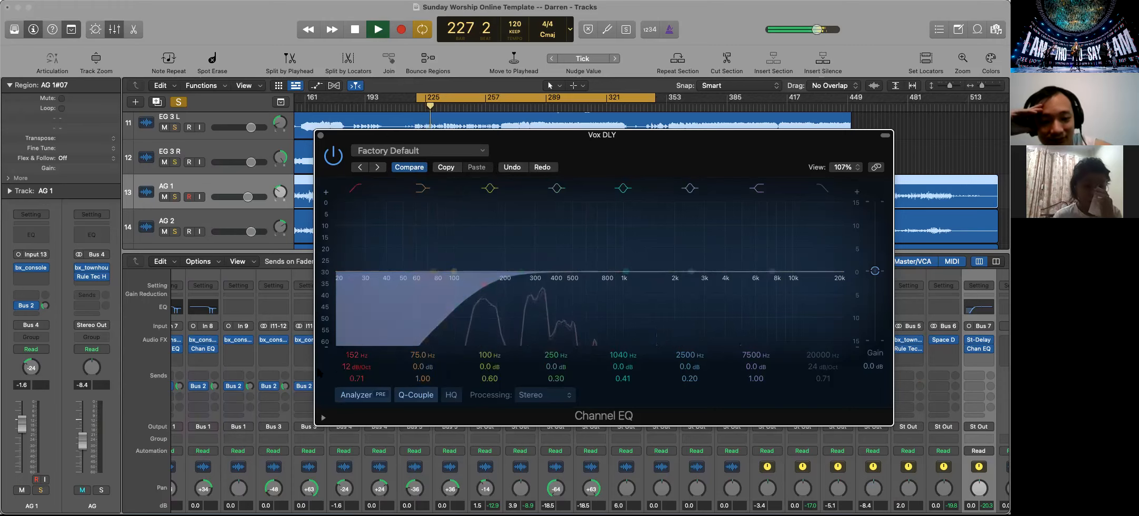
left_click_drag(484, 285, 496, 285)
left_click_drag(351, 356, 352, 355)
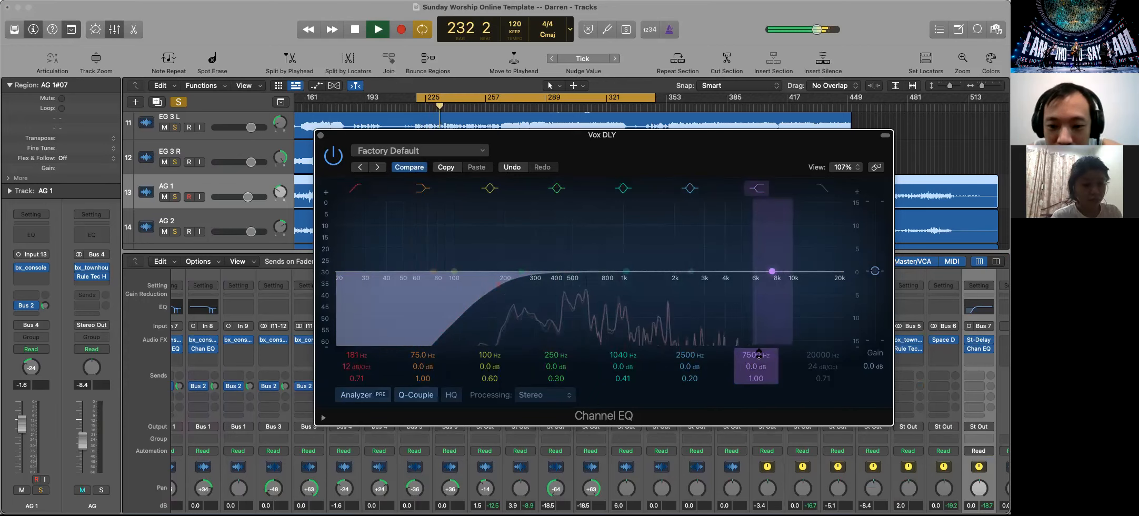
Cut the Vox DLY EQ's high shelf to about -10.8 dB at 2900 Hz, and compare the sound with the EQ bypassed before closing it
left_click_drag(771, 270, 702, 296)
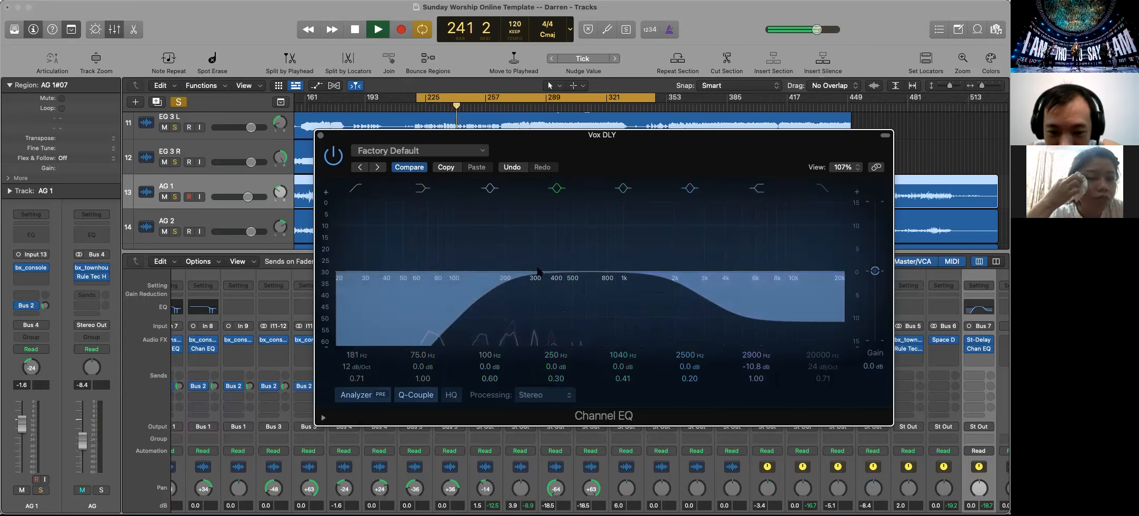
left_click(334, 156)
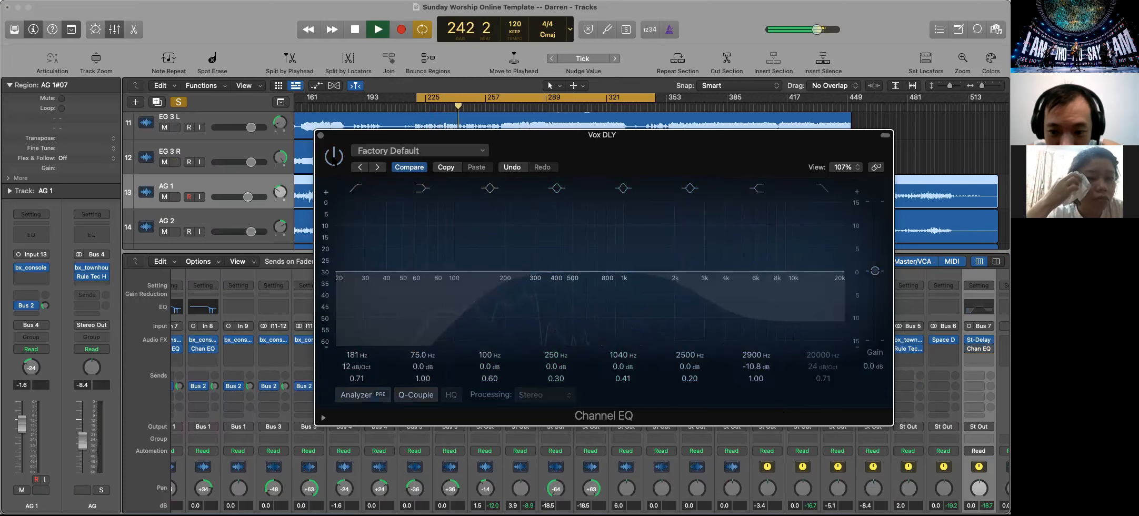
left_click(333, 156)
left_click(320, 136)
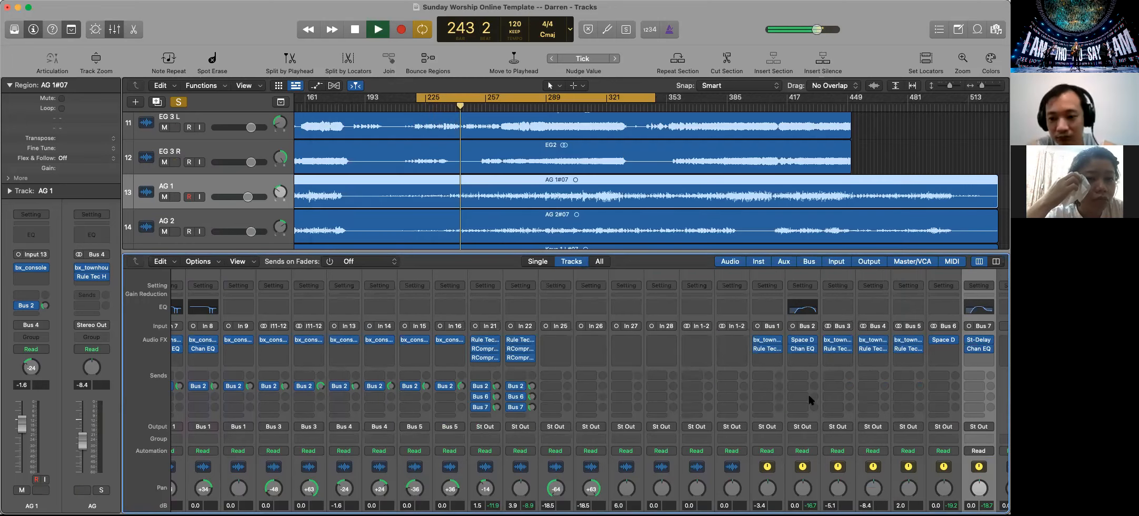
Solo the Drum, EG, AG and Keys buses alongside the soloed vocals
scroll(808, 392, "down", 5)
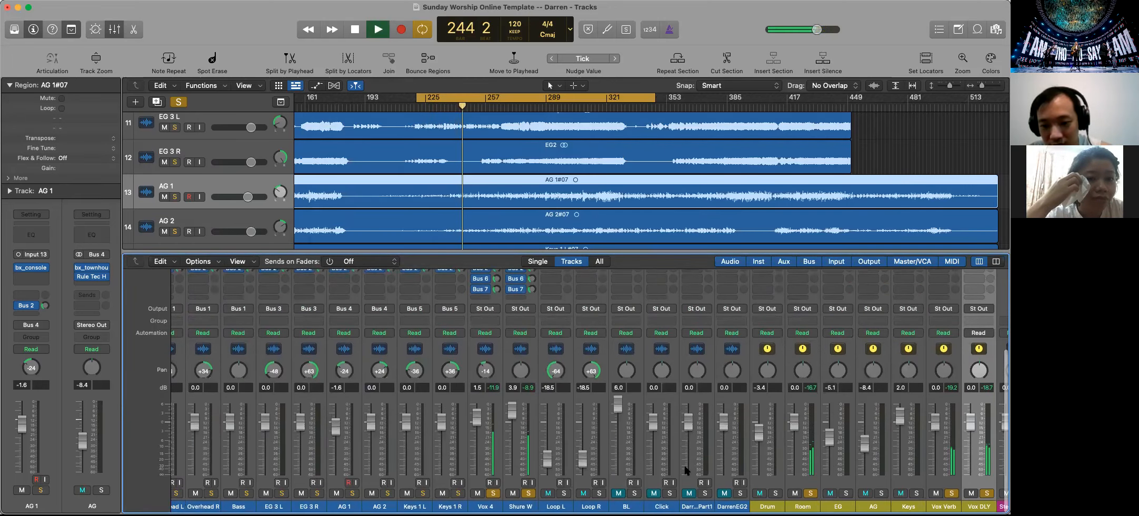
left_click(775, 492)
left_click(845, 493)
left_click(881, 493)
left_click(916, 493)
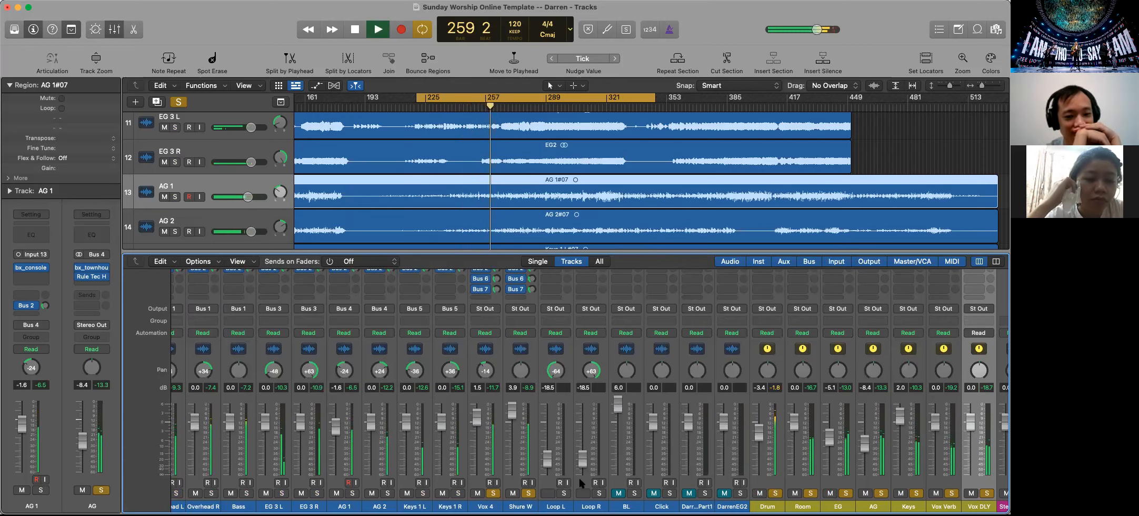
Raise the Snare track's fader to about 0.2 dB during playback
scroll(292, 452, "left", 1)
scroll(292, 452, "left", 10)
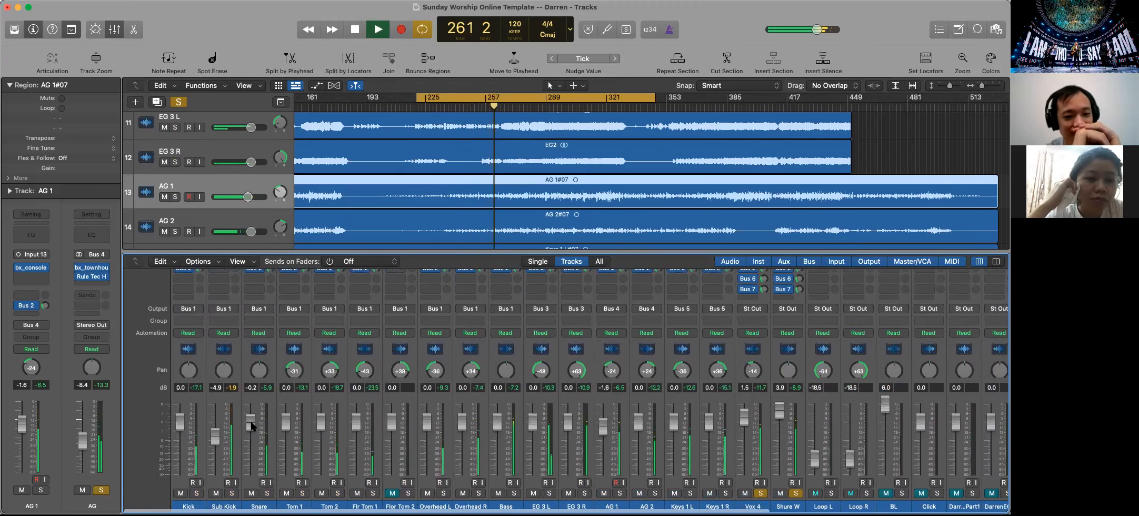
left_click_drag(251, 425, 251, 419)
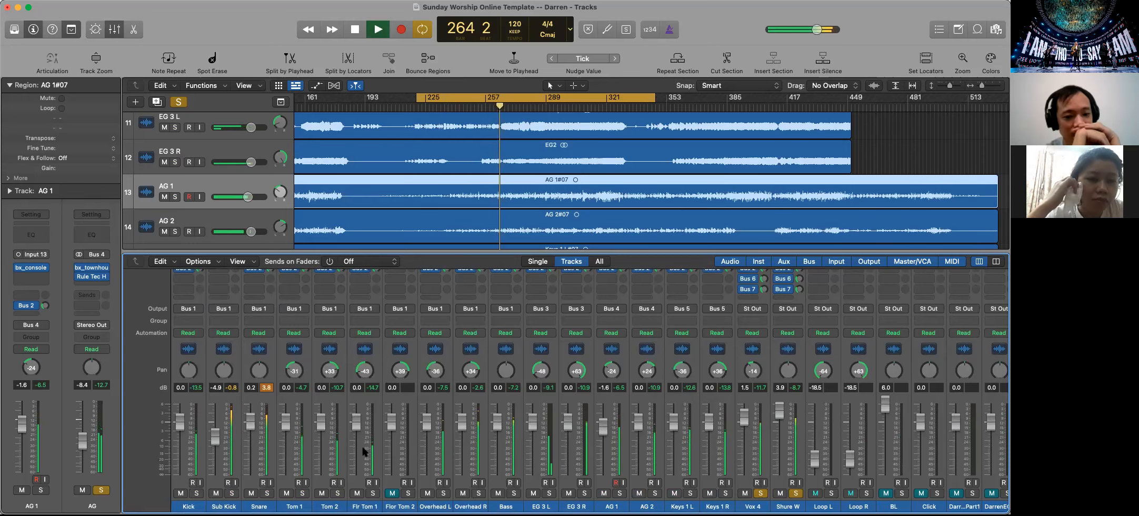
Select the Overhead L and Overhead R channels together and lower both faders to about -4.1 dB
scroll(379, 453, "right", 2)
scroll(400, 444, "right", 1)
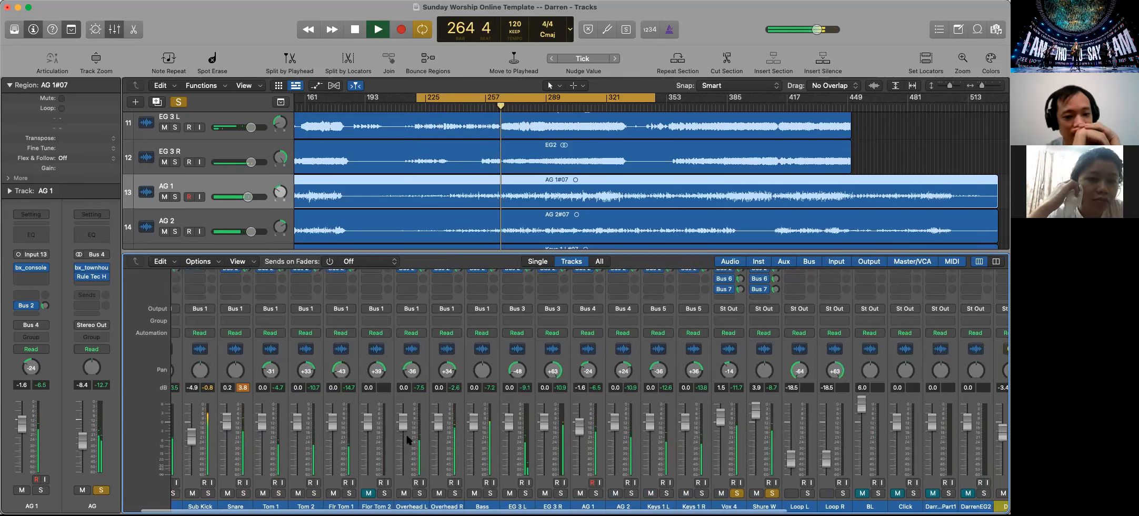
left_click(409, 406)
left_click(446, 416, "shift")
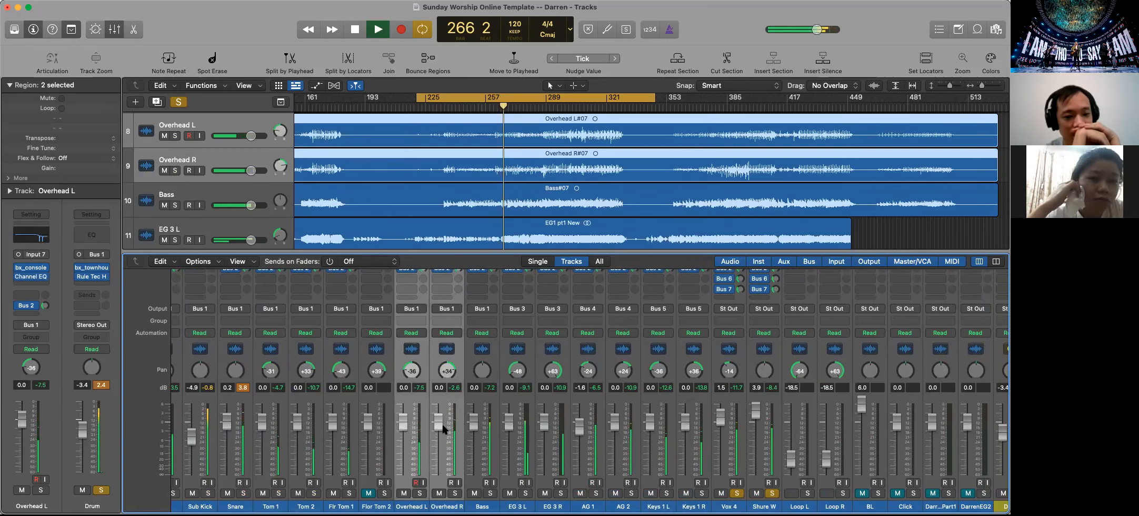
left_click_drag(437, 422, 437, 436)
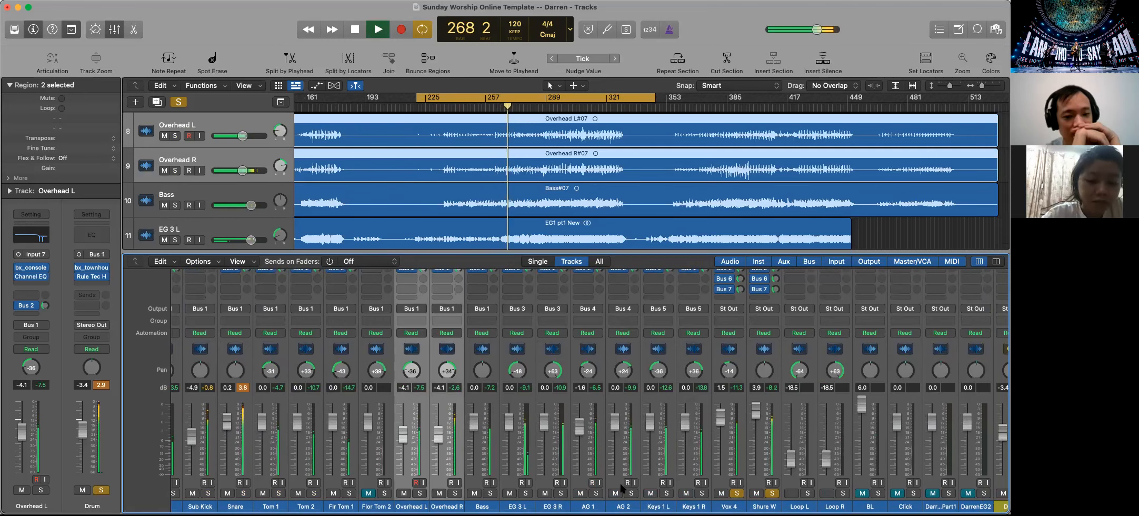
Solo the Loop L and Loop R tracks and raise the Bass fader to about 0.8 dB
scroll(605, 463, "right", 2)
left_click(780, 493)
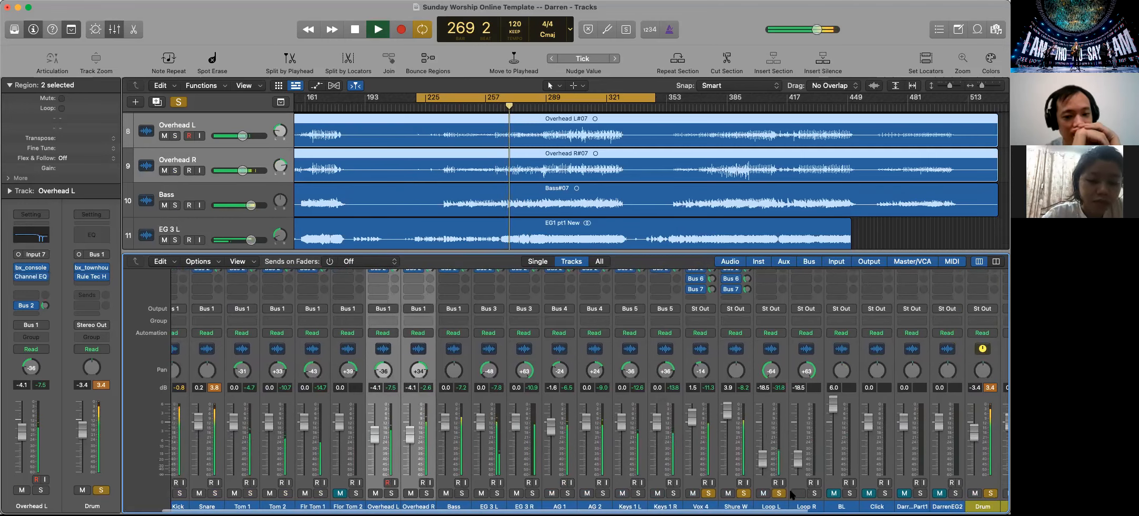
scroll(816, 463, "right", 3)
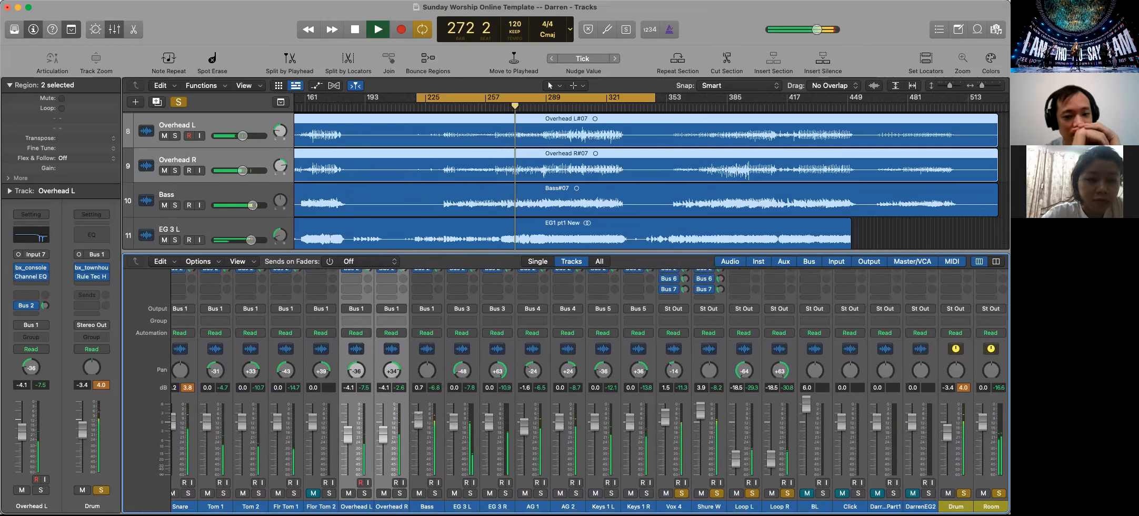
scroll(307, 419, "left", 3)
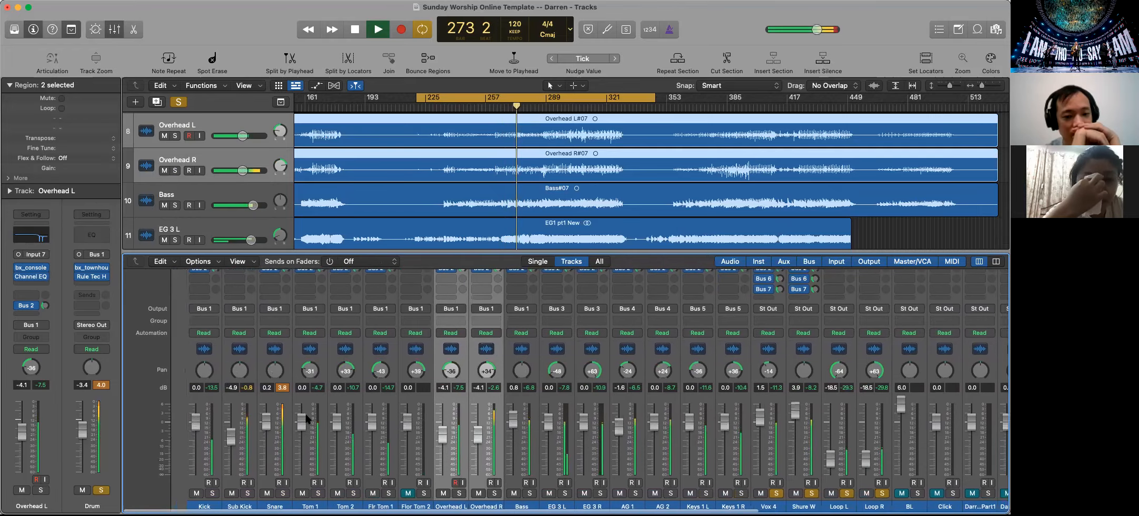
scroll(307, 418, "right", 8)
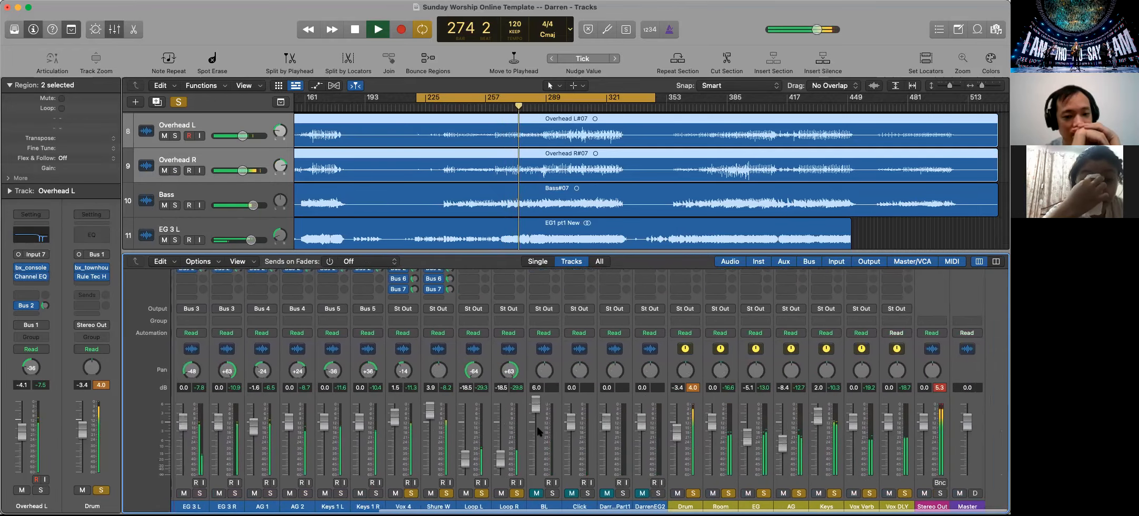
scroll(538, 431, "left", 2)
Stop playback and bypass the plug-ins and sends on all channel strips, selecting them from Kick onward
key("space")
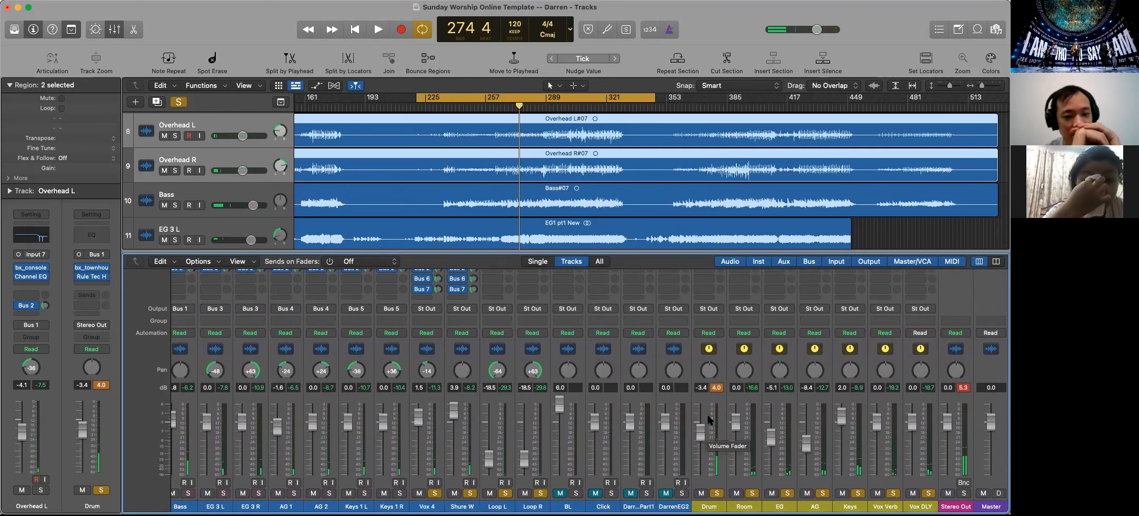
scroll(708, 418, "up", 5)
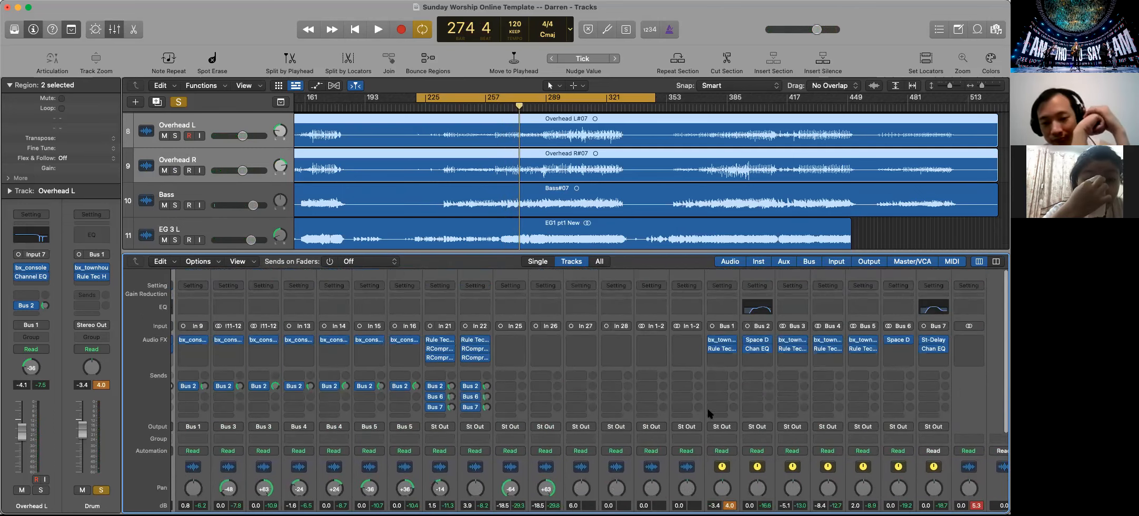
scroll(312, 376, "left", 10)
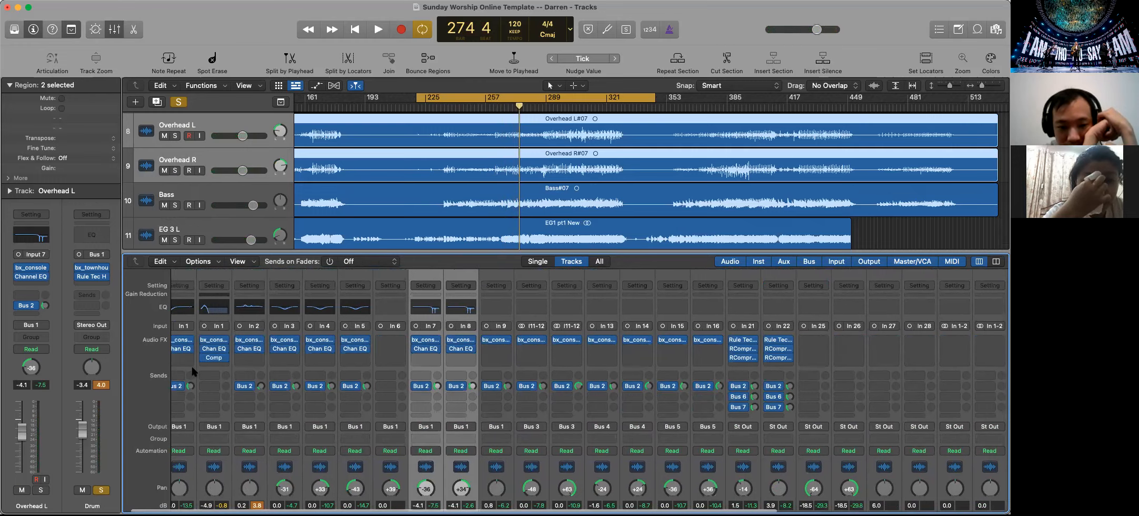
scroll(193, 371, "left", 2)
left_click(188, 357)
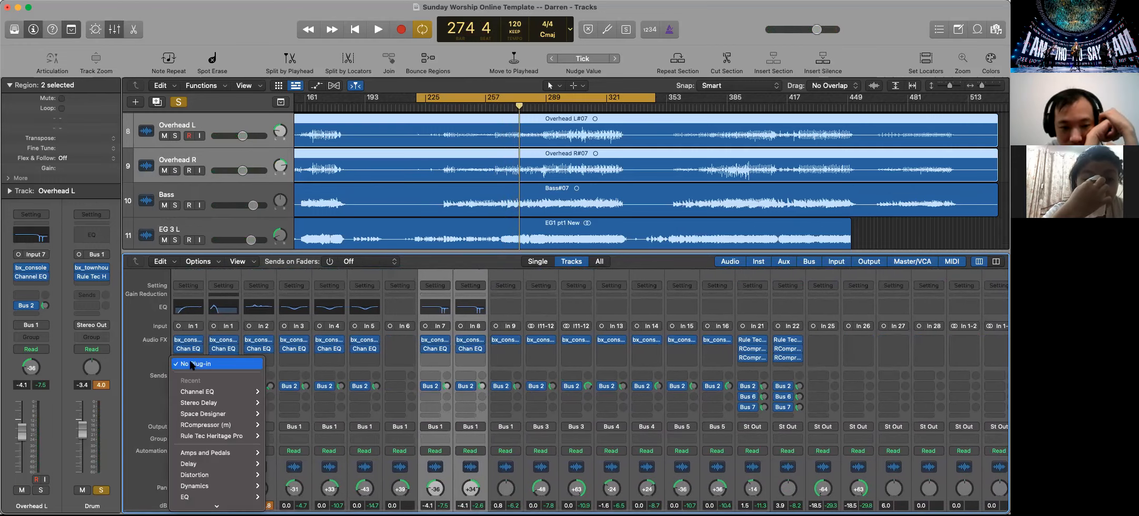
left_click(148, 359)
left_click(199, 466)
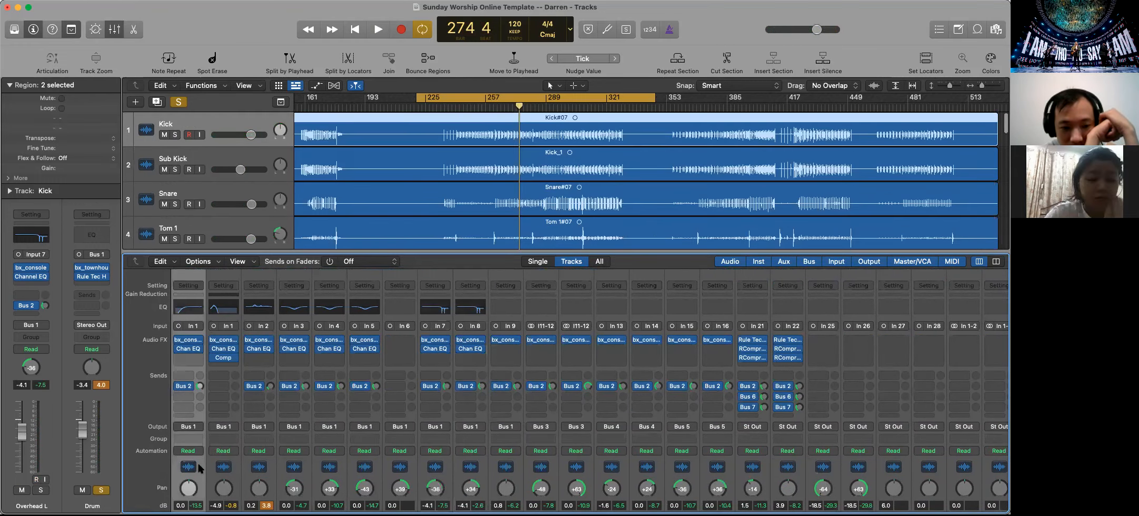
key("shift+Right")
key("shift+Right")
key("shift+Right")
key("shift+Right")
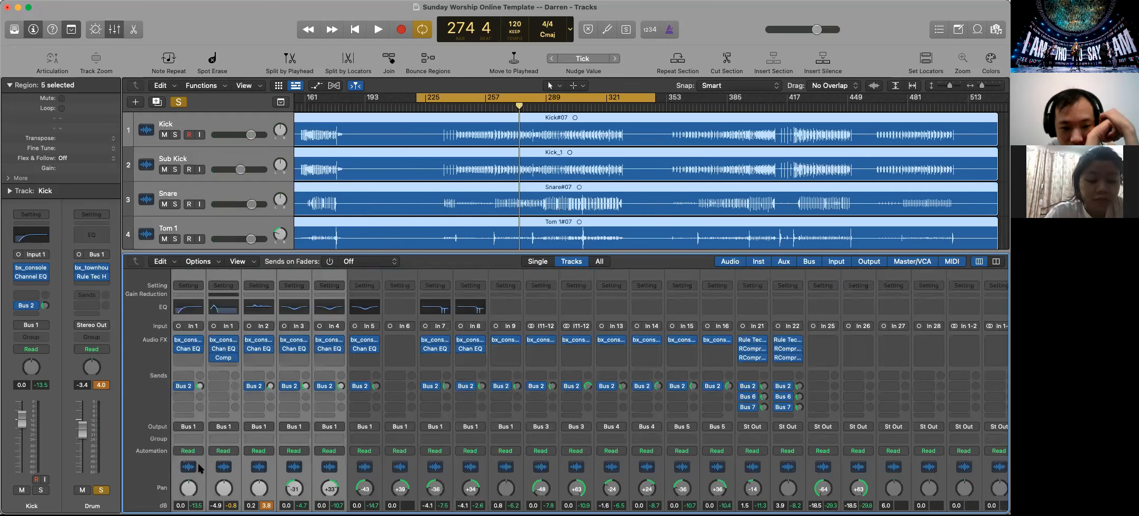
key("shift+Right")
key("shift+Right")
key("shift+Right")
key("shift+Right")
key("shift+Right")
key("shift+Right")
key("shift+Right")
key("shift+Right")
key("shift+Right")
key("shift+Right")
key("shift+Right")
key("shift+Right")
key("shift+Right")
key("shift+Right")
key("shift+Right")
key("shift+Right")
key("shift+Right")
key("shift+Right")
key("shift+Right")
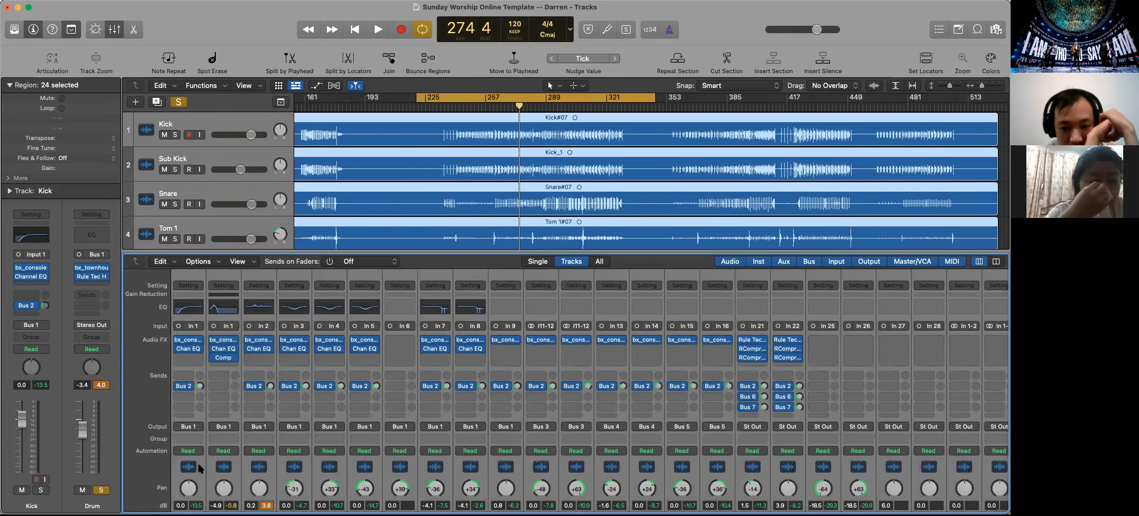
scroll(247, 472, "right", 8)
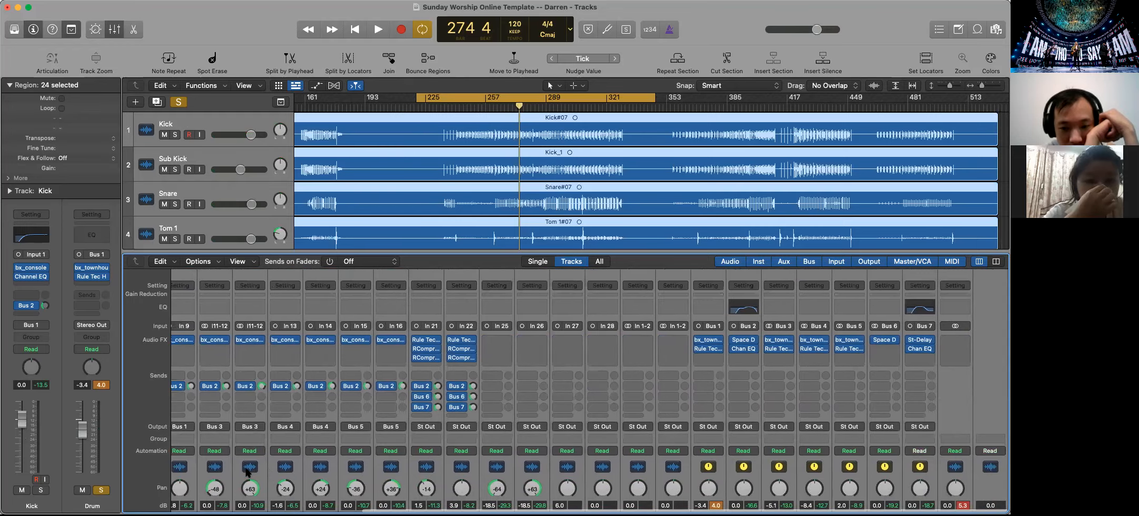
scroll(248, 471, "left", 8)
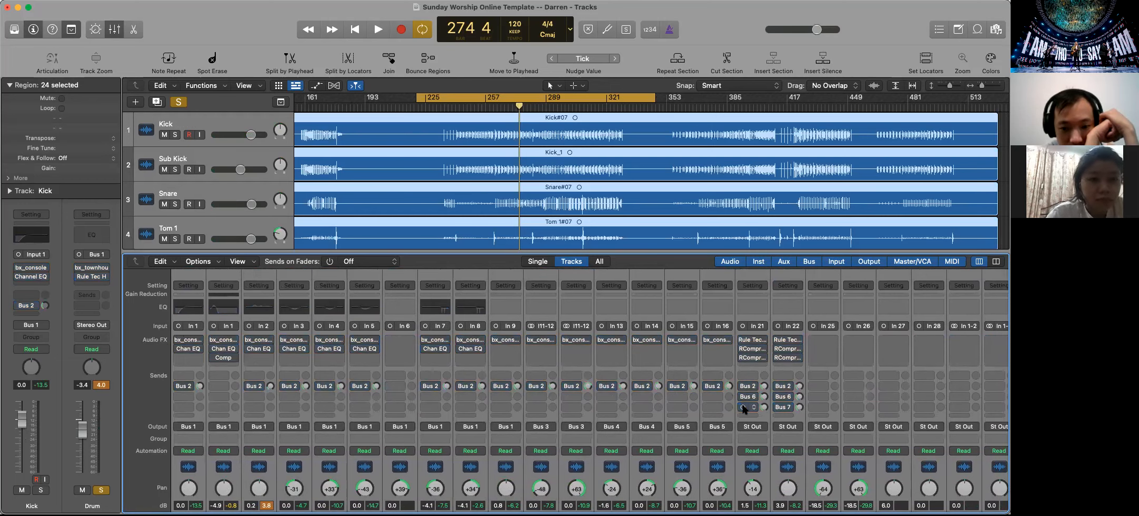
scroll(744, 403, "right", 6)
scroll(744, 409, "down", 4)
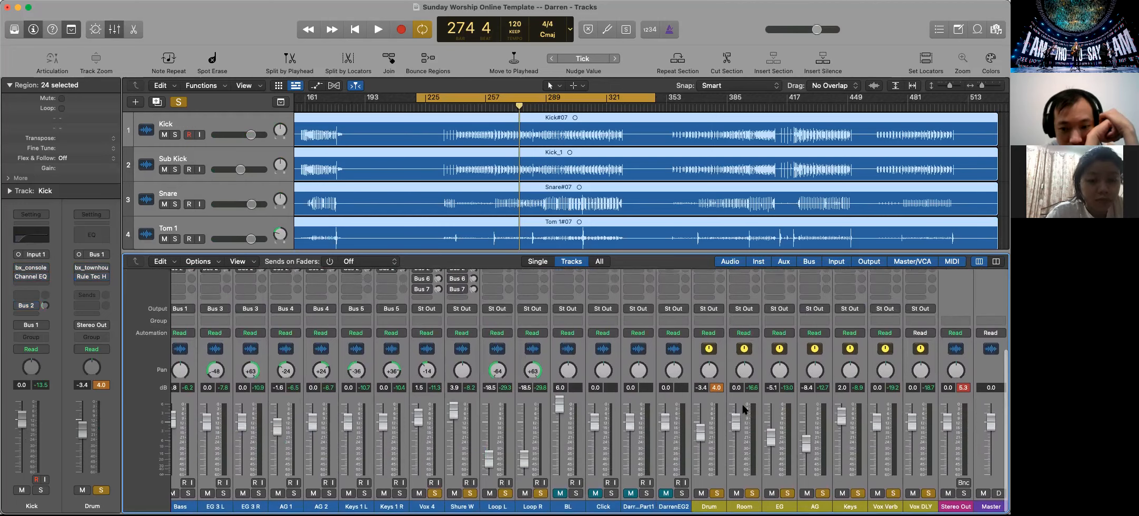
Play the cycled section and re-enable the plug-ins across the selected channels slot by slot, including bx_console, Channel EQ and Compressor
key("space")
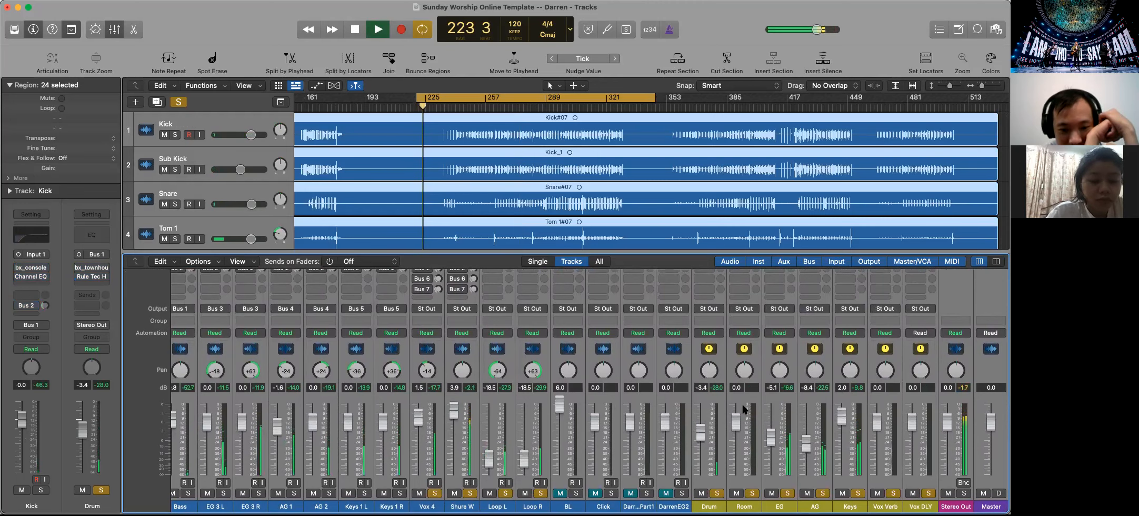
scroll(689, 429, "left", 1)
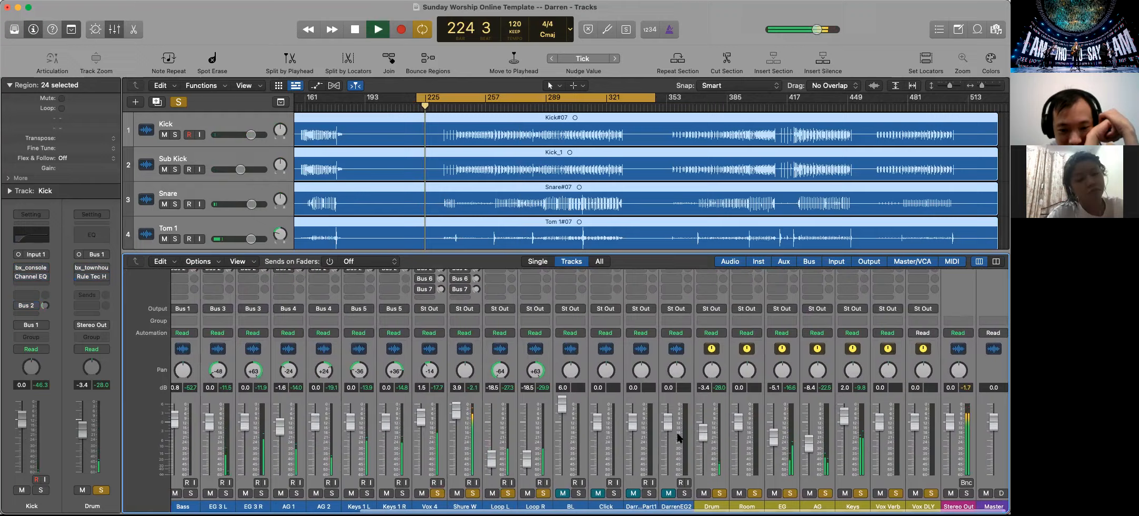
scroll(679, 437, "up", 5)
scroll(679, 437, "left", 10)
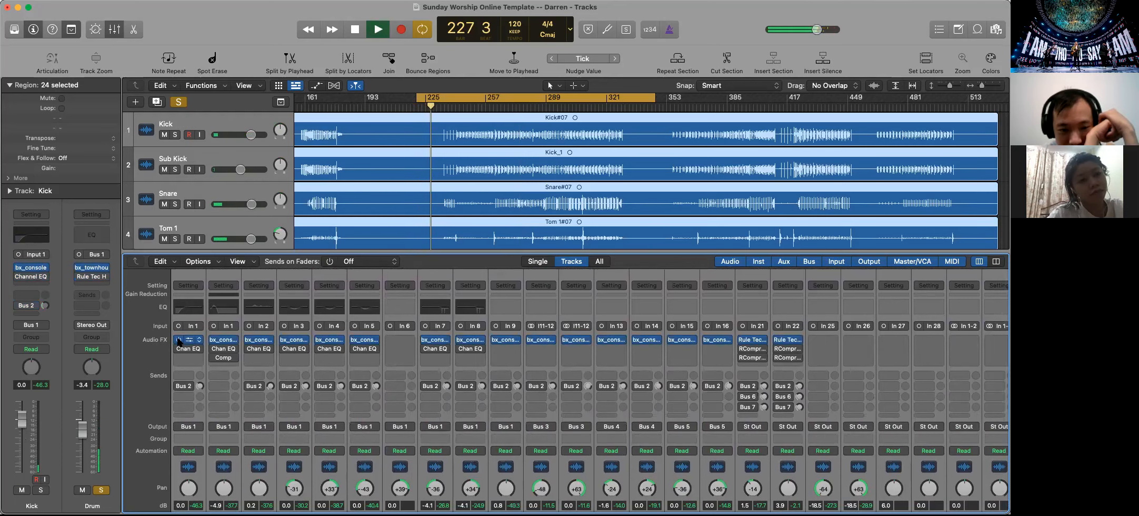
scroll(598, 390, "right", 6)
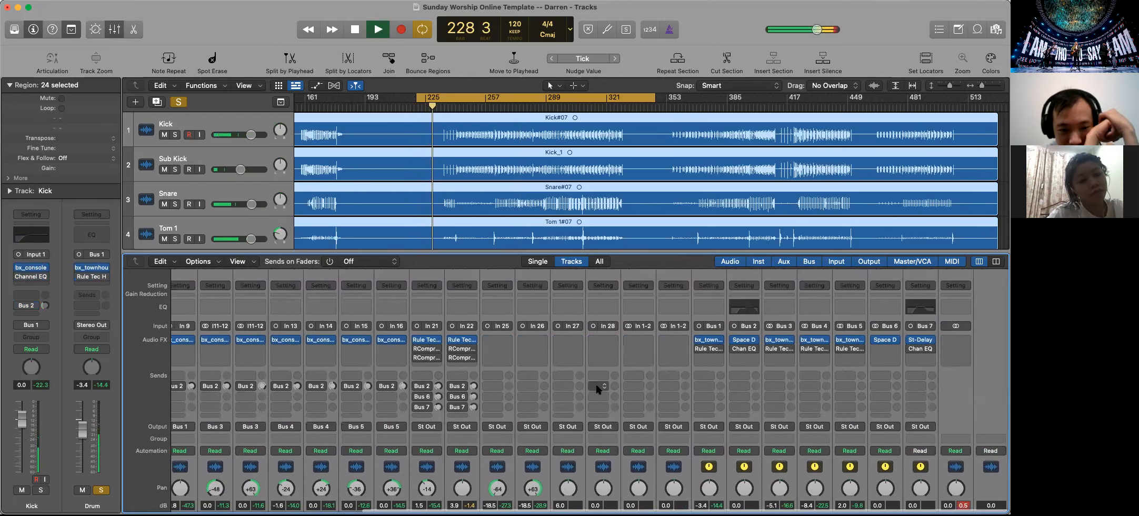
scroll(599, 389, "left", 6)
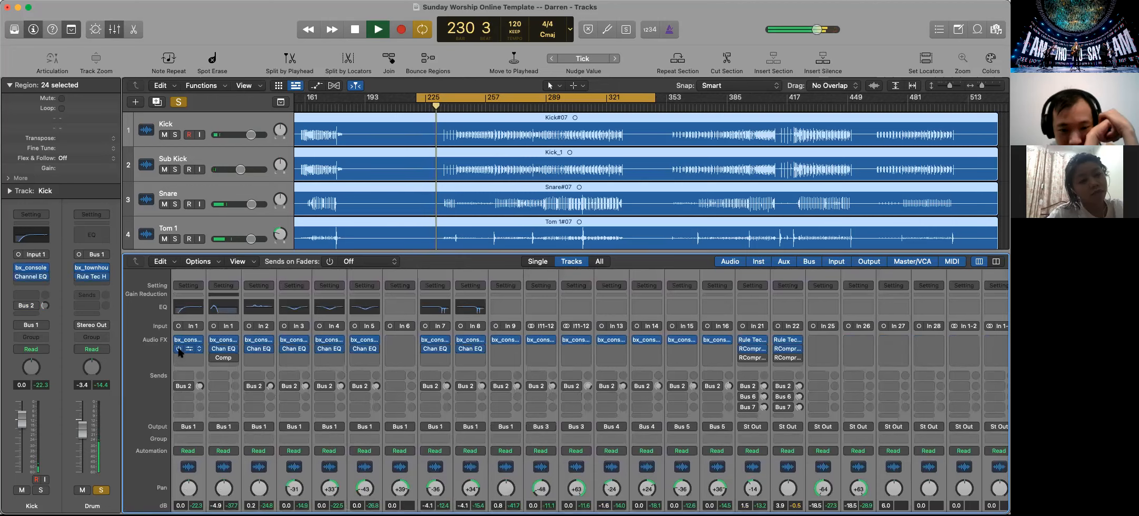
left_click(213, 357)
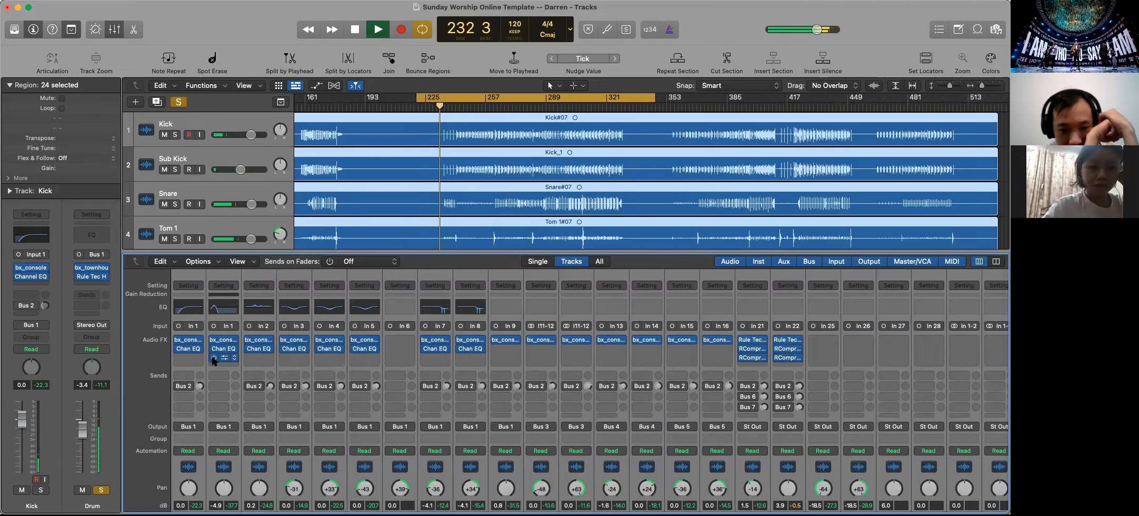
Re-enable the Bus 2, Bus 6 and Bus 7 sends, and reduce the channel selection to the BL track before stopping playback
left_click(178, 386)
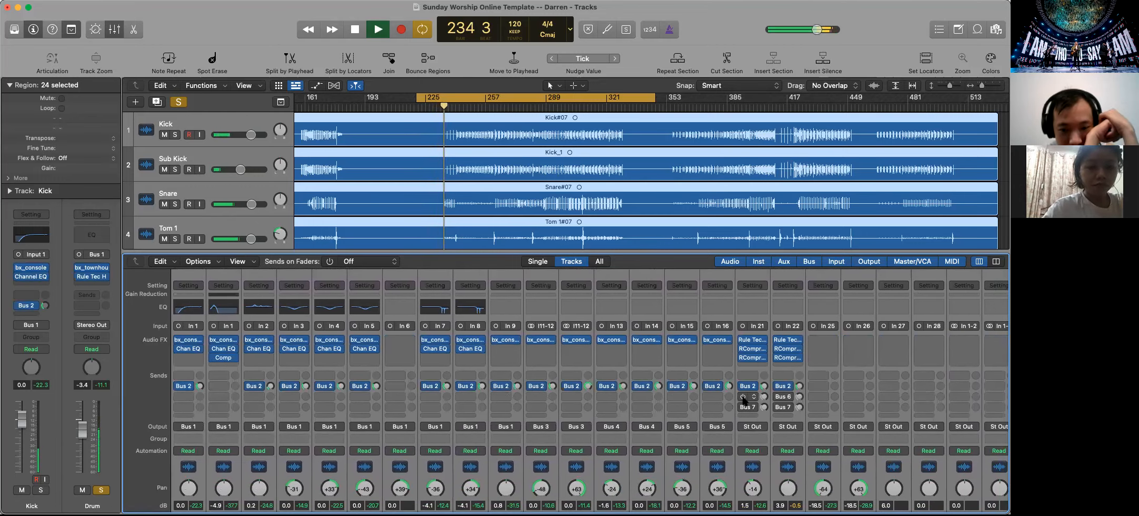
scroll(739, 421, "down", 5)
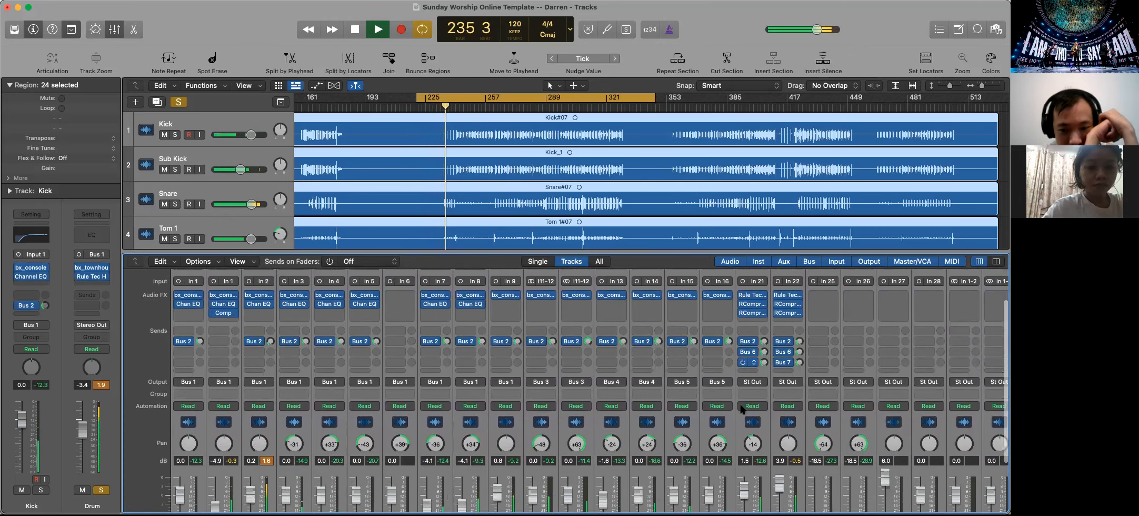
scroll(919, 461, "right", 1)
left_click(880, 473)
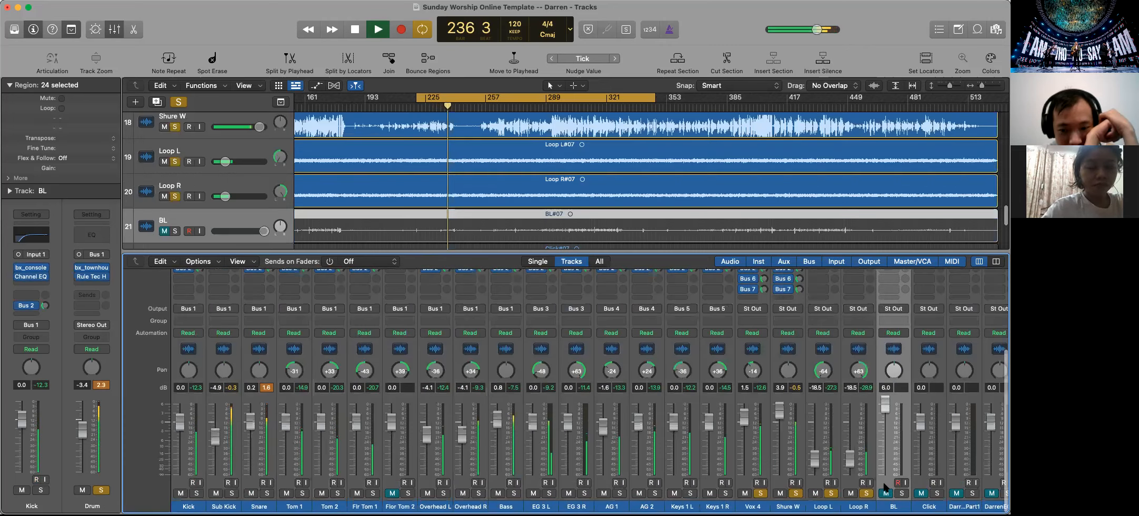
scroll(884, 483, "right", 8)
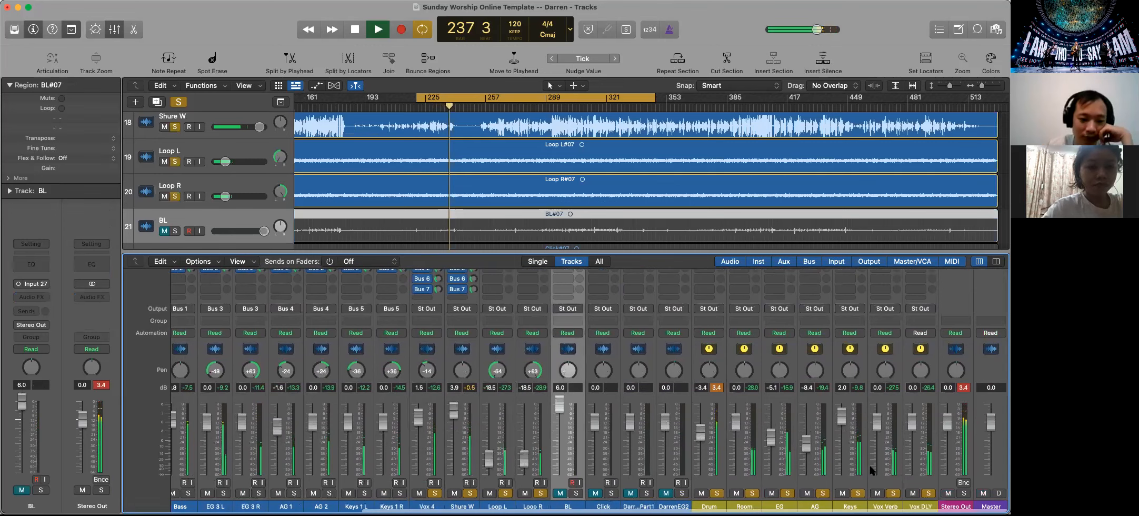
key("space")
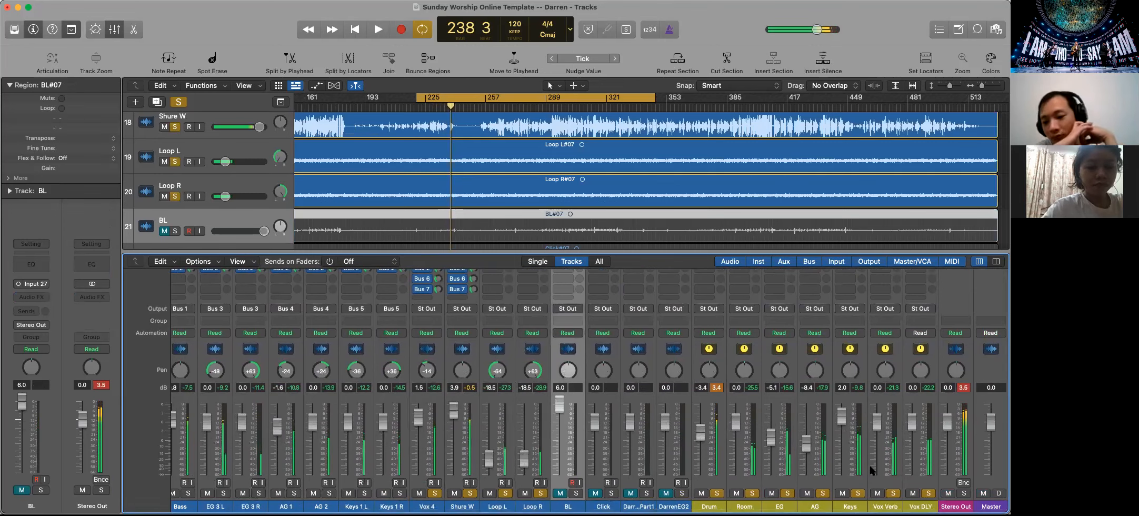
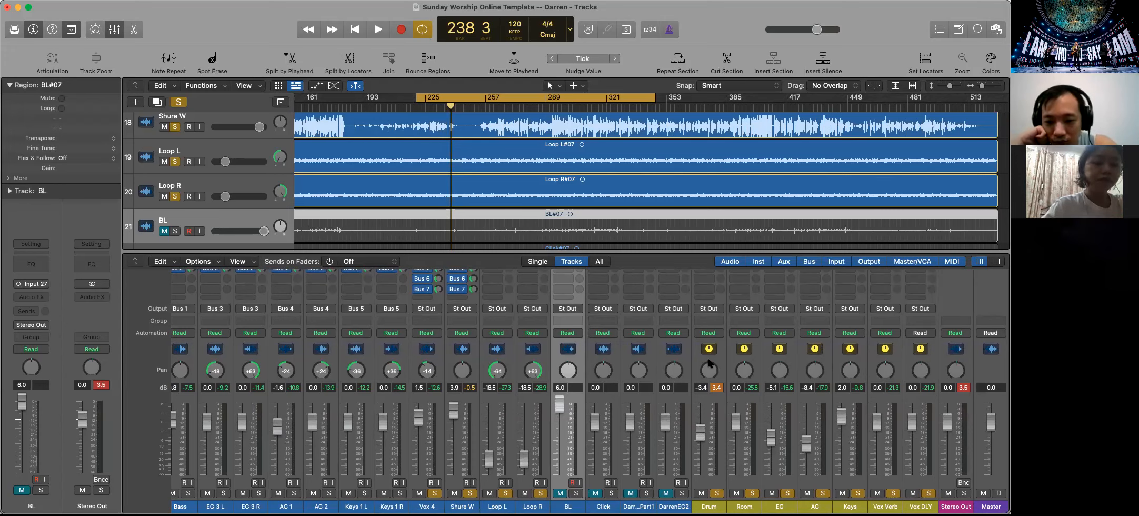
Unsolo the Drum, Room, EG, AG and Keys buses and the Loop L and Loop R tracks
scroll(861, 400, "up", 5)
scroll(861, 400, "down", 5)
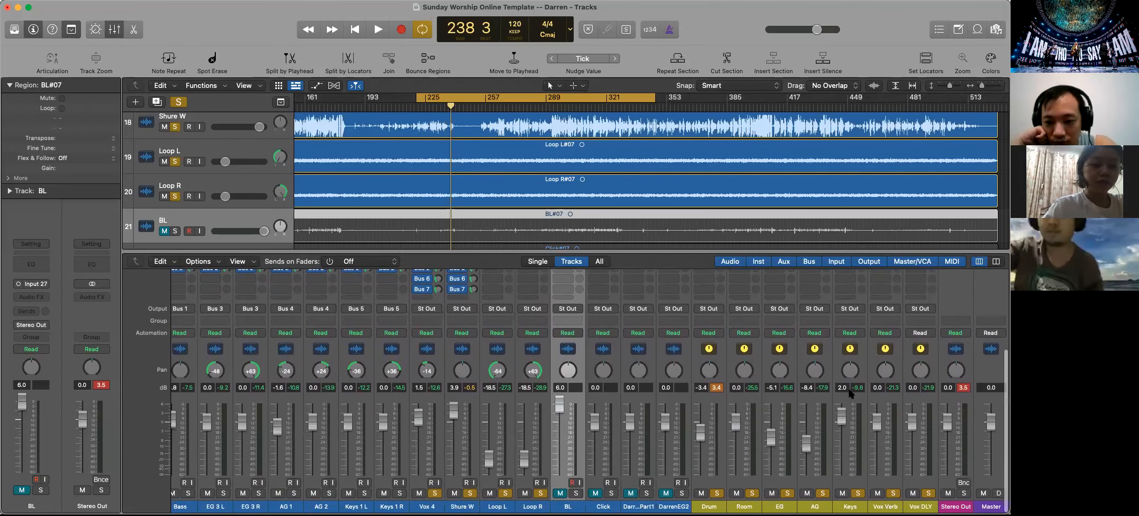
scroll(634, 404, "up", 5)
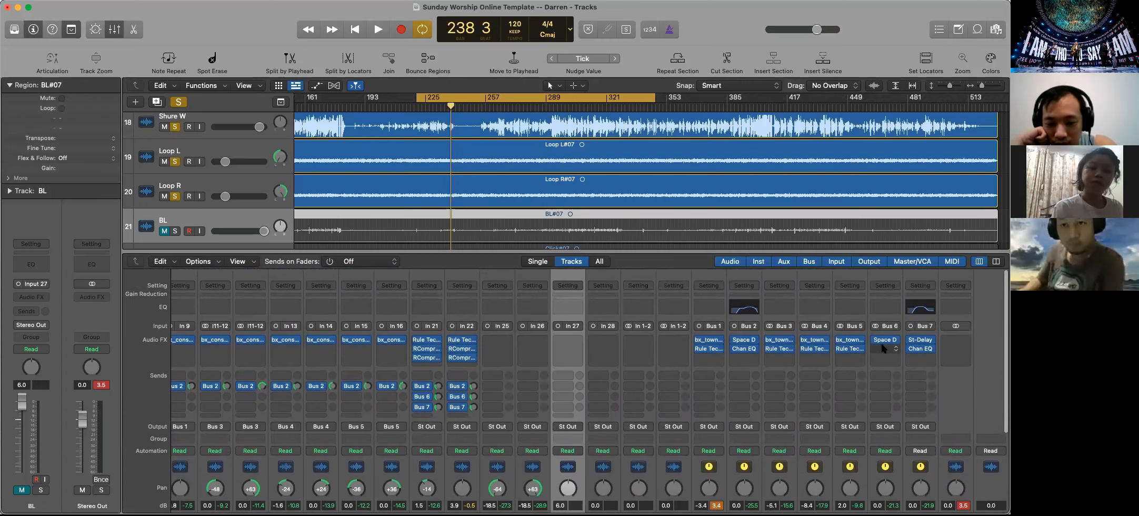
scroll(905, 358, "down", 2)
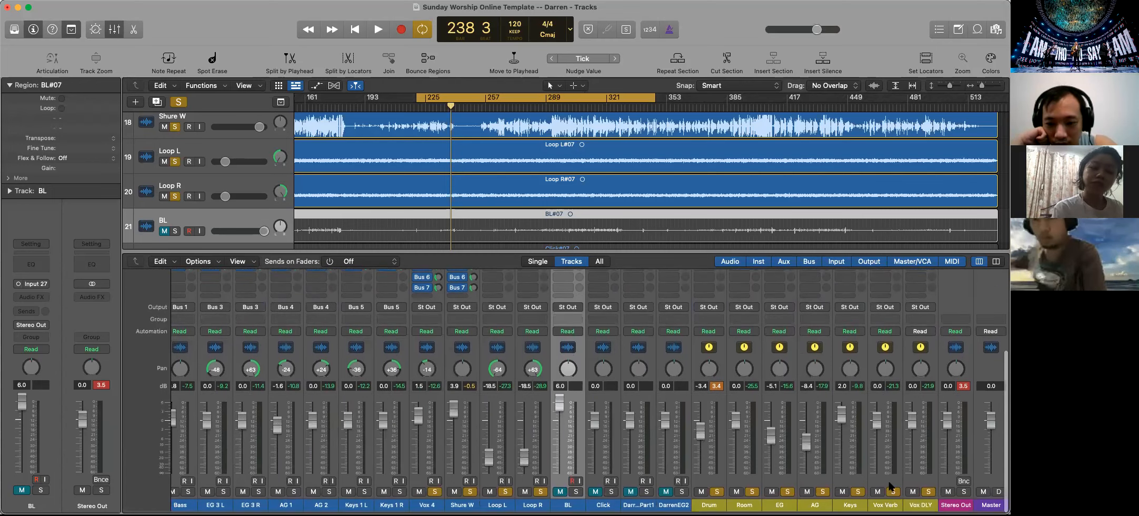
scroll(684, 347, "down", 5)
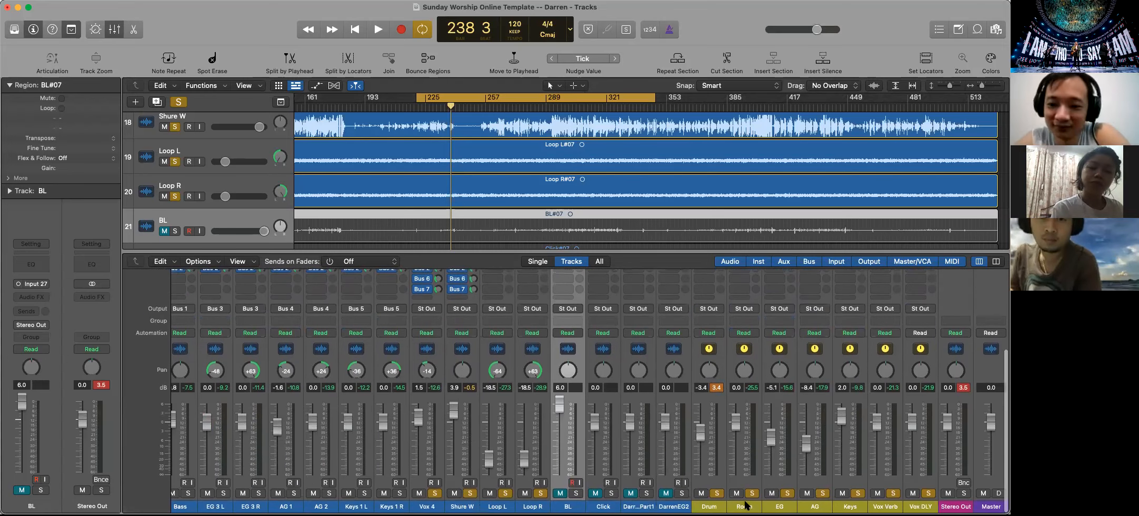
left_click(716, 493)
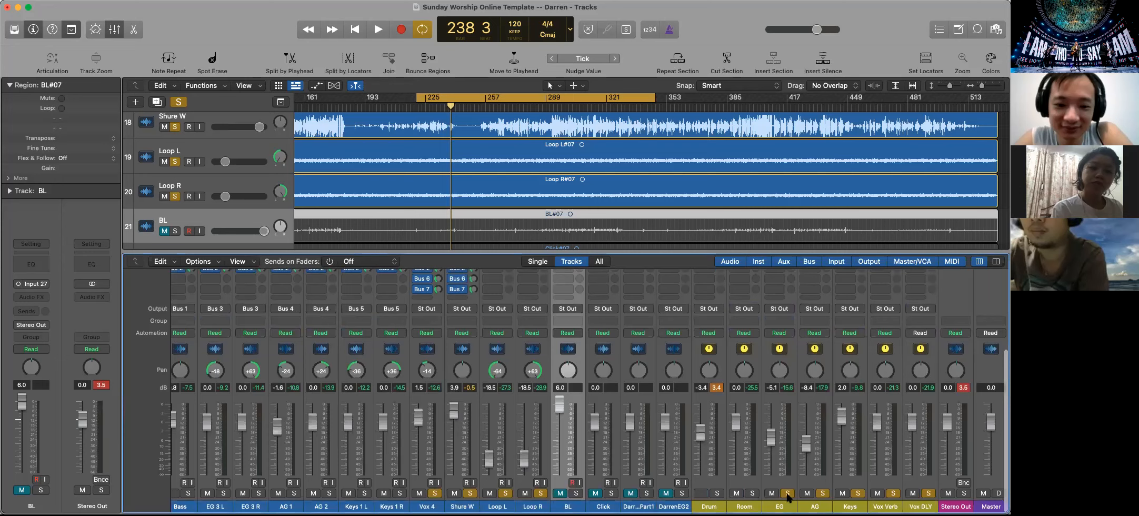
left_click(788, 493)
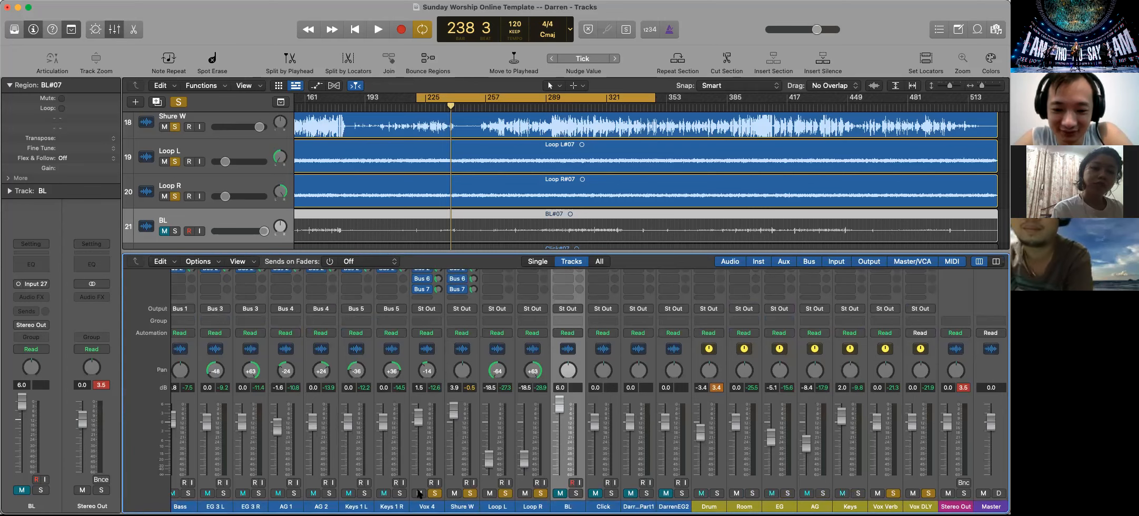
left_click(506, 493)
left_click(541, 493)
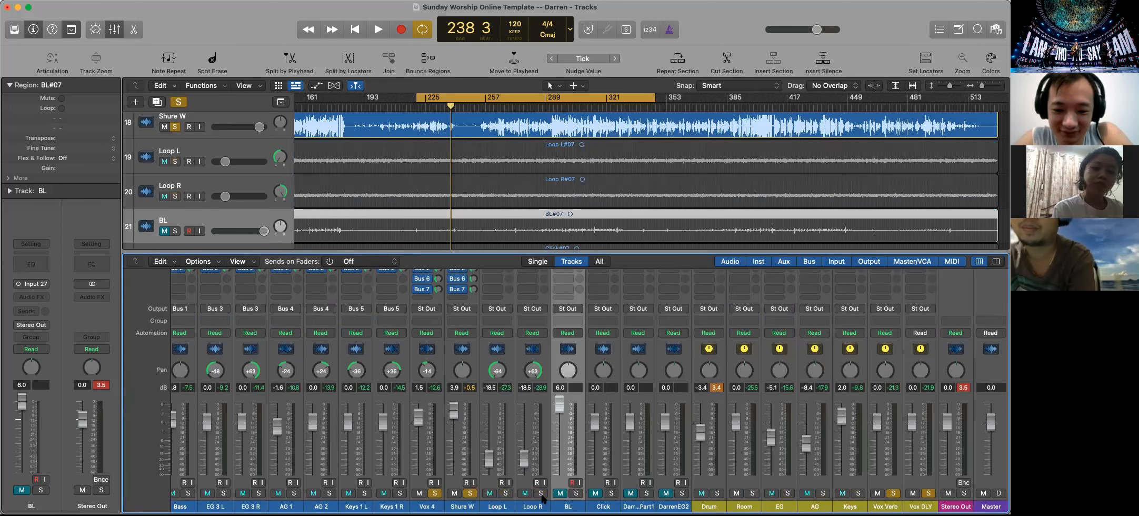
Play the cycled section, bypass the Bus 6 and Bus 7 sends on Vox 4 and Shure W, and solo the Room bus
key("space")
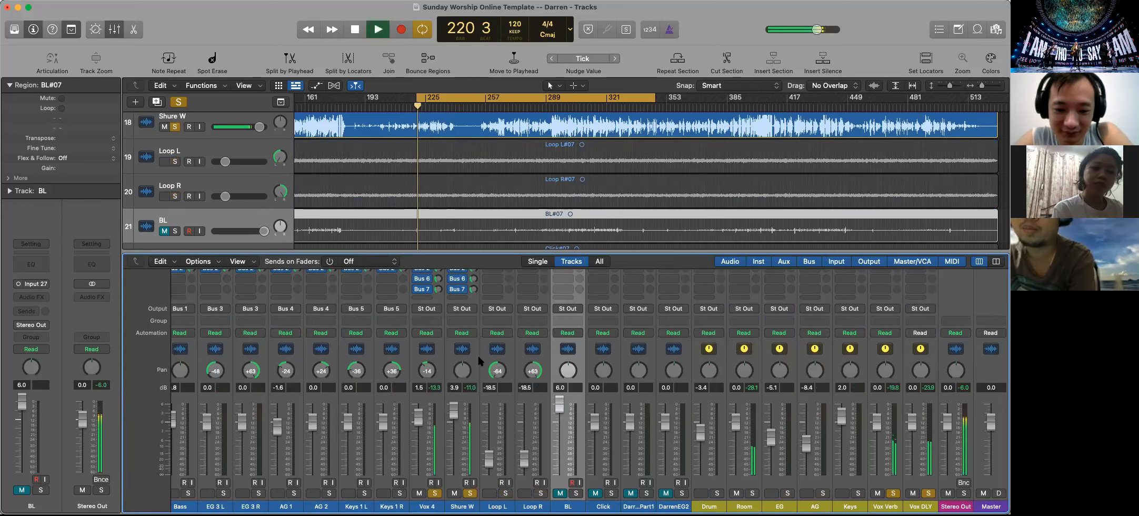
scroll(447, 331, "up", 3)
left_click(417, 319)
left_click(452, 319)
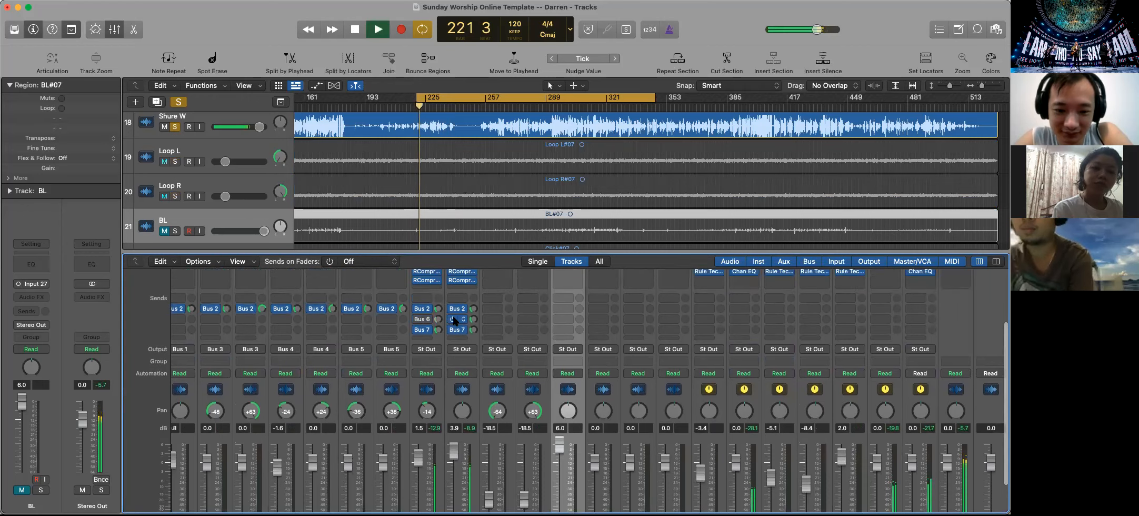
left_click(454, 329)
left_click(416, 329)
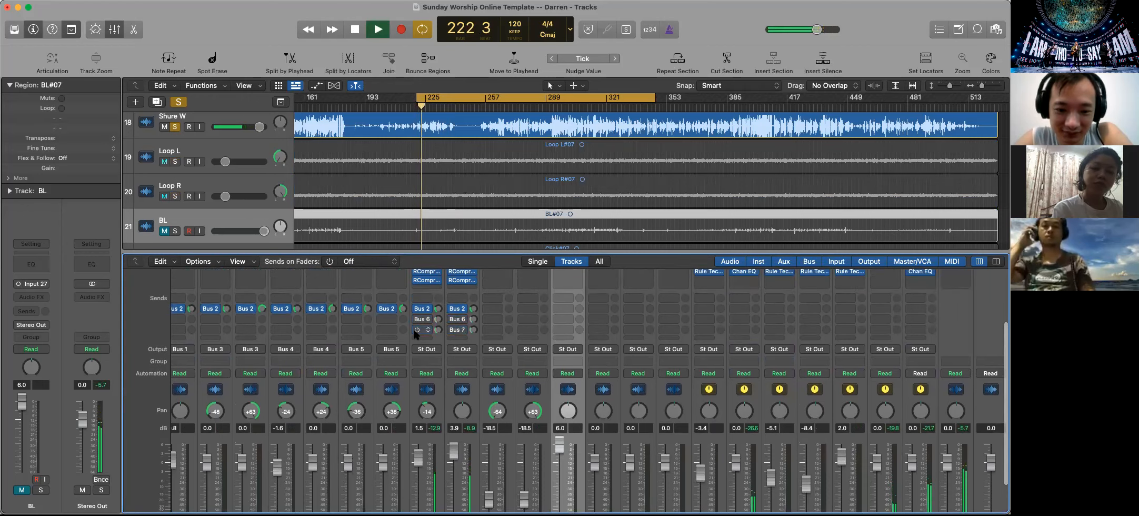
scroll(510, 376, "down", 3)
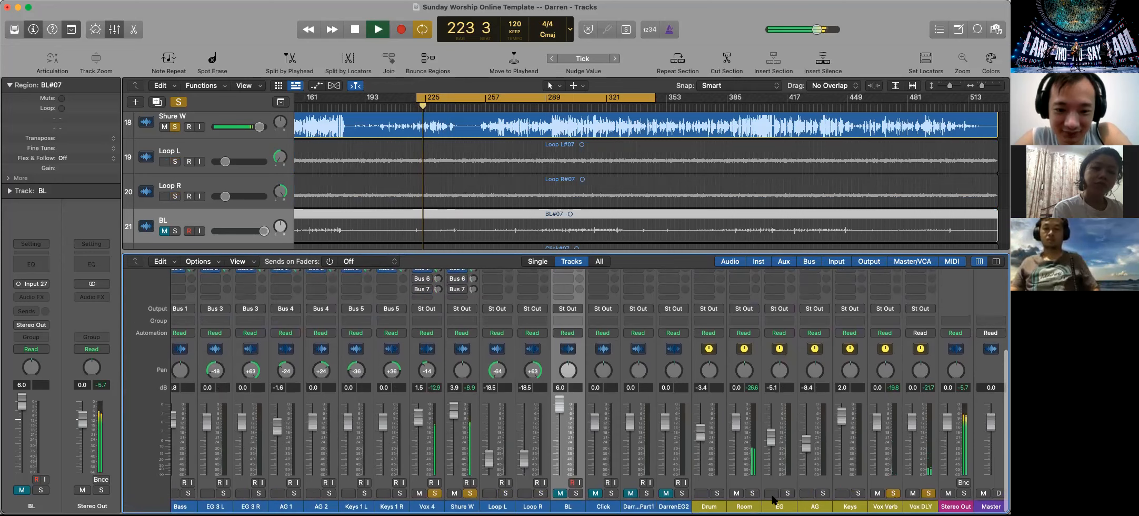
left_click(752, 493)
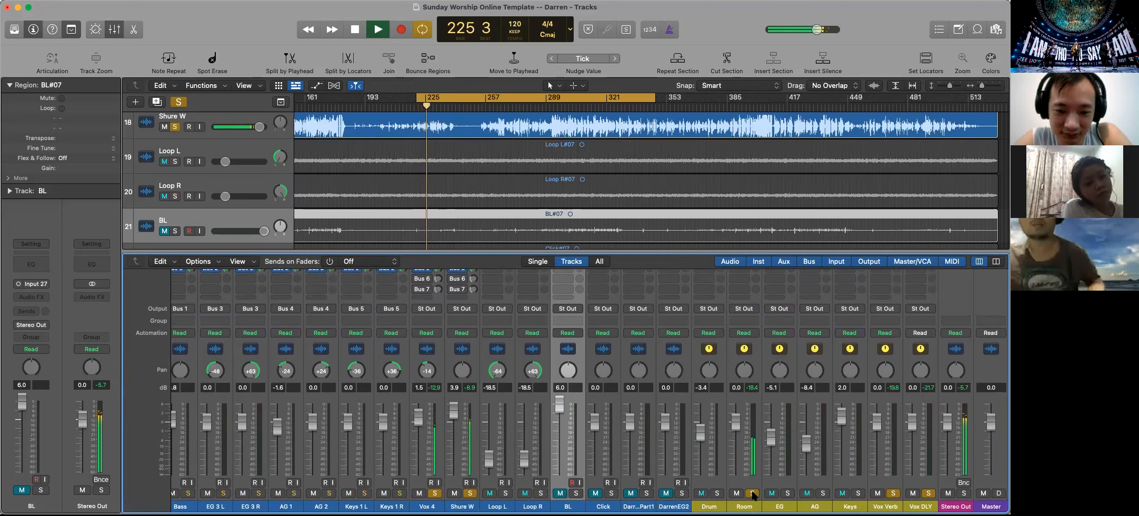
Re-enable the Bus 6 and Bus 7 sends on the Vox 4 and Shure W tracks during playback
scroll(662, 444, "up", 2)
scroll(662, 444, "right", 1)
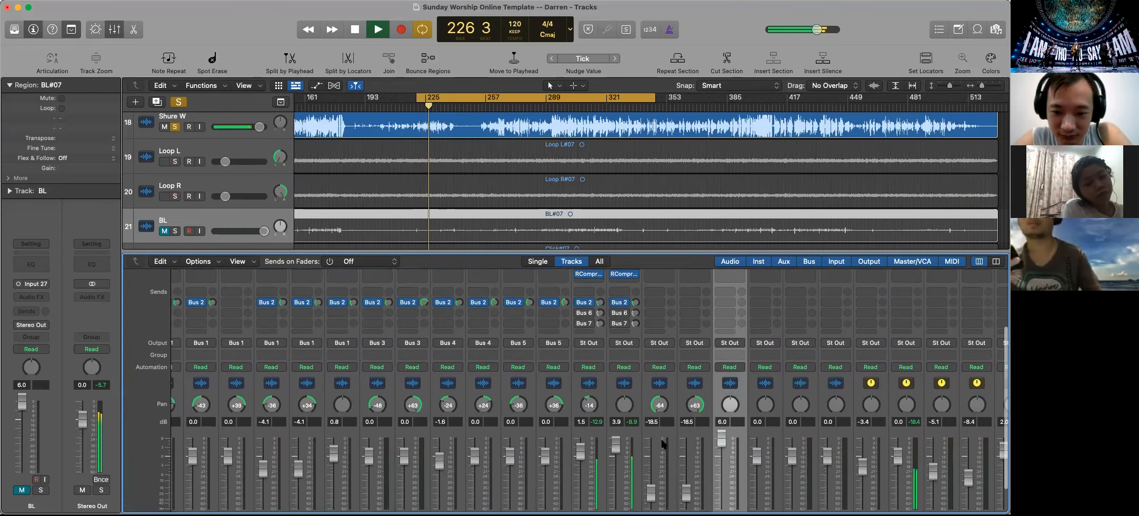
scroll(661, 438, "left", 10)
scroll(661, 439, "up", 2)
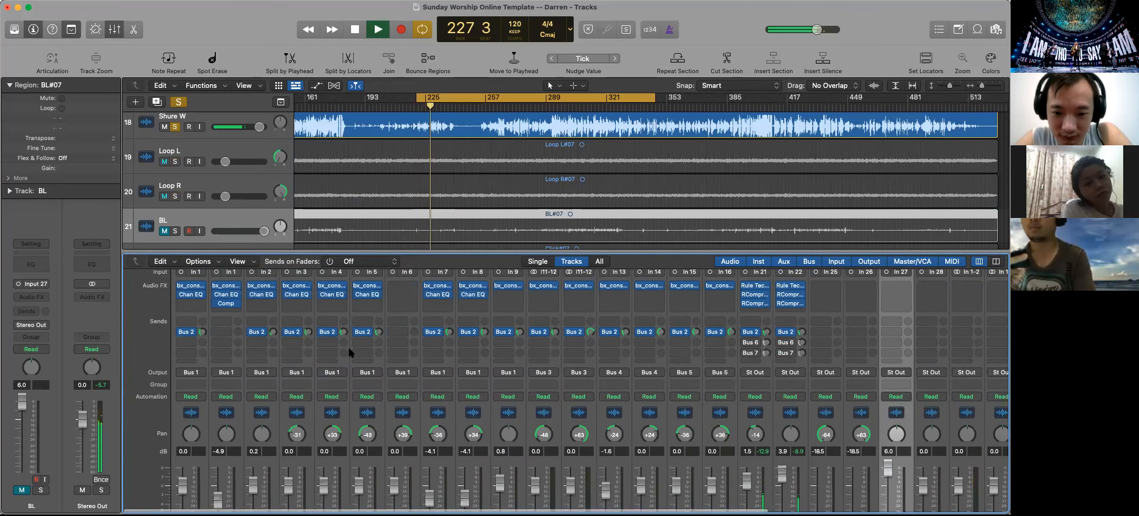
scroll(497, 363, "down", 3)
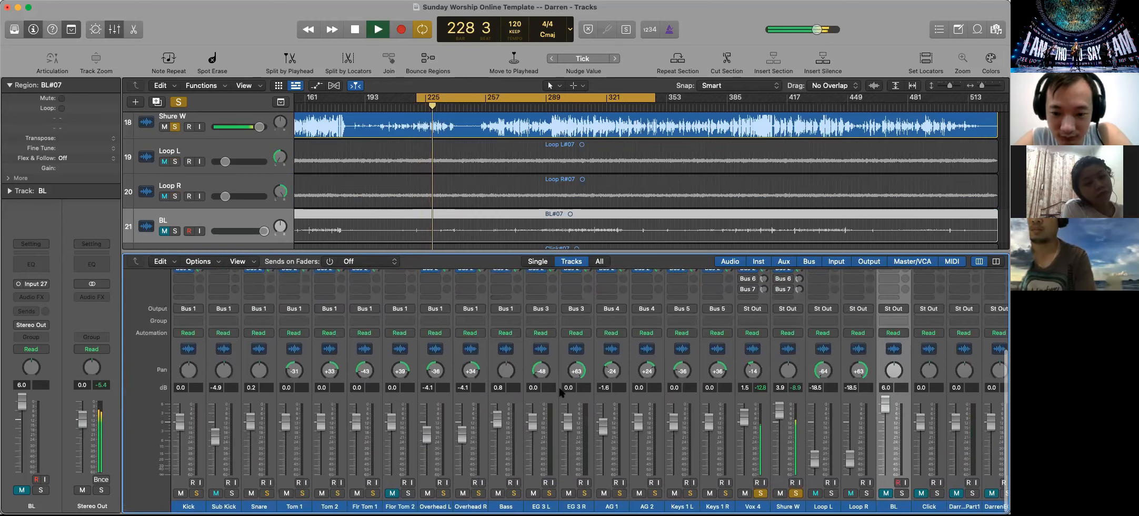
scroll(559, 387, "up", 1)
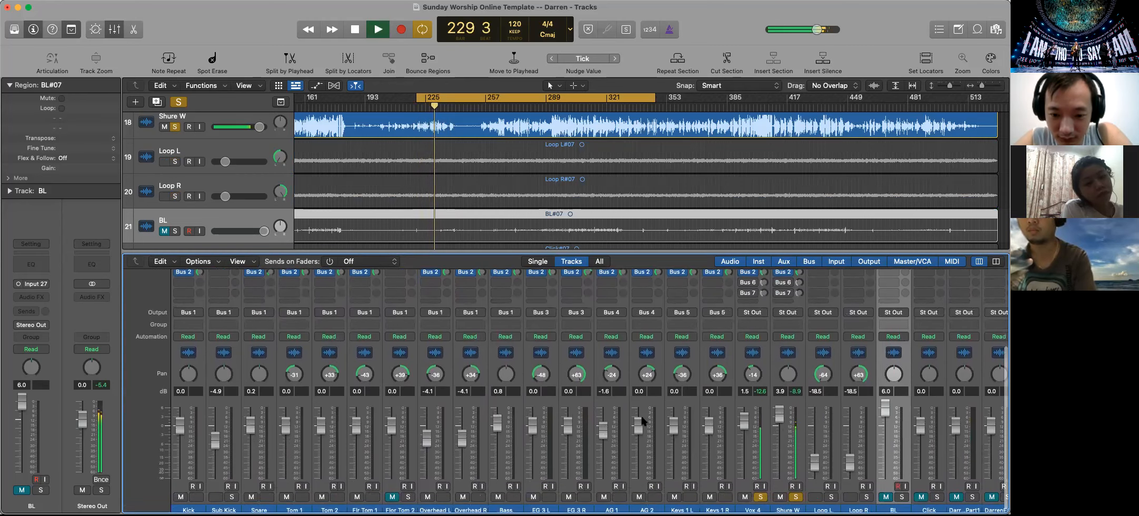
scroll(675, 421, "up", 1)
scroll(737, 432, "right", 3)
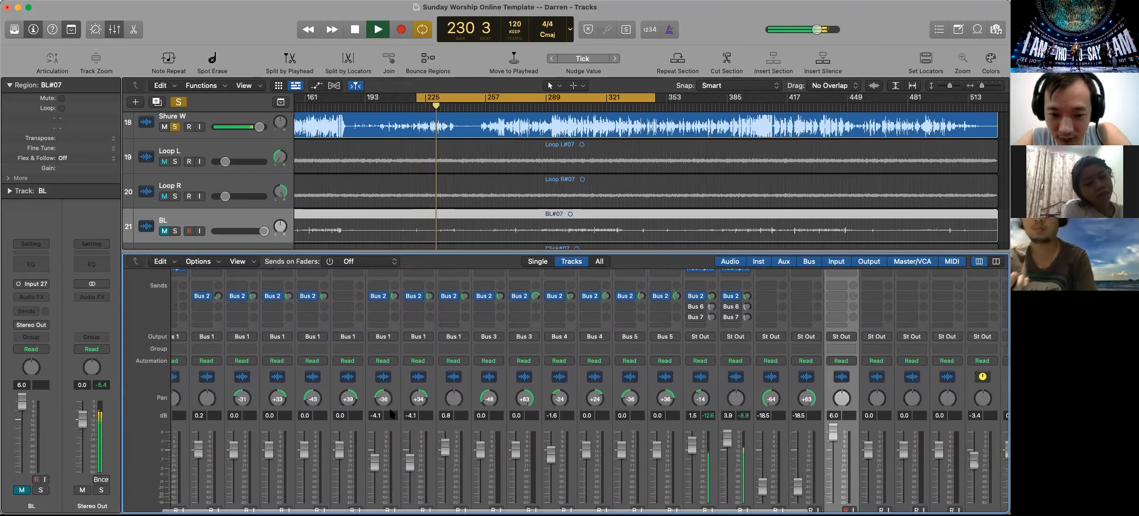
scroll(806, 453, "down", 2)
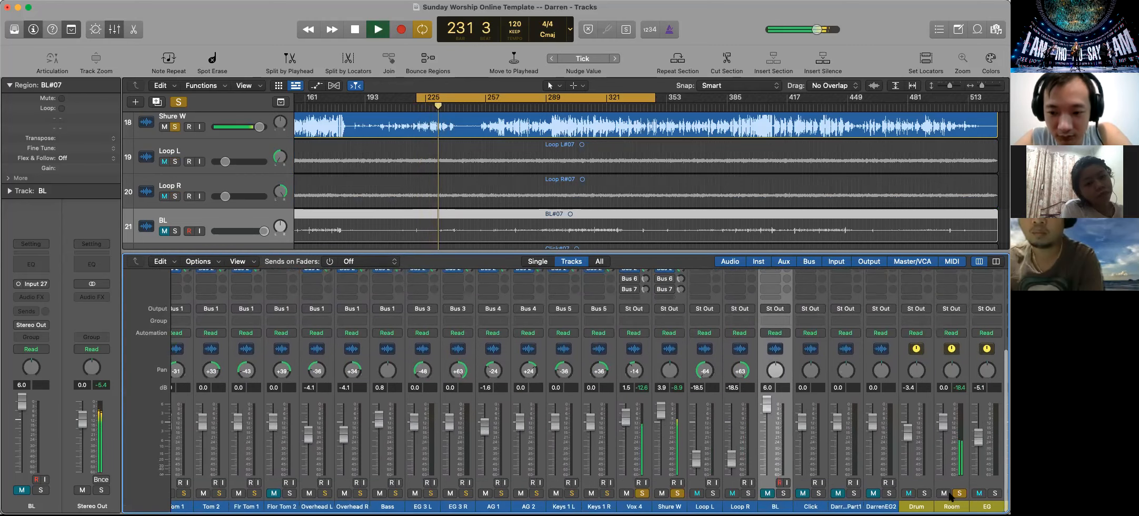
scroll(632, 379, "up", 5)
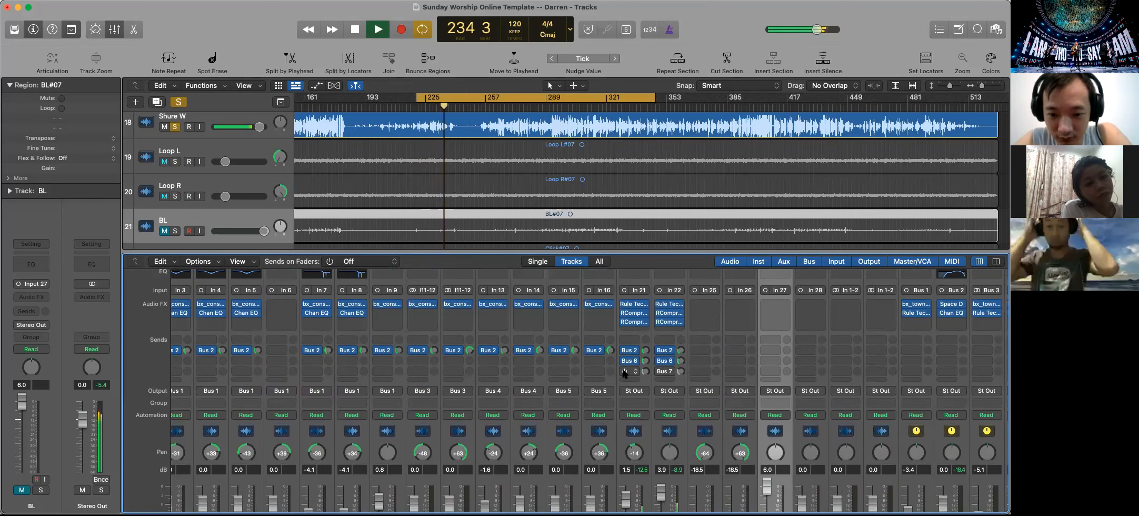
scroll(678, 373, "down", 5)
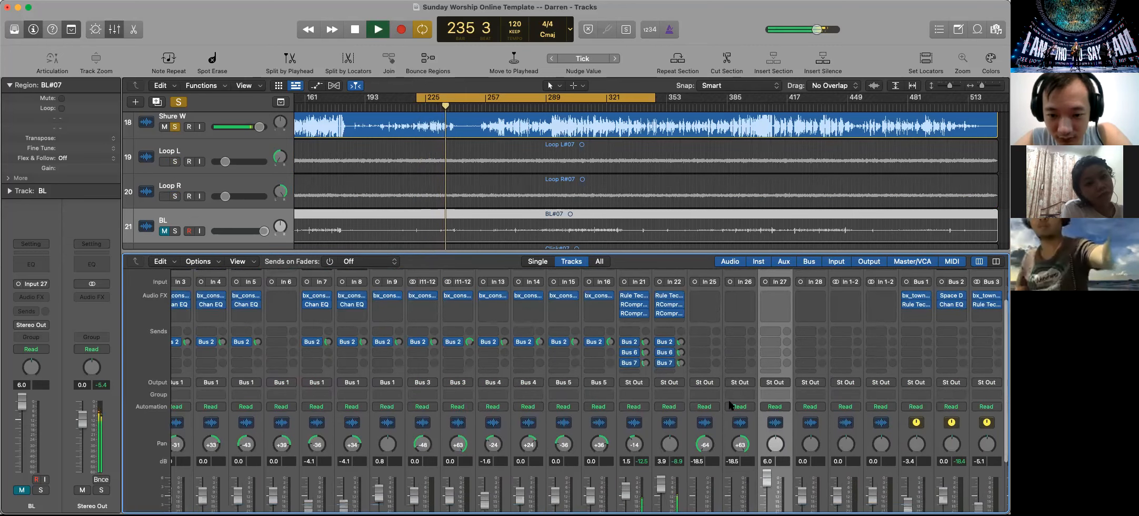
Bring the band back in with the vocals by soloing the Keys, Room, AG, EG and Drum buses
scroll(803, 431, "right", 2)
scroll(803, 431, "right", 2)
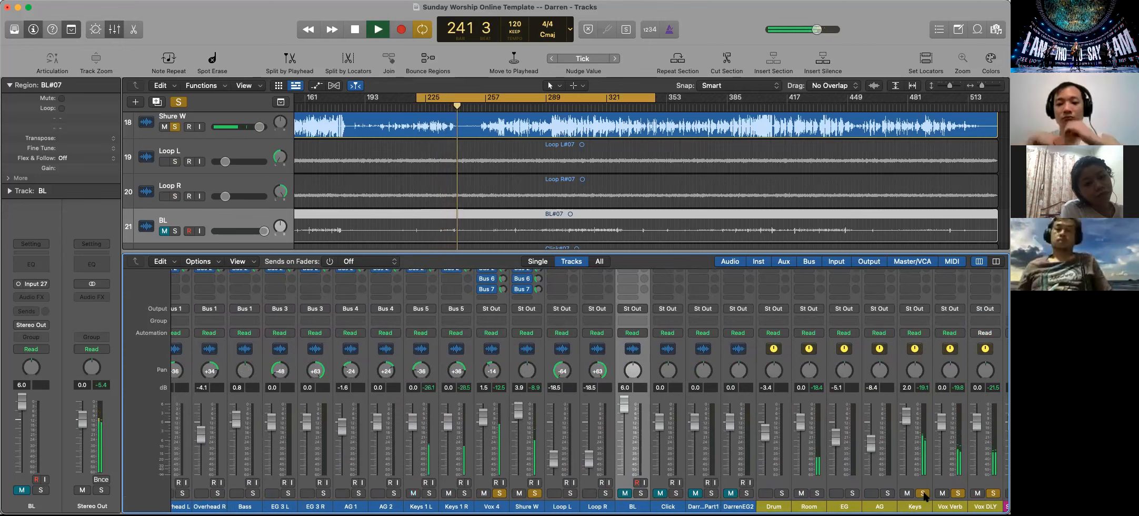
left_click(816, 493)
left_click(887, 494)
left_click(852, 493)
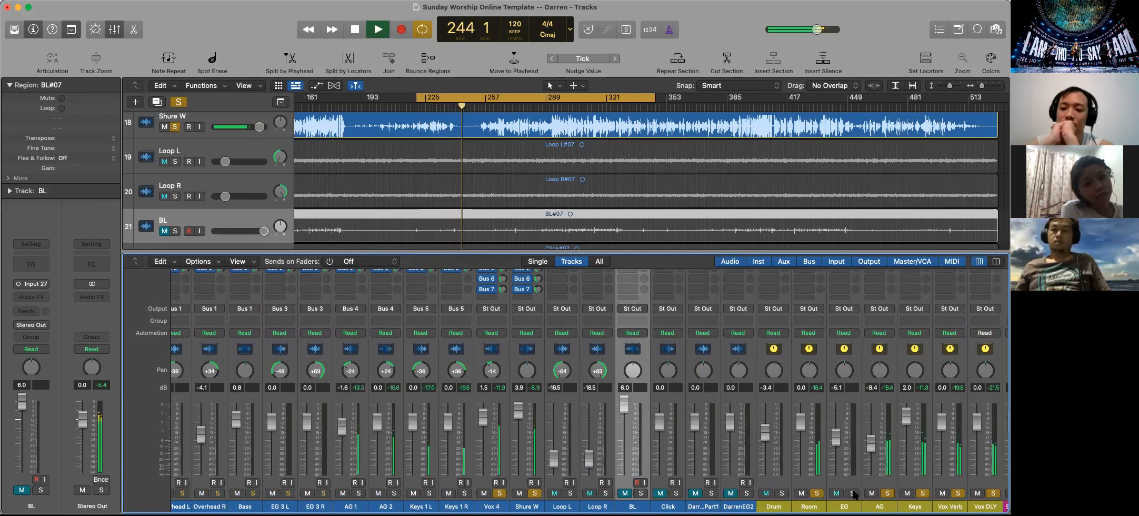
left_click(782, 493)
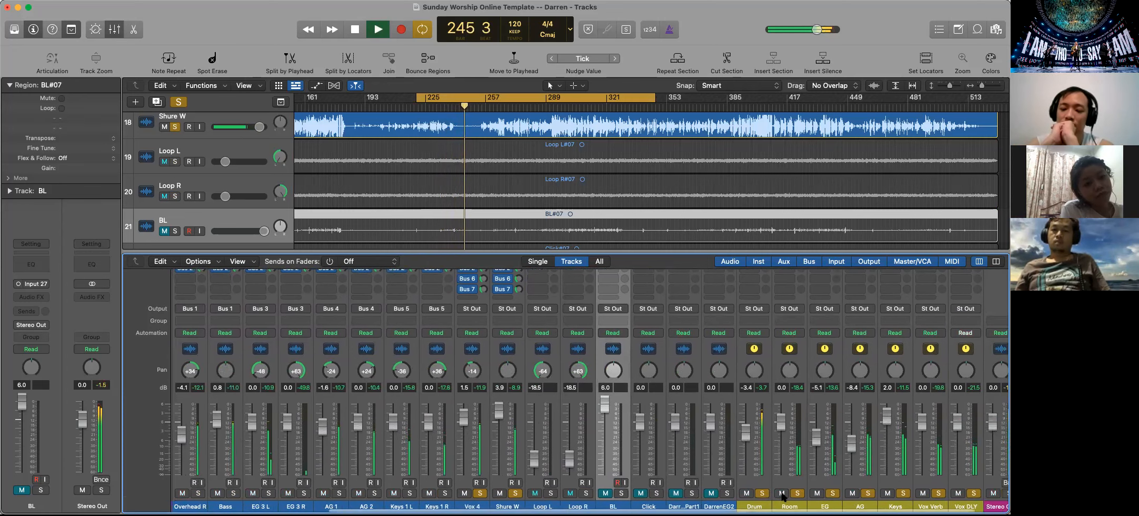
Extend the channel selection from Kick across all the channel strips
scroll(782, 495, "right", 3)
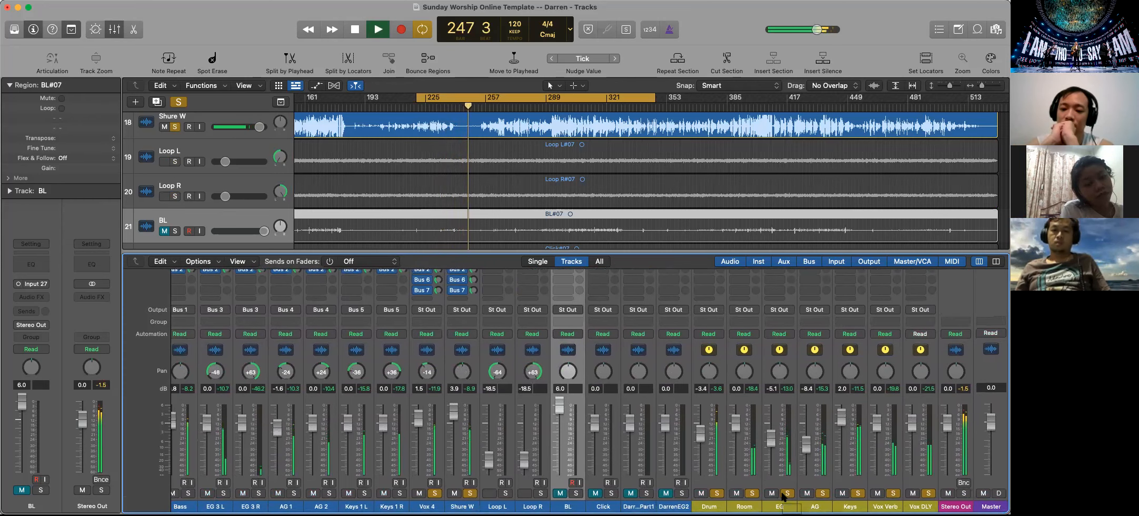
scroll(783, 495, "up", 5)
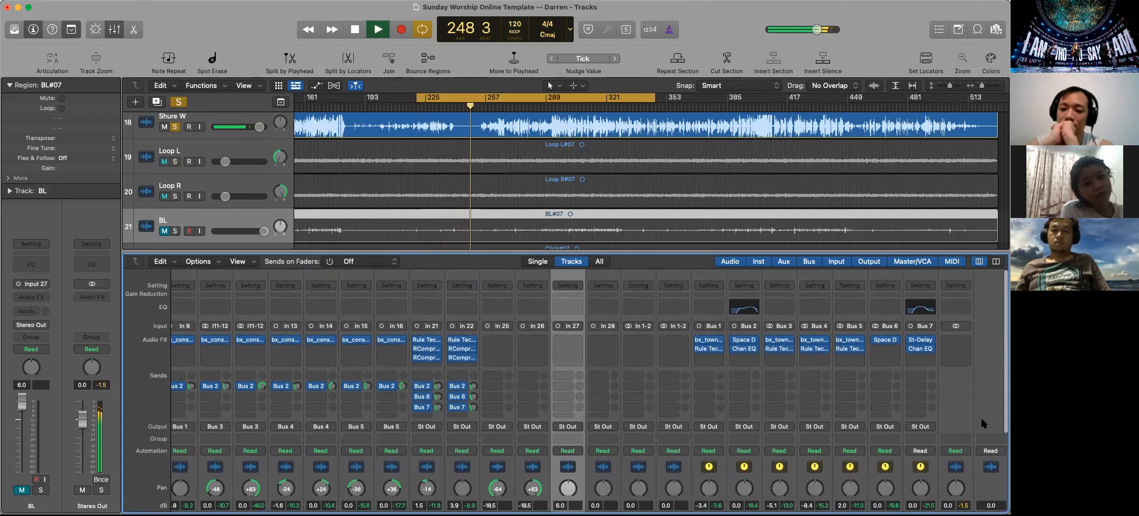
scroll(978, 413, "down", 5)
scroll(655, 421, "left", 10)
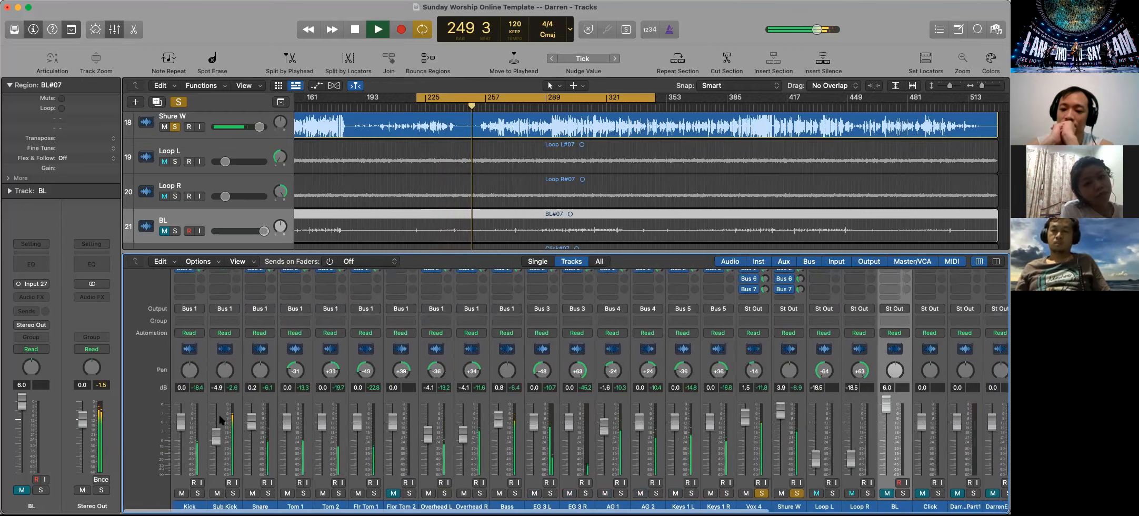
left_click(197, 399)
key("shift+Right")
key("shift+Right")
key("shift+Right")
key("shift+Right")
key("shift+Right")
key("shift+Right")
key("shift+Right")
key("shift+Right")
key("shift+Right")
key("shift+Right")
key("shift+Right")
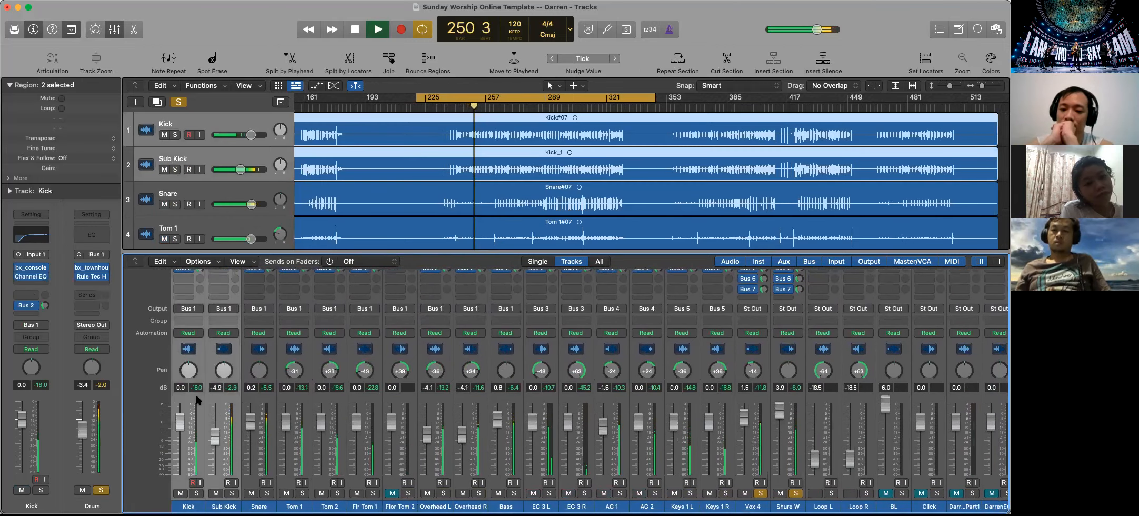
key("shift+Right")
key("shift+Right")
key("shift+Right")
key("shift+Right")
key("shift+Right")
key("shift+Right")
key("shift+Right")
key("shift+Right")
key("shift+Right")
key("shift+Right")
key("shift+Right")
key("shift+Right")
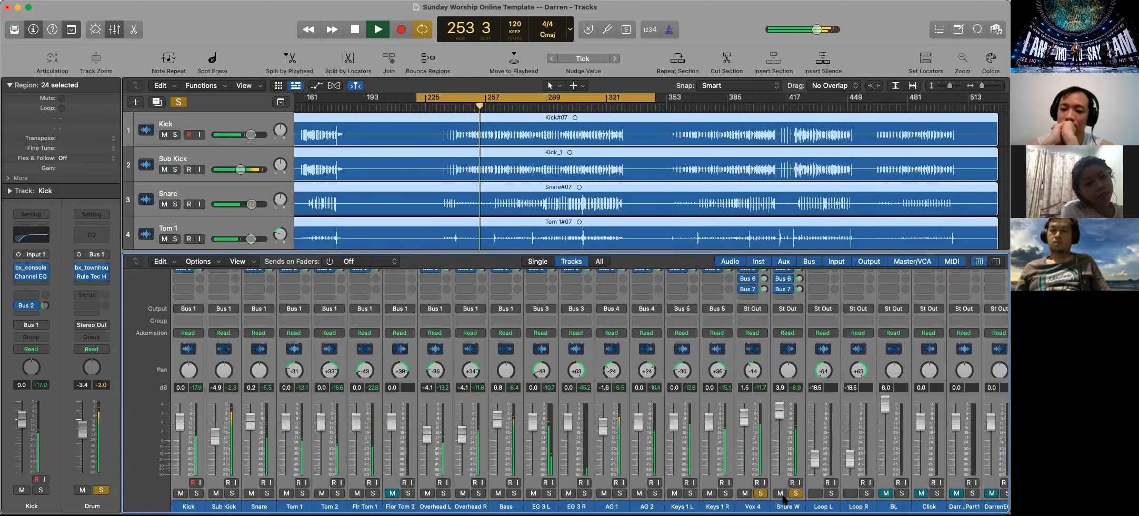
Bypass the plug-ins and sends on all selected channel strips while the mix plays
scroll(774, 495, "right", 10)
scroll(542, 434, "up", 5)
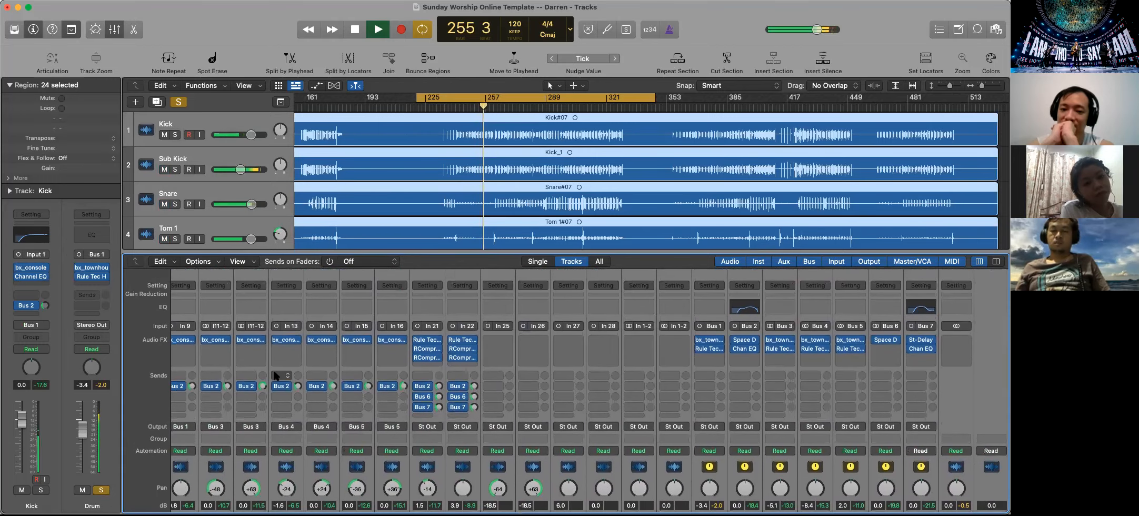
scroll(272, 381, "left", 10)
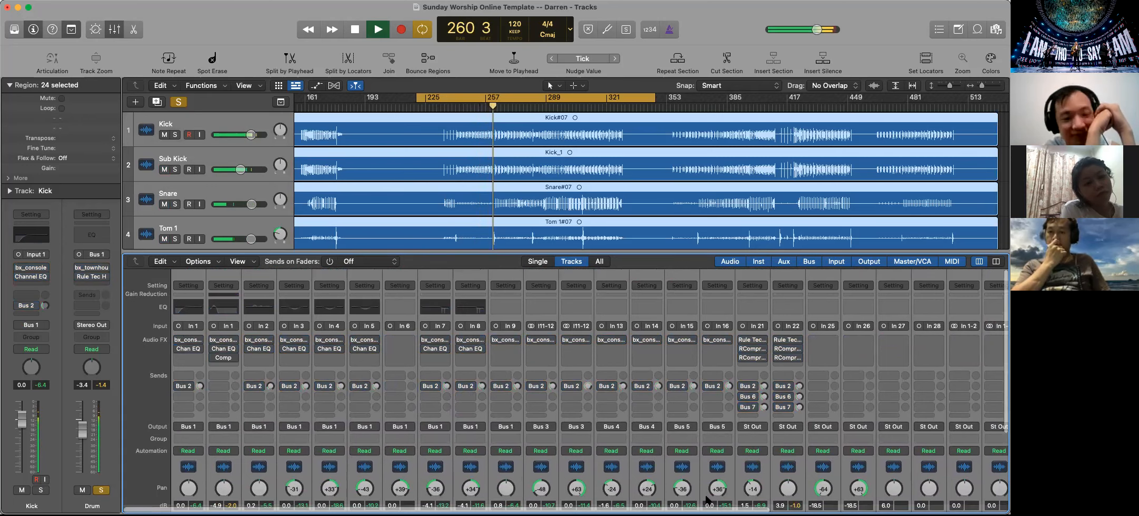
scroll(709, 491, "down", 5)
scroll(710, 492, "up", 5)
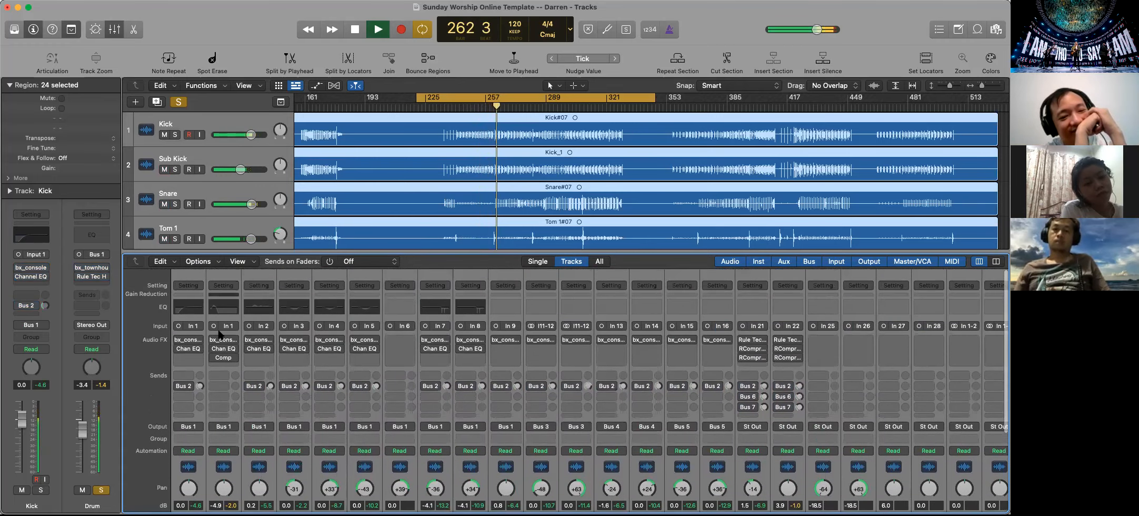
Re-enable the plug-ins and the Bus 2, Bus 6 and Bus 7 sends across the selected channel strips, and stop playback
left_click(178, 340)
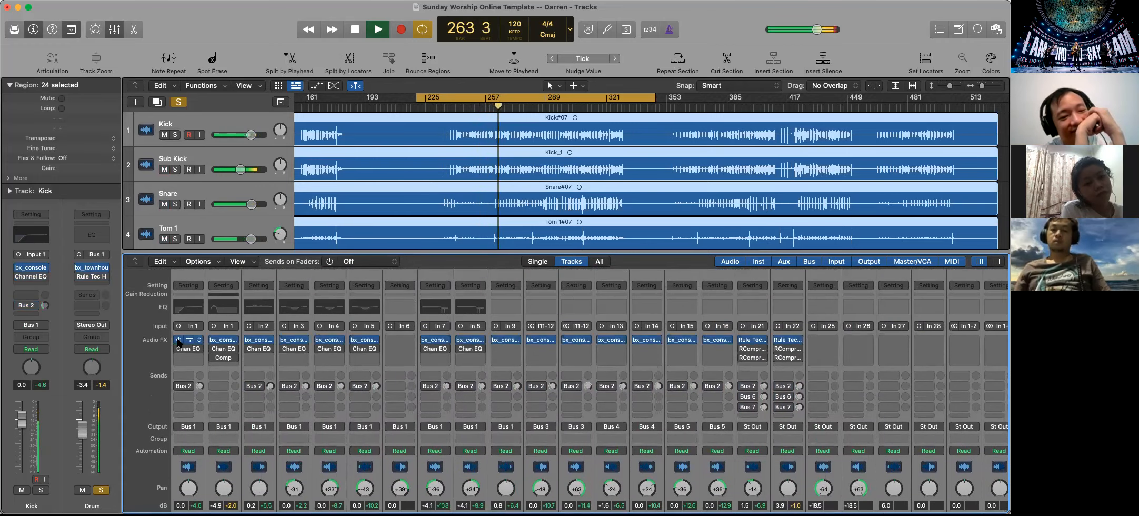
scroll(701, 347, "right", 10)
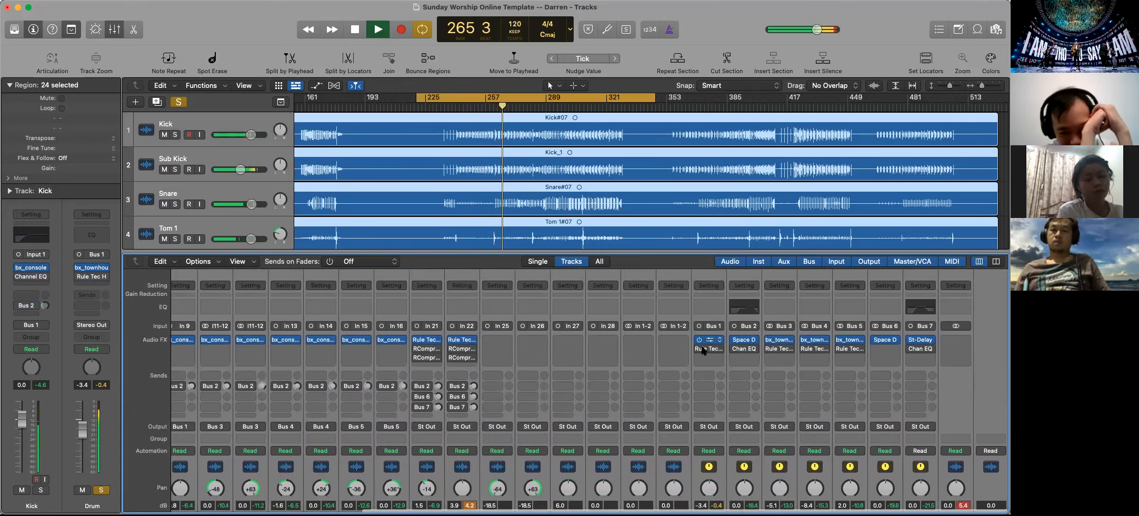
scroll(736, 347, "left", 10)
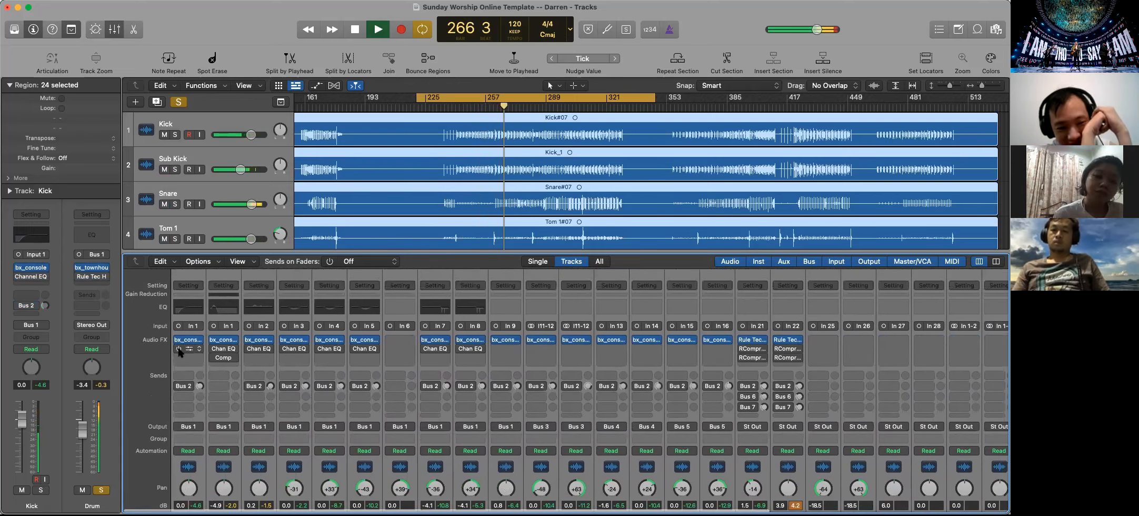
left_click(179, 348)
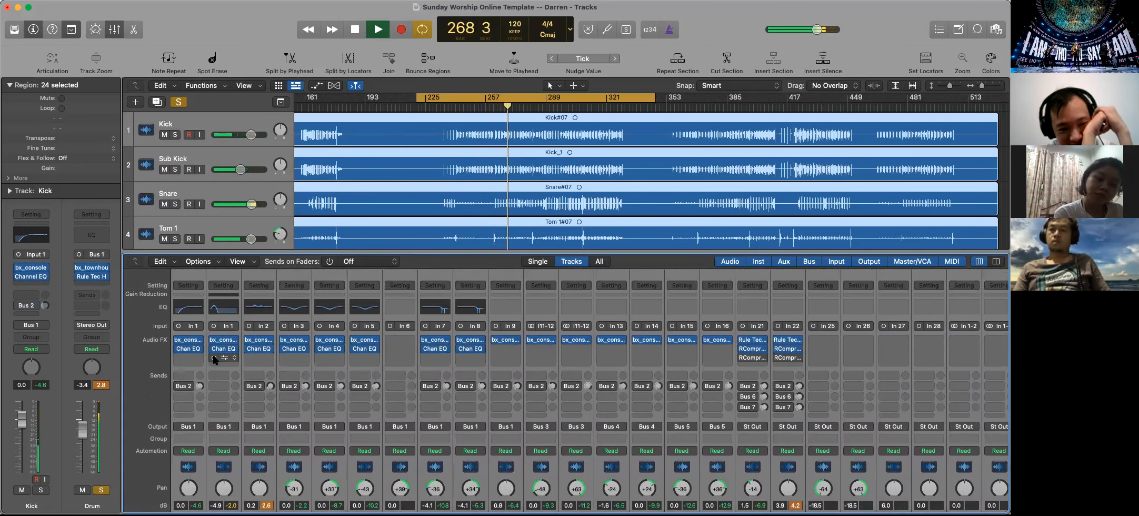
left_click(179, 386)
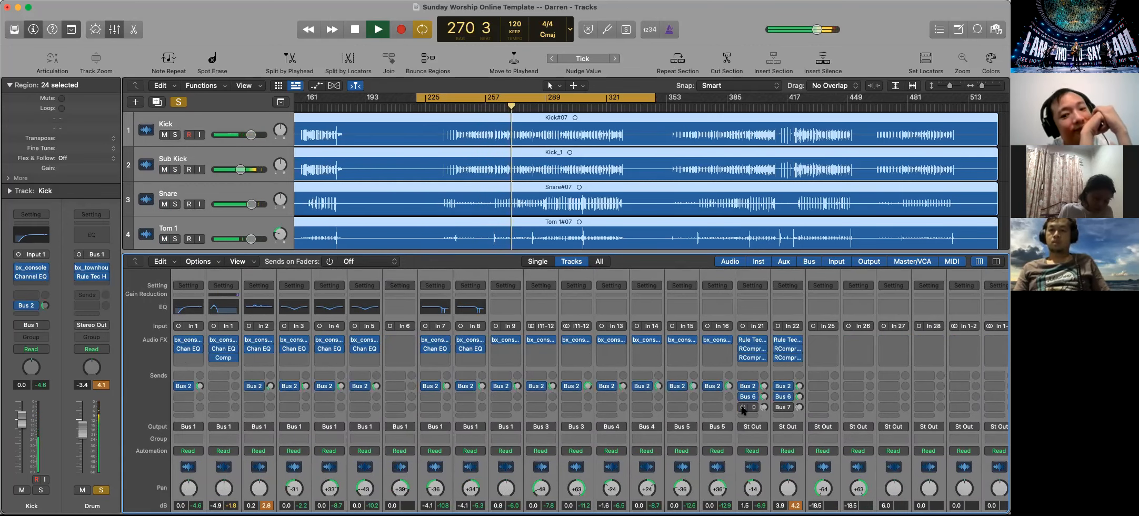
scroll(744, 442, "down", 5)
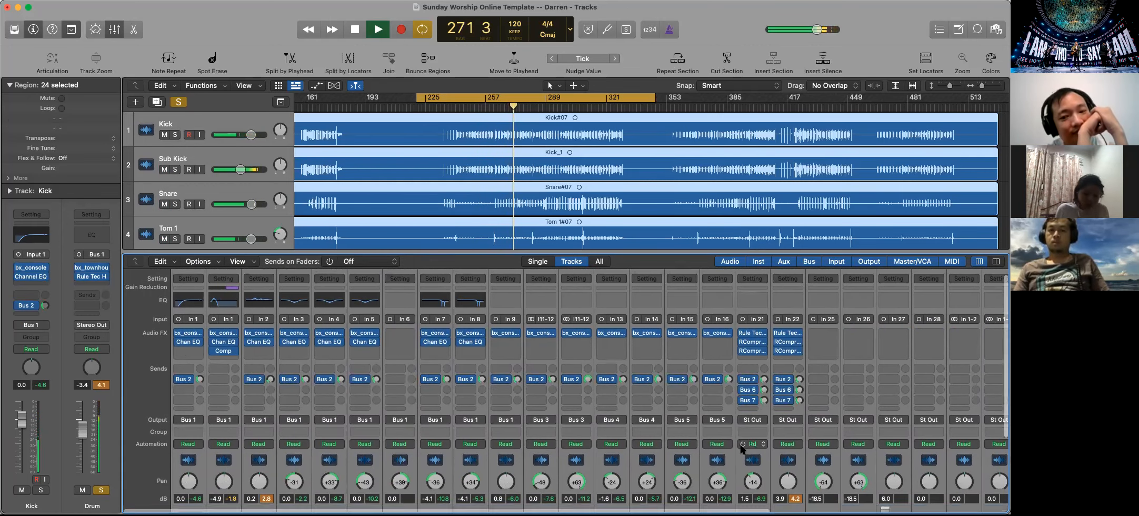
scroll(745, 447, "right", 10)
scroll(745, 450, "up", 1)
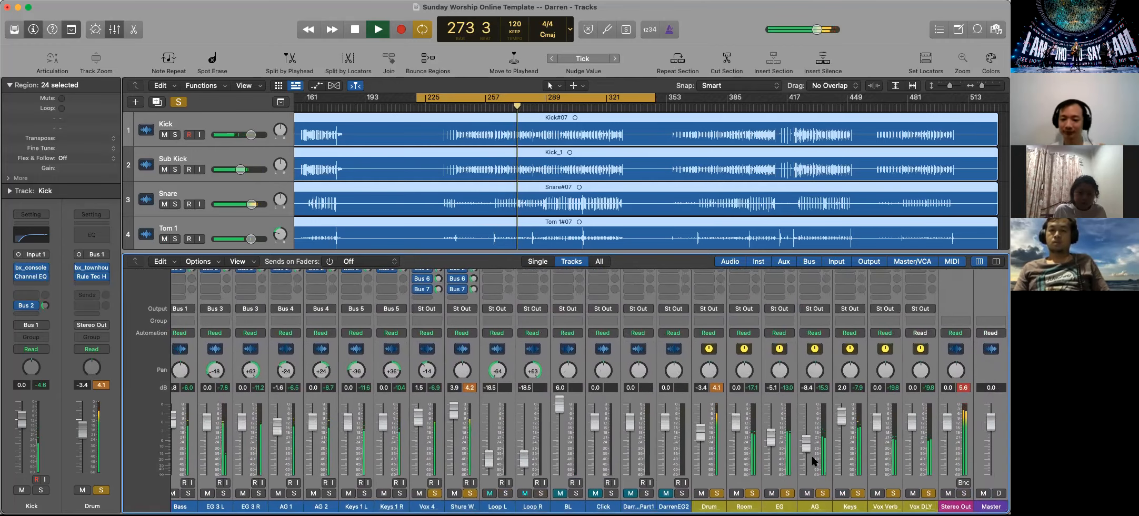
key("space")
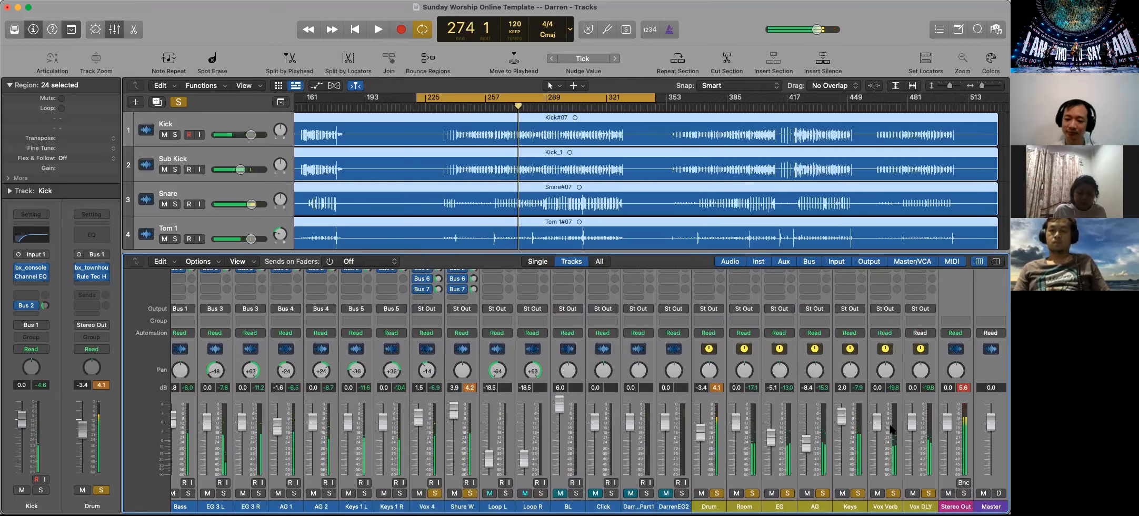
Insert a stereo bx_townhouse Buss Compressor on the Stereo Out and move its window clear of the mixer
scroll(891, 428, "up", 5)
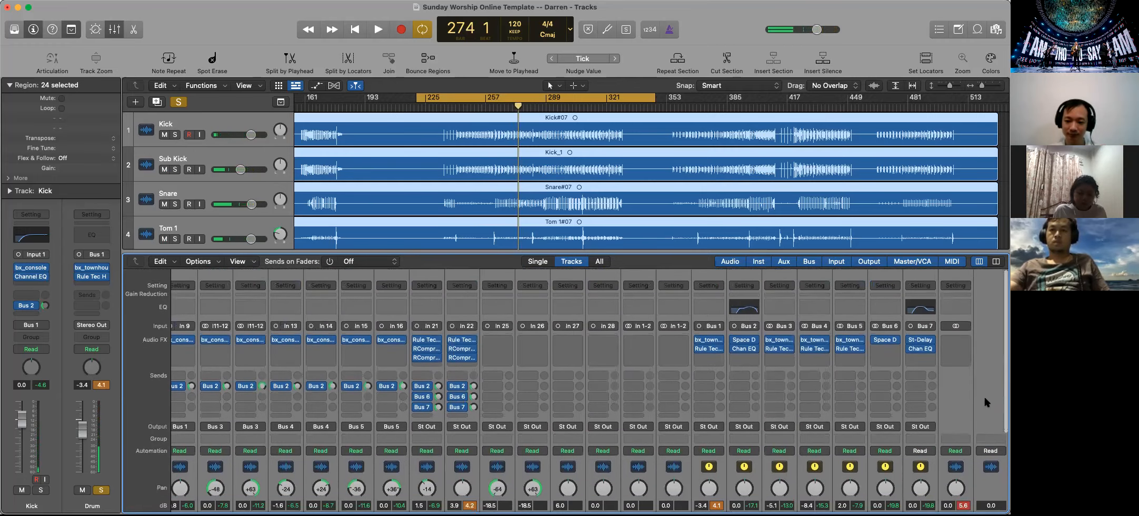
left_click(984, 399)
left_click(954, 342)
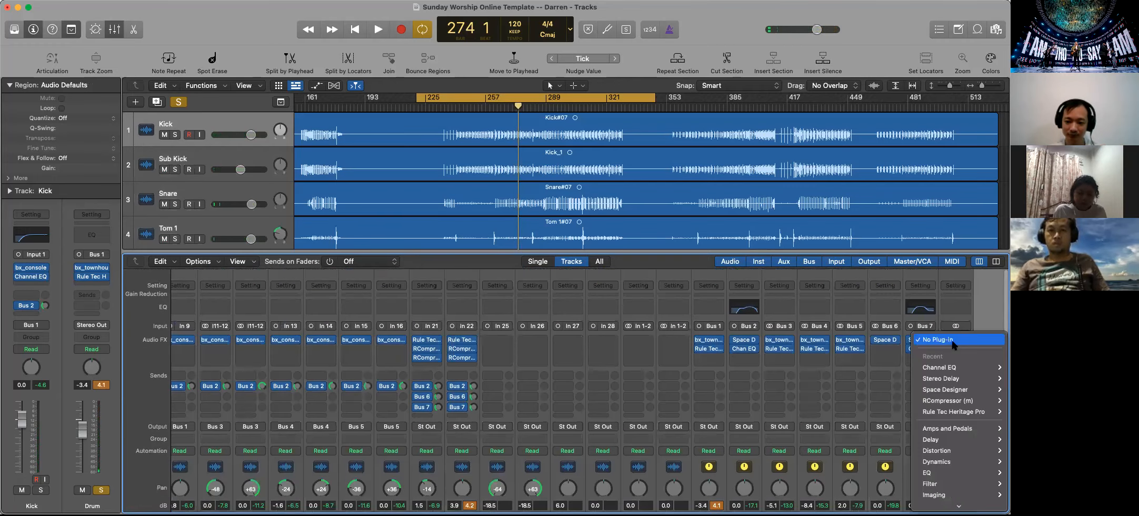
scroll(947, 381, "down", 3)
mouse_move(947, 382)
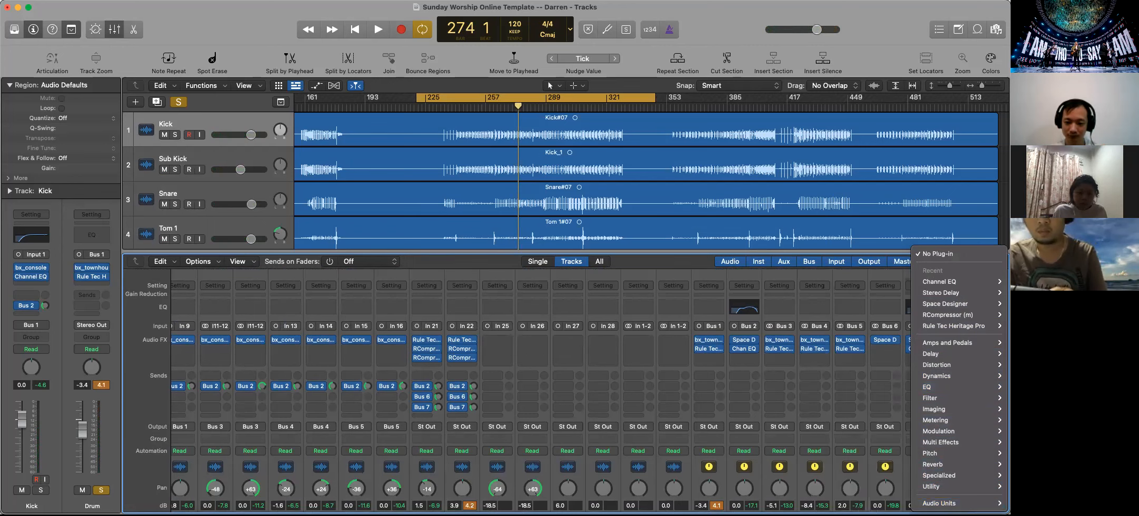
mouse_move(942, 503)
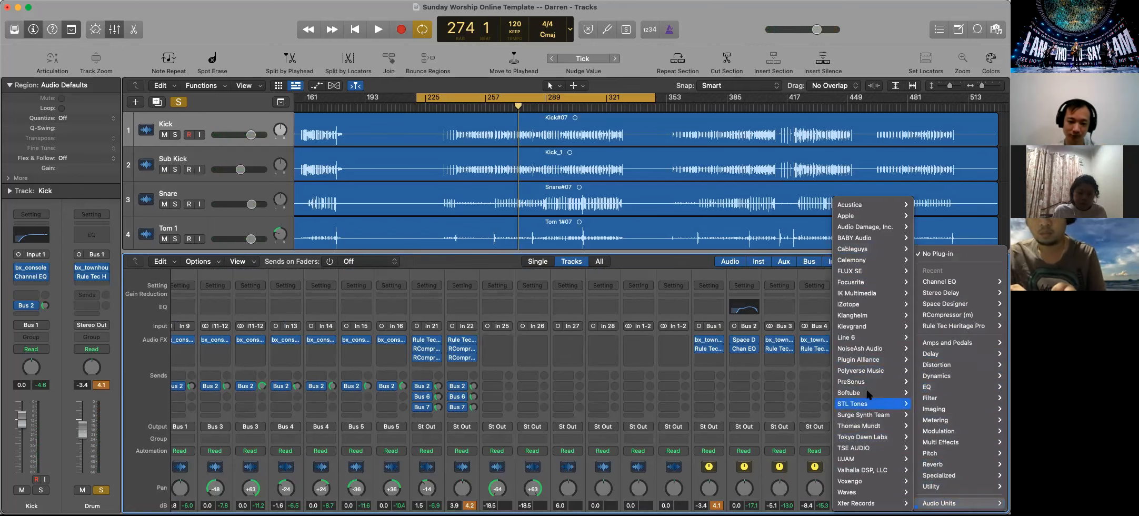
mouse_move(865, 362)
mouse_move(788, 441)
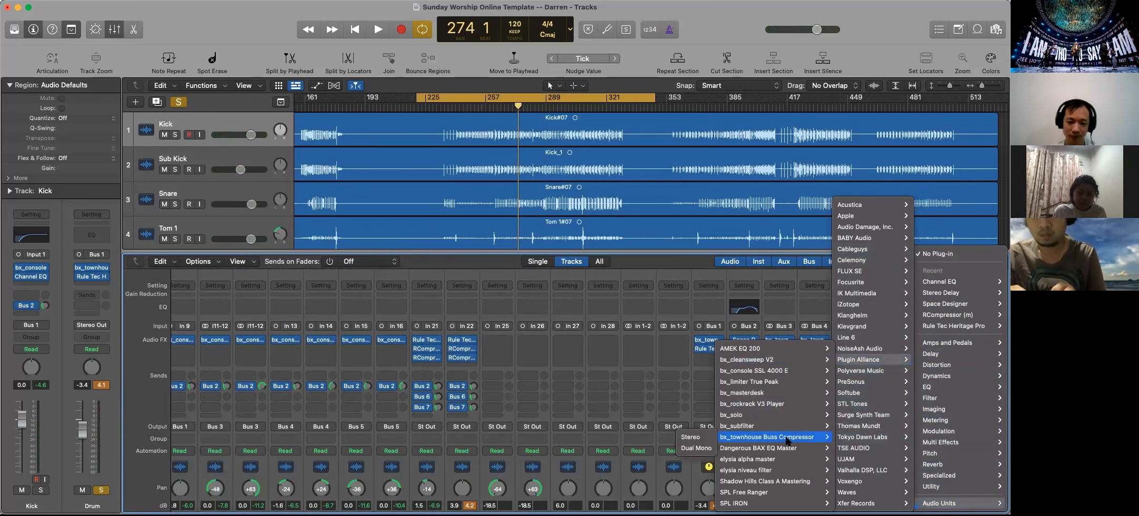
left_click(690, 437)
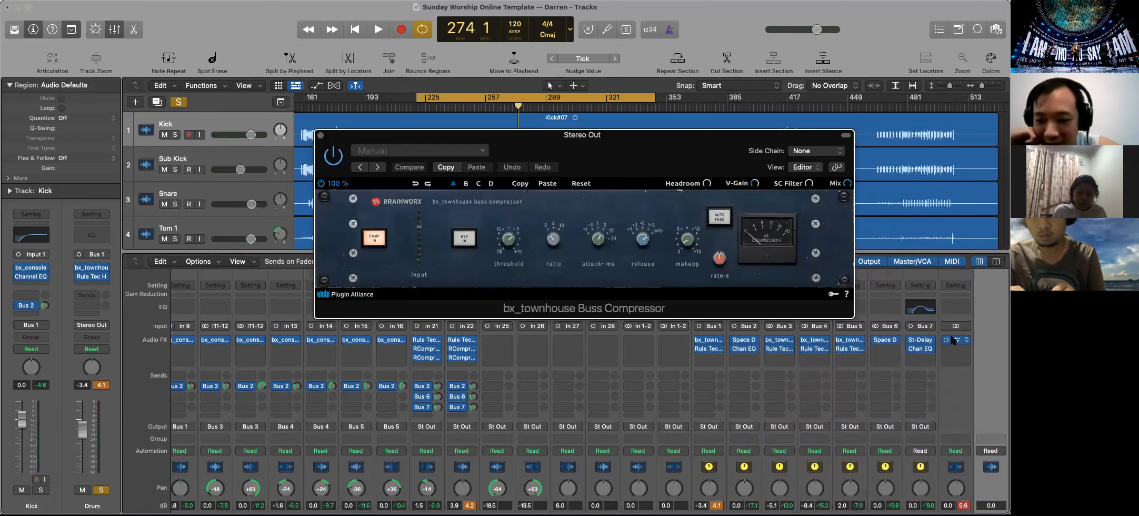
scroll(981, 434, "down", 6)
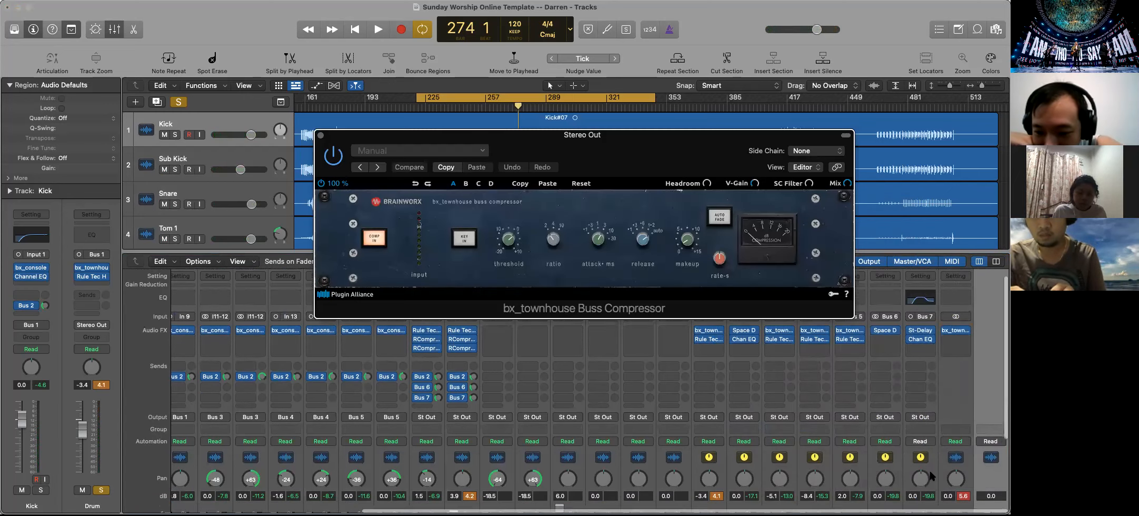
scroll(954, 425, "up", 6)
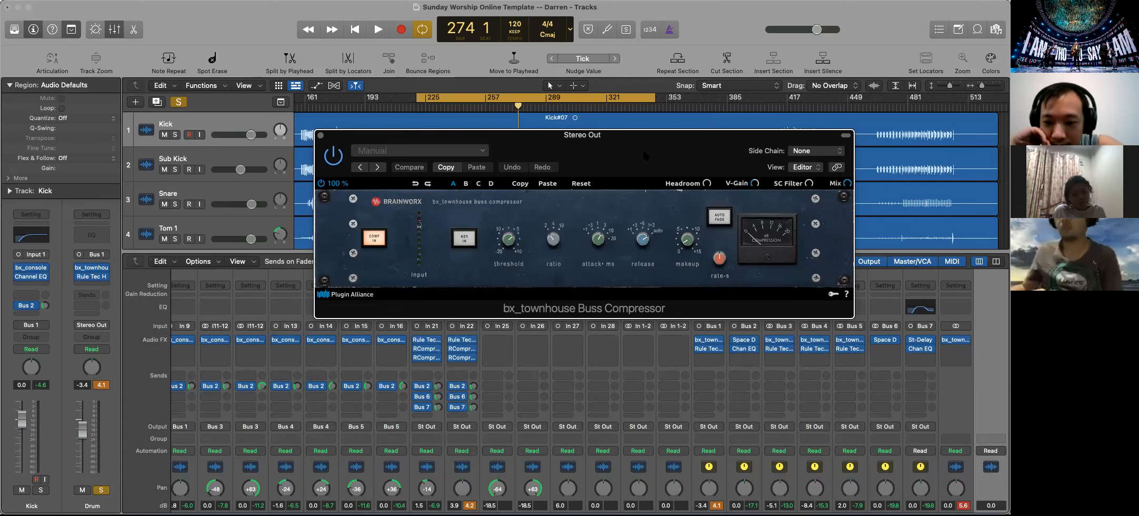
left_click_drag(631, 132, 492, 52)
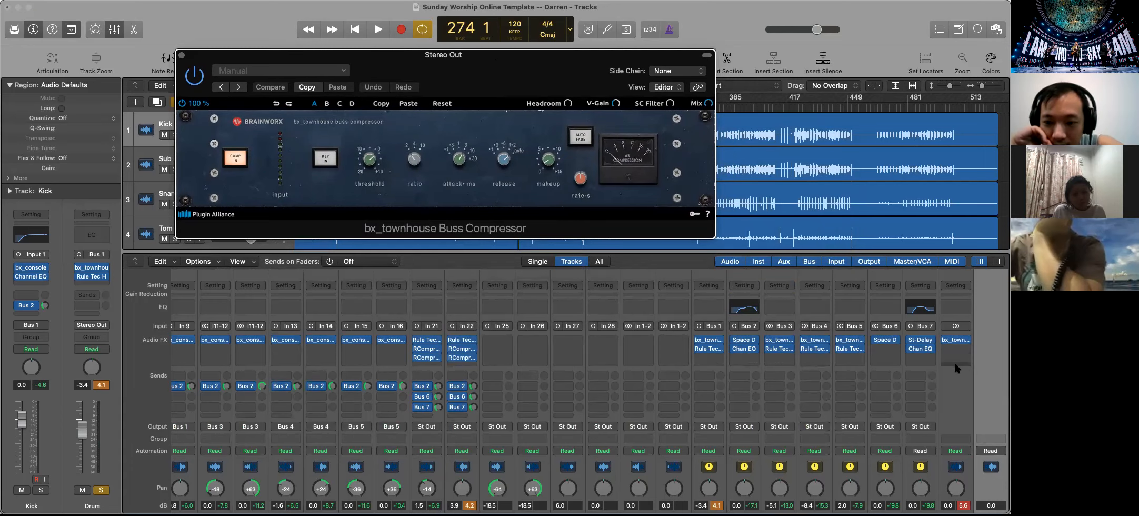
Add a stereo Loudness Meter after the compressor on the Stereo Out and place it beside the compressor window
left_click(885, 349)
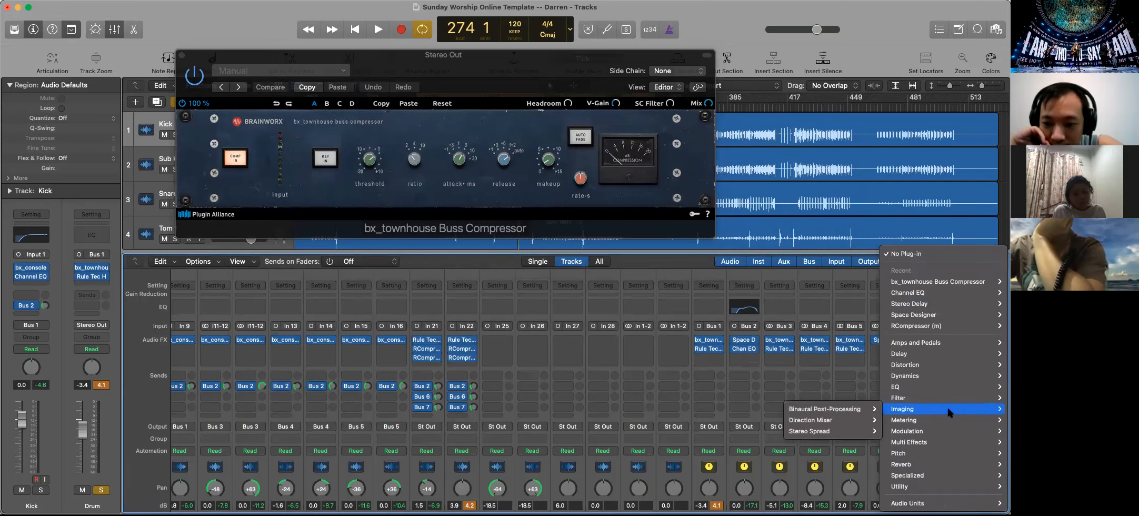
mouse_move(898, 420)
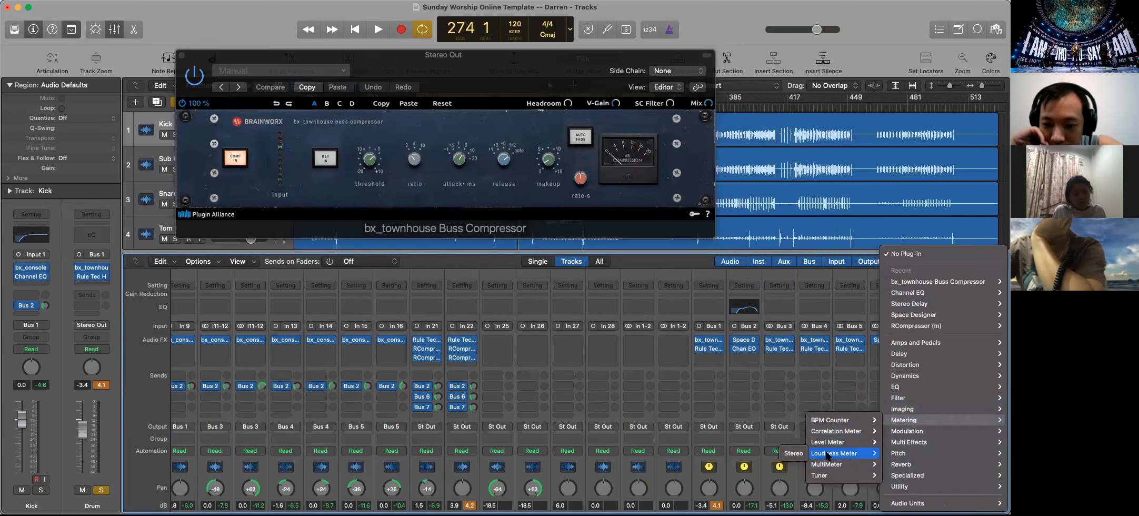
left_click(795, 456)
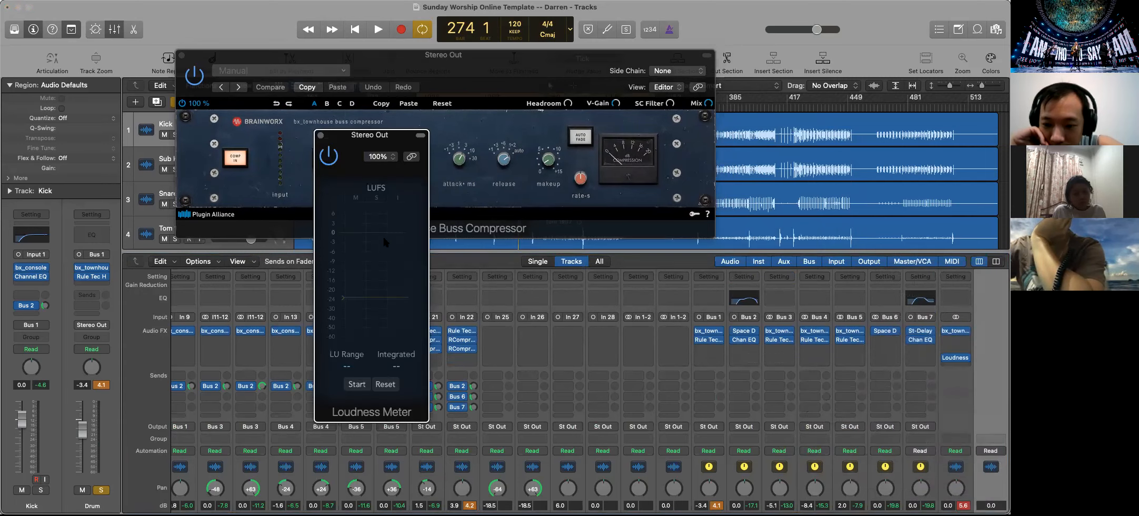
left_click_drag(343, 141, 47, 88)
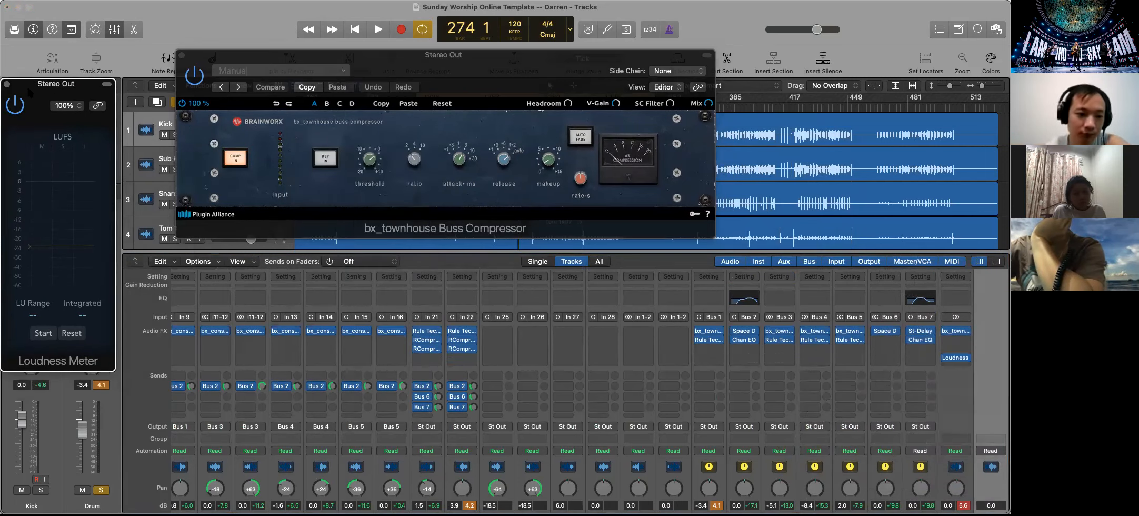
Play the mix and start the integrated loudness measurement with the Stereo Out compressor bypassed, stopping playback after a few bars
key("space")
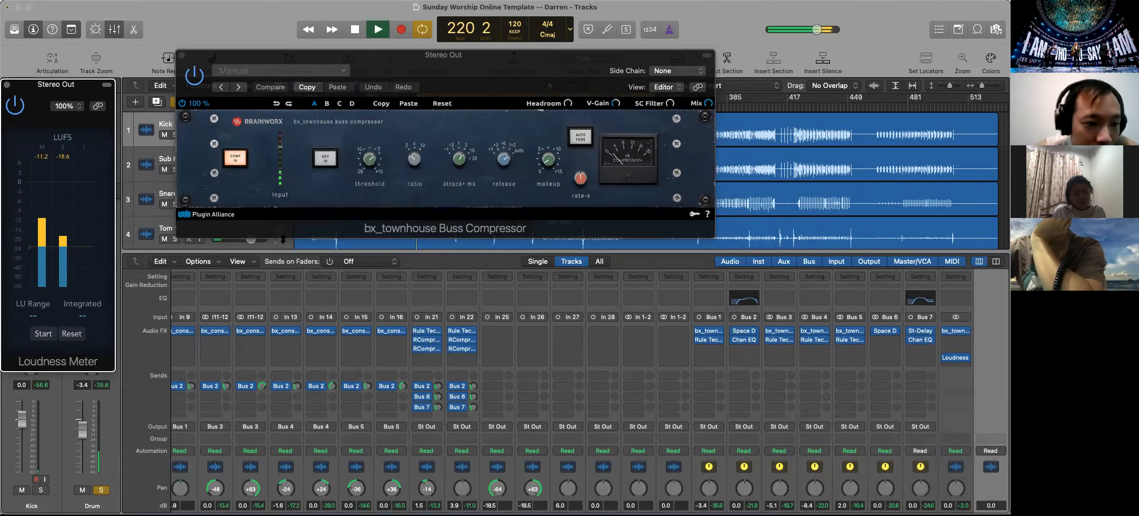
left_click(44, 333)
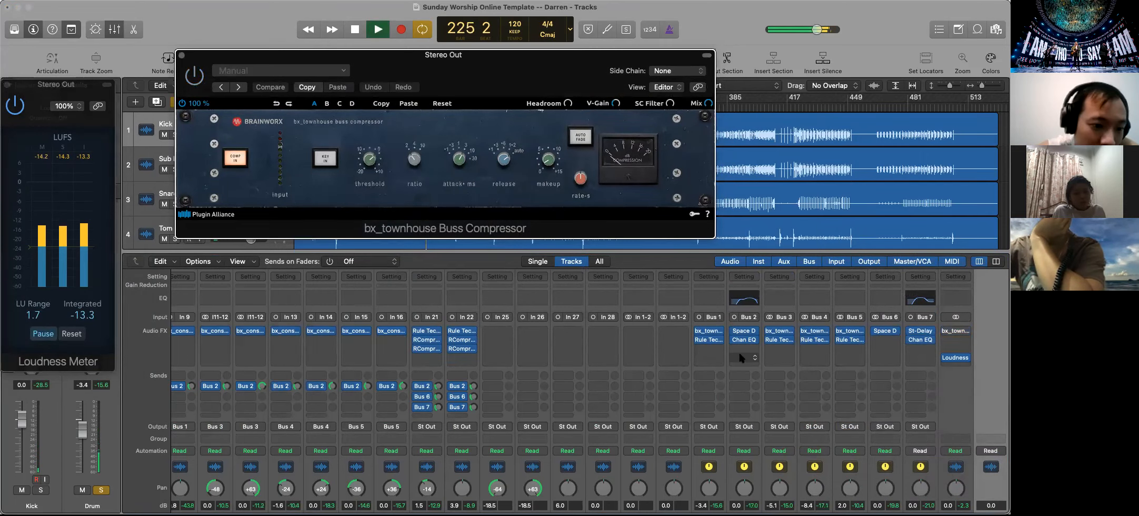
scroll(739, 357, "down", 5)
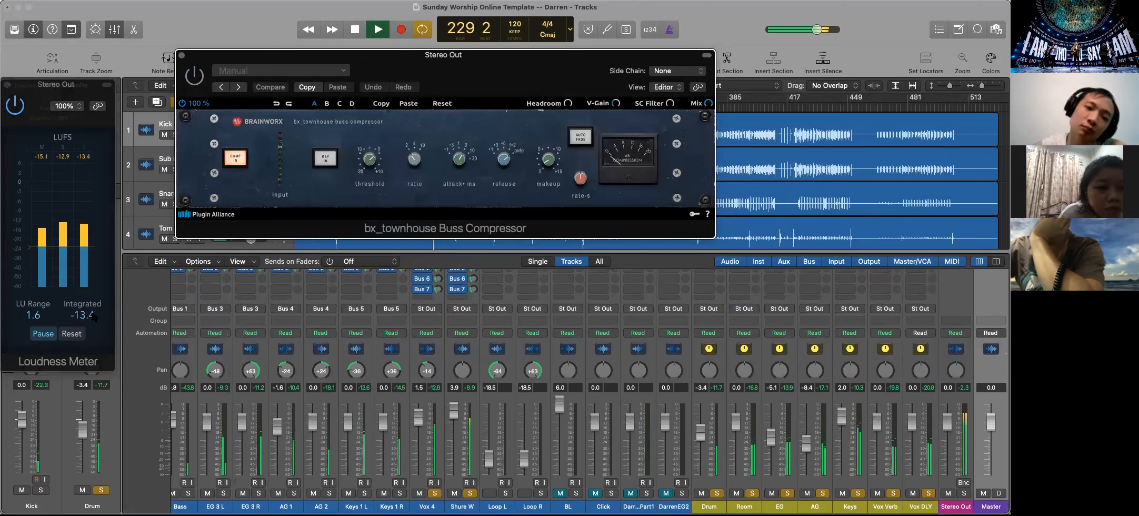
key("space")
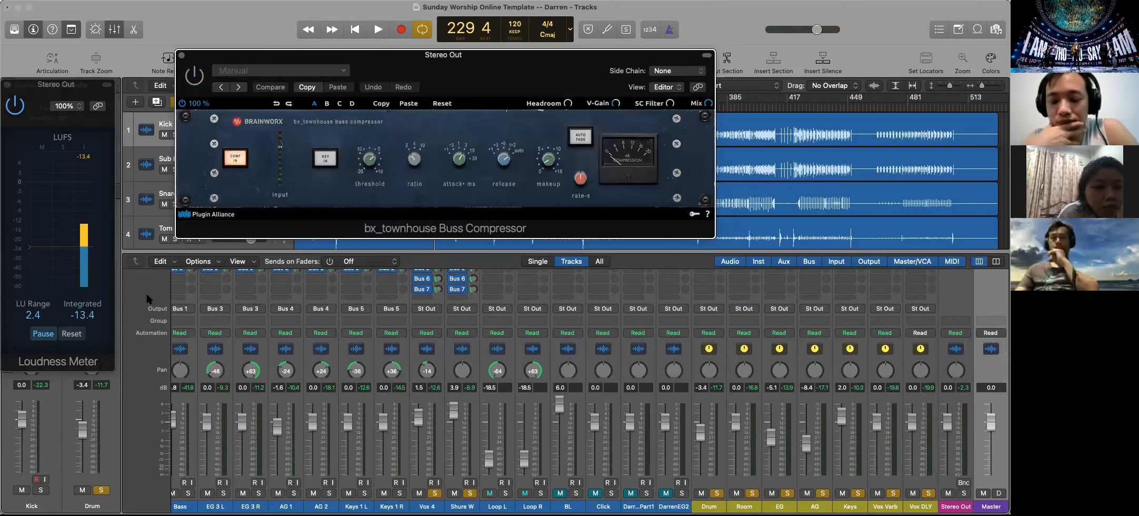
Replay the loop with the compressor bypassed to check the Stereo Out peak level and loudness, and stop it
scroll(148, 298, "up", 5)
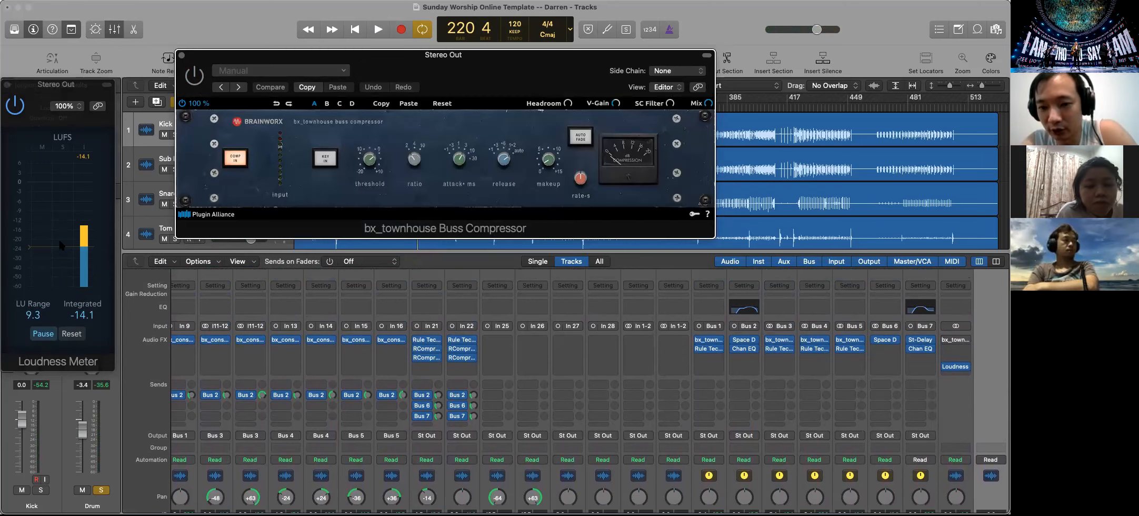
scroll(980, 442, "down", 5)
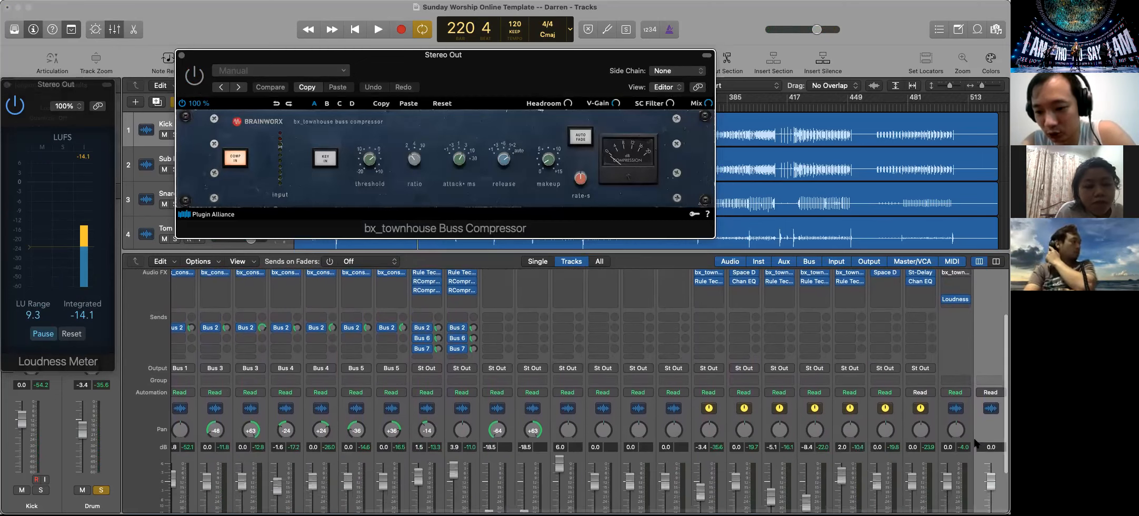
key("space")
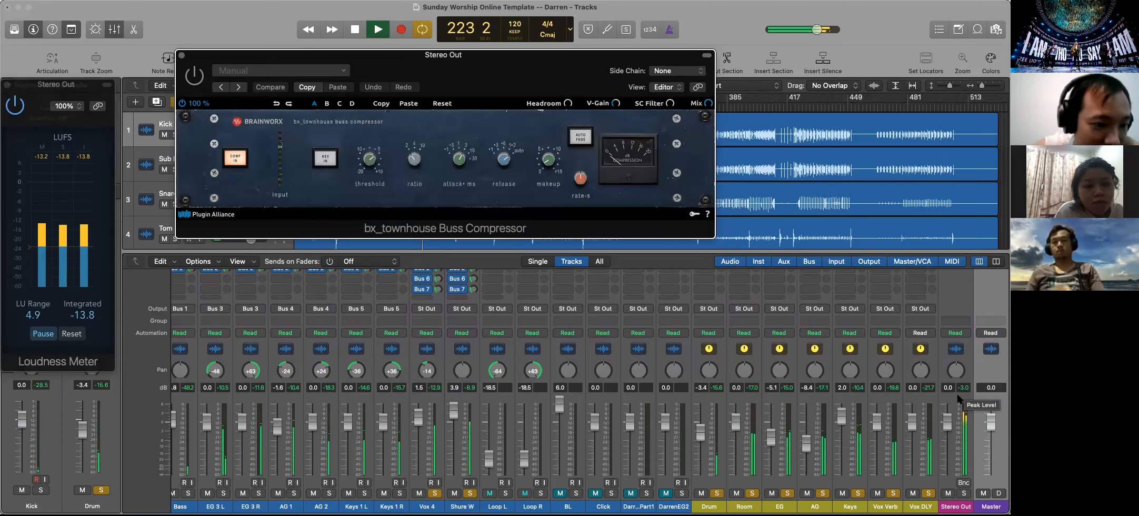
key("space")
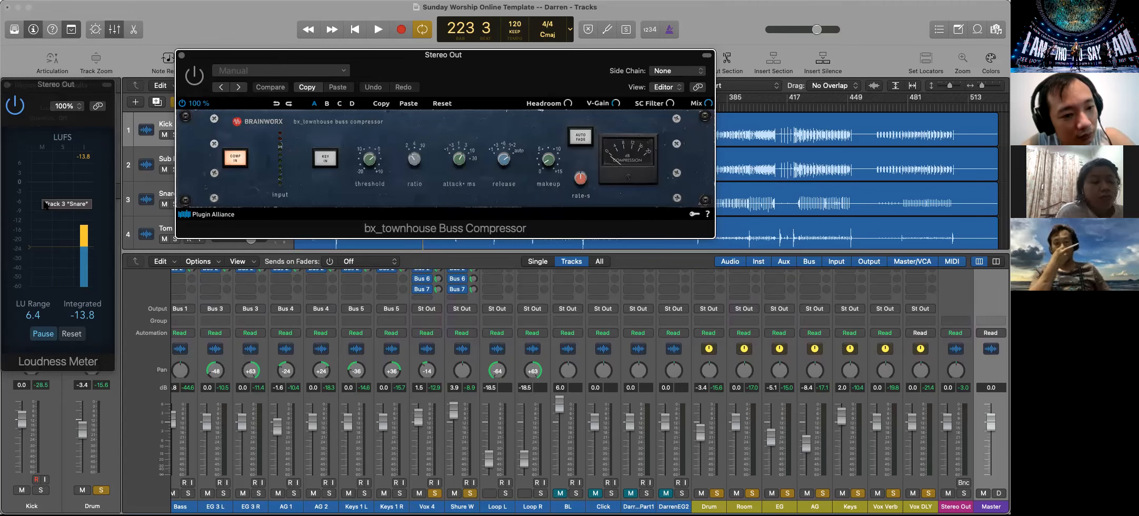
Briefly replay the loop with the channel strips from Kick onward in view, and switch the Stereo Out compressor back on
left_click(24, 197)
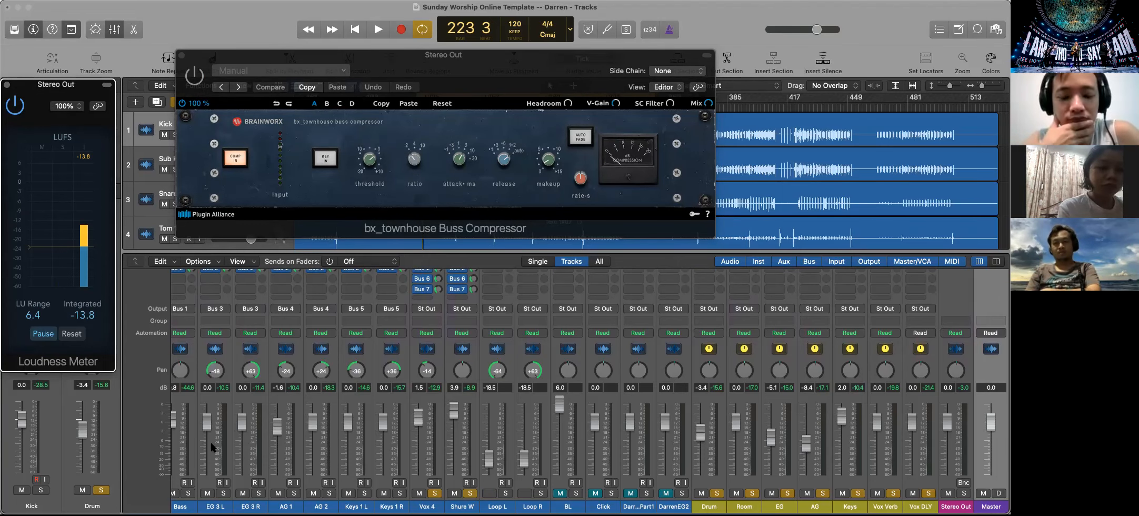
scroll(453, 432, "left", 10)
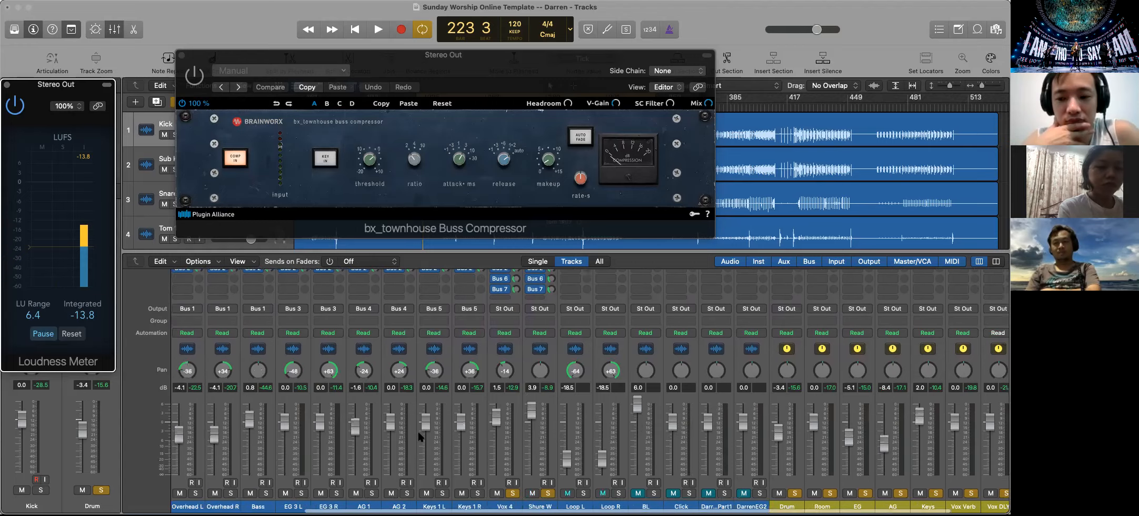
scroll(255, 451, "left", 2)
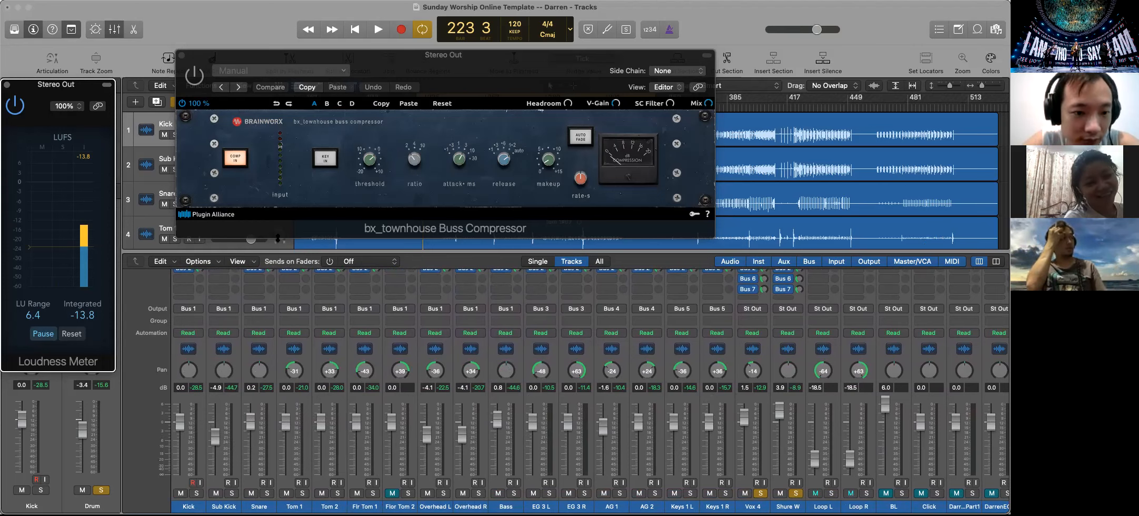
key("space")
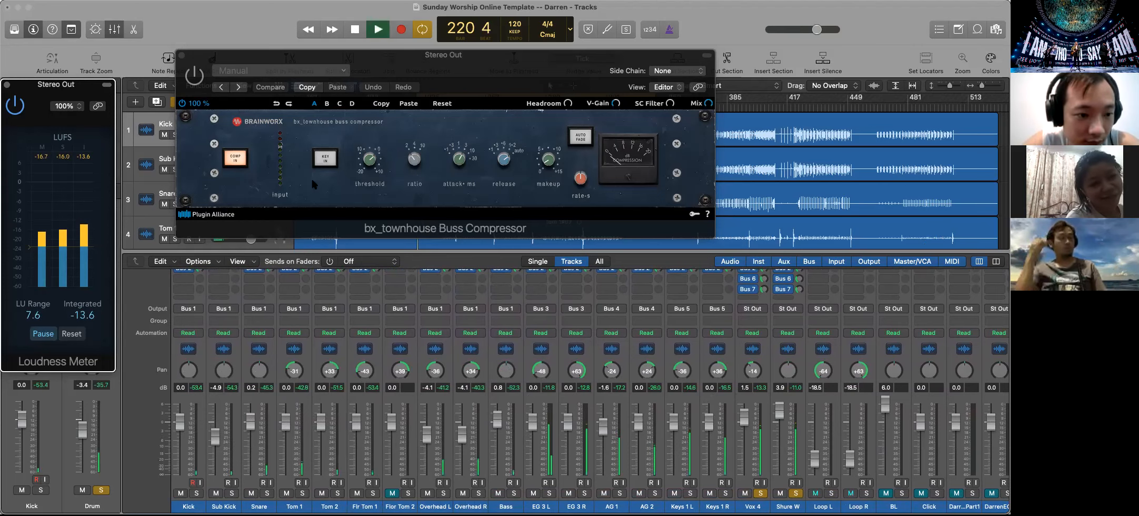
key("space")
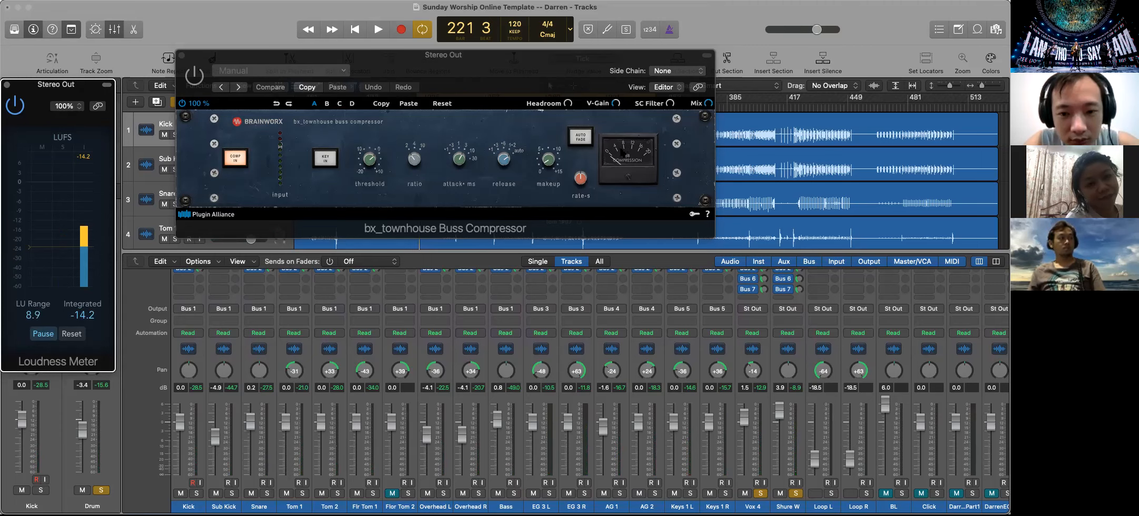
left_click(195, 79)
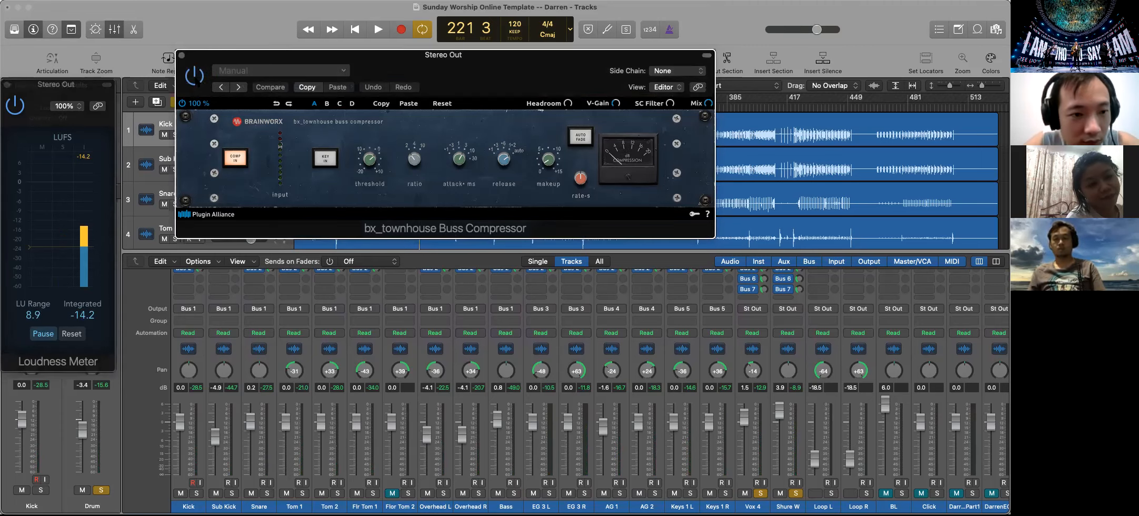
Play the loop with the Stereo Out bus compressor bypassed and fine-tune its attack and makeup settings
key("space")
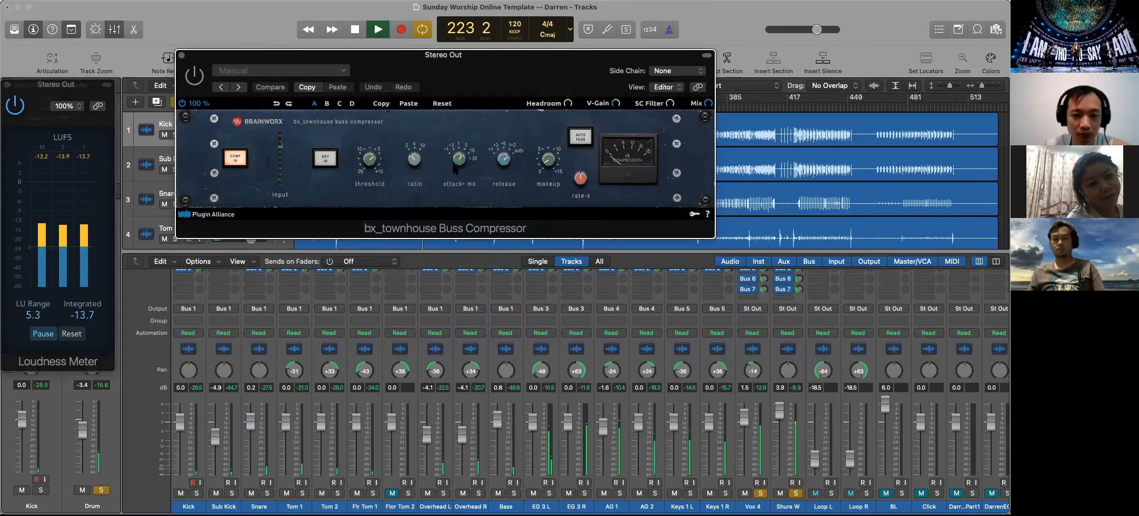
left_click_drag(459, 165, 503, 147)
mouse_move(546, 157)
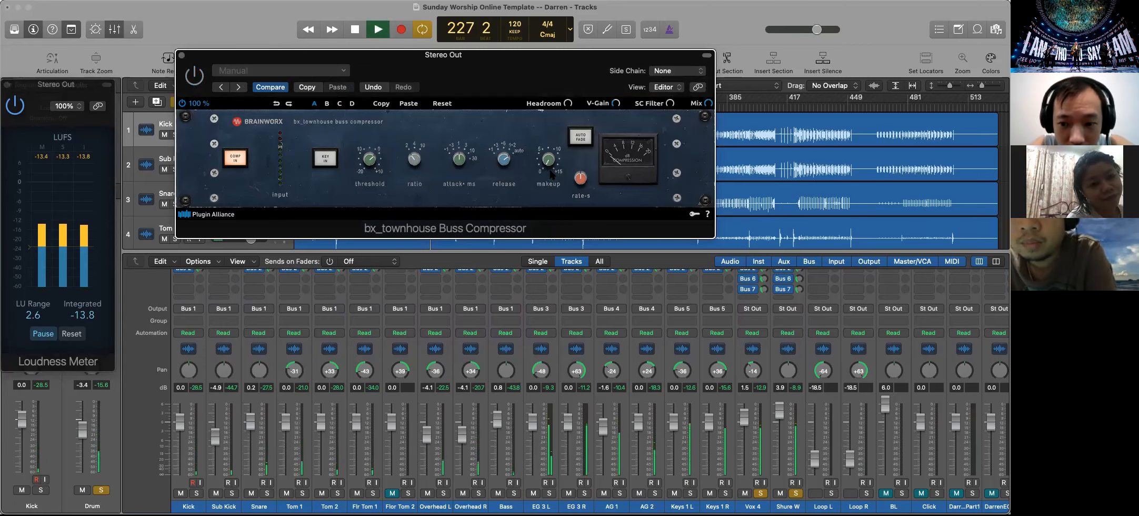
left_click_drag(547, 161, 547, 166)
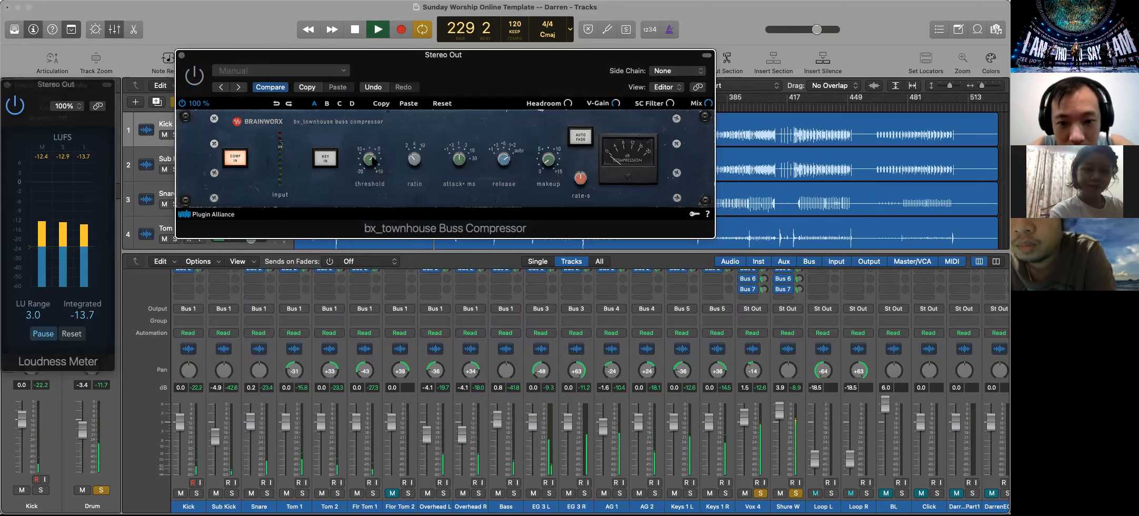
Switch the bus compressor back on and fine-tune its threshold while the loop plays
mouse_move(367, 165)
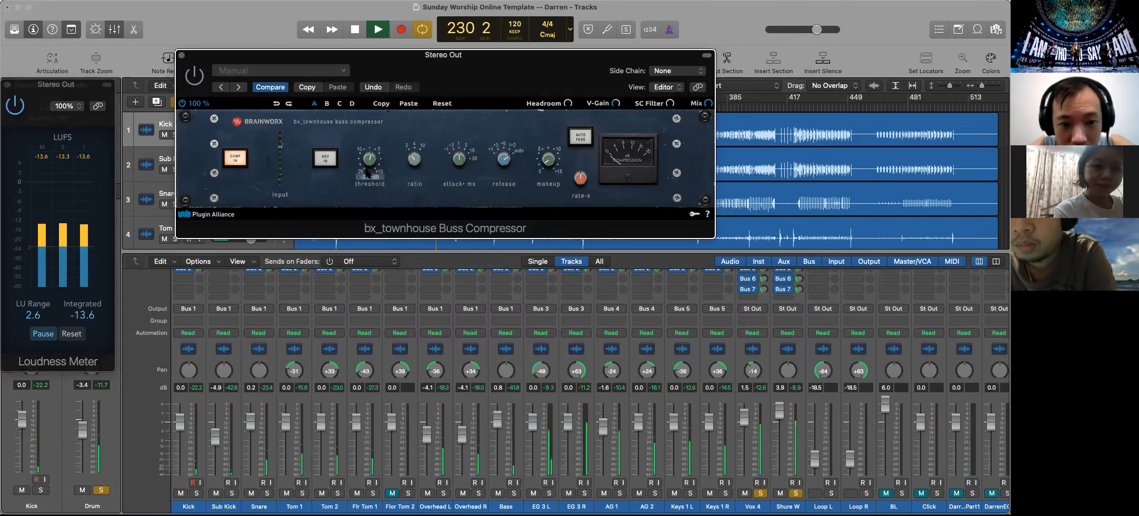
left_click_drag(367, 181, 362, 152)
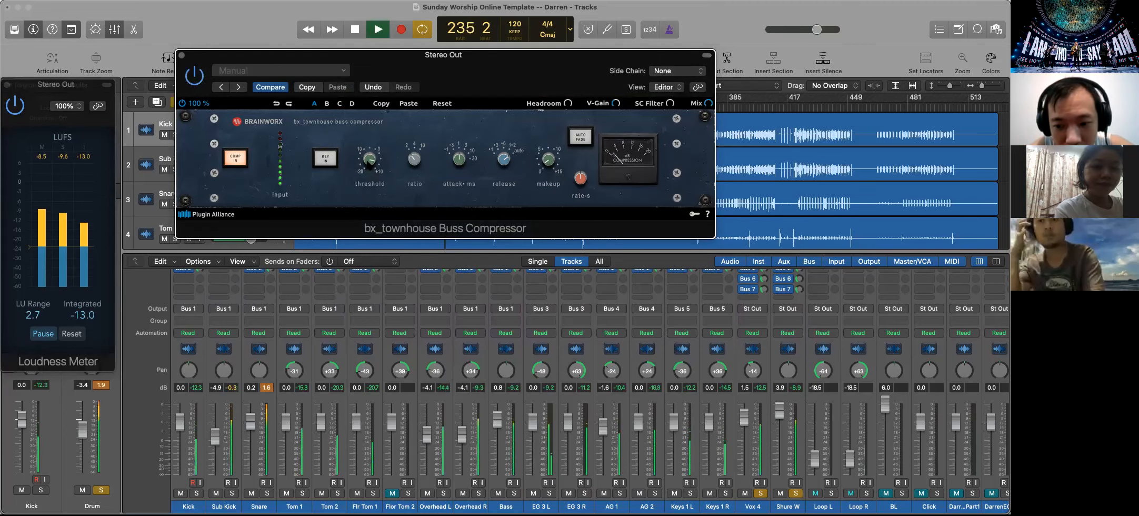
left_click_drag(368, 162, 368, 188)
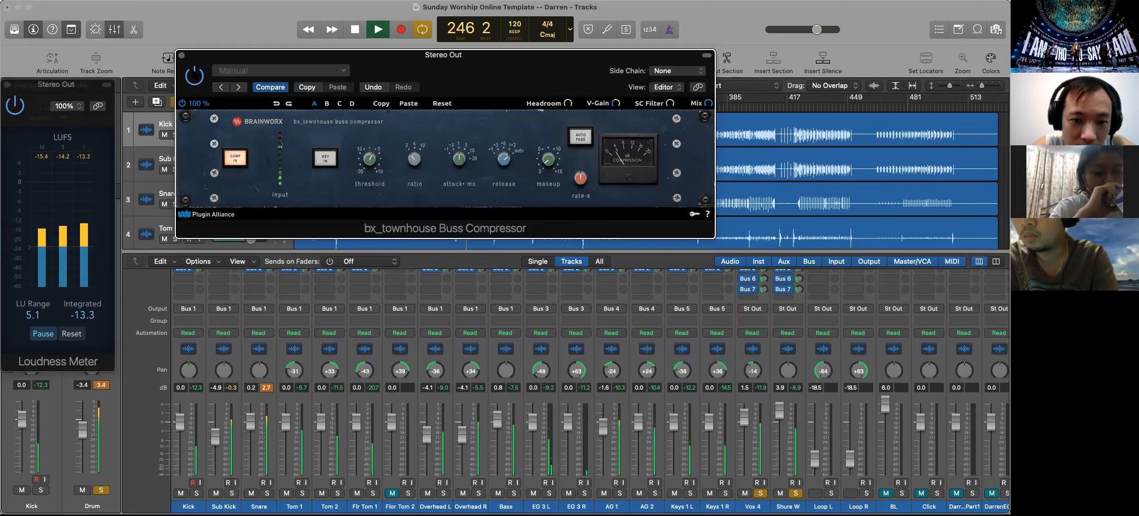
mouse_move(370, 166)
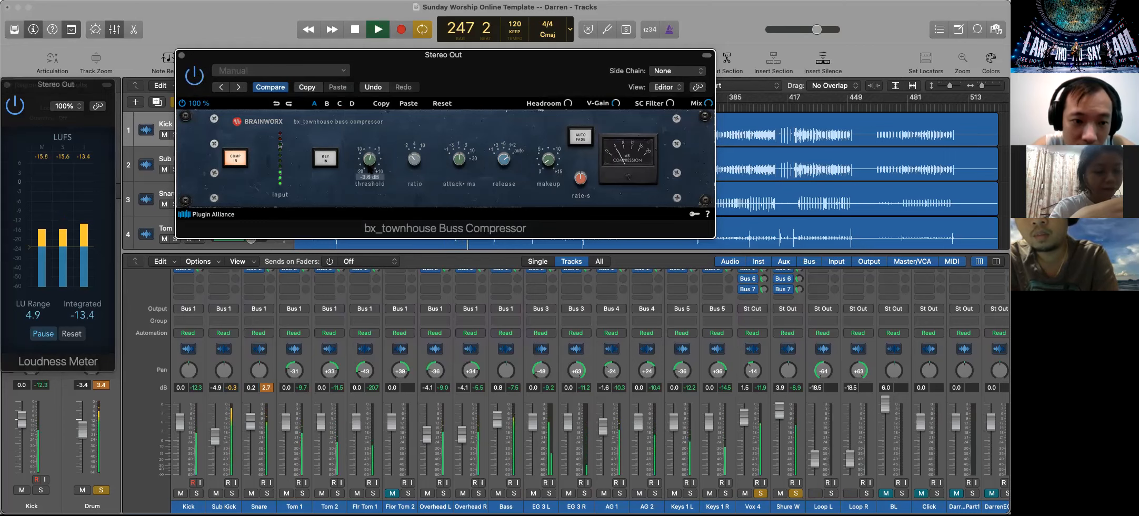
scroll(369, 169, "down", 2)
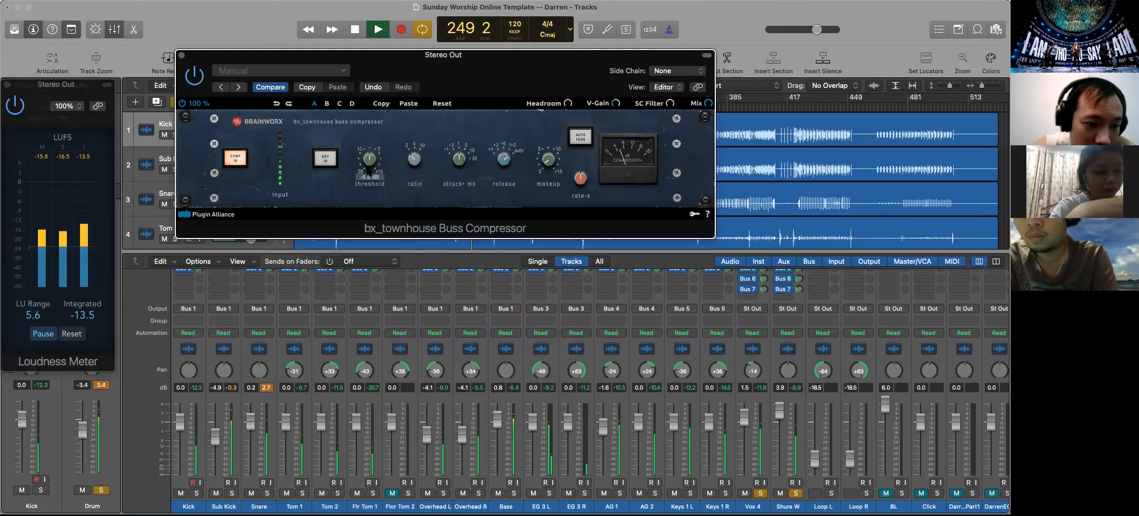
left_click_drag(367, 167, 368, 158)
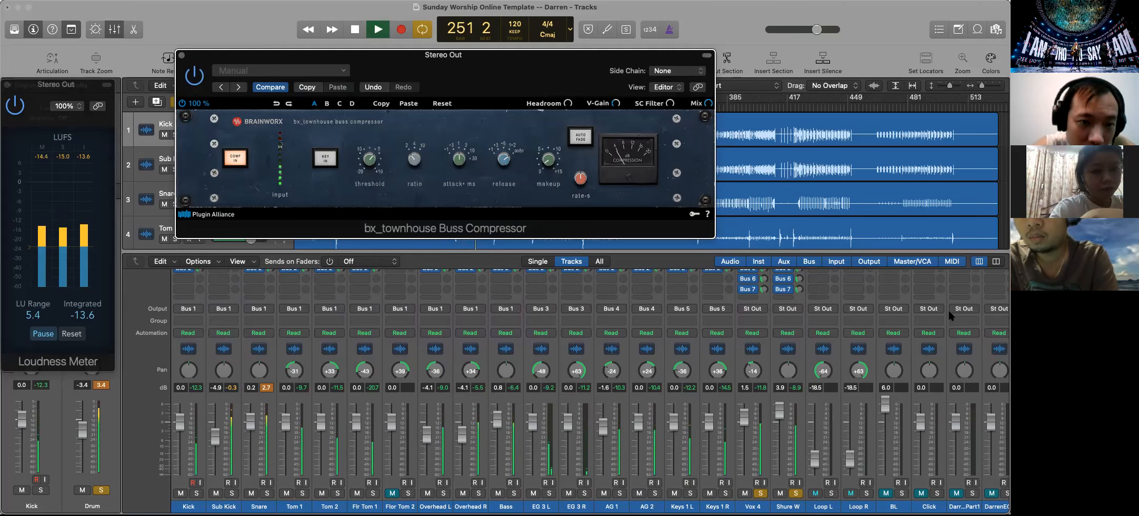
Insert a Multipressor on the Stereo Out between the bus compressor and the Loudness Meter, and stop playback
scroll(835, 343, "right", 10)
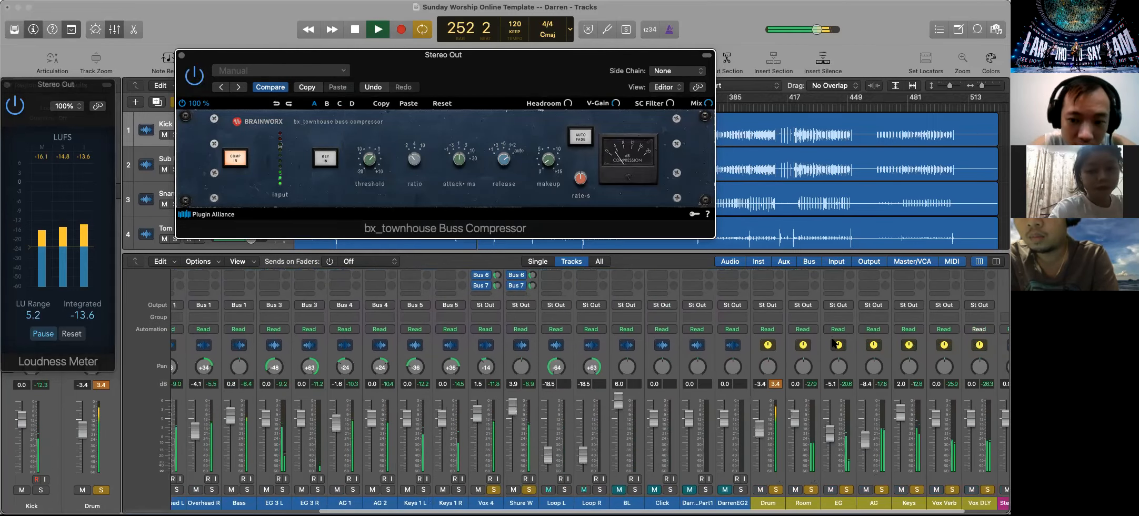
scroll(834, 343, "right", 3)
scroll(957, 401, "up", 10)
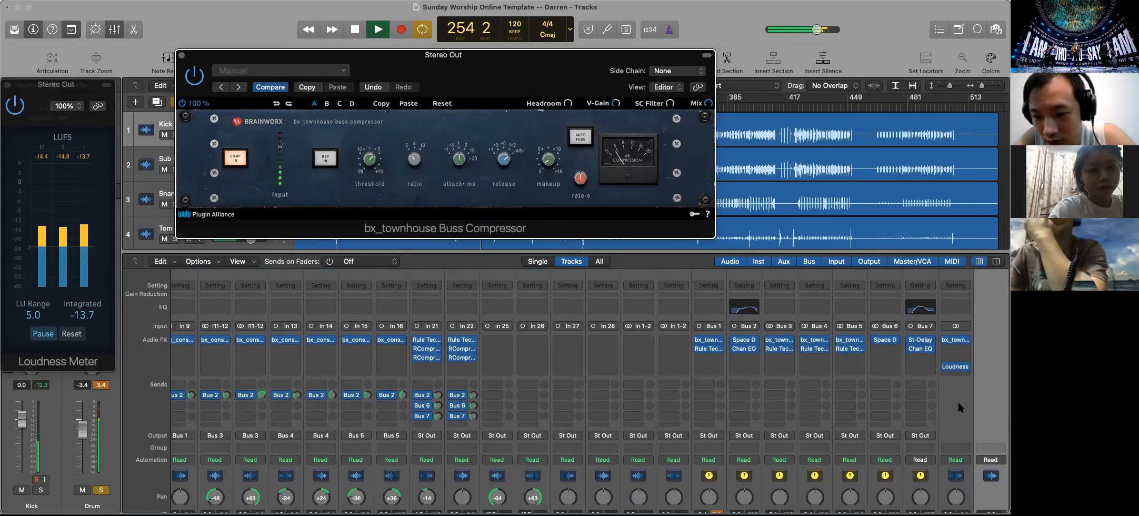
left_click(953, 347)
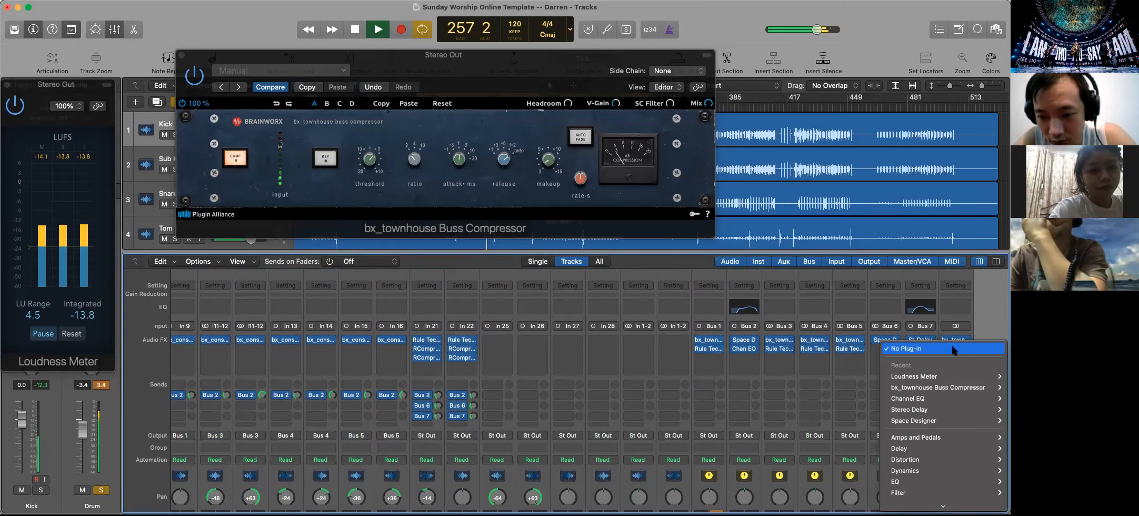
mouse_move(944, 387)
scroll(939, 386, "down", 4)
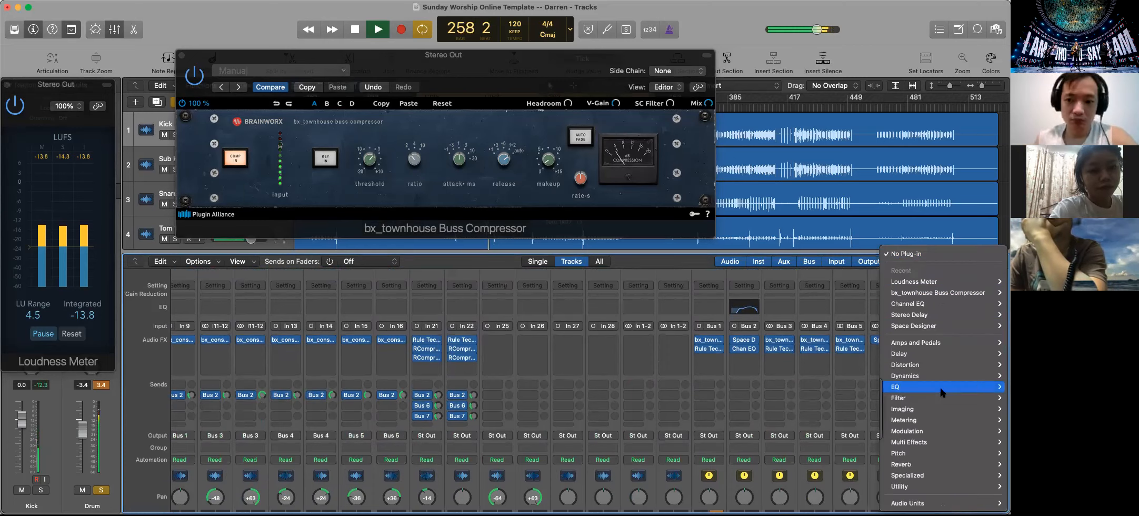
mouse_move(929, 415)
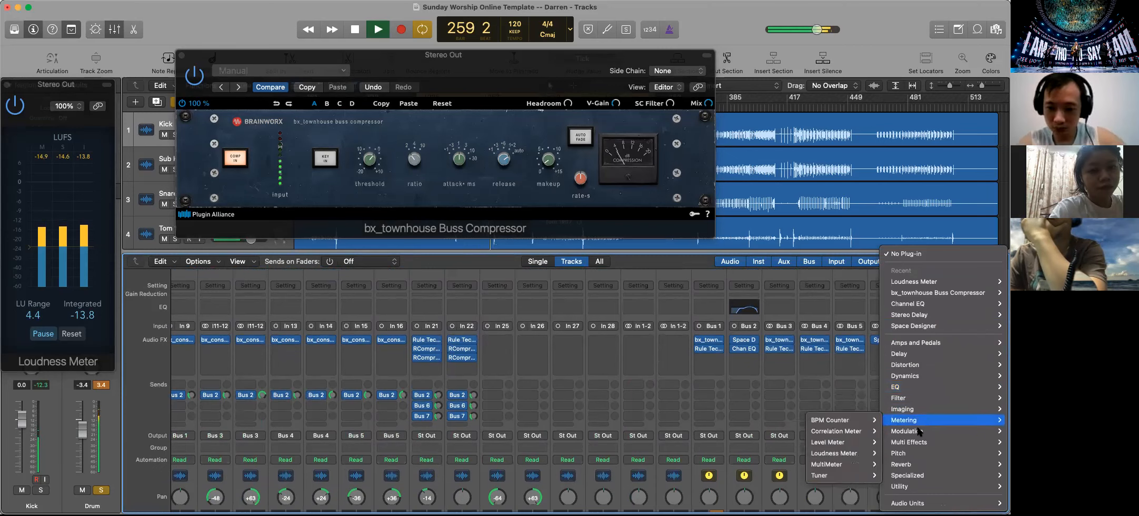
mouse_move(910, 442)
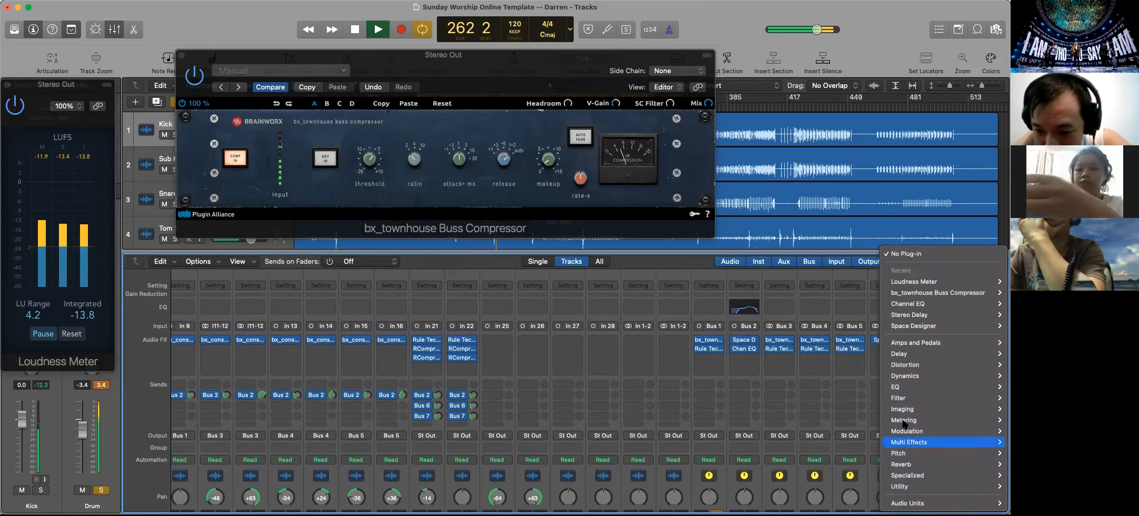
mouse_move(907, 390)
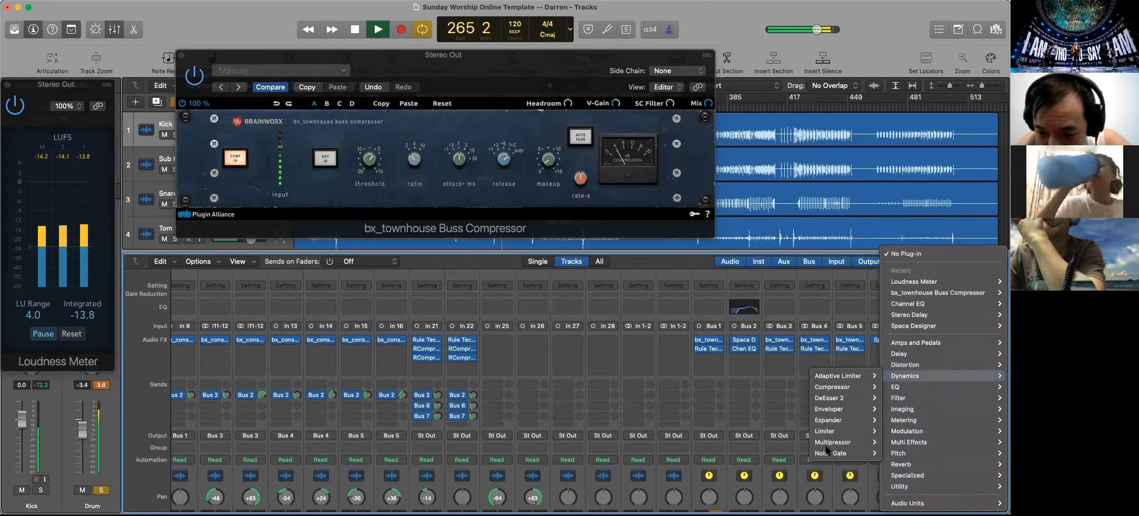
mouse_move(829, 443)
left_click(785, 442)
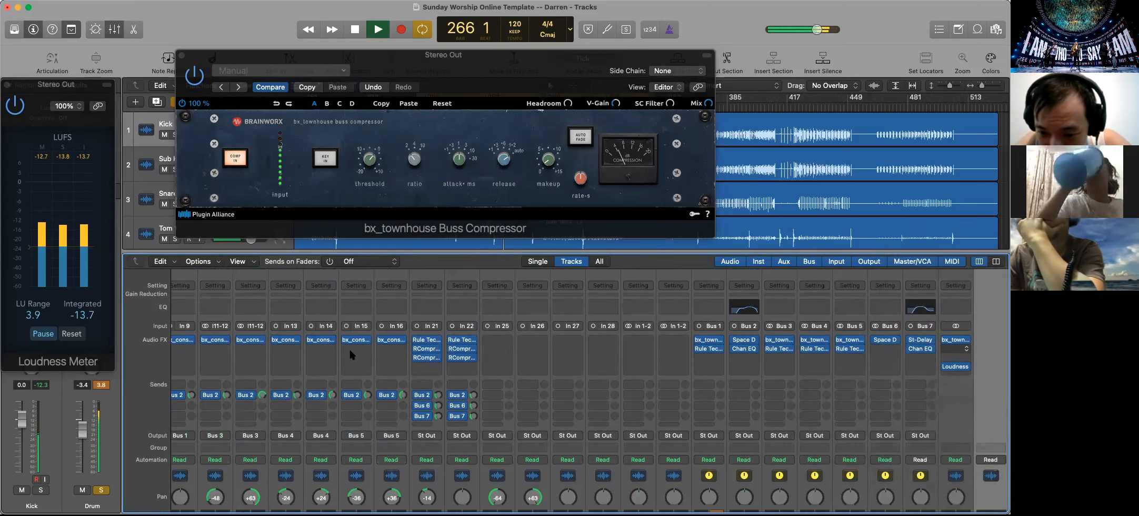
key("space")
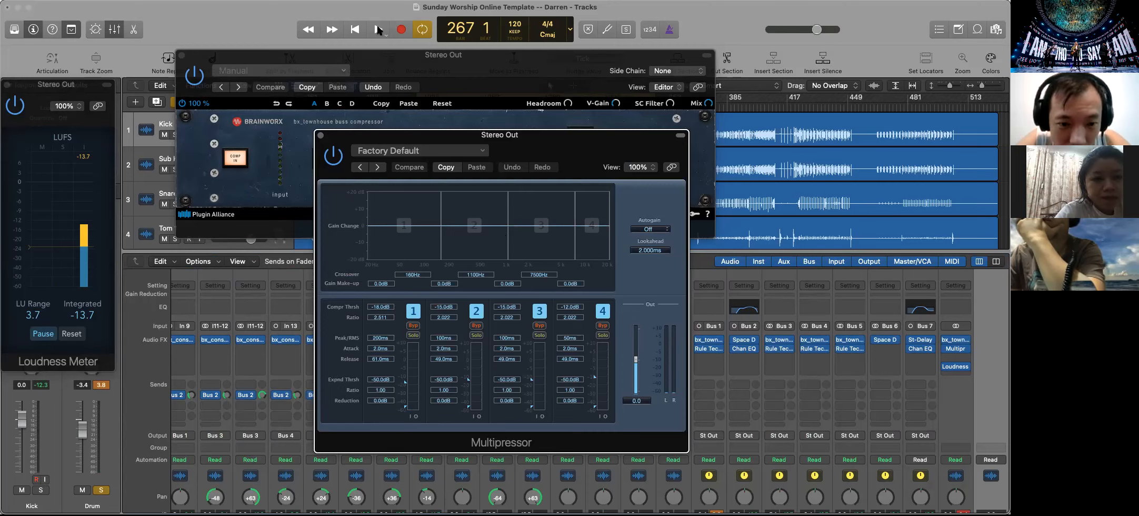
Play the loop and set the Multipressor's compression thresholds for bands 1 to 4 to -21.5, -17.0, -20.5 and -25.5 dB
left_click(377, 30)
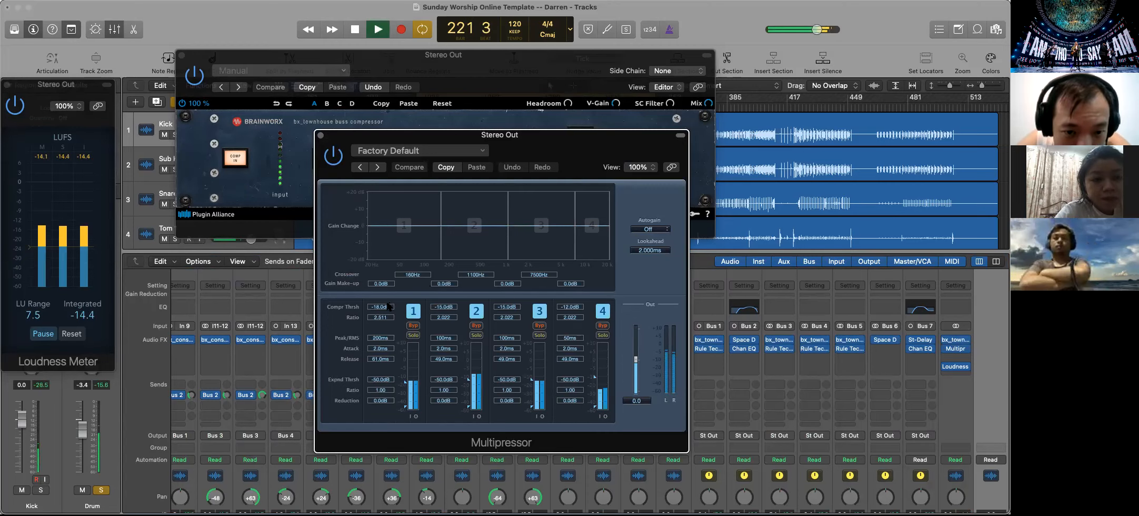
left_click_drag(390, 307, 386, 319)
left_click_drag(447, 301, 574, 316)
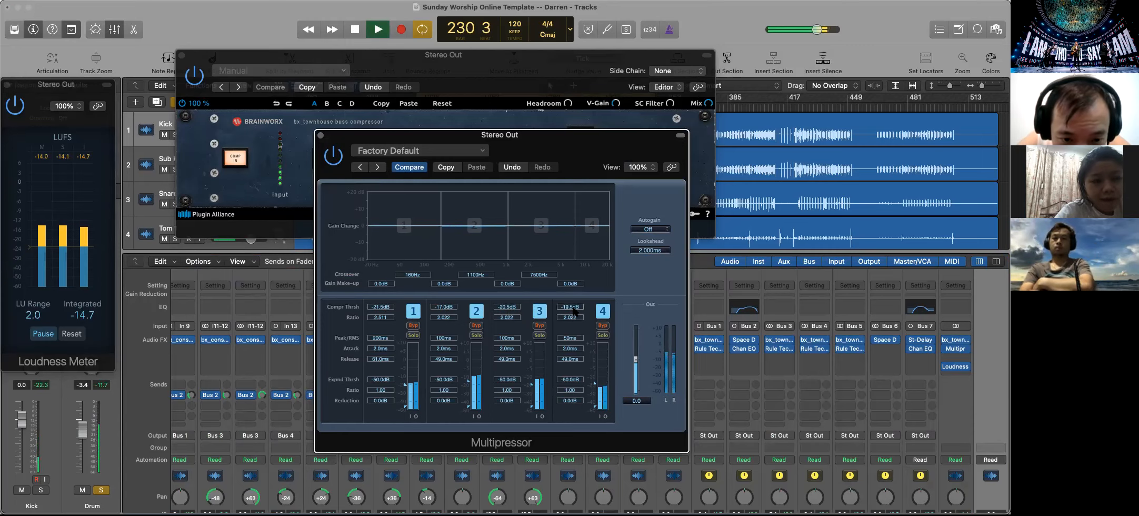
left_click_drag(574, 305, 575, 313)
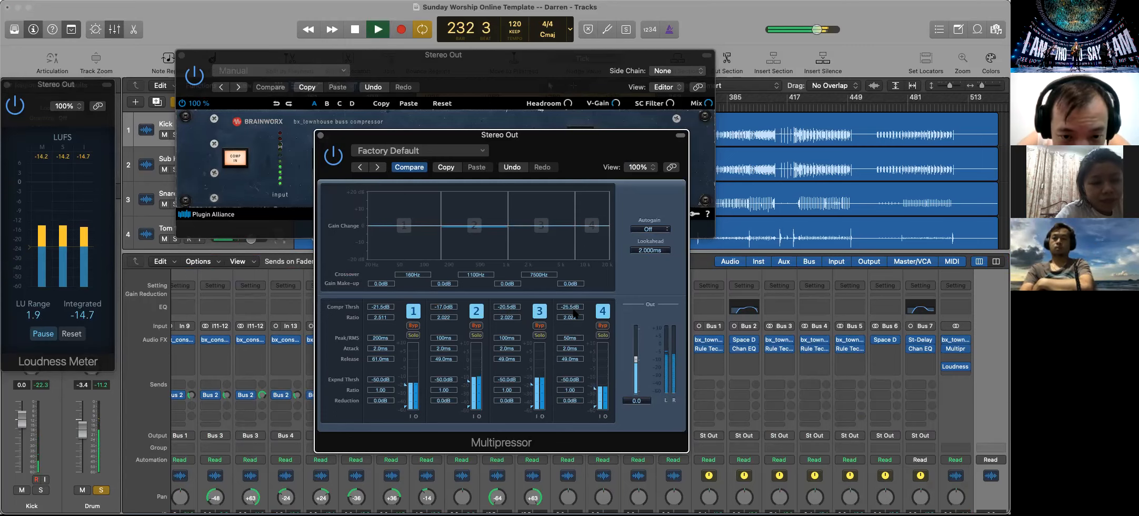
left_click_drag(386, 308, 387, 314)
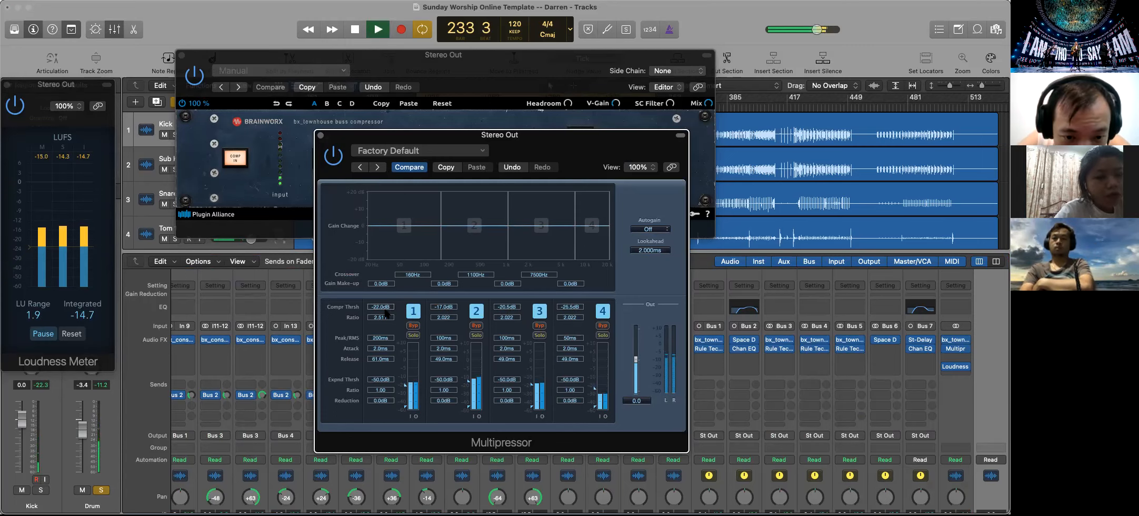
left_click_drag(387, 310, 387, 308)
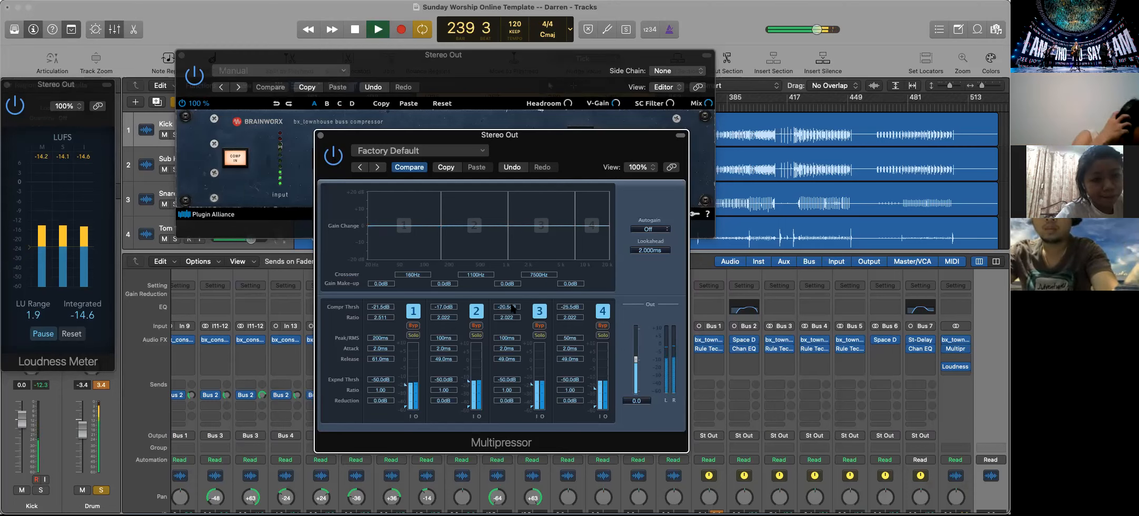
Lower the Multipressor's compression thresholds to -21.0 dB for band 2, -24.0 dB for band 3 and -26.5 dB for band 4
left_click_drag(511, 307, 514, 313)
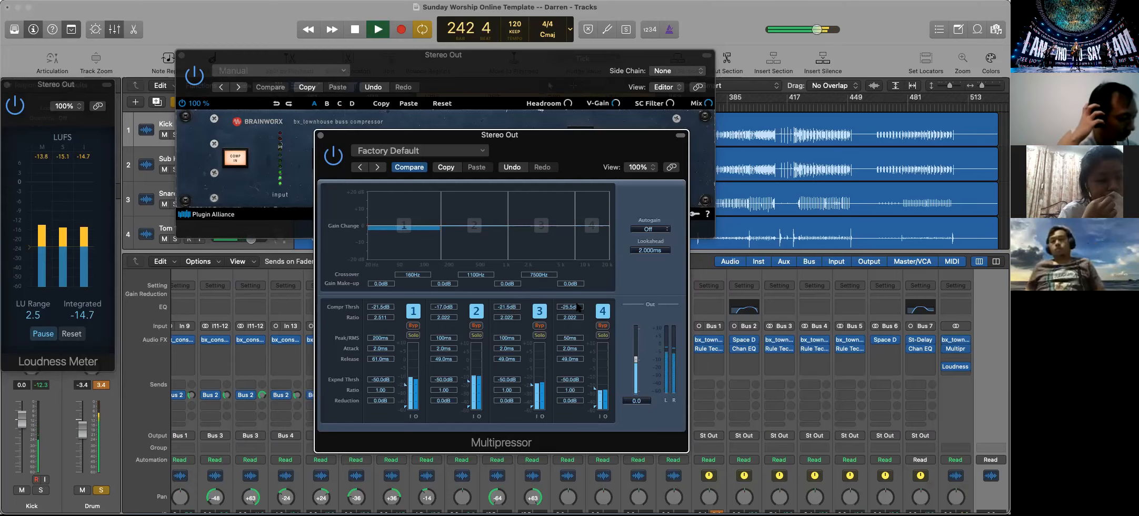
scroll(510, 309, "down", 5)
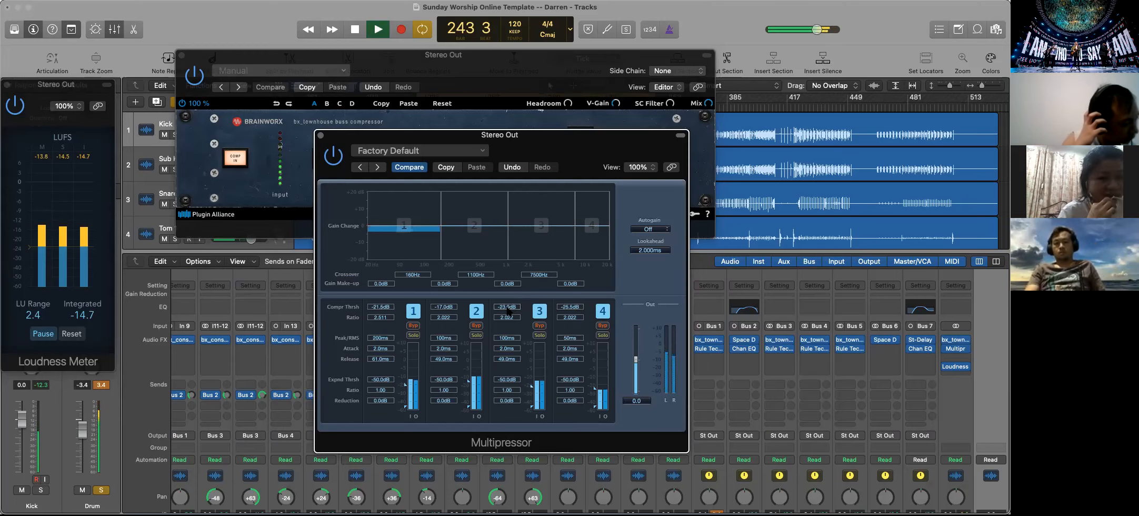
scroll(452, 308, "down", 2)
scroll(451, 308, "down", 6)
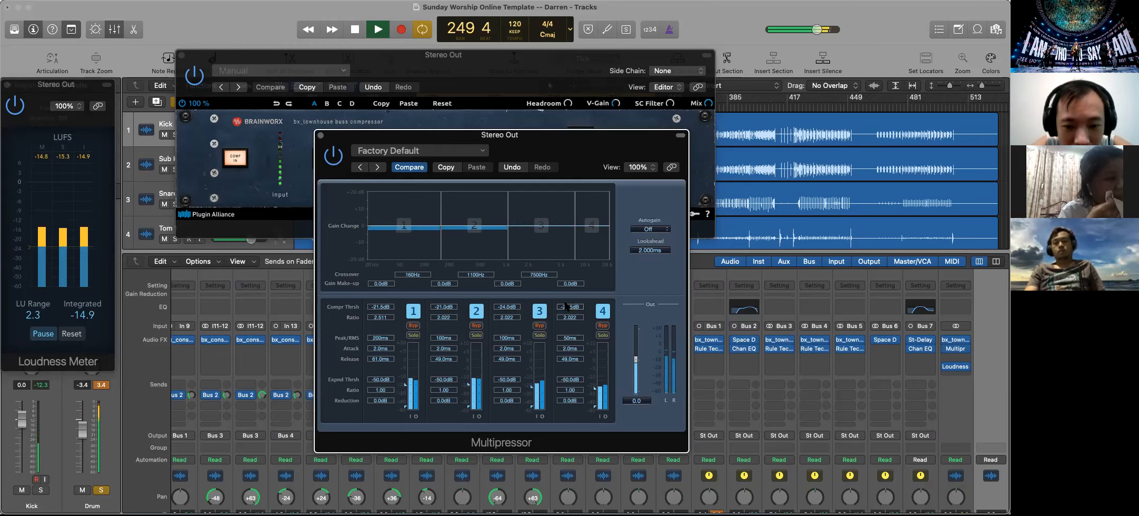
left_click_drag(572, 307, 572, 316)
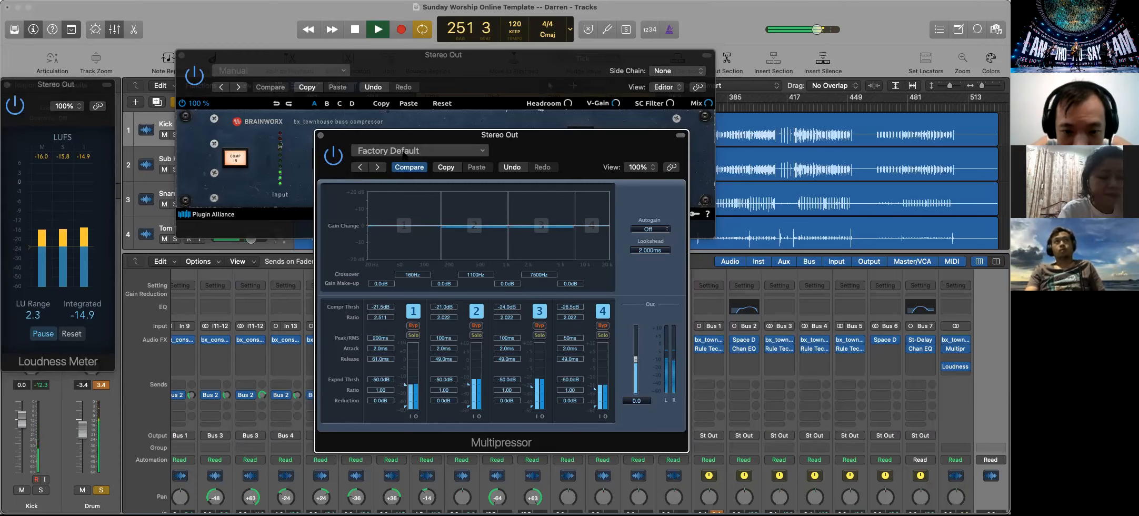
Move the Multipressor window aside and insert Plugin Alliance's bx_masterdesk after the Multipressor on the Stereo Out
left_click_drag(515, 138, 321, 200)
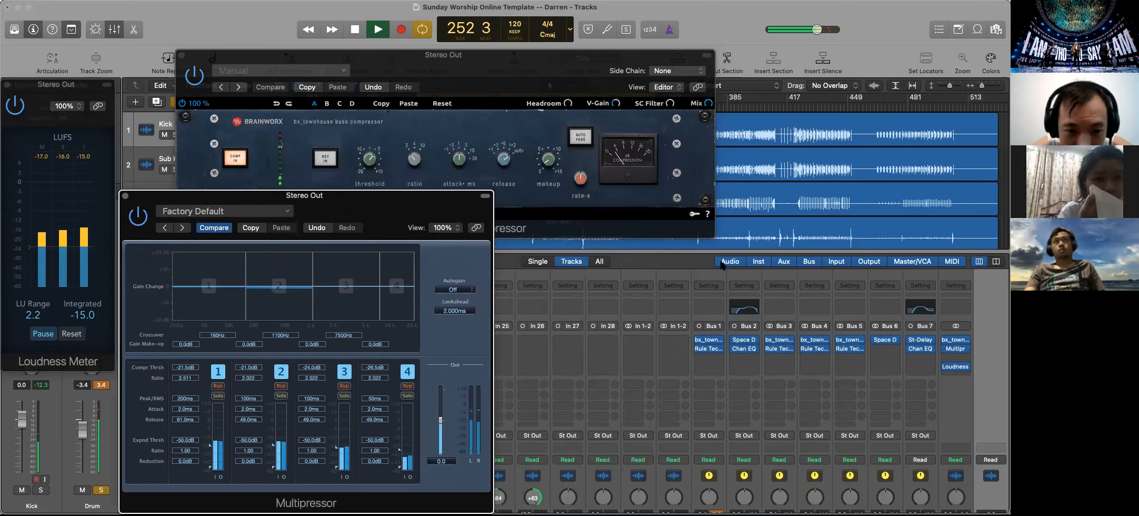
left_click(957, 358)
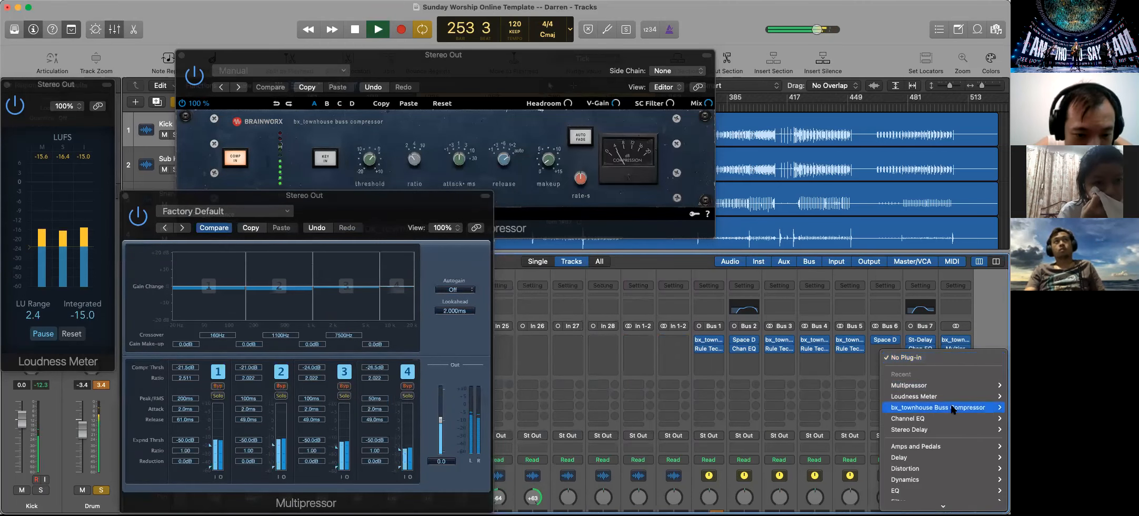
mouse_move(916, 502)
mouse_move(852, 492)
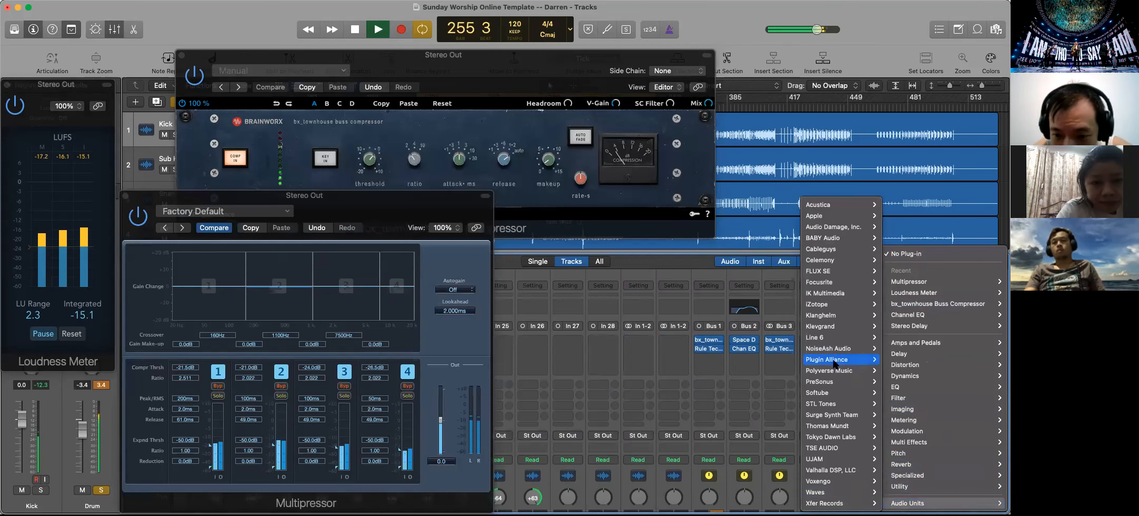
mouse_move(828, 359)
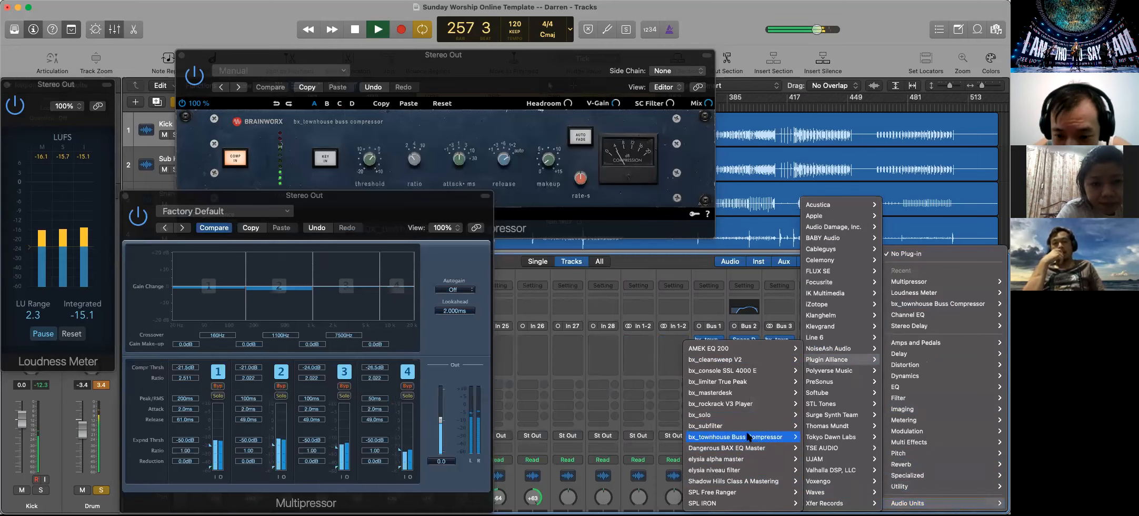
mouse_move(735, 392)
key("Escape")
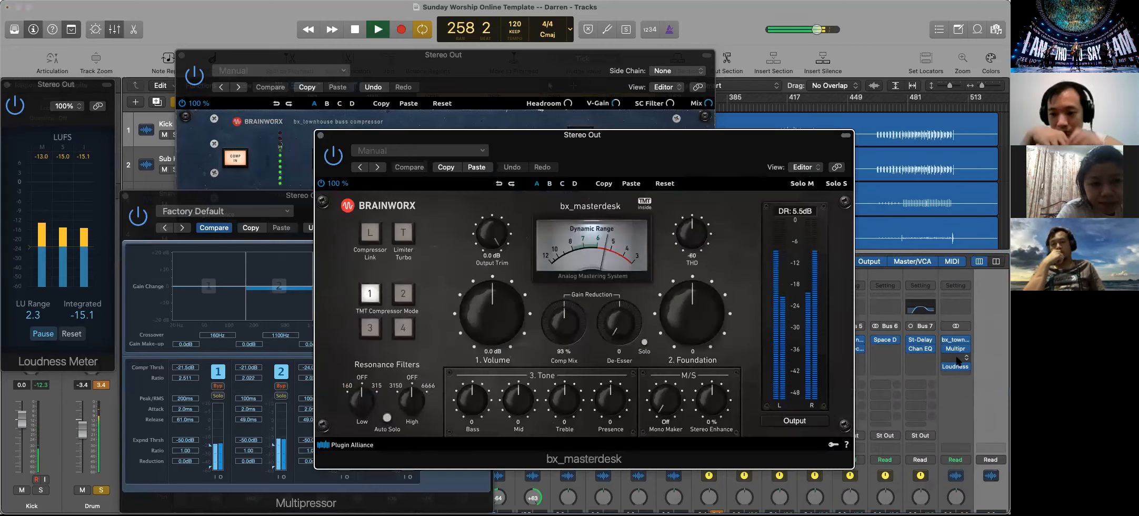
Close the Multipressor window and arrange the bx_masterdesk window below the bus compressor, beside the Loudness Meter
left_click_drag(449, 138, 580, 161)
left_click_drag(339, 202, 314, 202)
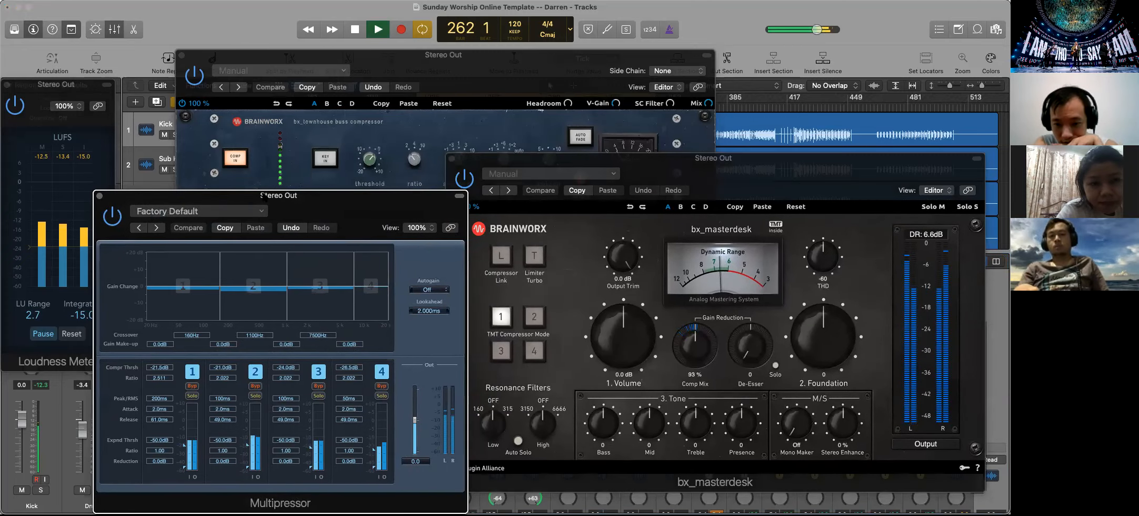
left_click(99, 196)
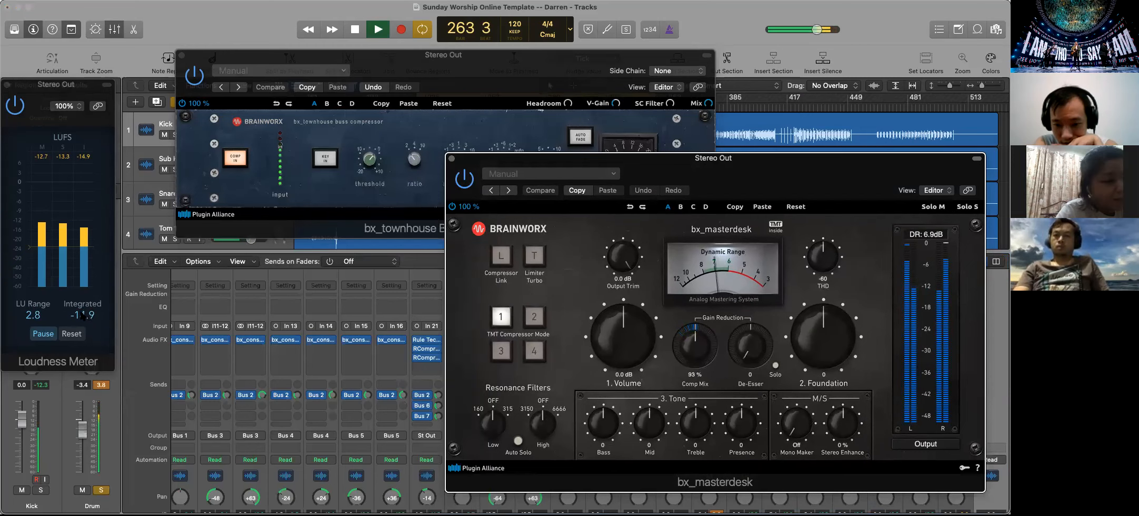
left_click_drag(750, 173, 516, 194)
left_click_drag(510, 74, 524, 44)
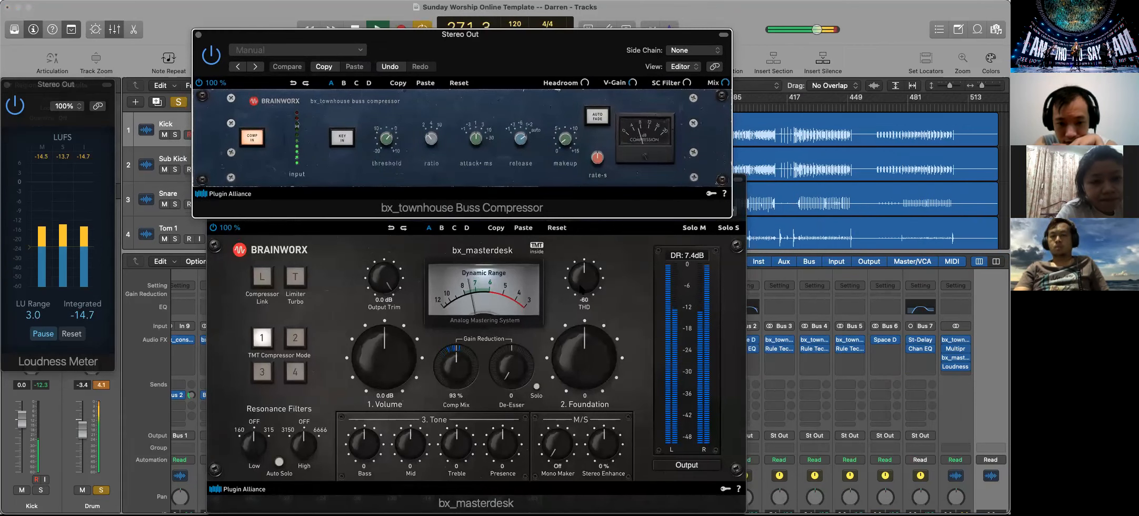
Lower the THD in bx_masterdesk, set its Comp Mix to 94 %, and stop playback
left_click(581, 287)
left_click_drag(580, 287, 582, 280)
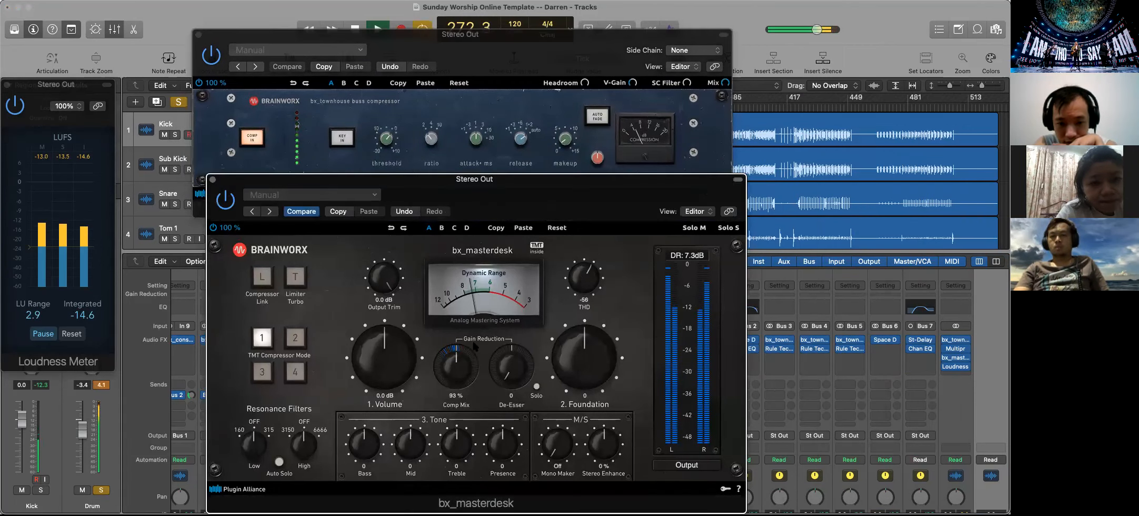
left_click_drag(450, 366, 449, 359)
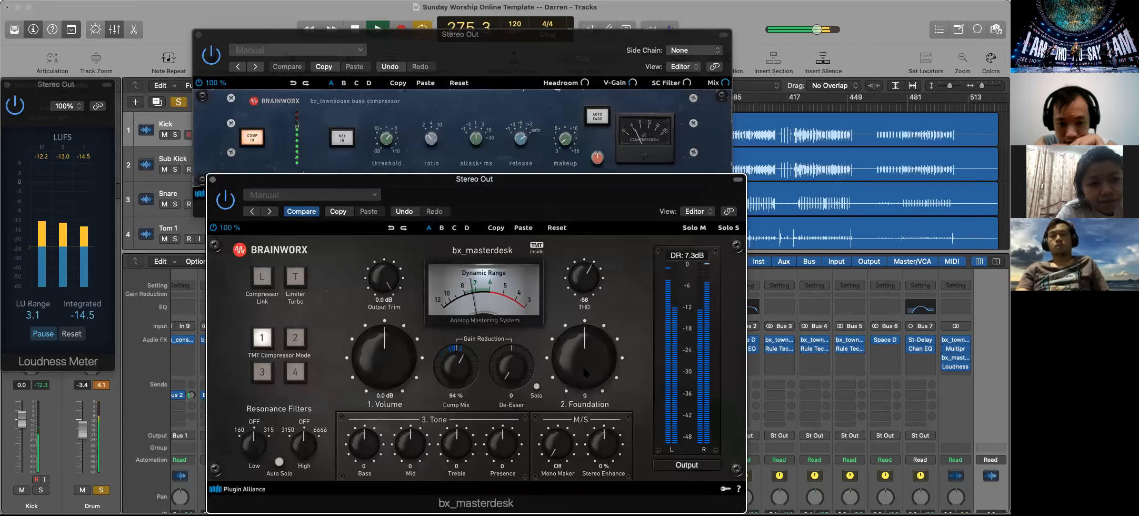
key("space")
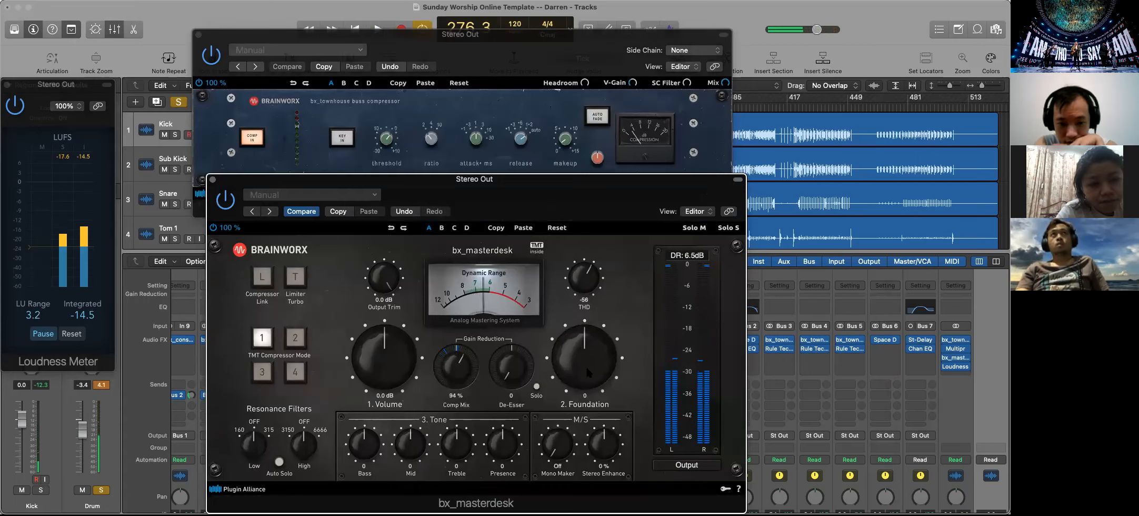
Play the loop, raise bx_masterdesk's Foundation to 10, and engage the Low and High Resonance Filters with Auto Solo on
mouse_move(585, 366)
left_mouse_down()
mouse_move(589, 335)
mouse_move(570, 356)
left_mouse_up()
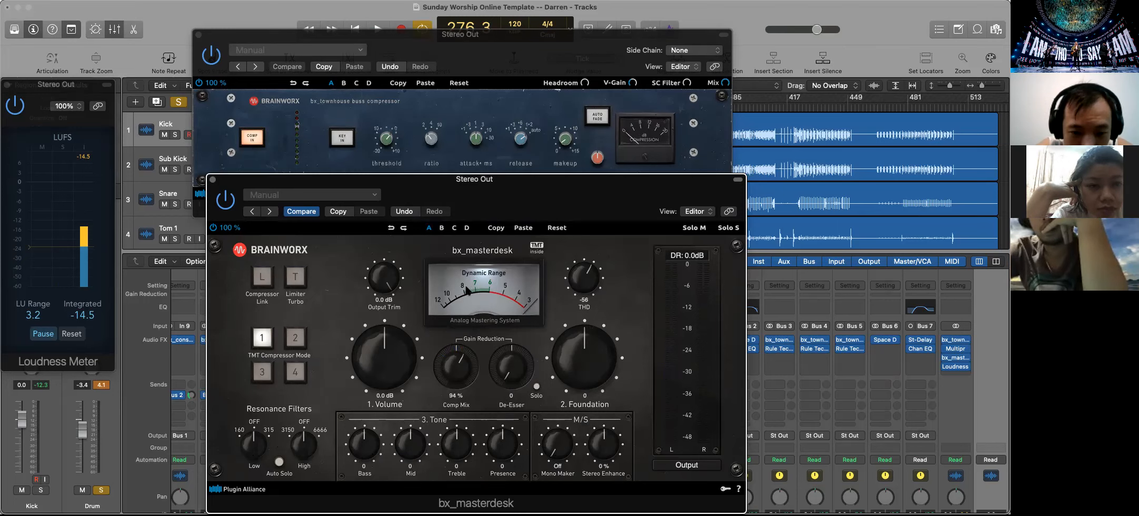
key("space")
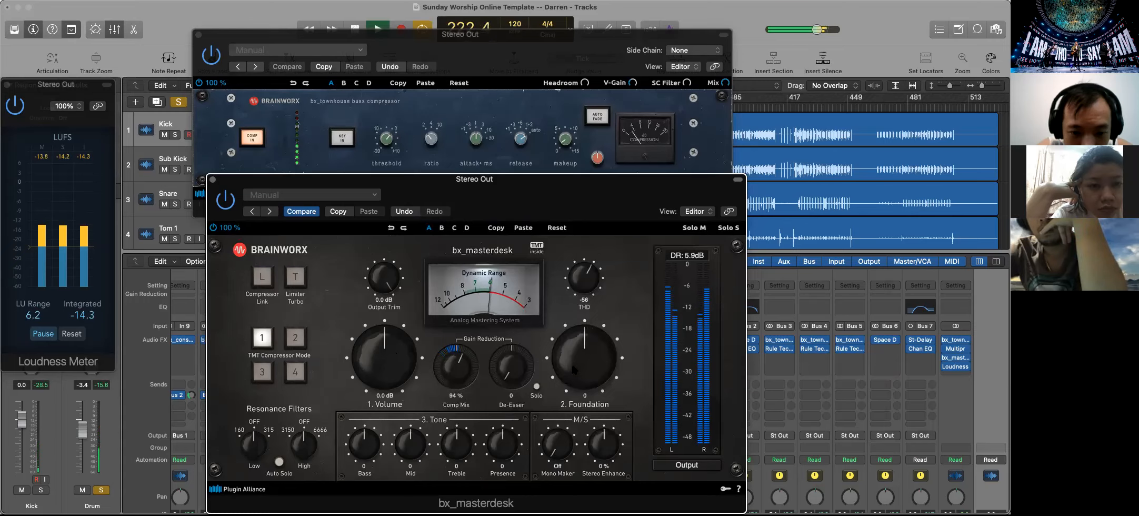
scroll(573, 360, "up", 5)
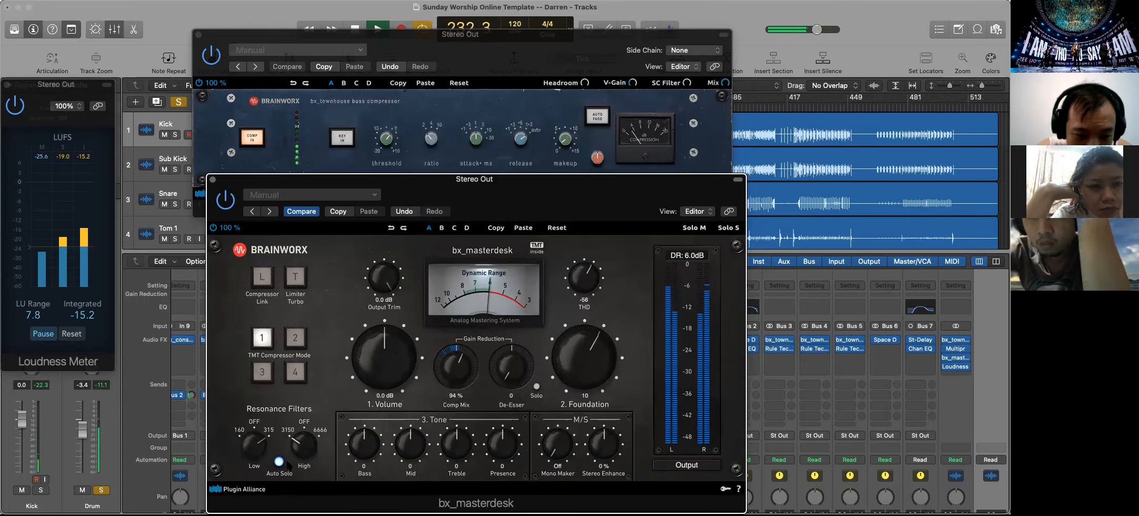
left_click_drag(289, 446, 293, 405)
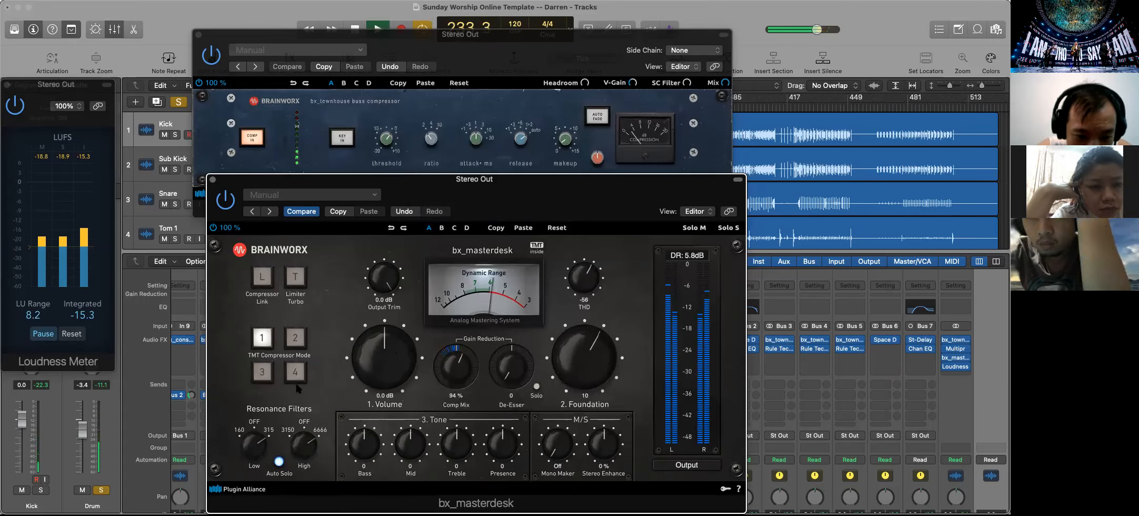
left_click_drag(293, 458, 288, 472)
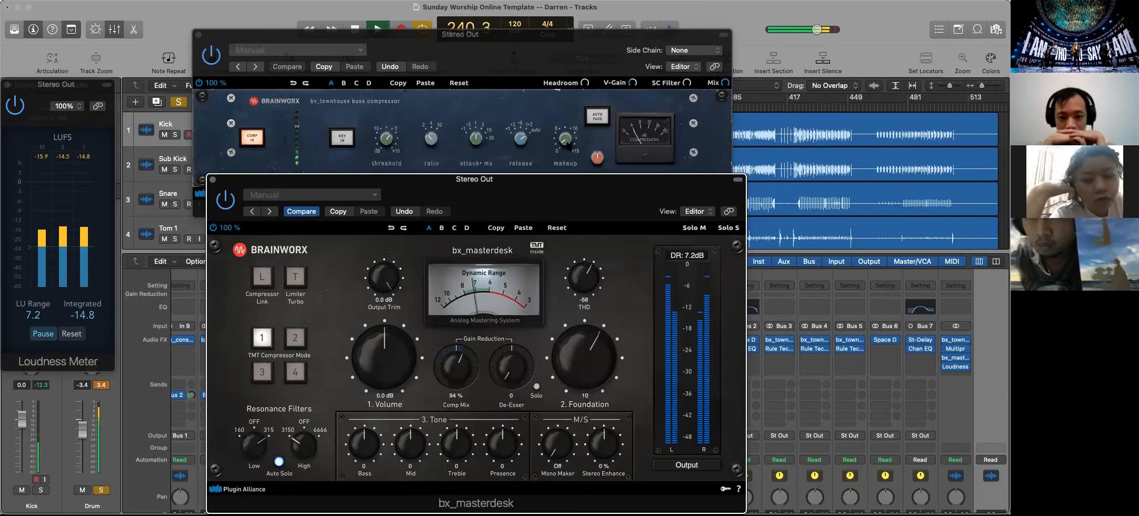
Check the bus compressor, return to bx_masterdesk and raise its Volume to 3.6 dB
left_click(567, 163)
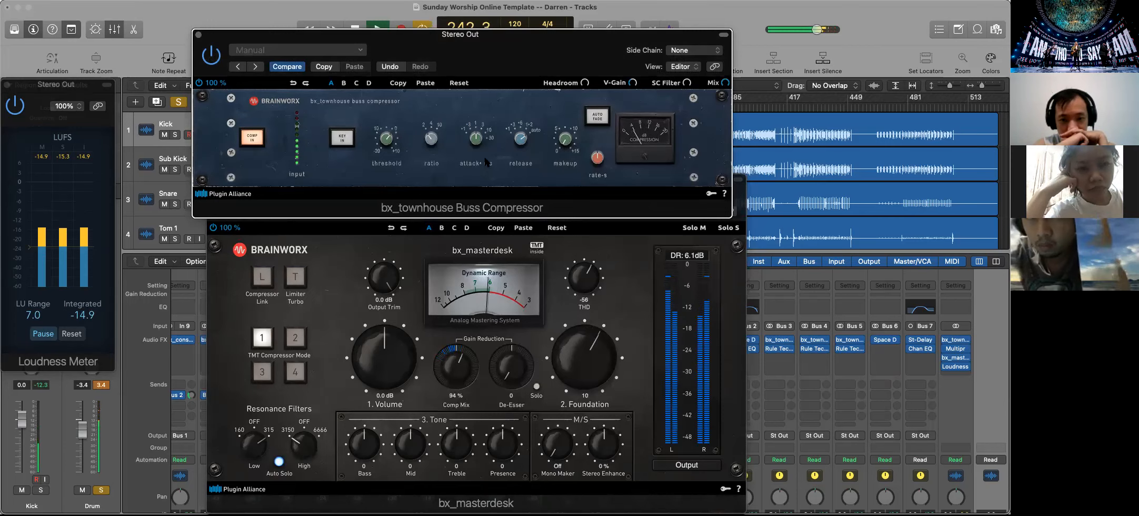
left_click(332, 252)
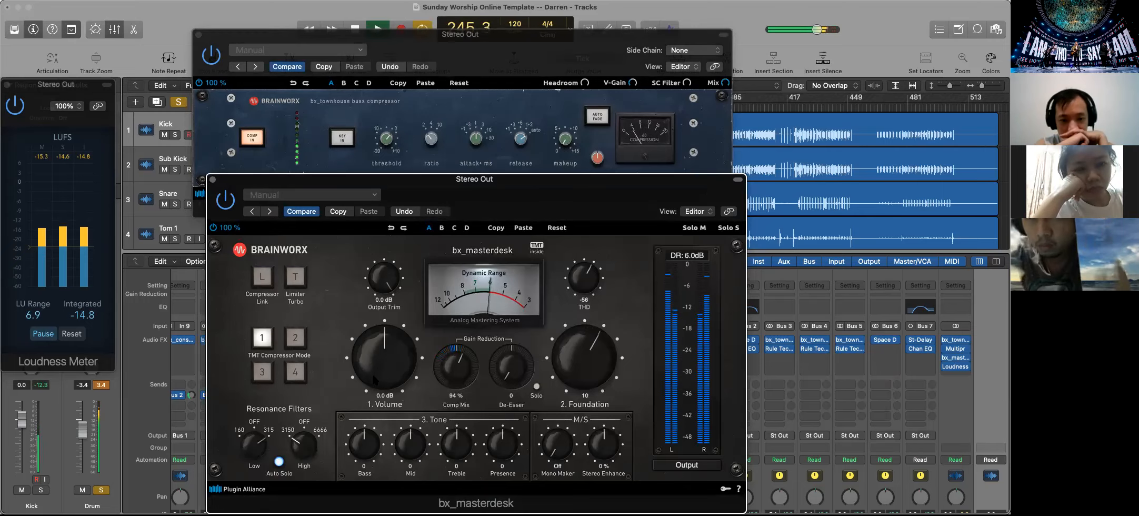
left_click_drag(374, 375, 372, 363)
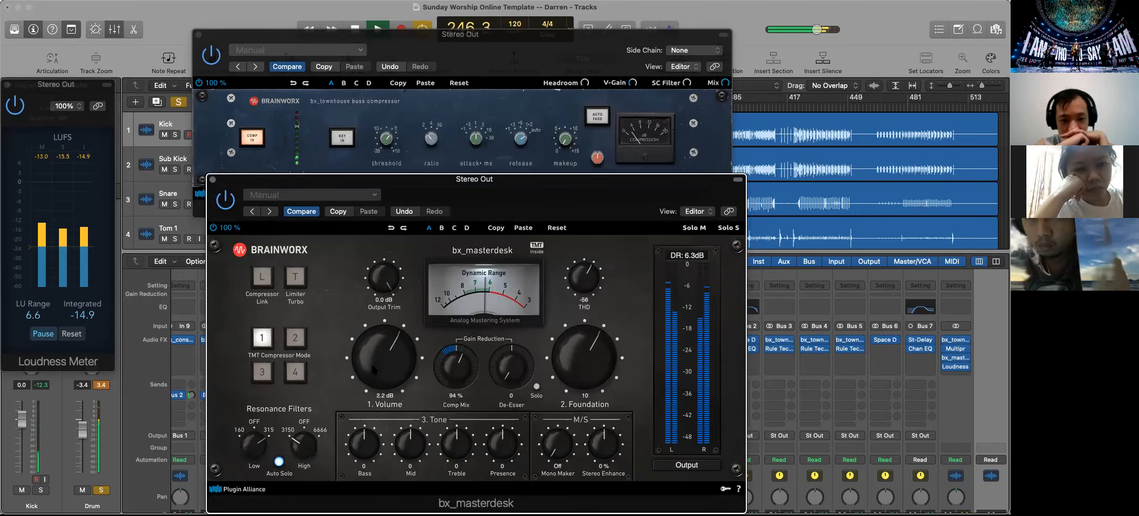
left_click_drag(371, 362, 371, 358)
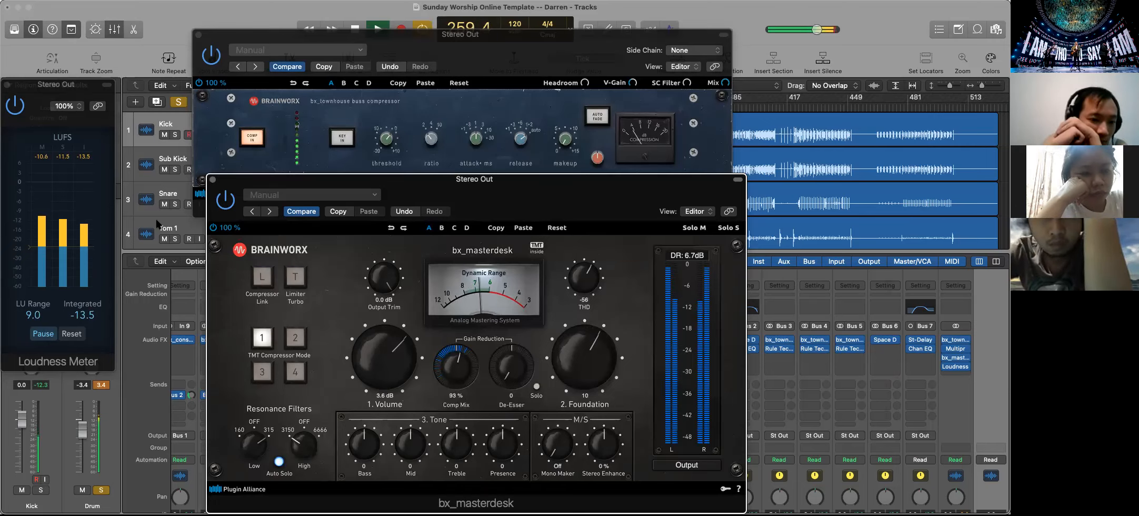
Move the Loudness Meter one slot down on the Stereo Out and insert a stereo Adaptive Limiter after bx_masterdesk
mouse_move(957, 368)
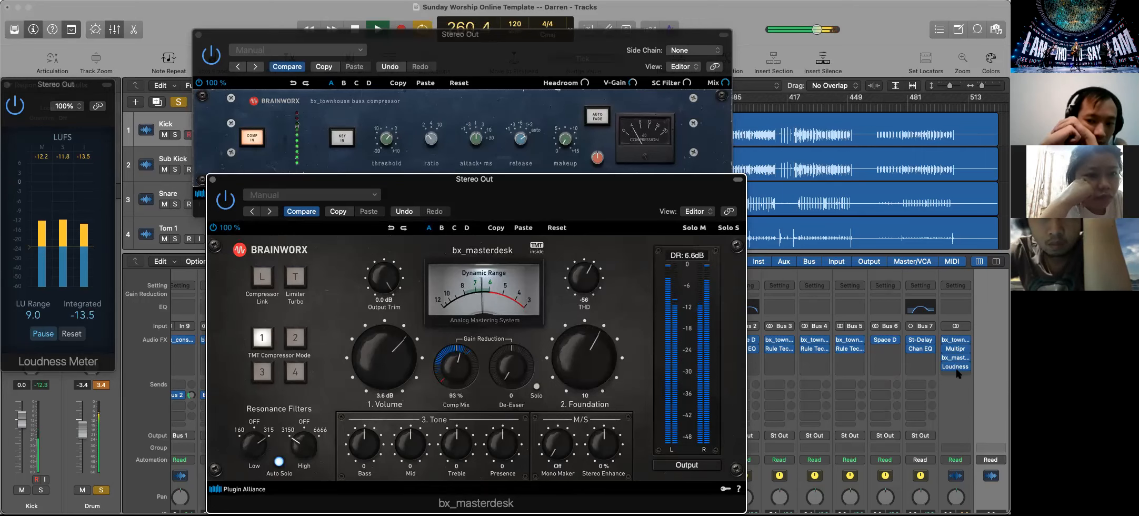
left_click(956, 367)
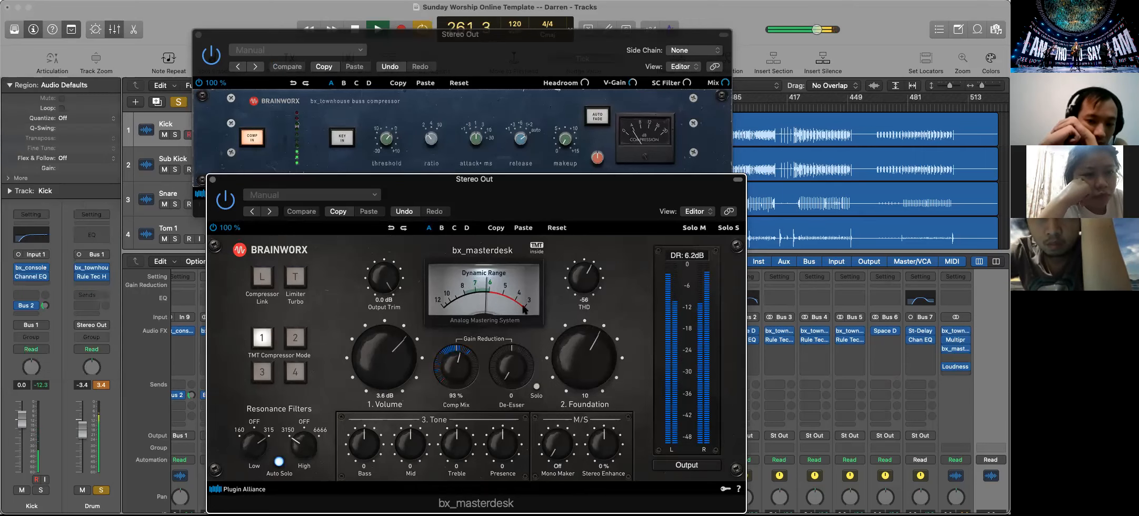
left_click(950, 357)
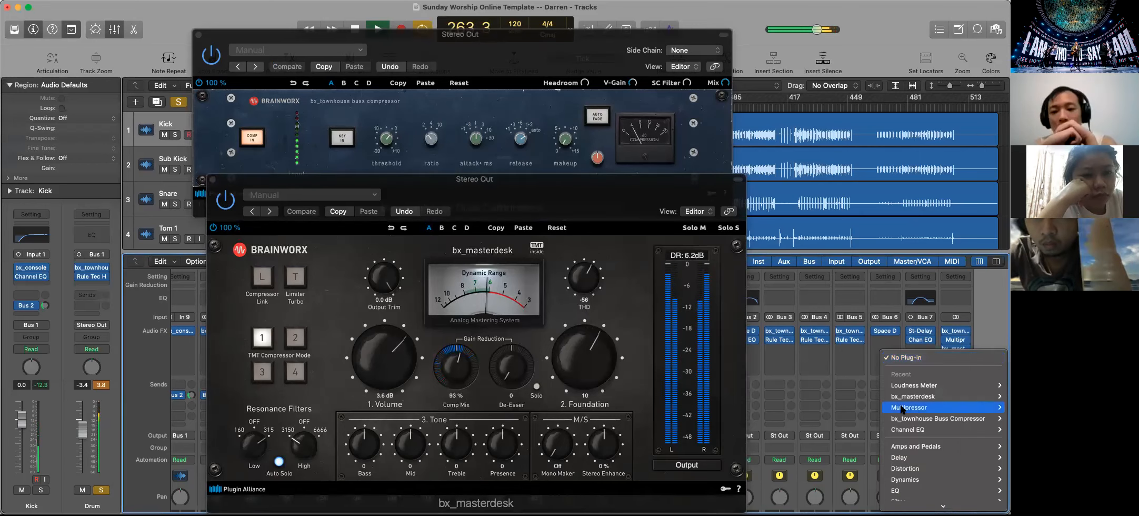
mouse_move(898, 486)
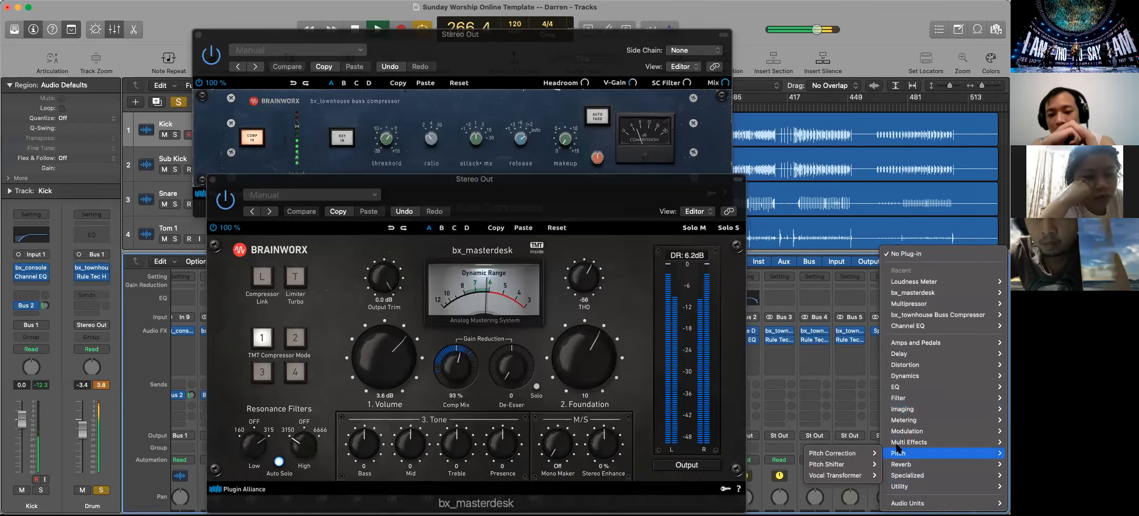
mouse_move(898, 443)
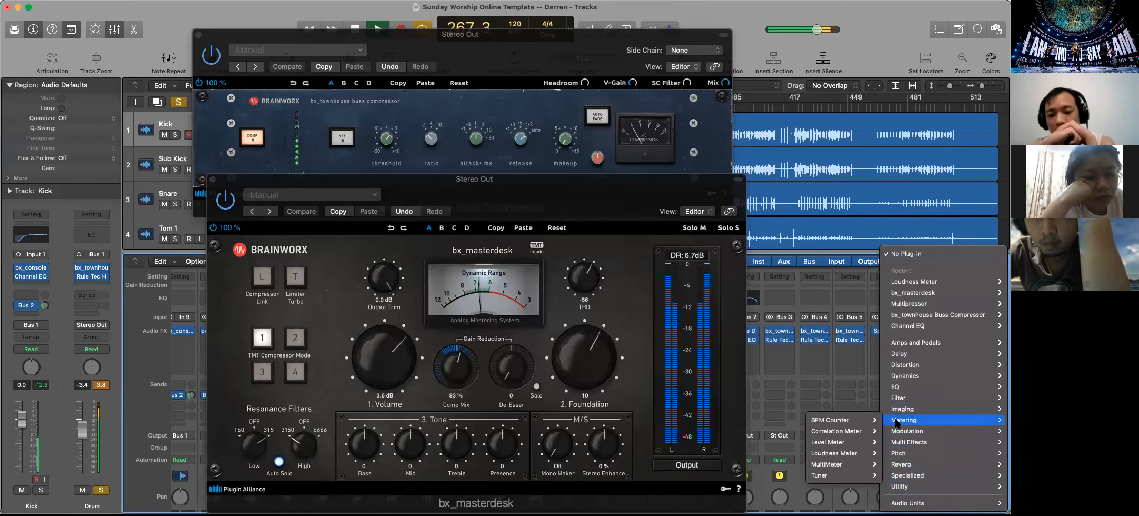
mouse_move(897, 413)
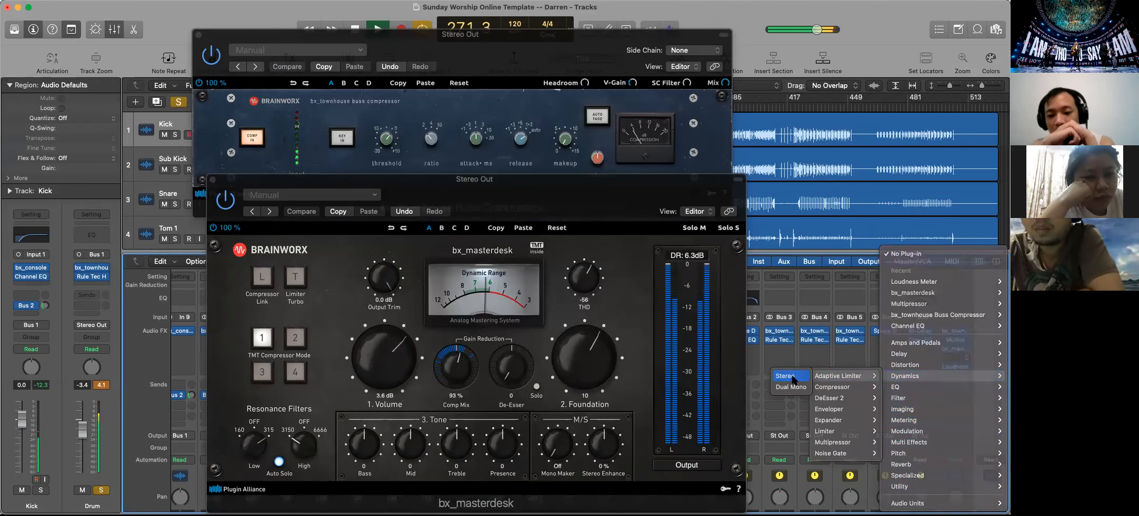
left_click(791, 373)
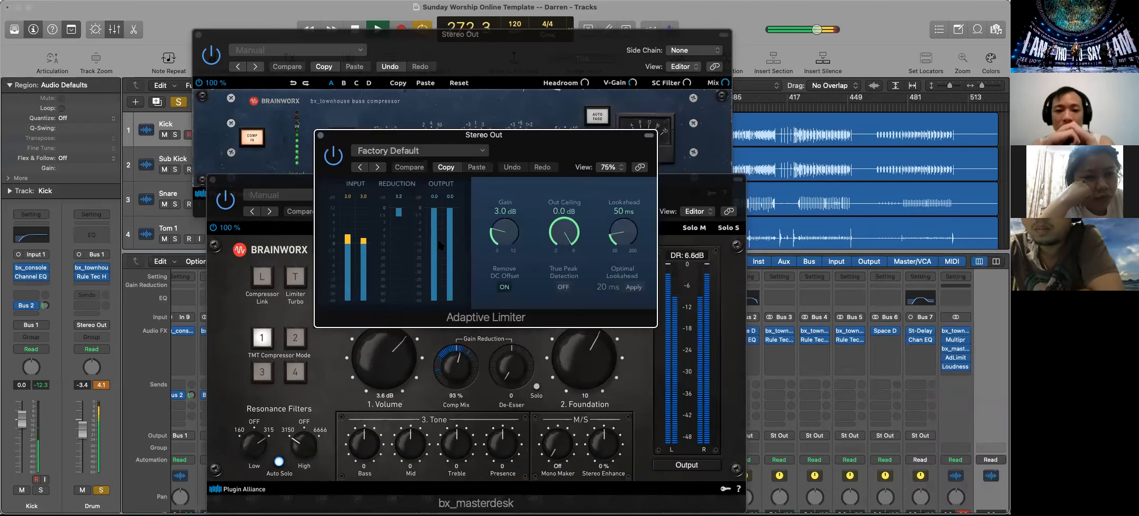
Reopen the Loudness Meter to monitor the limited mix at 3.0 dB gain, stop playback, and close the Adaptive Limiter window
left_click(955, 366)
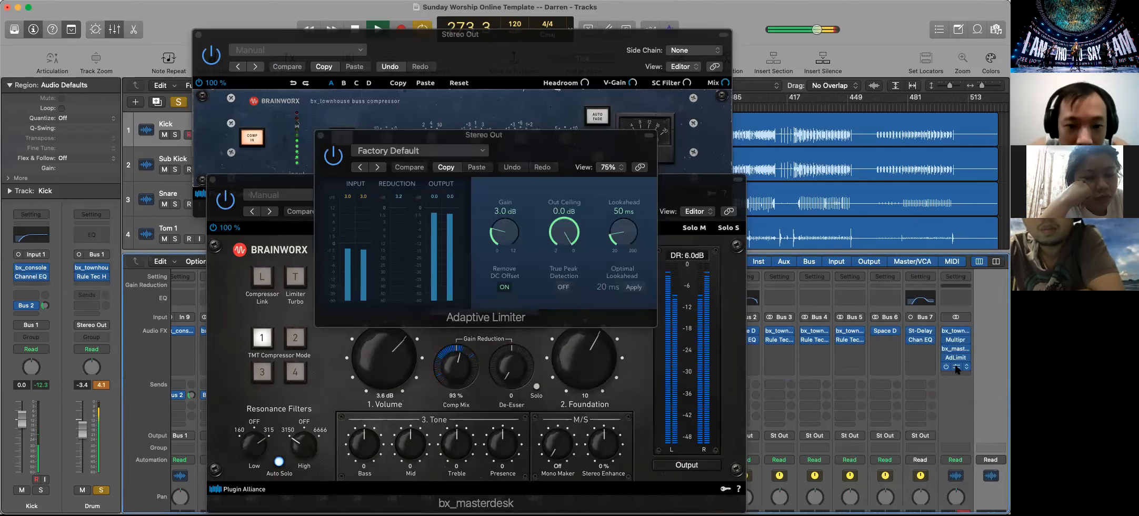
left_click_drag(408, 153, 157, 114)
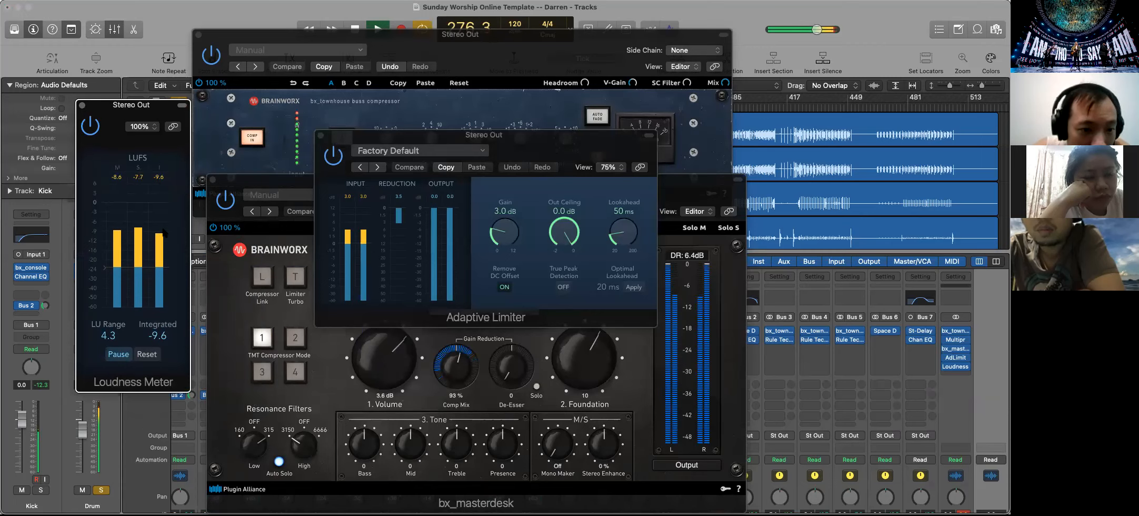
left_click_drag(494, 232, 497, 229)
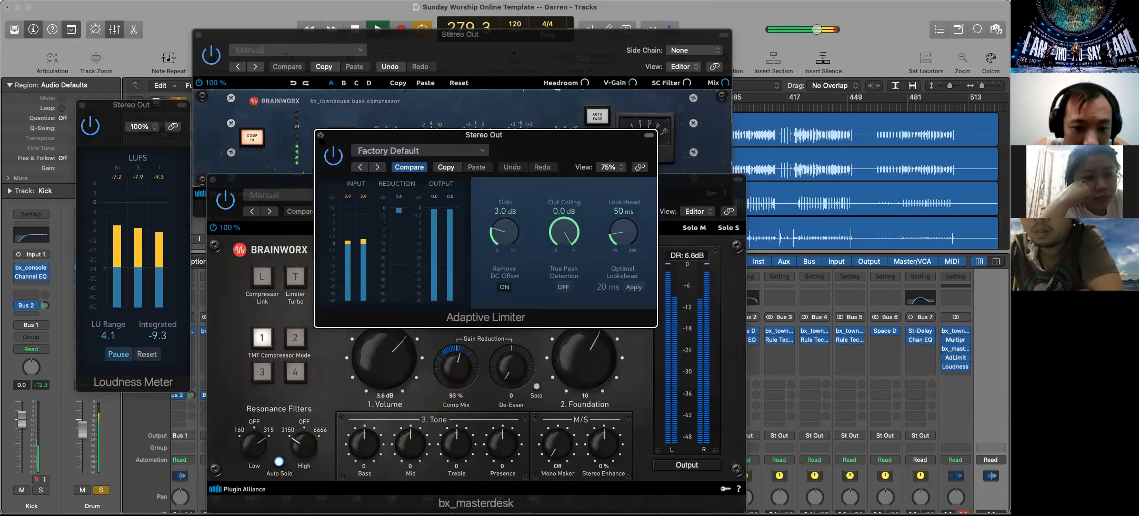
left_click_drag(552, 157, 898, 326)
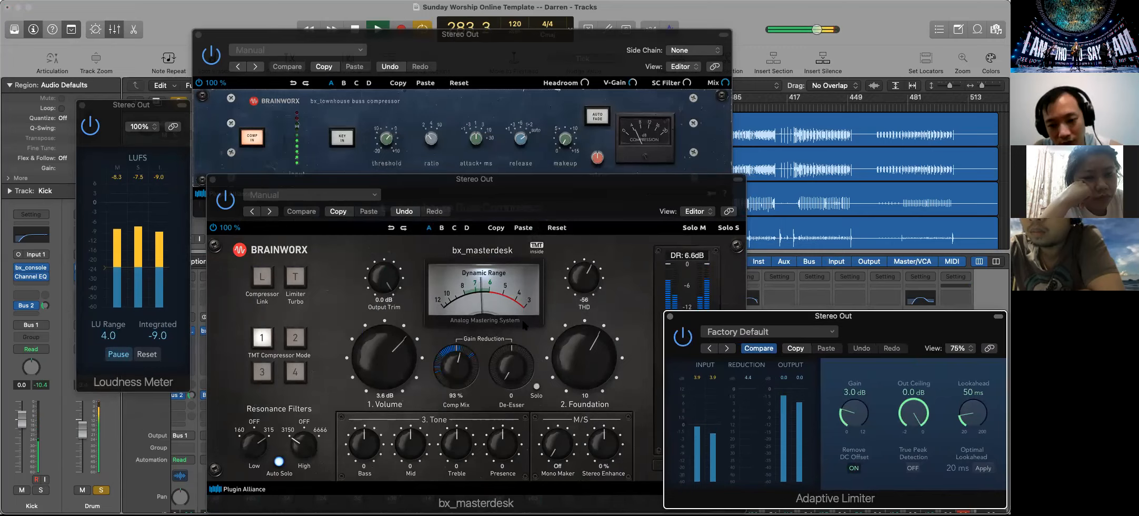
key("space")
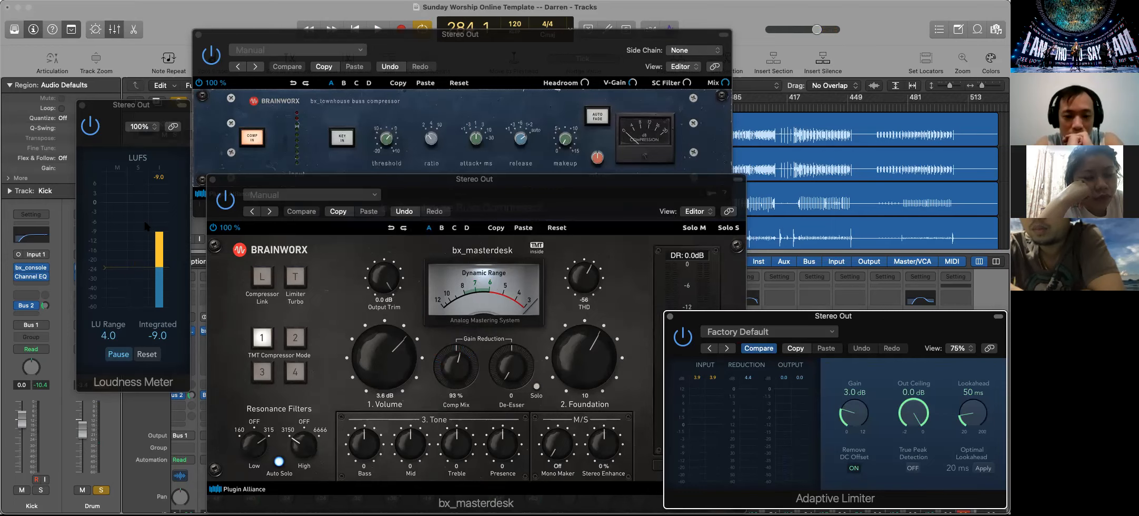
left_click(671, 317)
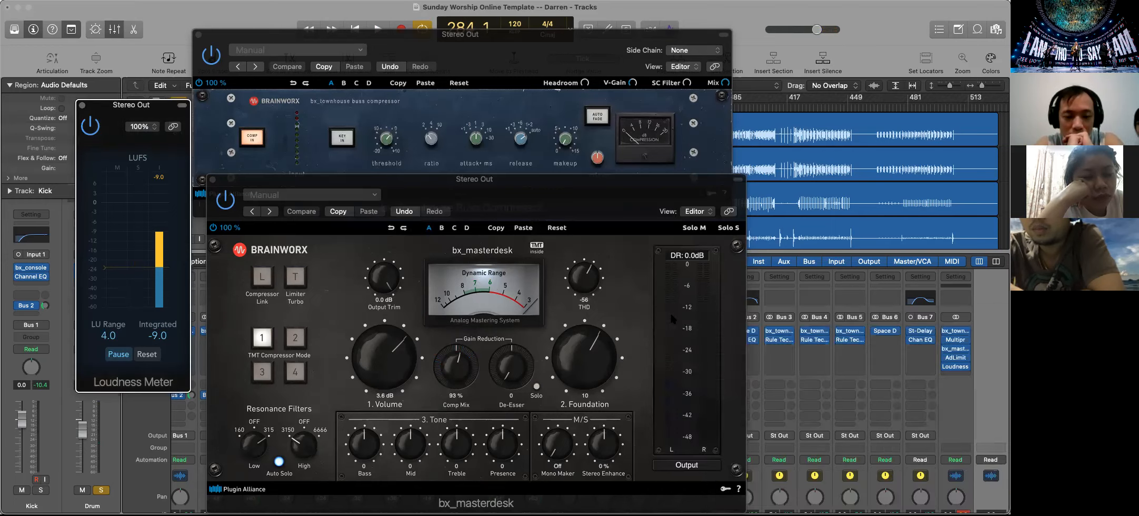
Play the loop again and bypass bx_masterdesk to compare the mix without it
left_click(505, 199)
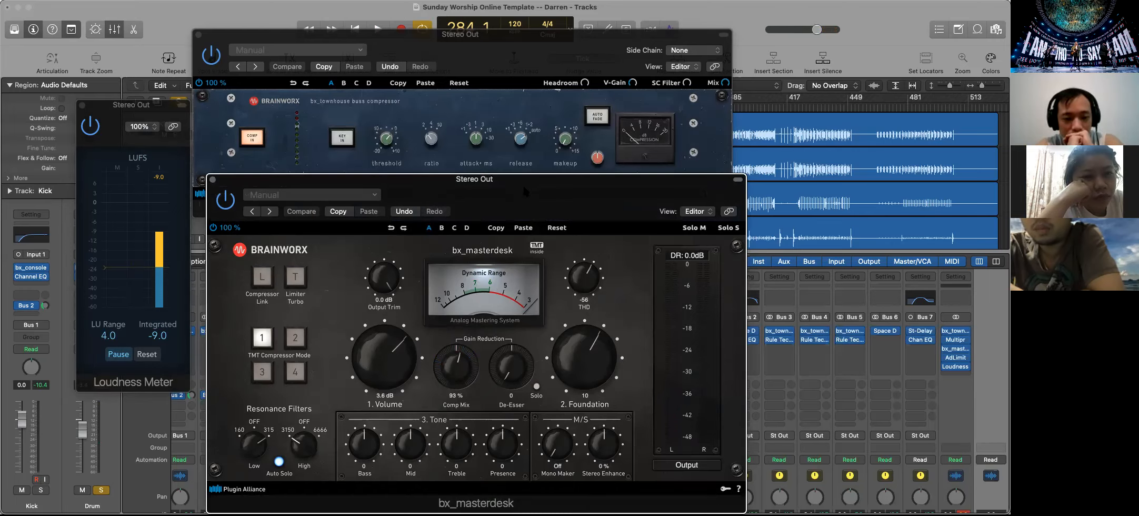
key("space")
left_click(225, 203)
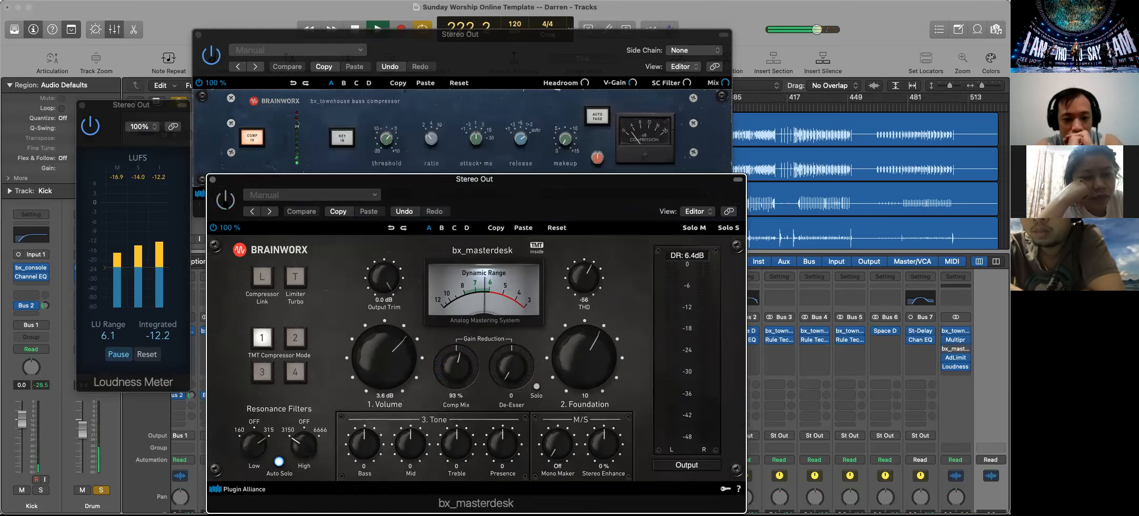
Stop playback and close the bus compressor, bx_masterdesk and Loudness Meter windows
left_click(198, 34)
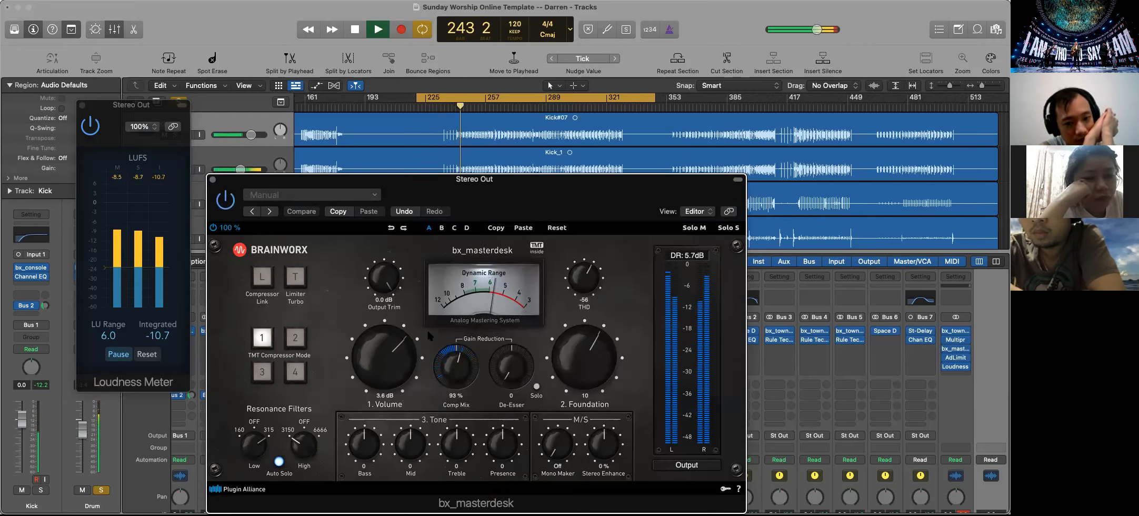
key("space")
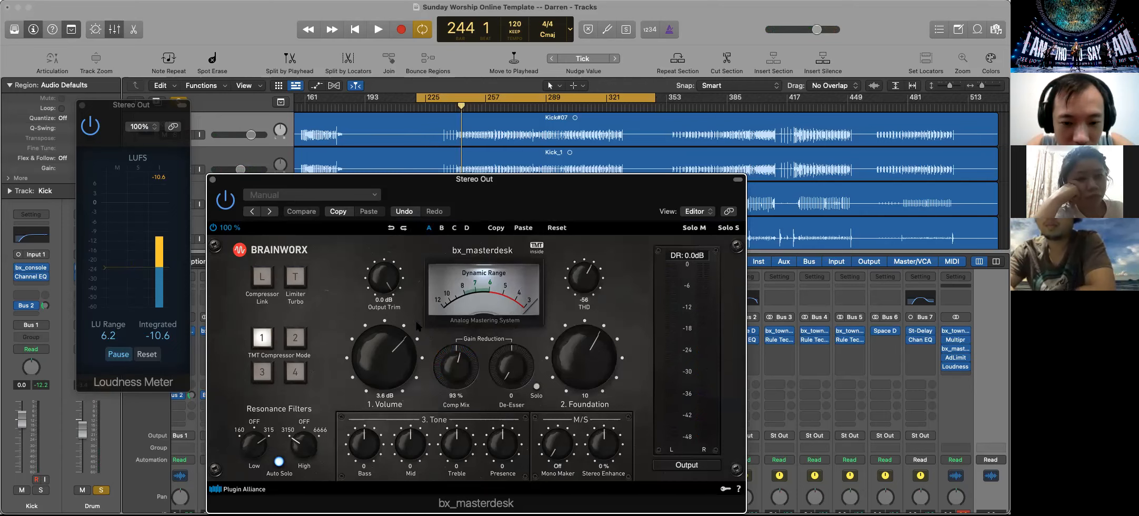
left_click(213, 180)
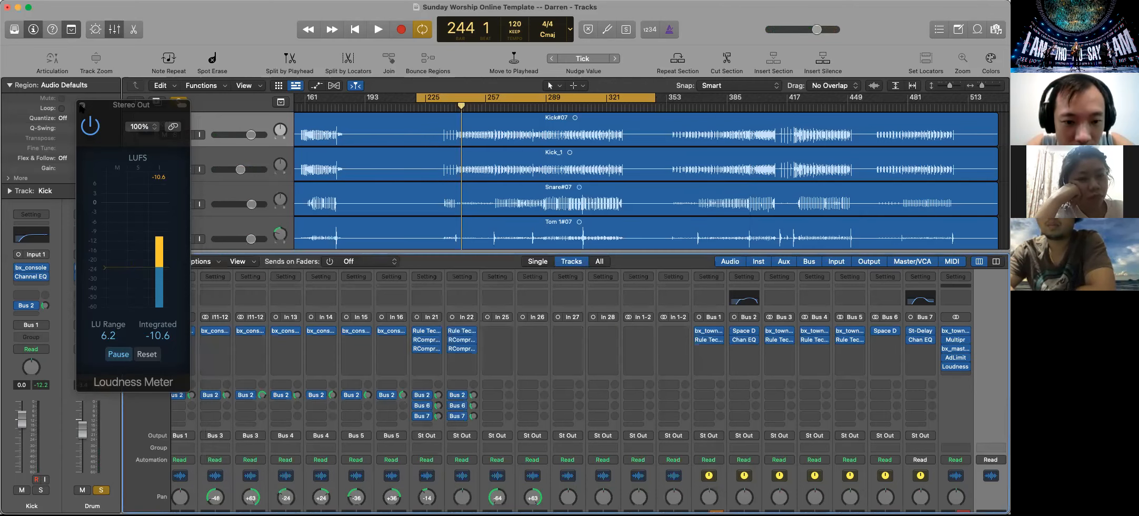
left_click(81, 106)
Toggle solo on Vox 4 and Shure W off and on again, and unmute and solo Loop L and Loop R
scroll(851, 457, "down", 5)
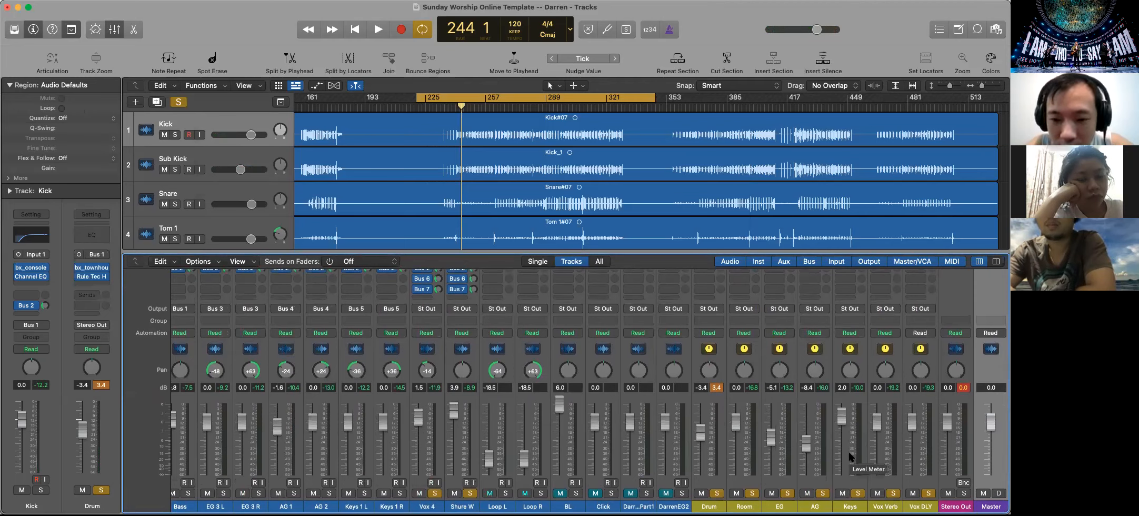
left_click(435, 492)
left_click(470, 492)
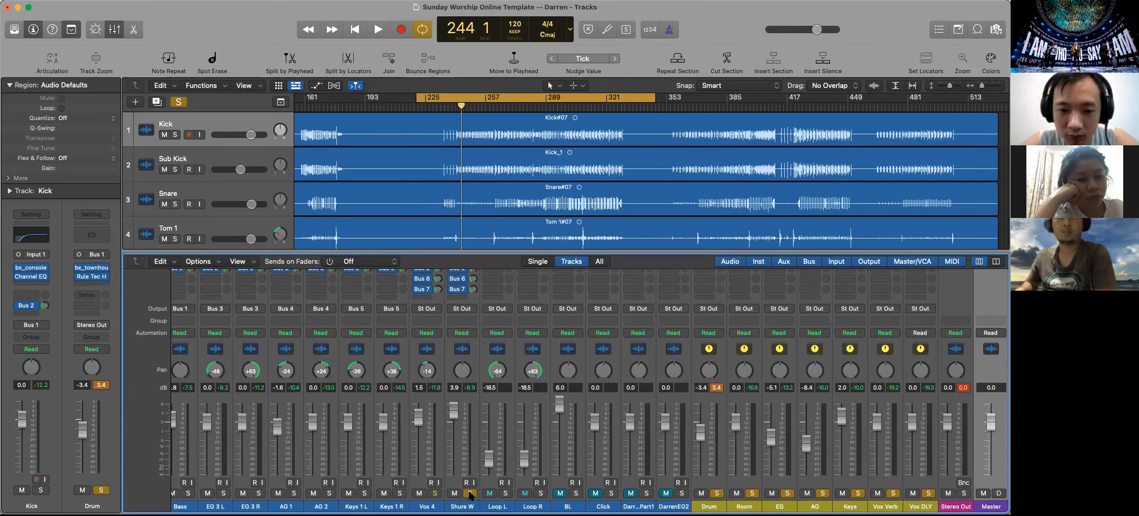
left_click(469, 492)
left_click(435, 493)
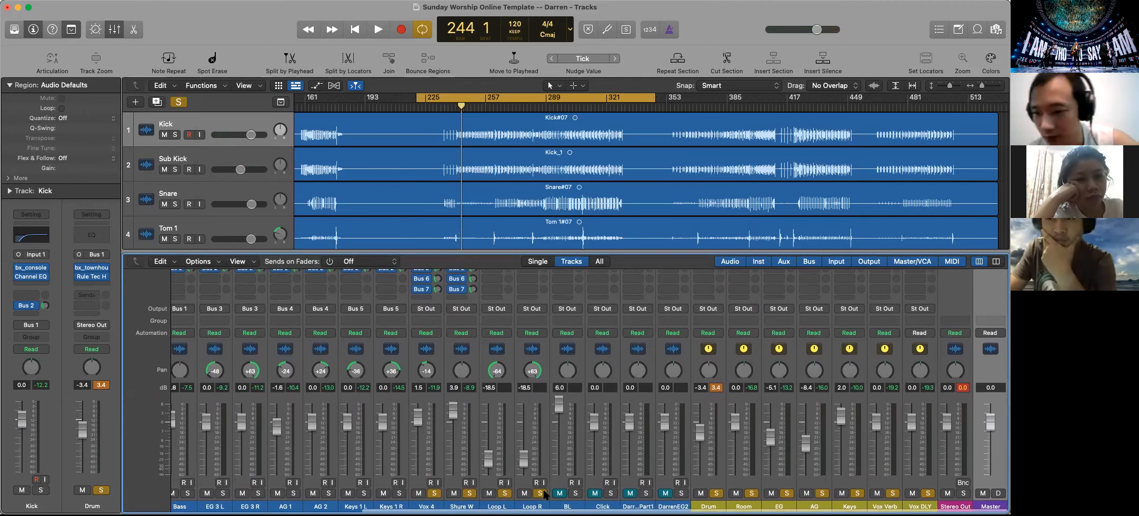
scroll(726, 452, "up", 1)
scroll(727, 442, "up", 1)
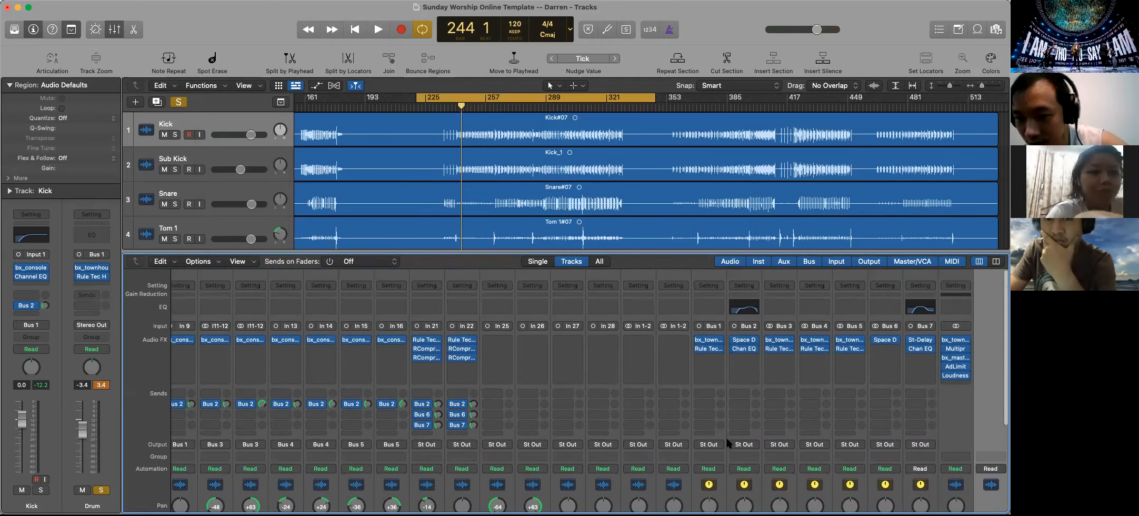
scroll(727, 444, "up", 5)
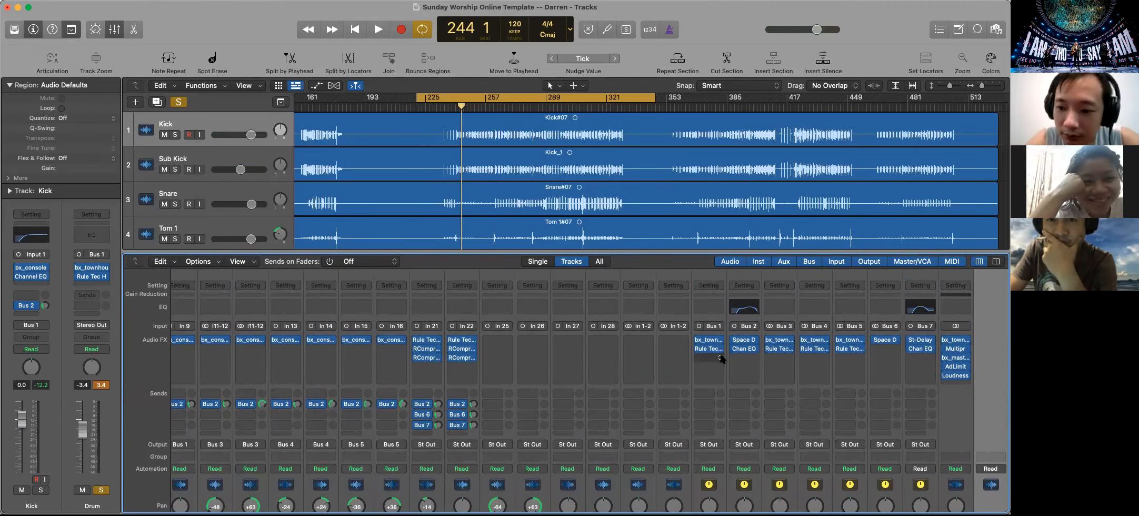
Insert a mono bx_console SSL 4000 E on the empty insert slot of the Flor Tom 2 channel
scroll(720, 353, "down", 6)
scroll(721, 358, "down", 1)
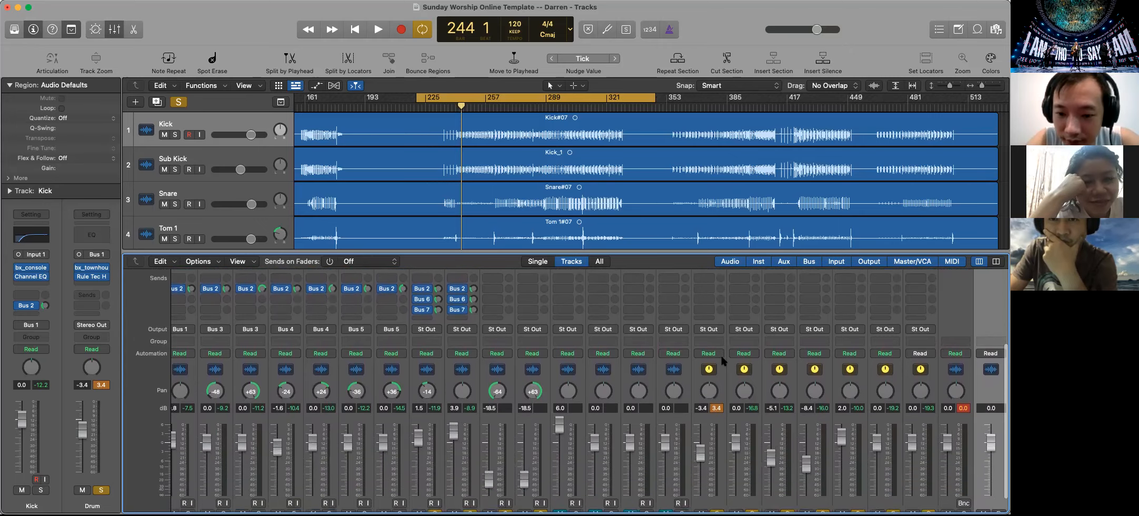
scroll(720, 358, "up", 7)
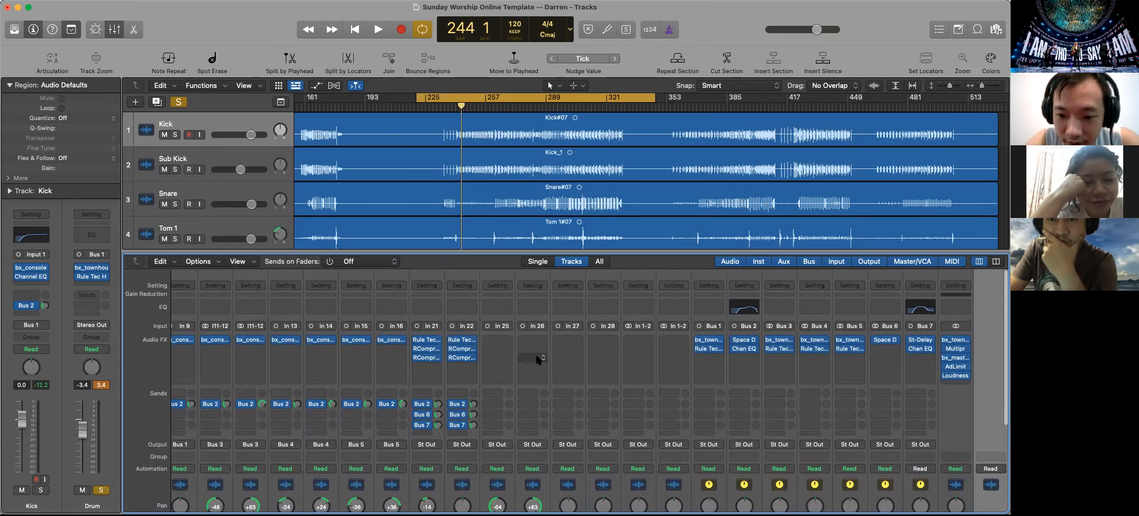
scroll(536, 352, "left", 6)
scroll(629, 367, "right", 1)
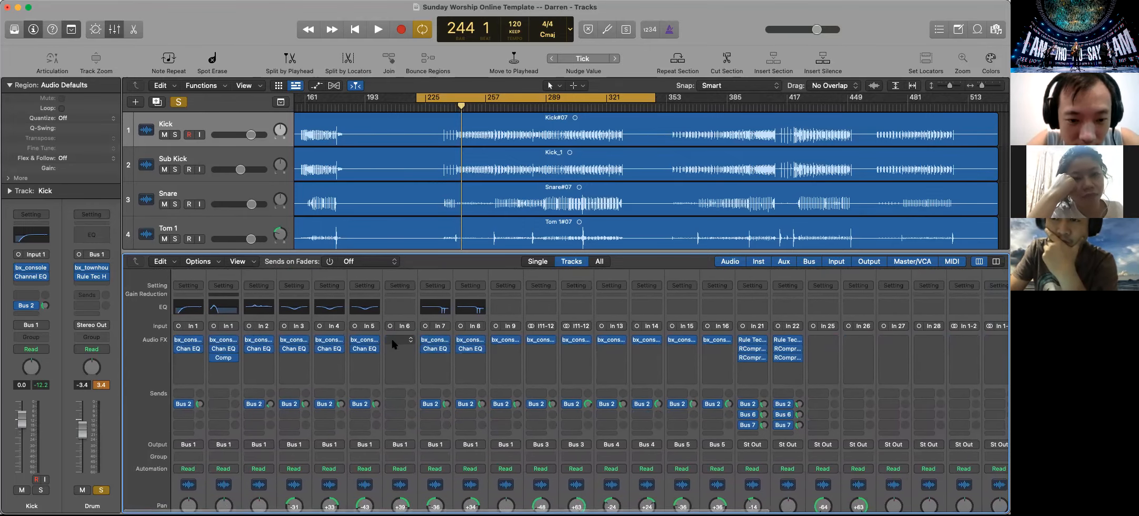
left_click(393, 341)
left_click(394, 342)
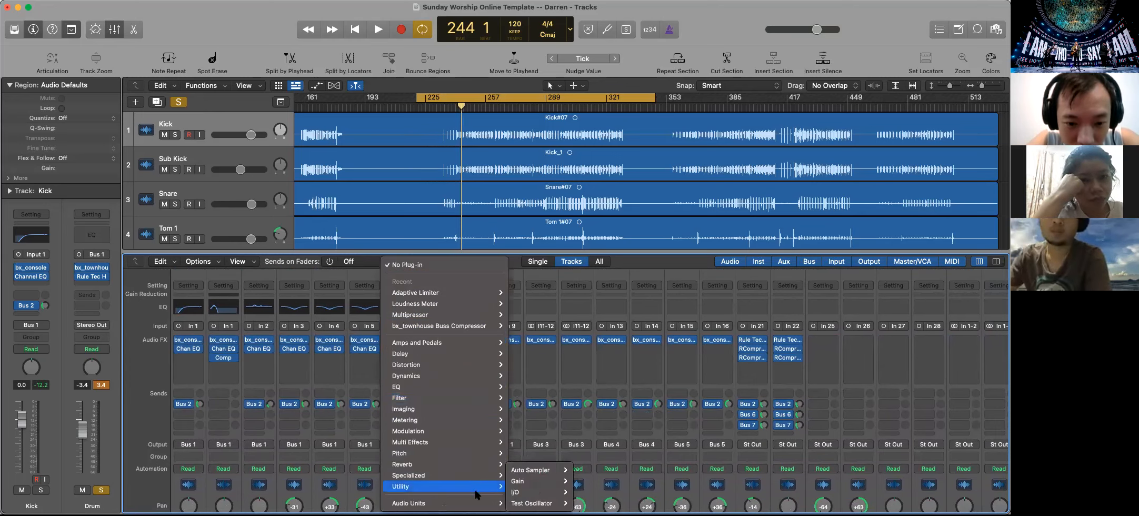
mouse_move(488, 503)
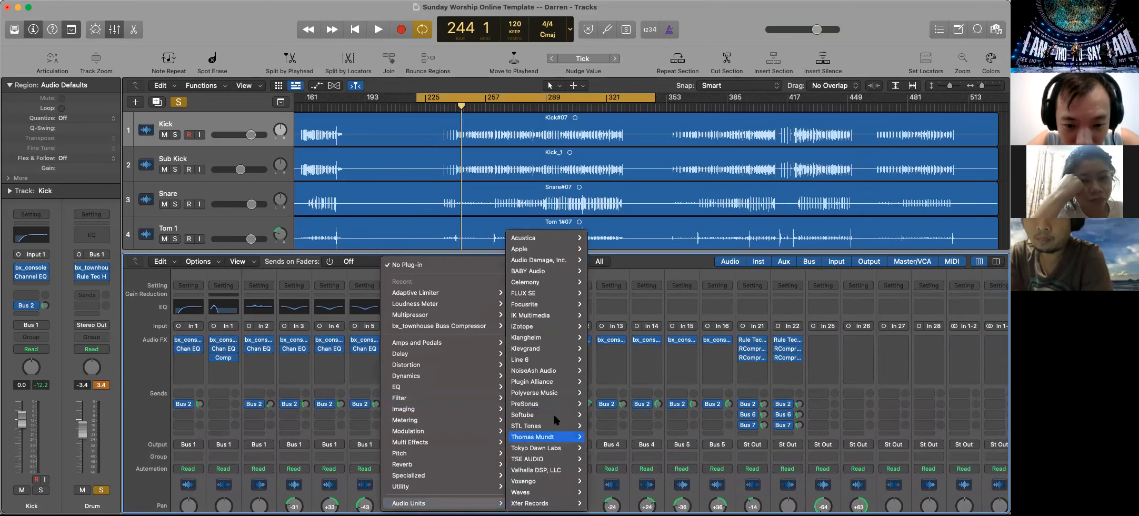
mouse_move(558, 381)
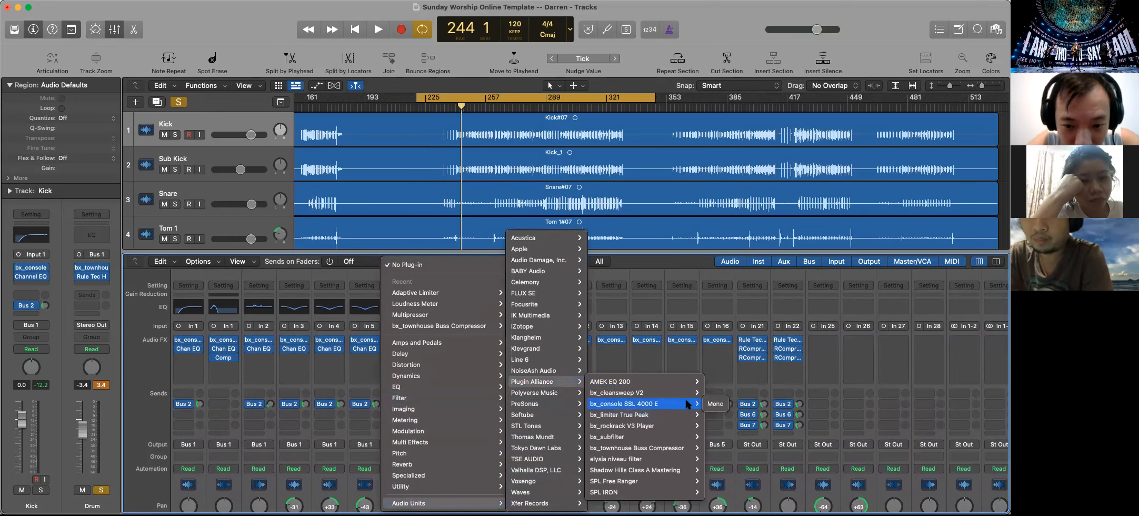
left_click(712, 403)
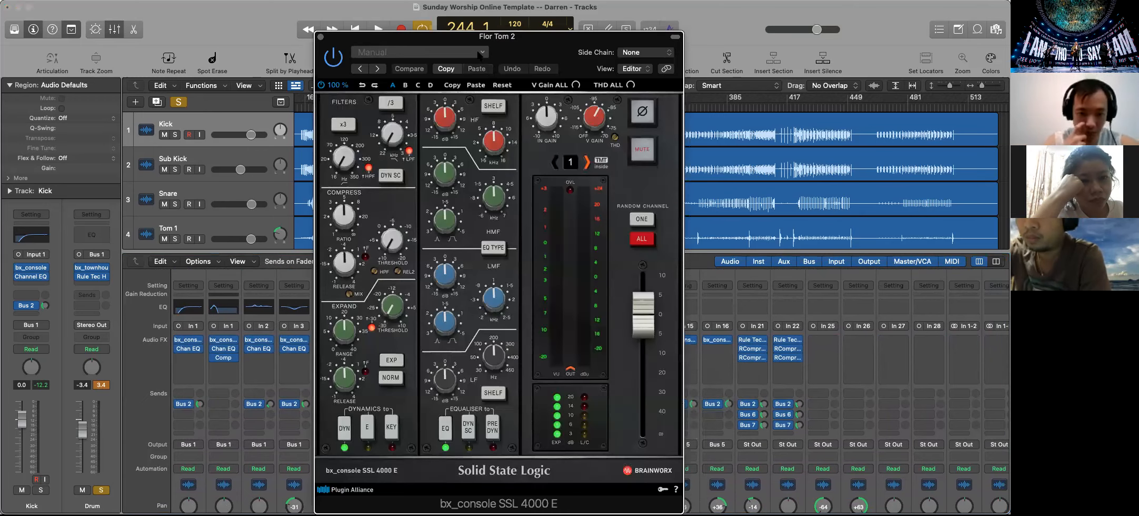
Load the 27 Toms preset in Flor Tom 2's bx_console and move its window clear of the mixer
left_click(479, 53)
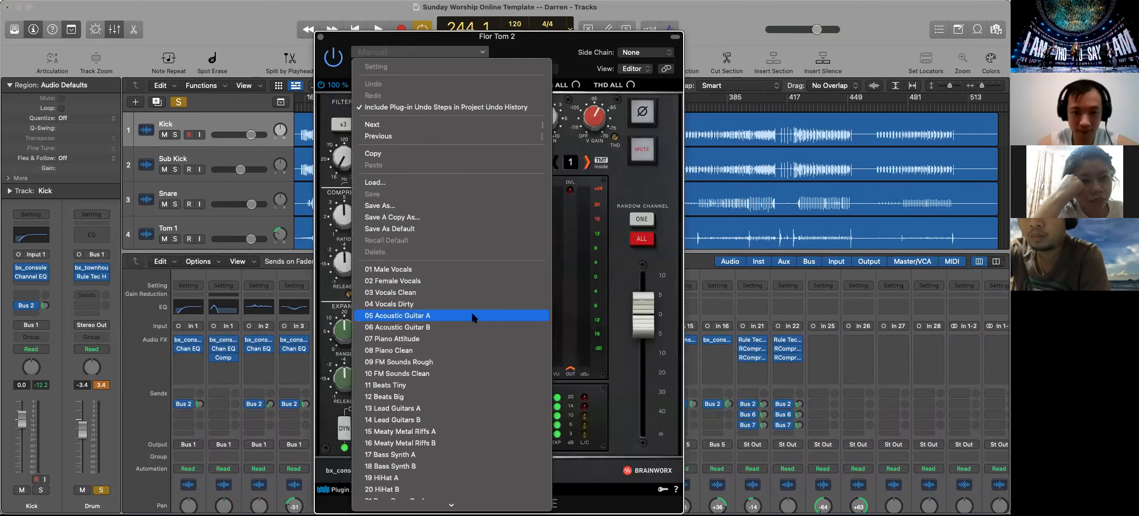
scroll(472, 318, "down", 8)
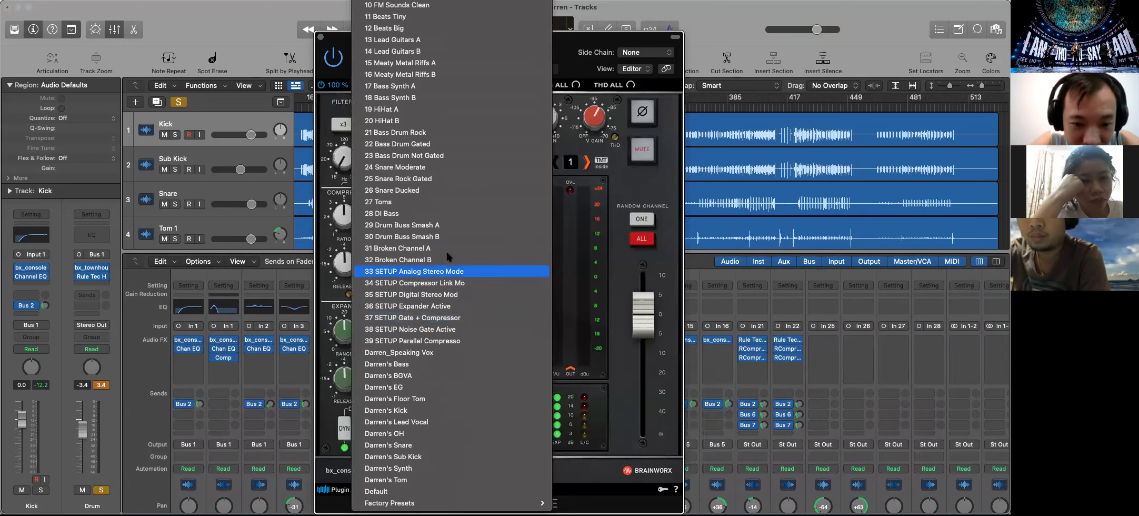
left_click(426, 203)
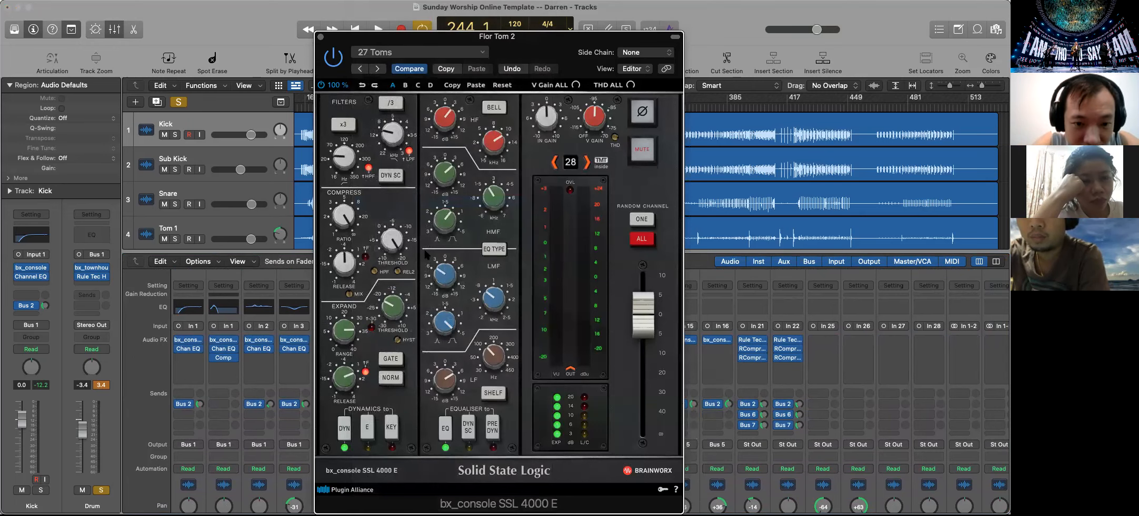
left_click_drag(532, 38, 278, 7)
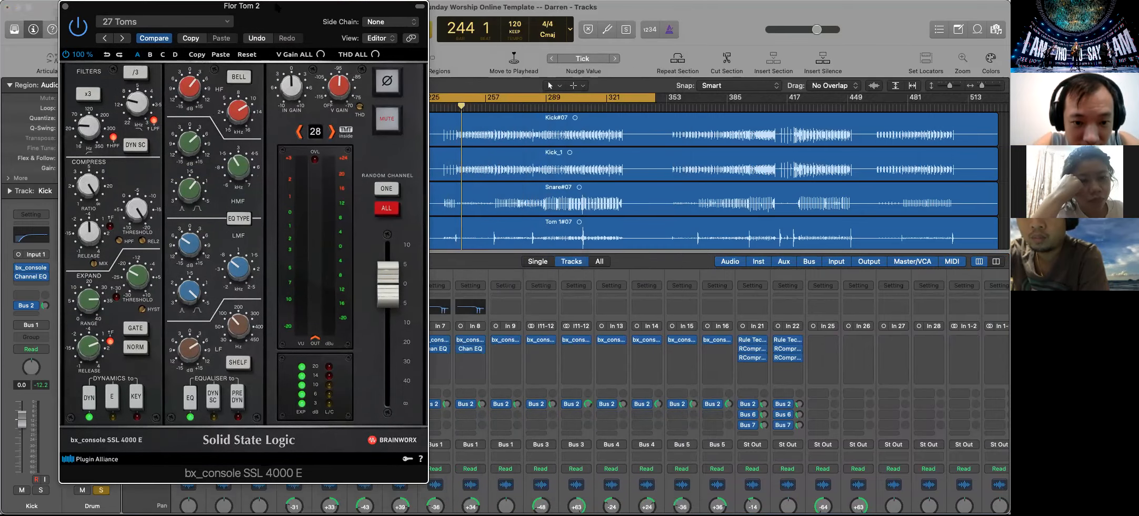
Solo Flor Tom 2 and clear the solos on Vox 4, Shure W, Loop L, Loop R and the bus channels
scroll(463, 221, "down", 10)
scroll(461, 412, "down", 5)
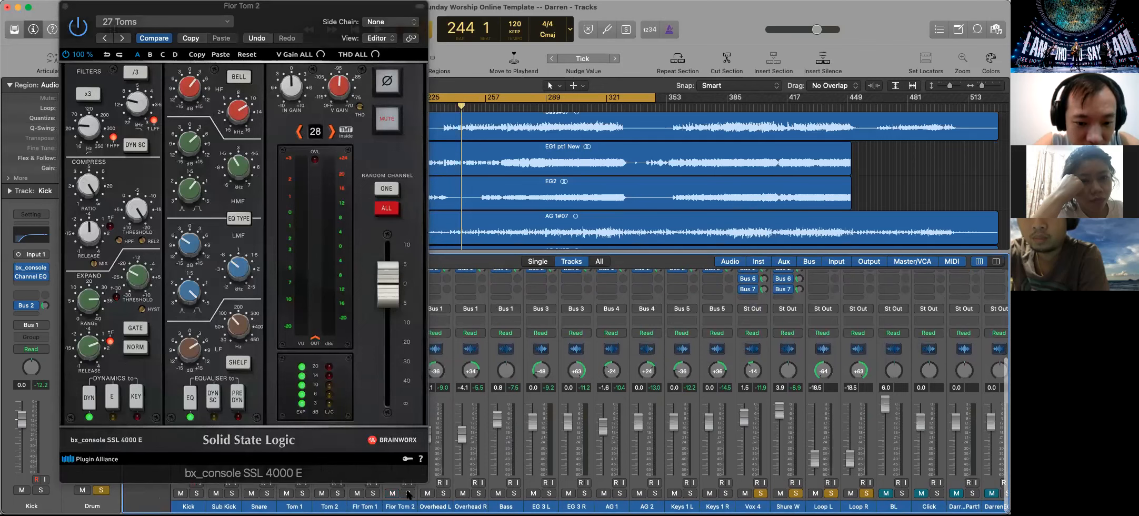
left_click(796, 492)
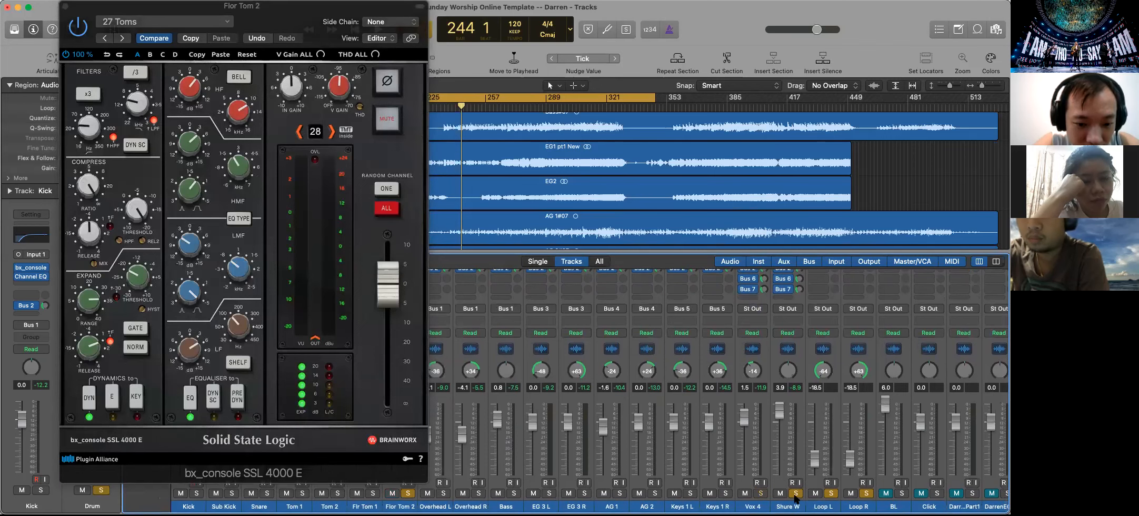
scroll(866, 495, "right", 10)
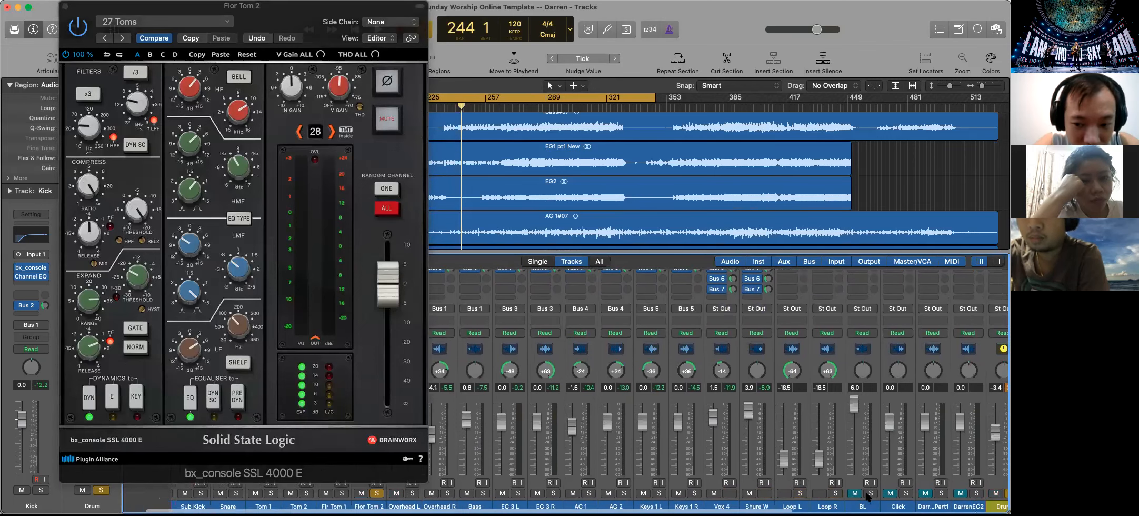
left_click(803, 492)
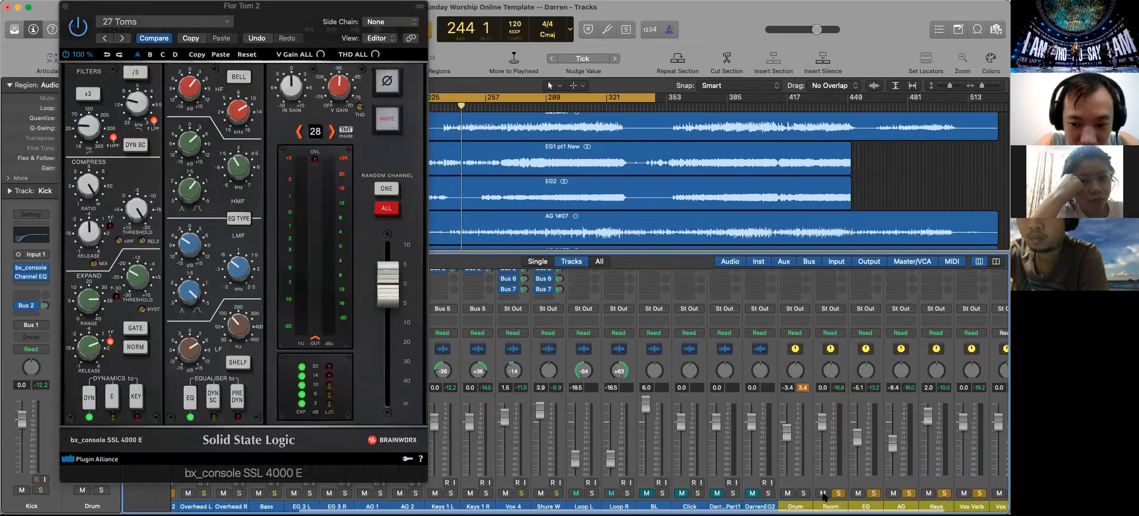
left_click(873, 493)
left_click(909, 493)
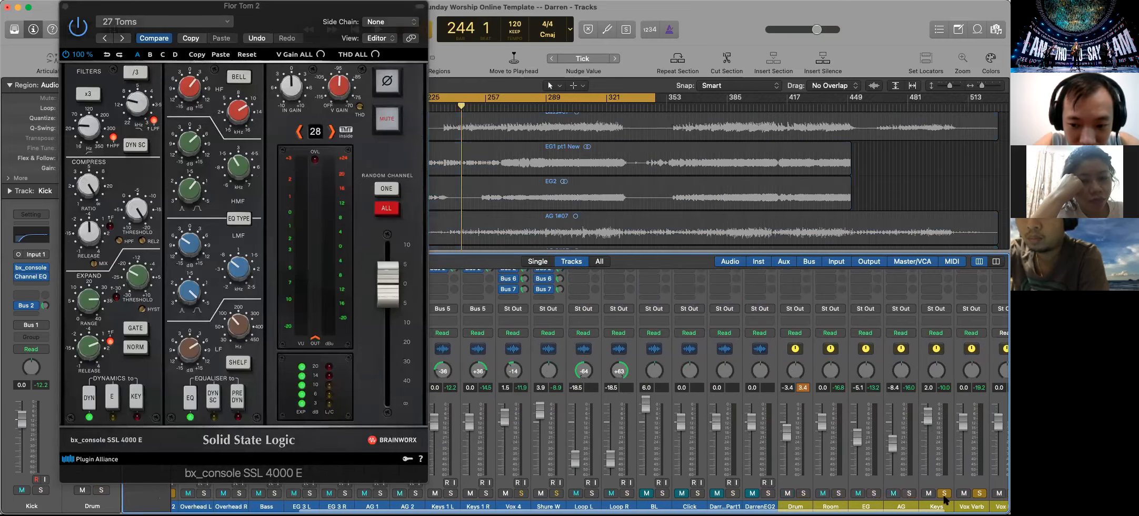
left_click(944, 493)
left_click(979, 493)
scroll(963, 494, "right", 3)
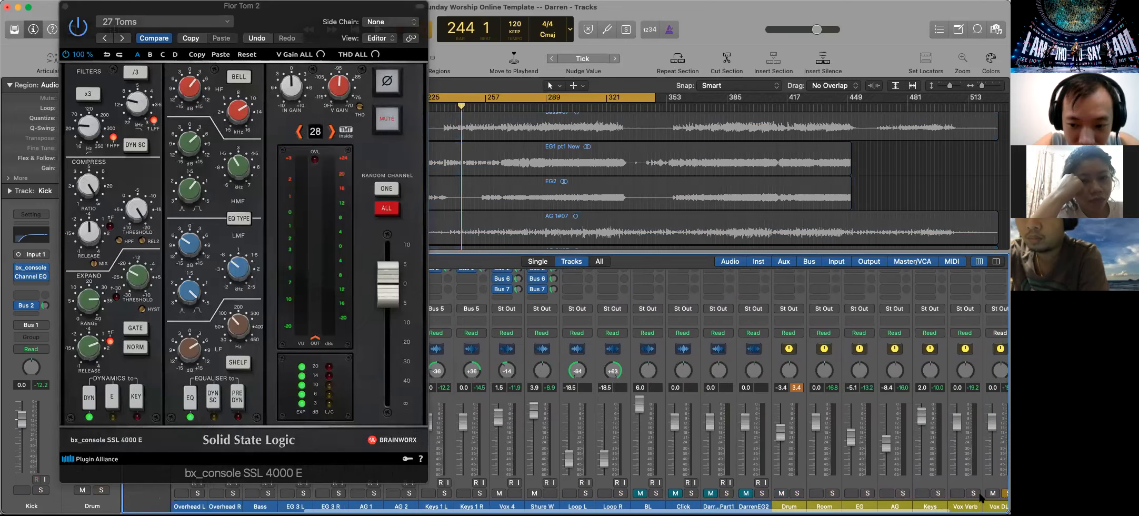
left_click(943, 493)
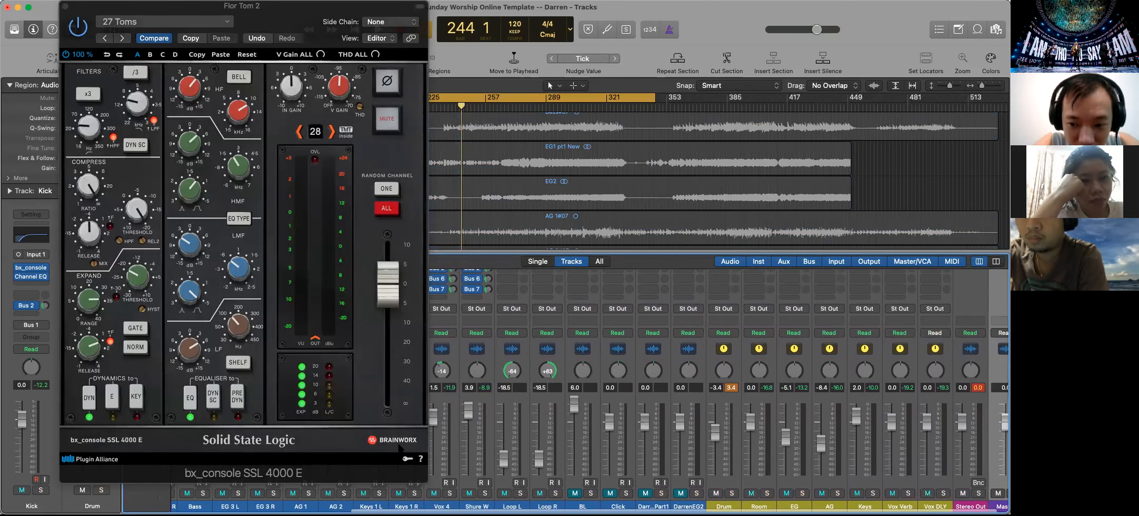
Play the loop to audition the soloed Flor Tom 2 through bx_console and review the available presets and EQ settings
key("space")
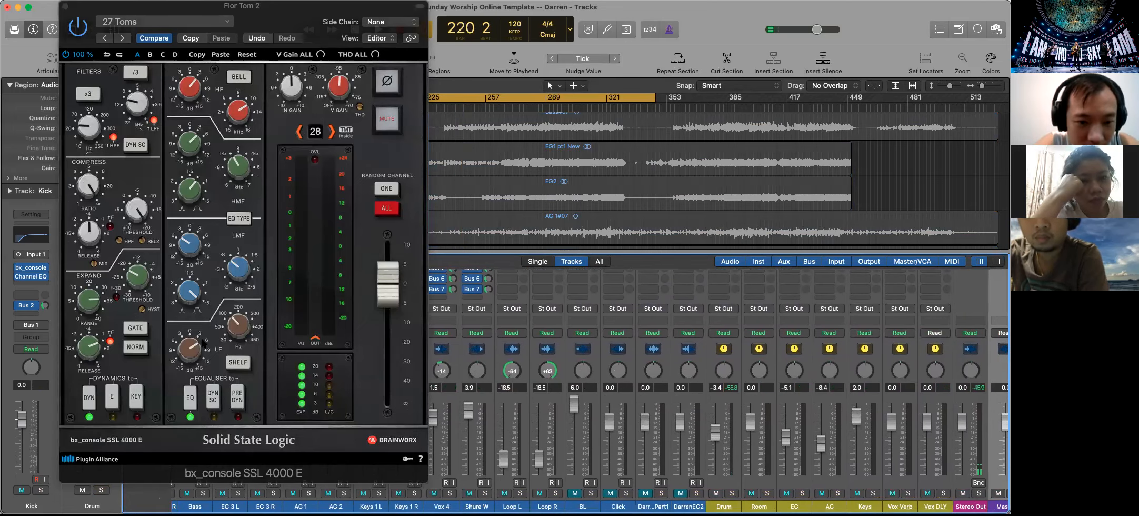
left_click_drag(135, 16, 662, 39)
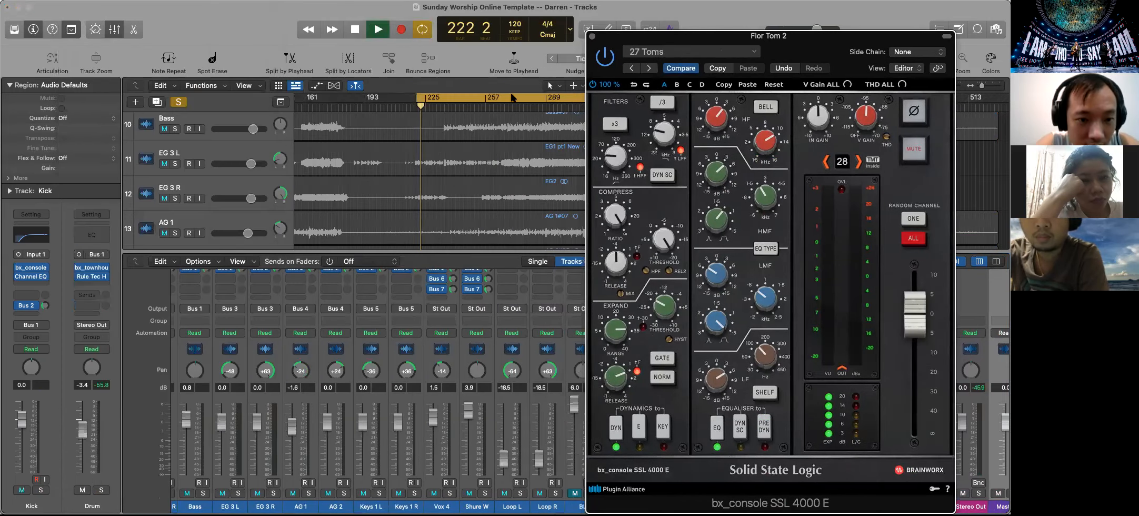
scroll(397, 164, "down", 2)
scroll(379, 332, "up", 6)
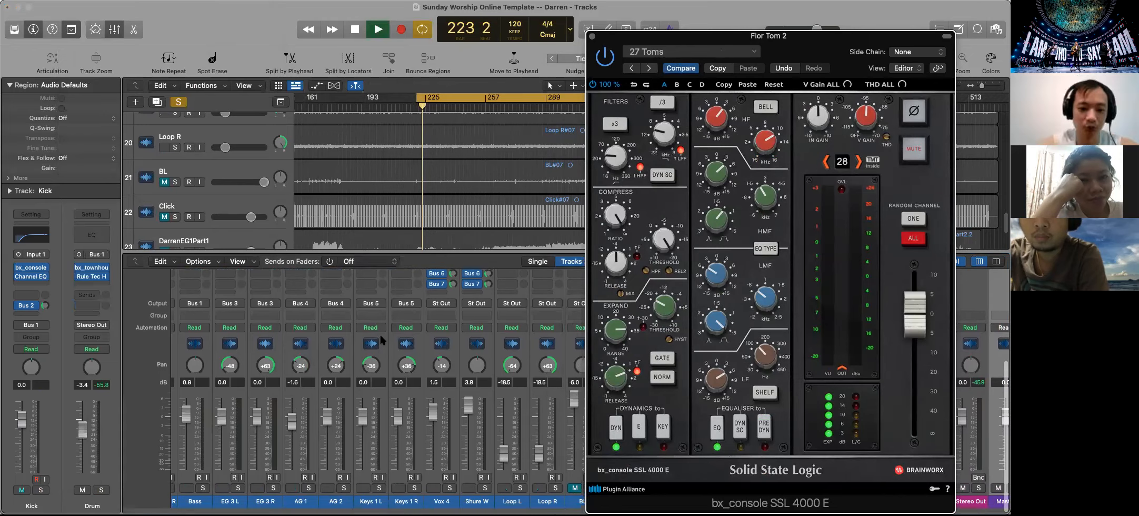
scroll(380, 316, "down", 2)
scroll(465, 158, "up", 10)
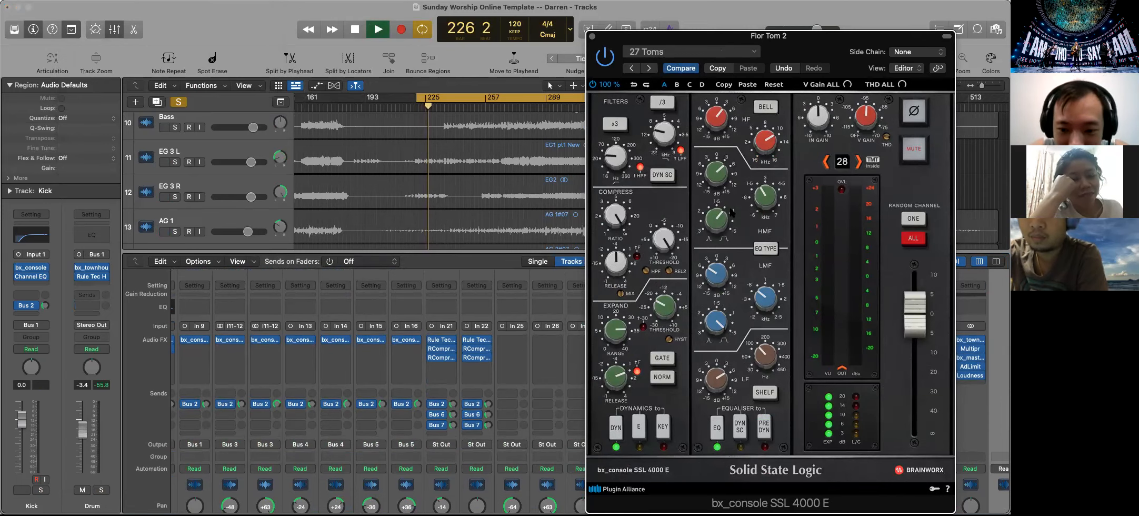
left_click(731, 53)
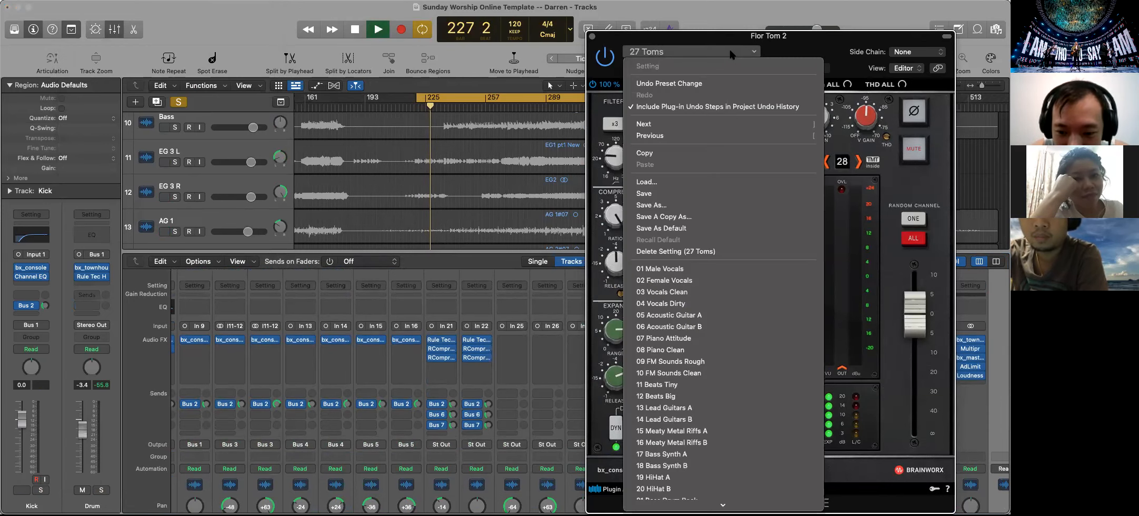
left_click(729, 51)
left_click_drag(741, 39, 631, 39)
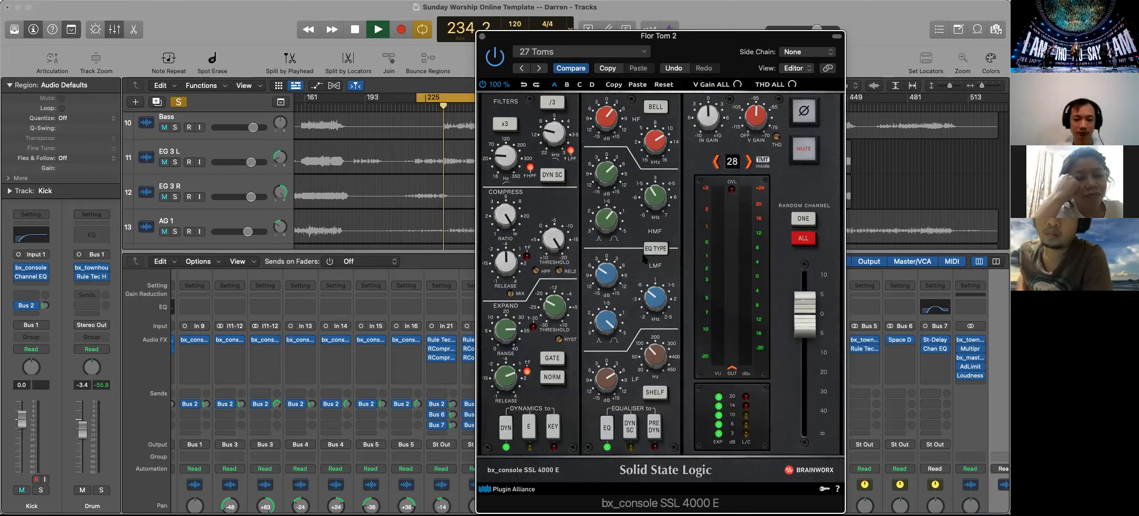
mouse_move(614, 122)
mouse_move(648, 143)
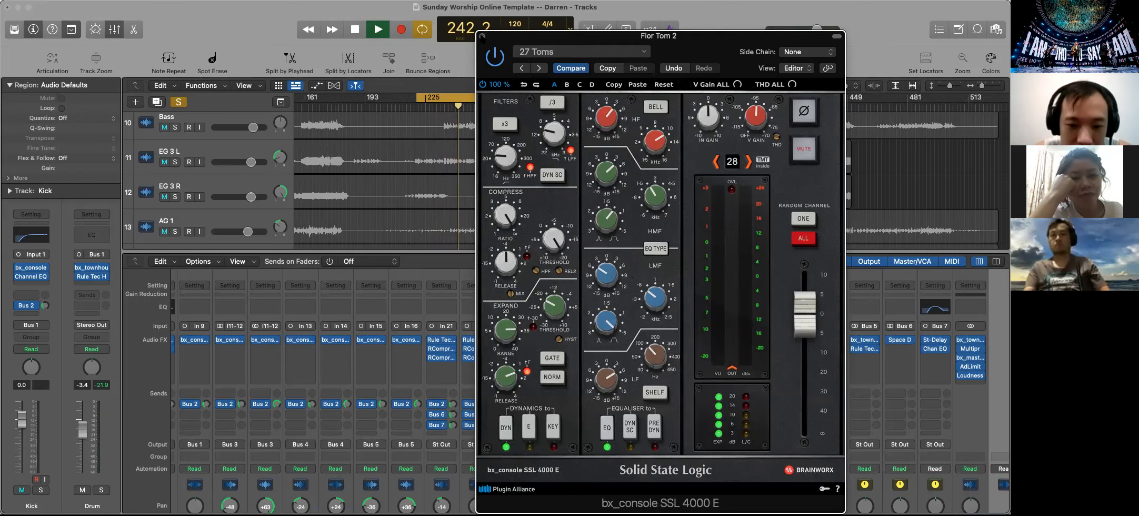
Close Flor Tom 2's bx_console window and stop playback
left_click(482, 36)
scroll(505, 181, "down", 10)
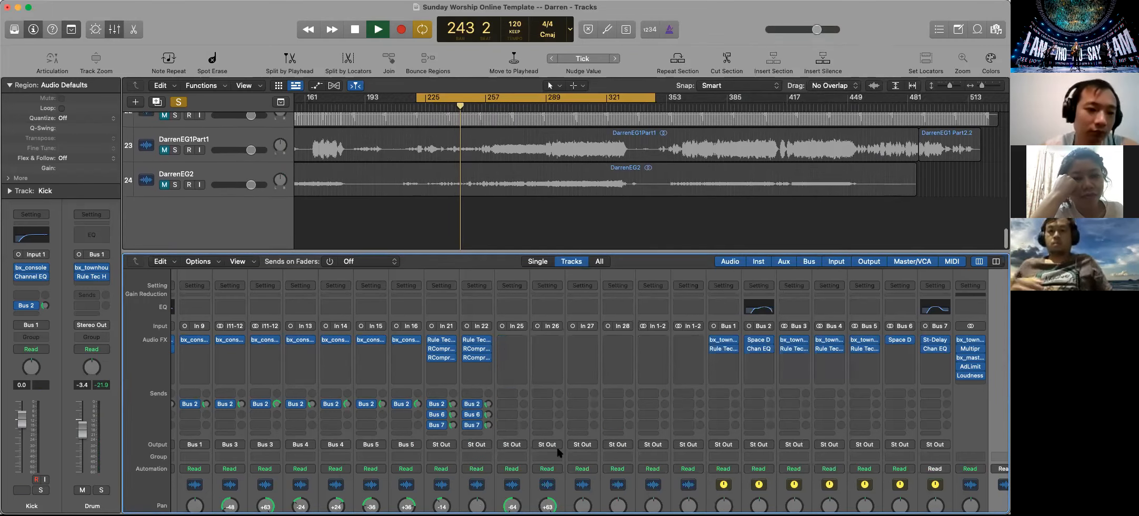
scroll(500, 449, "down", 5)
key("space")
scroll(529, 292, "up", 2)
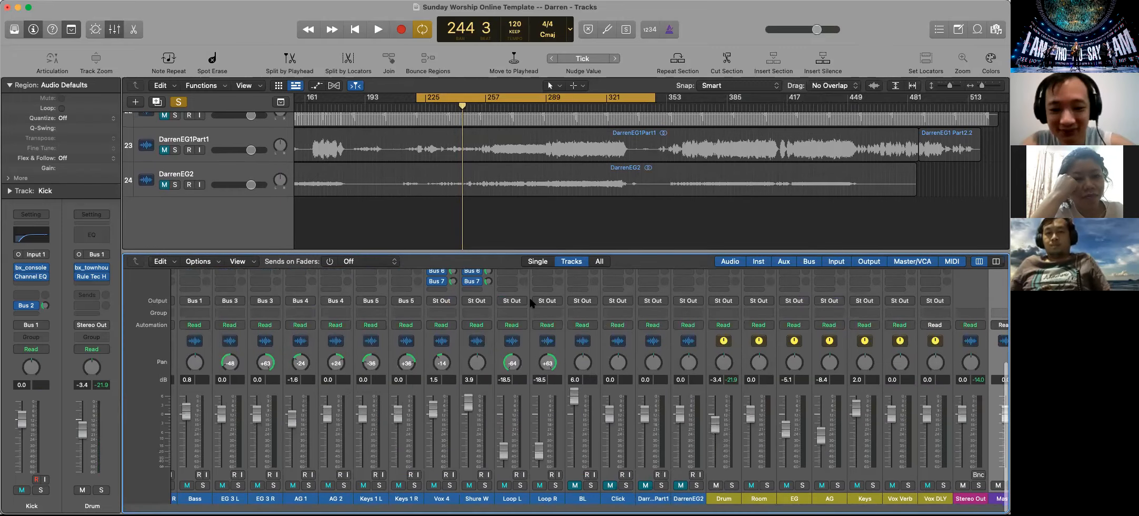
Clear all remaining solos and play the start of the loop briefly to hear the full mix
left_click(179, 102)
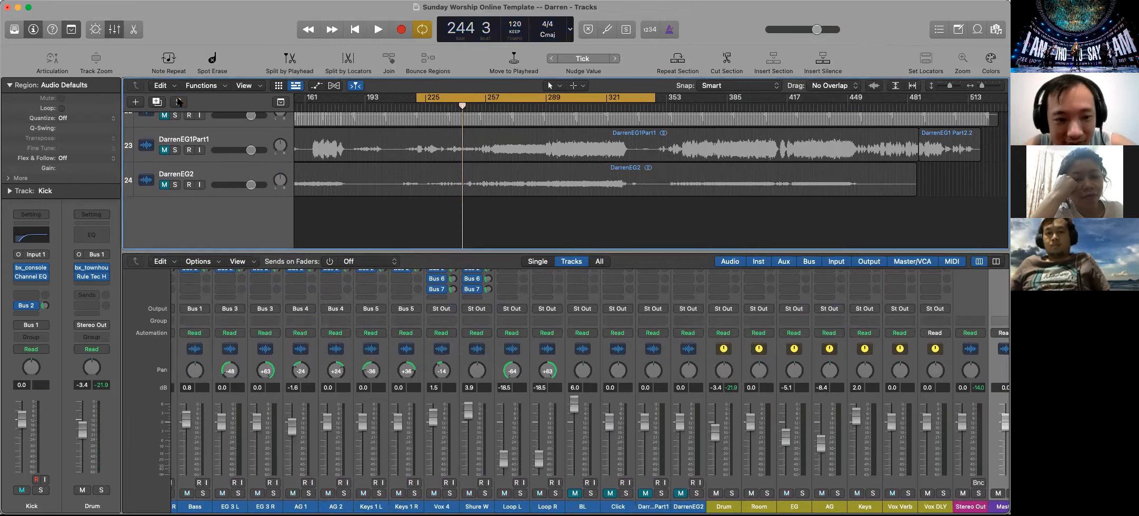
key("space")
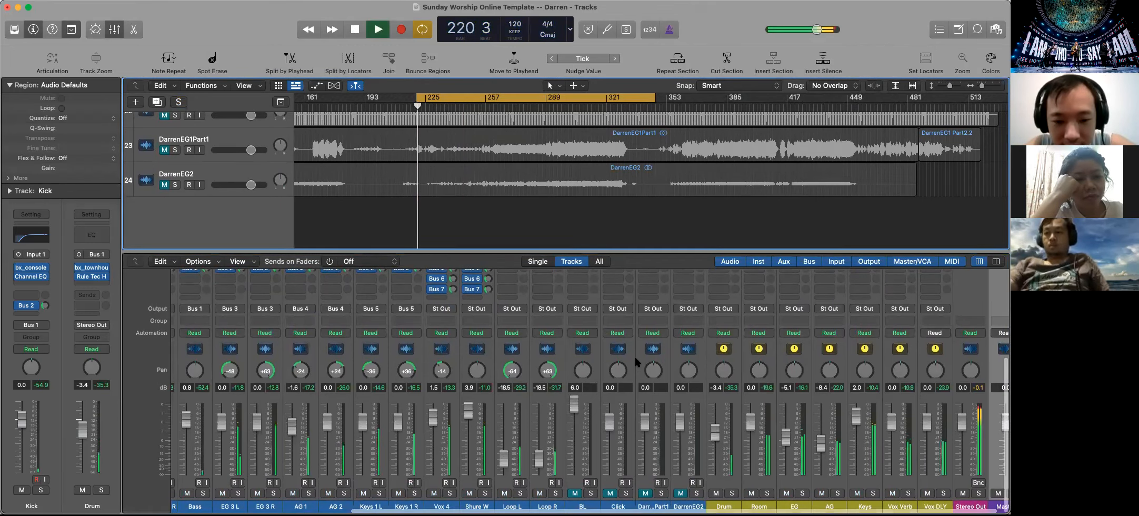
left_click(637, 361)
left_click(509, 240)
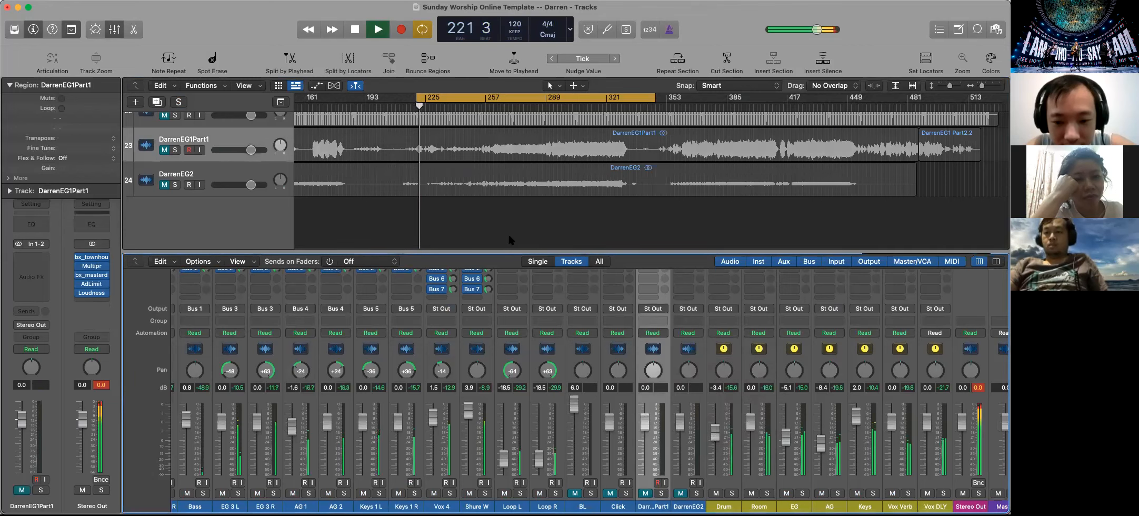
key("space")
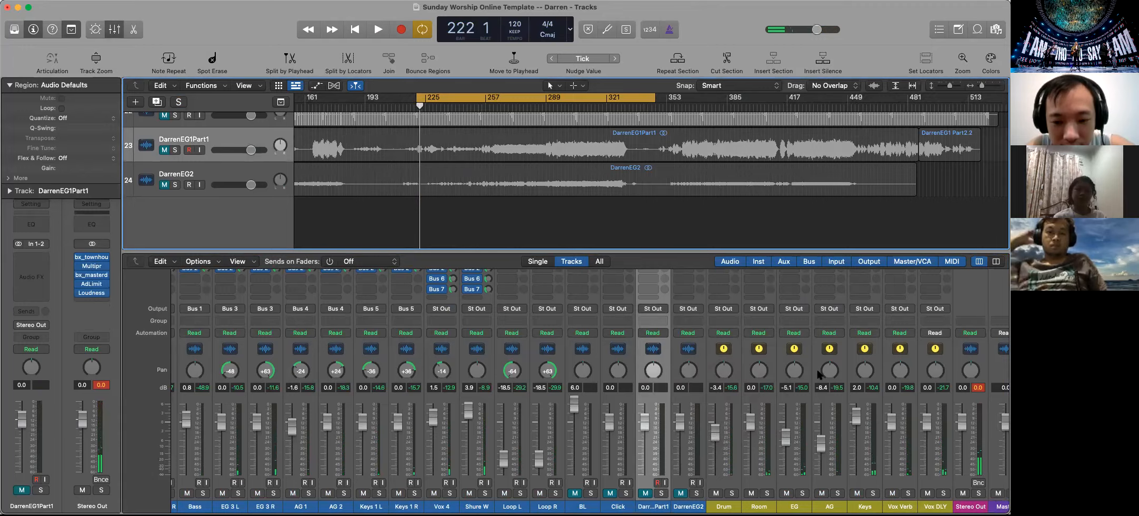
Zoom out the timeline and extend the cycle range from bar 1 to the end of the song's regions
scroll(817, 373, "up", 5)
scroll(817, 373, "down", 5)
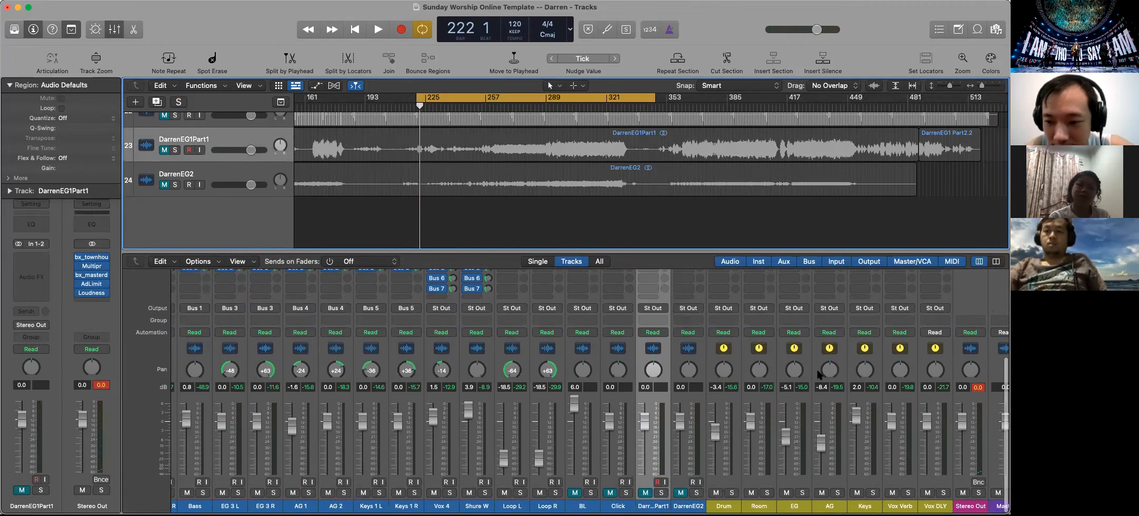
scroll(810, 371, "right", 2)
scroll(774, 363, "up", 4)
scroll(773, 363, "up", 5)
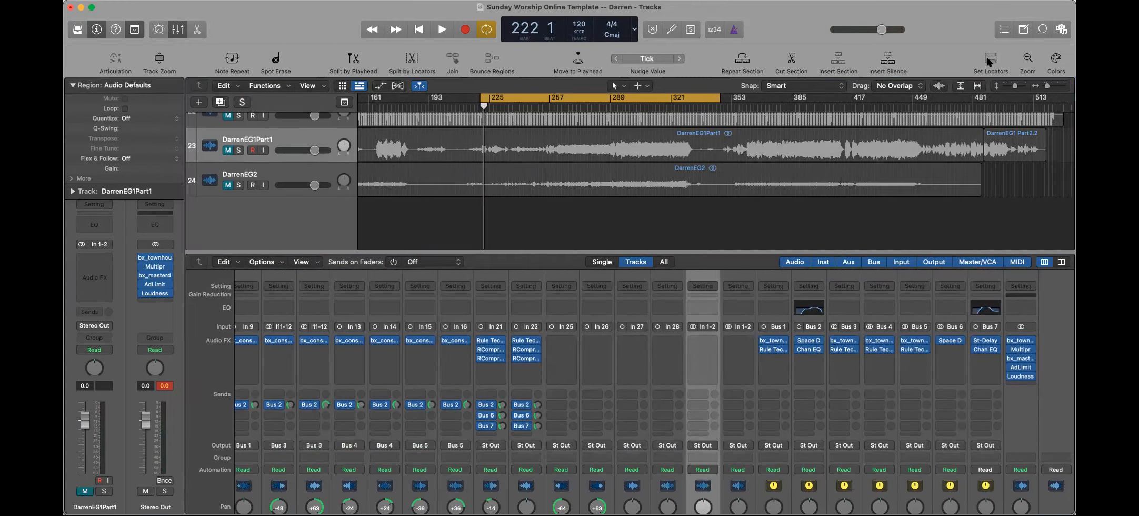
left_click_drag(1043, 86, 1024, 86)
left_click_drag(536, 98, 326, 99)
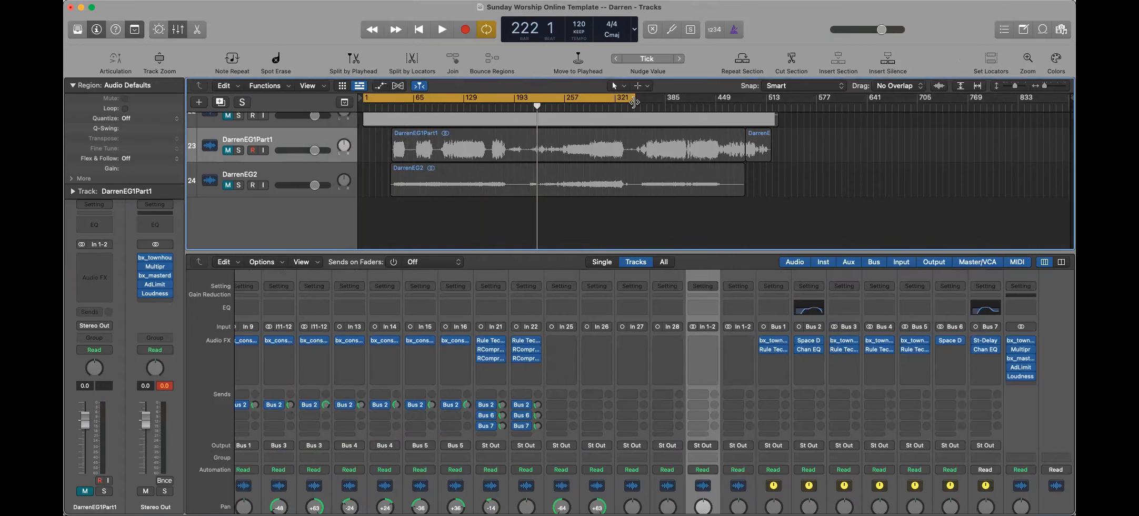
left_click_drag(635, 98, 776, 110)
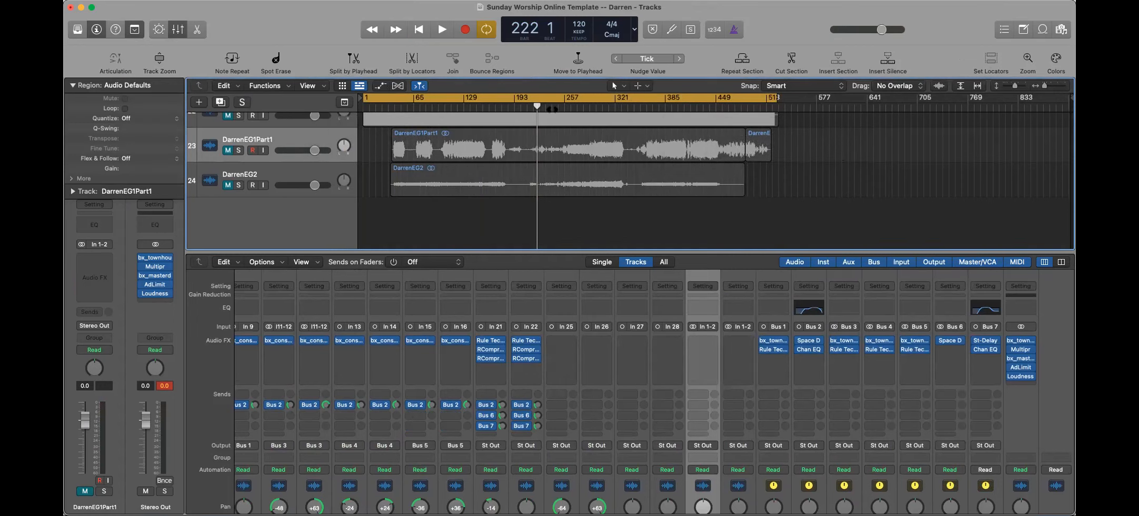
Look over the mixer's channel strips and faders, and select track 23, the first electric guitar overdub, with its regions
scroll(484, 405, "down", 5)
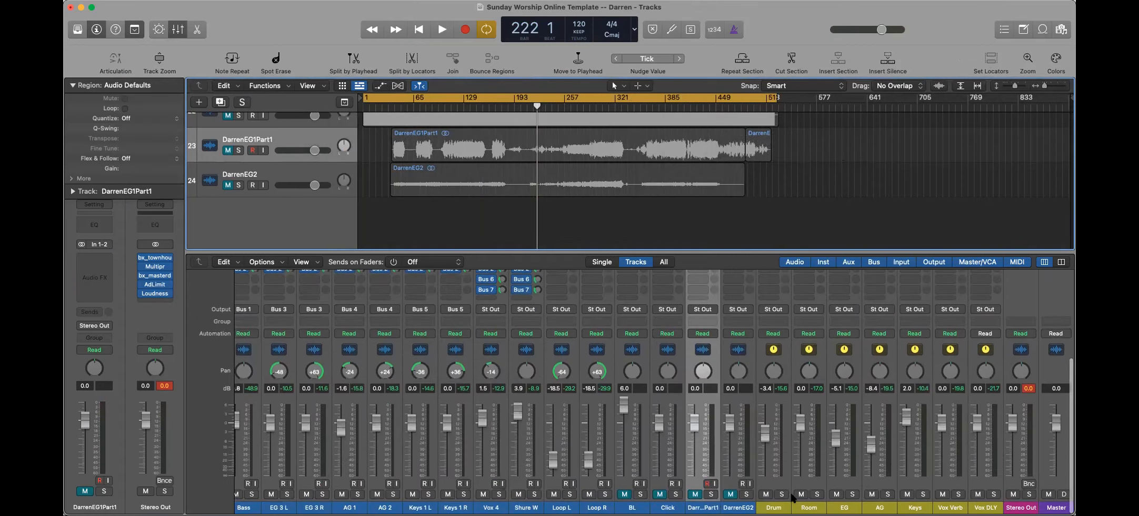
scroll(636, 493, "up", 1)
scroll(636, 493, "left", 5)
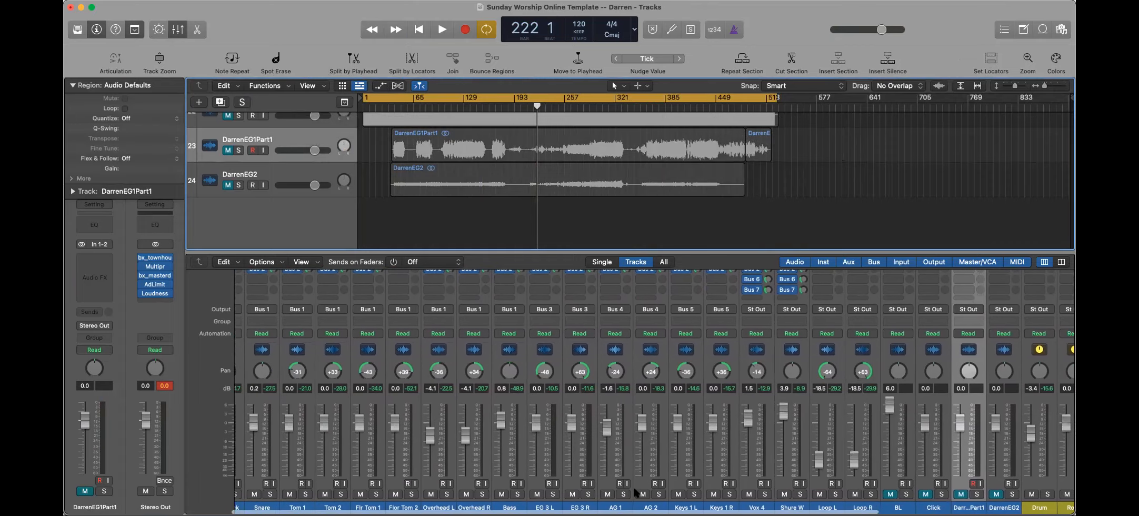
scroll(329, 221, "up", 3)
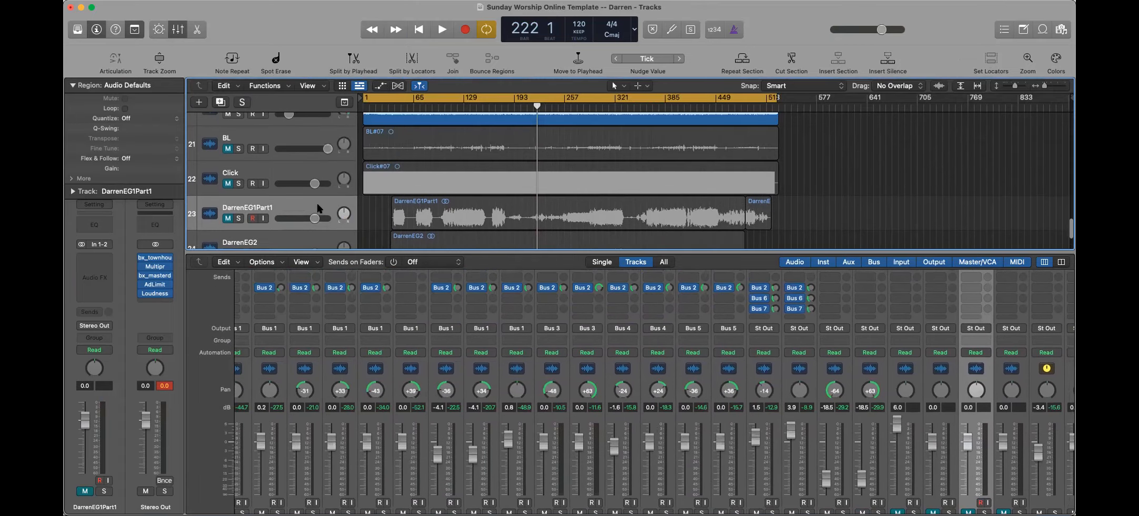
left_click(317, 206)
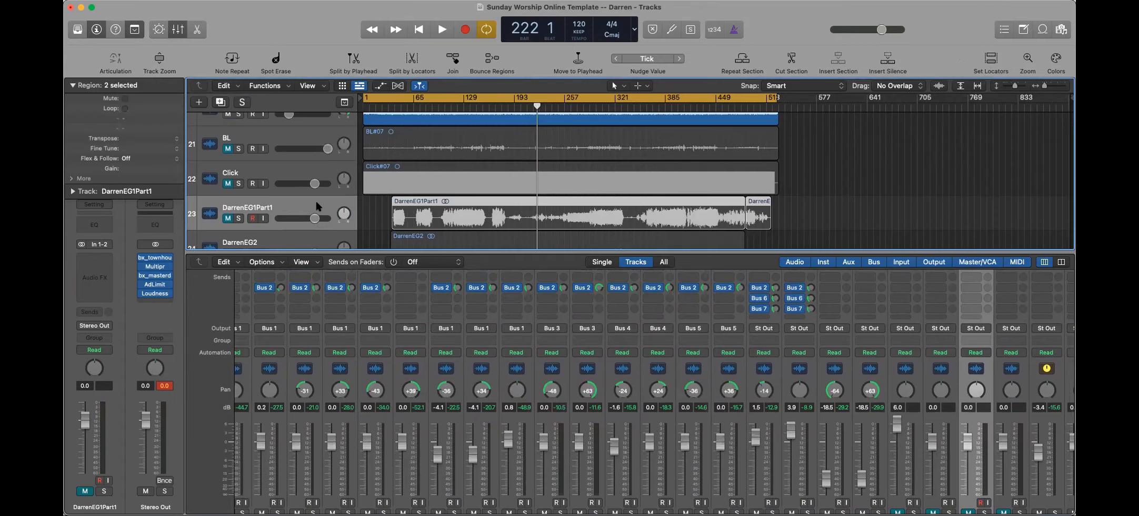
Extend the end of the cycle range to bar 529, flush with the end of the recorded regions
scroll(318, 206, "up", 5)
left_click_drag(1044, 86, 1049, 86)
scroll(788, 172, "right", 15)
scroll(787, 175, "right", 20)
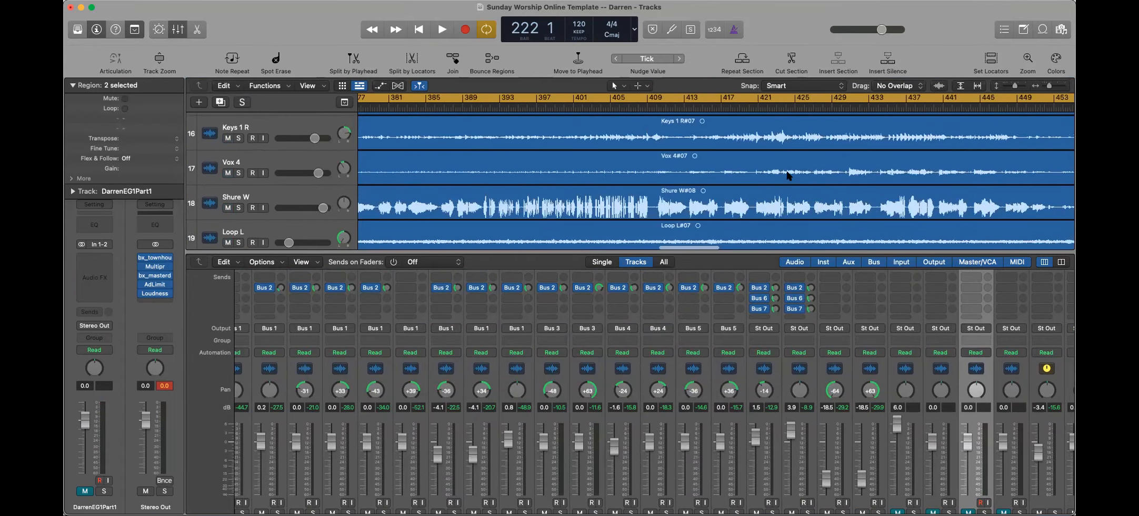
scroll(786, 176, "left", 2)
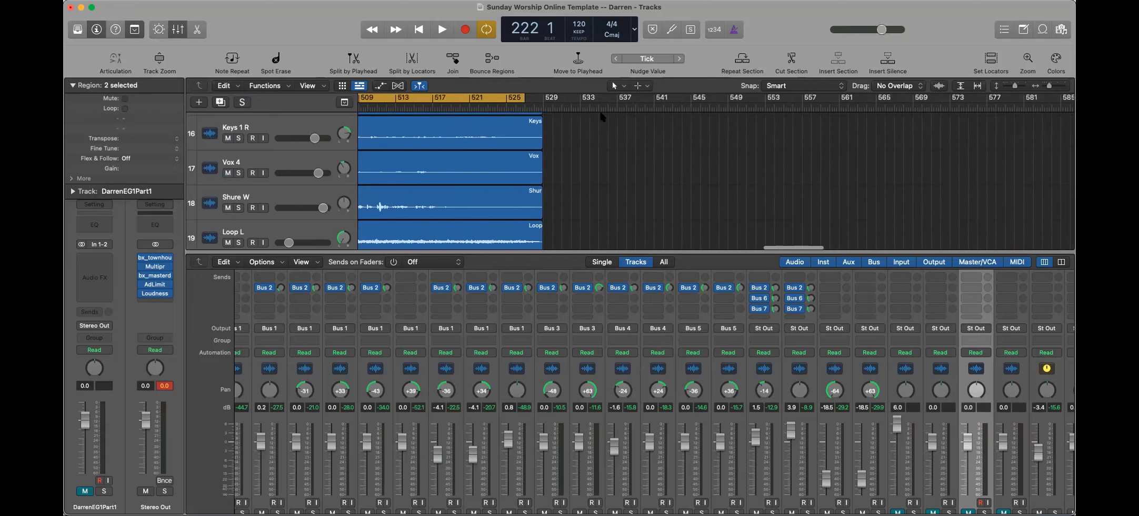
left_click(524, 98)
left_click_drag(523, 97, 543, 97)
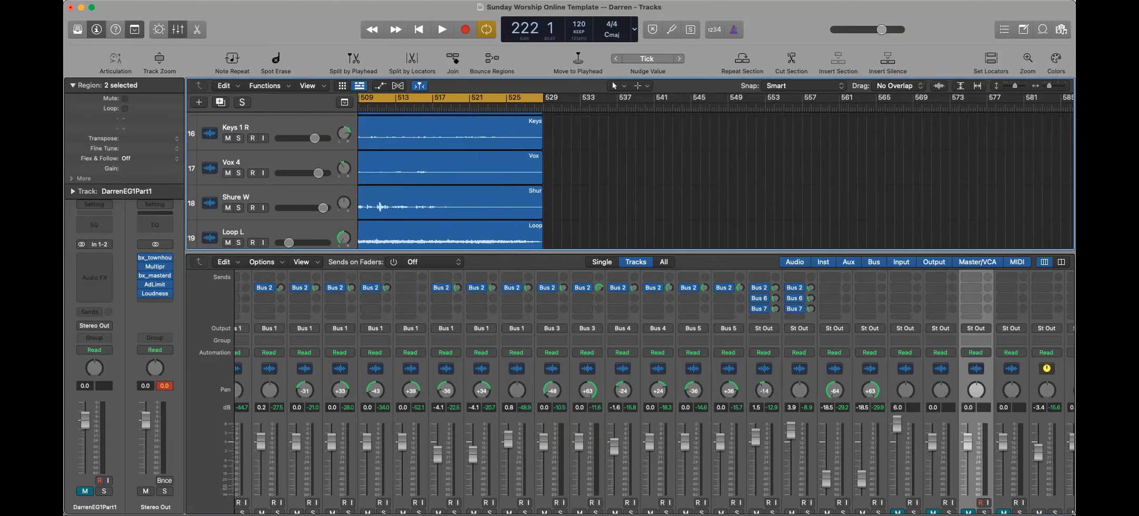
Set up an offline bounce of bars 1 to 529 as a 24-bit, 48000 Hz interleaved PCM Wave file with Normalize on
left_click(141, 0)
mouse_move(168, 259)
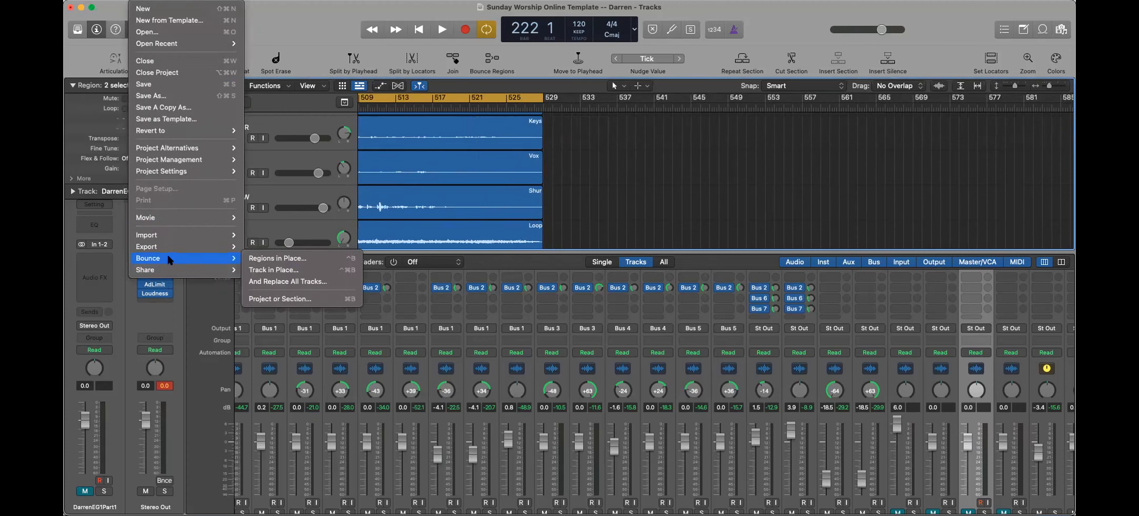
left_click(275, 299)
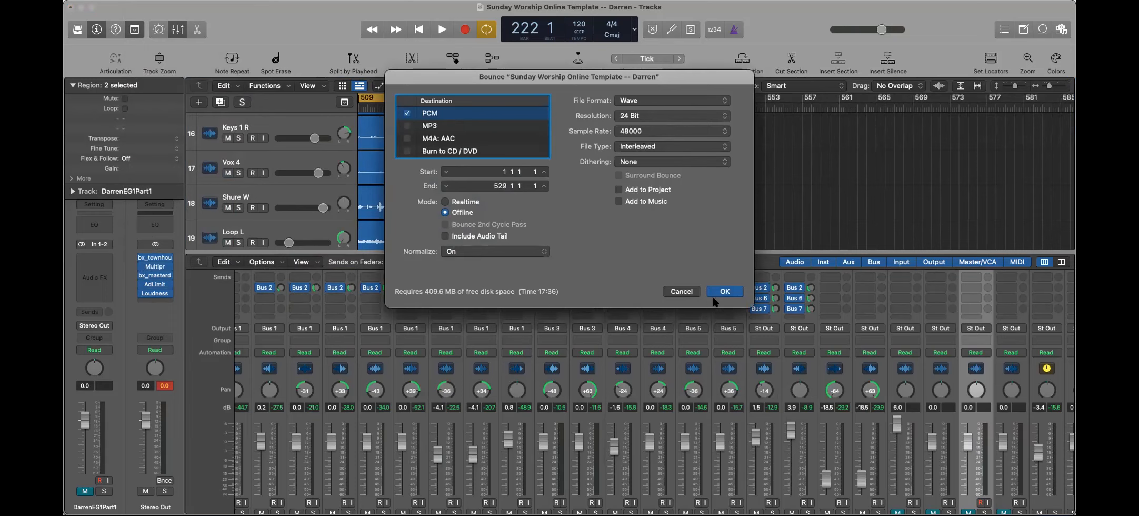
key("Return")
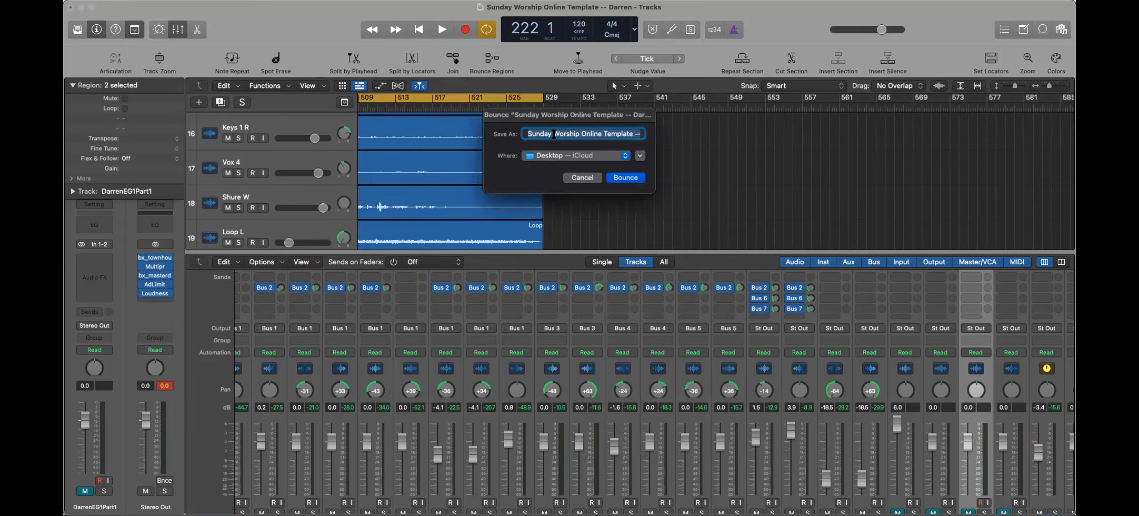
Keep the suggested project name for the file and bounce it to the Desktop
left_click(555, 133)
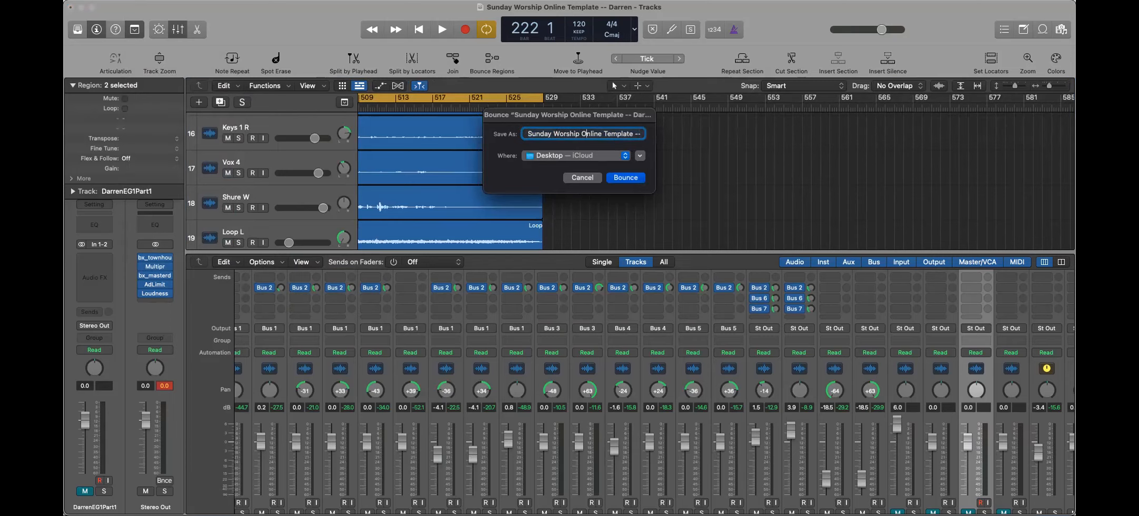
key("Right")
key("Right")
key("Right")
key("Right")
key("Right")
key("Right")
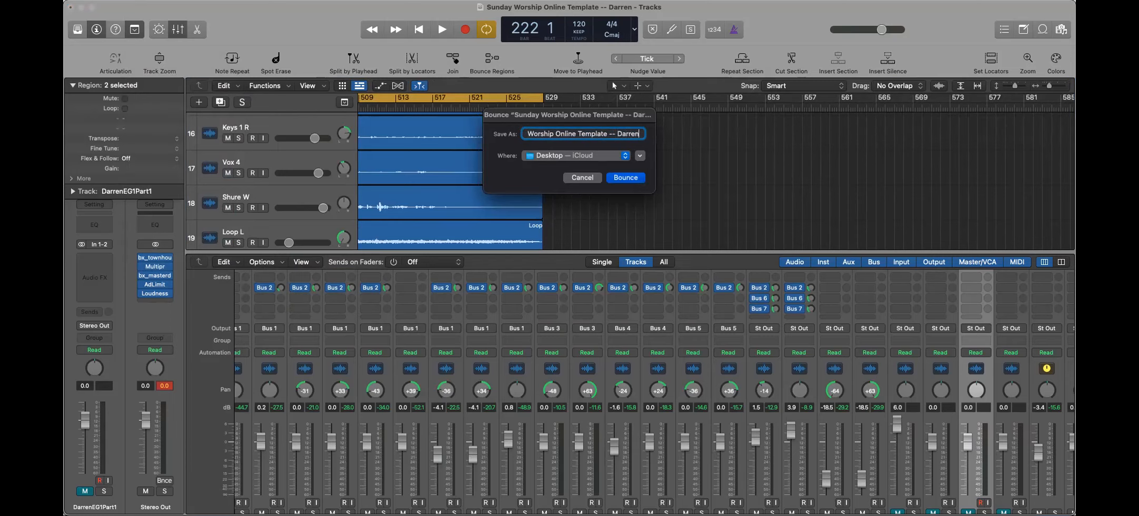
left_click(631, 179)
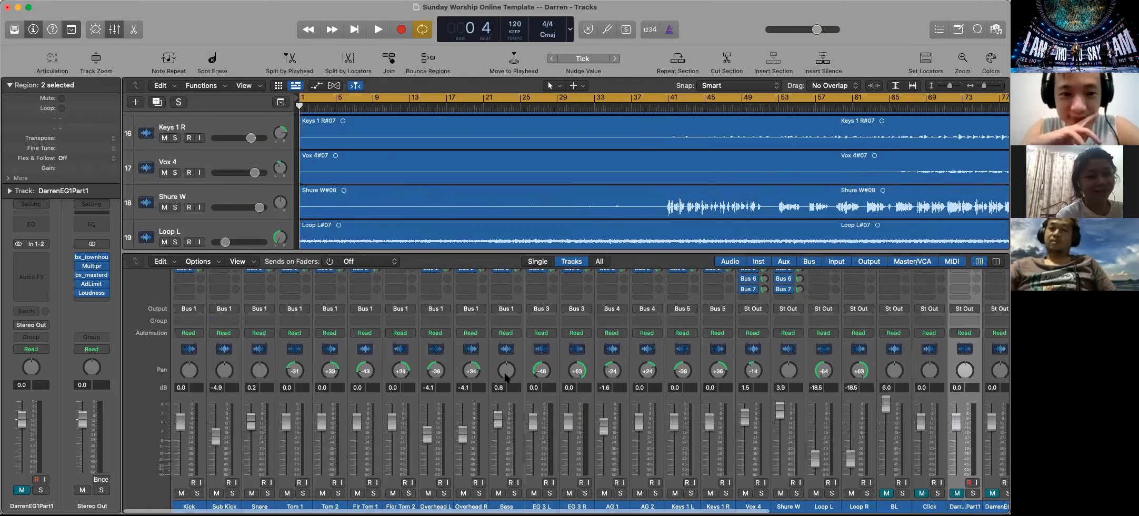
scroll(505, 343, "up", 5)
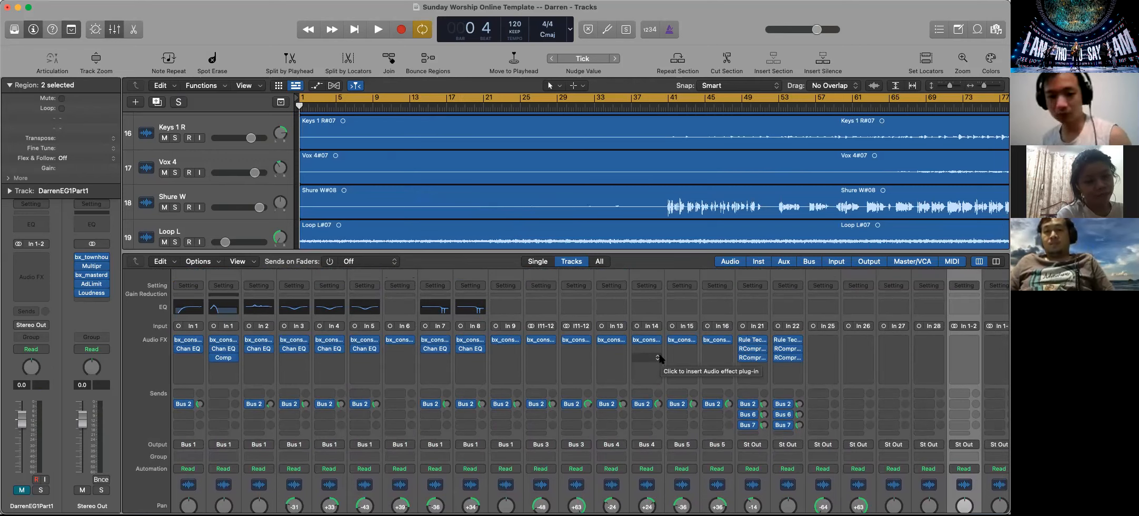
scroll(622, 368, "down", 5)
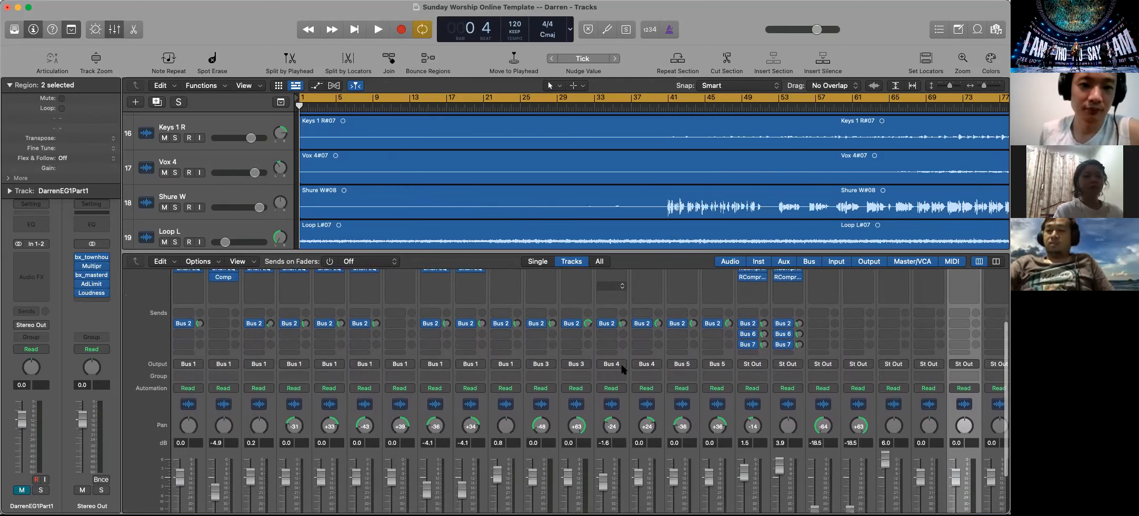
scroll(623, 369, "down", 2)
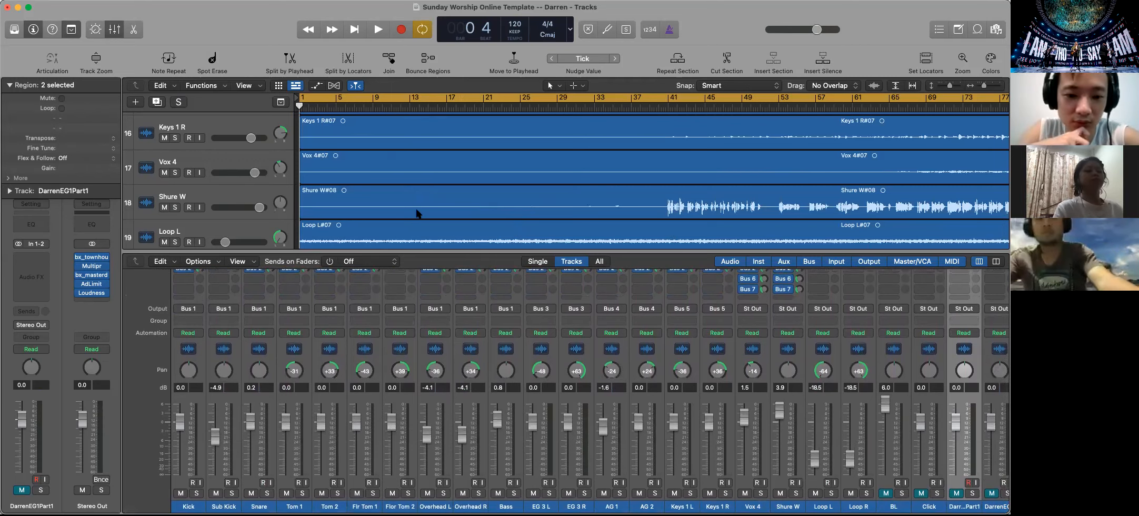
scroll(548, 229, "up", 5)
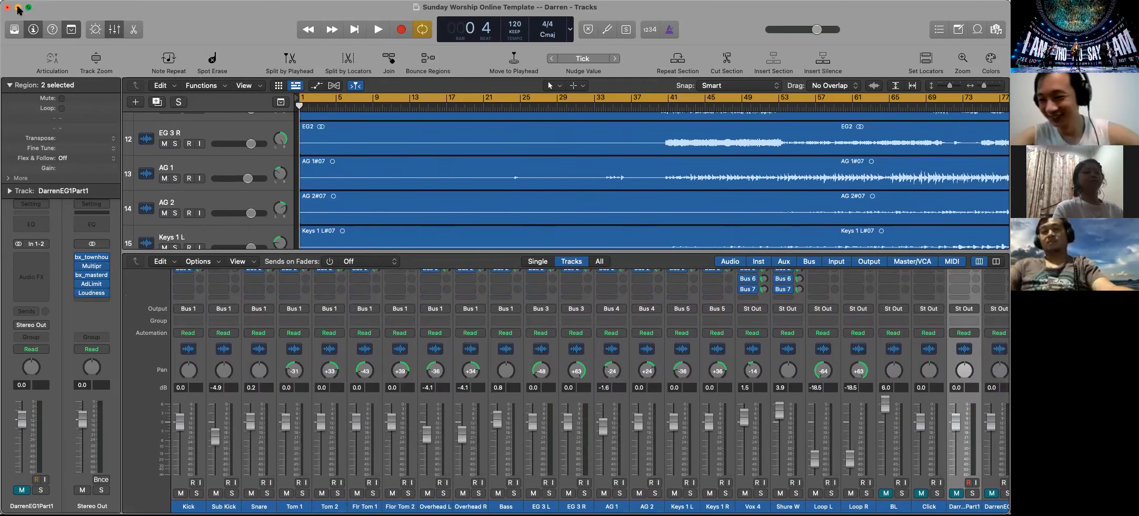
left_click(18, 9)
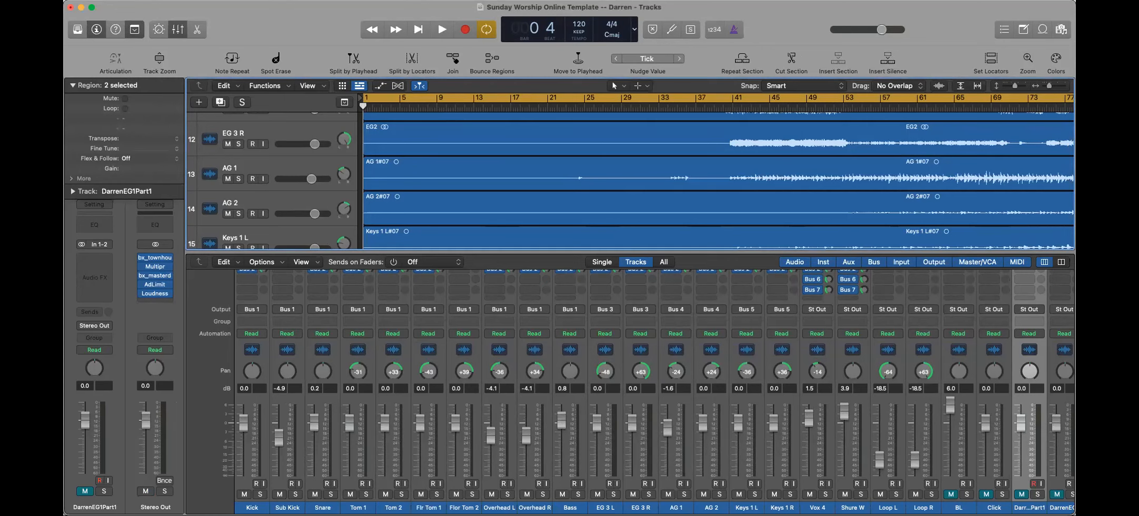
Minimize the project window and play the bounced worship mix in Music, skipping ahead in stages to about 7:30
left_click(82, 7)
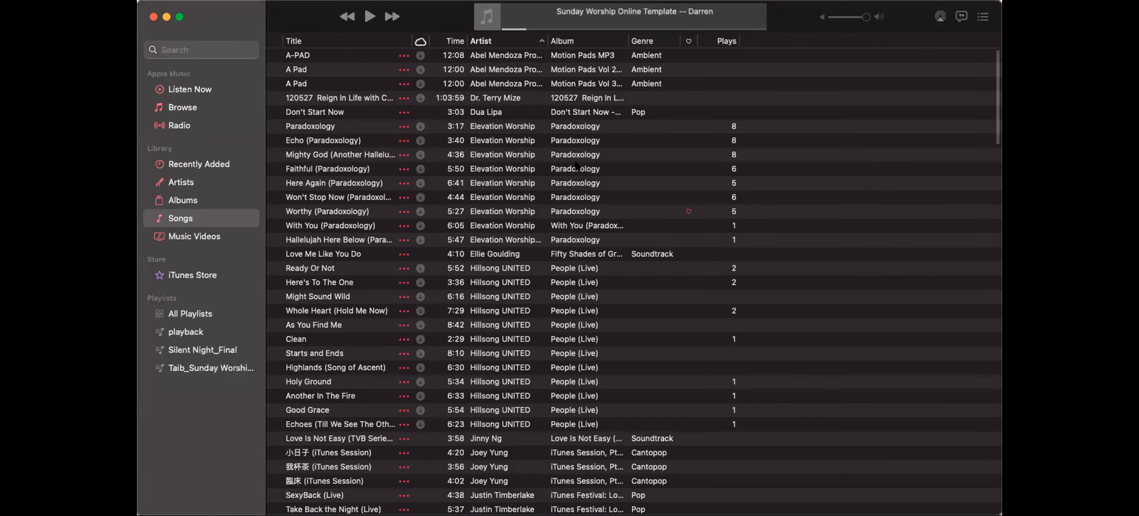
left_click(370, 16)
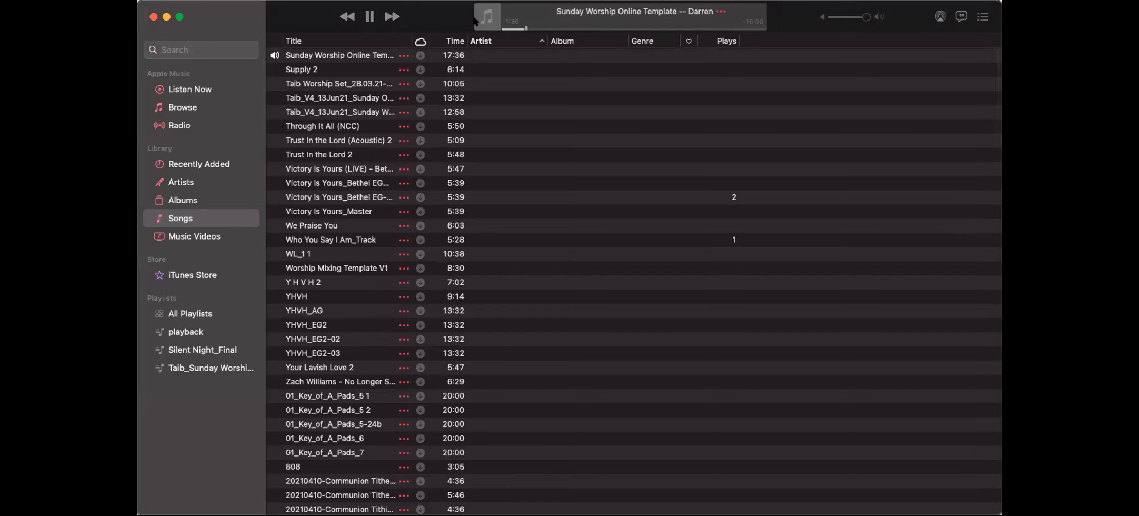
left_click(546, 28)
left_click(585, 28)
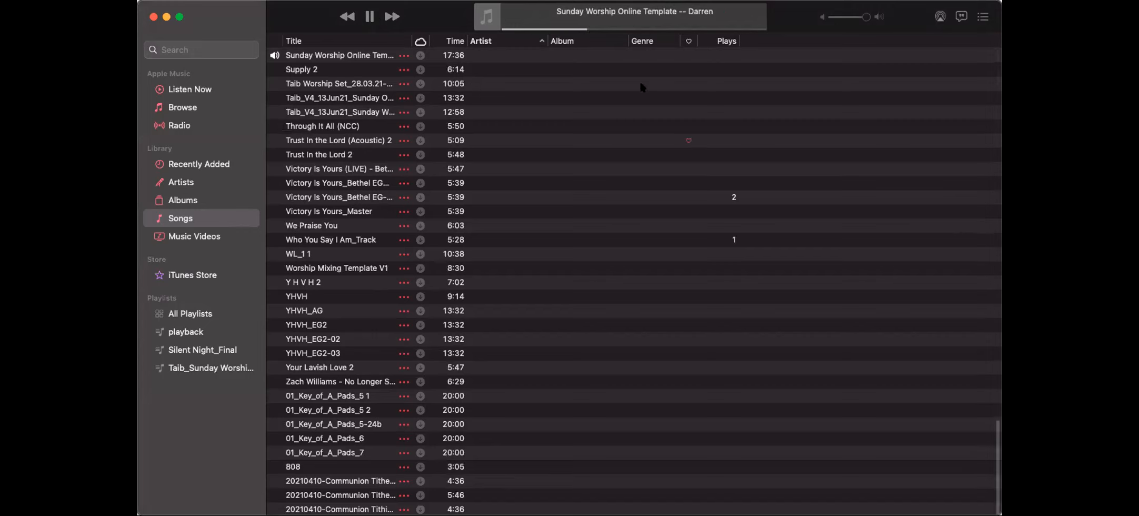
left_click(614, 28)
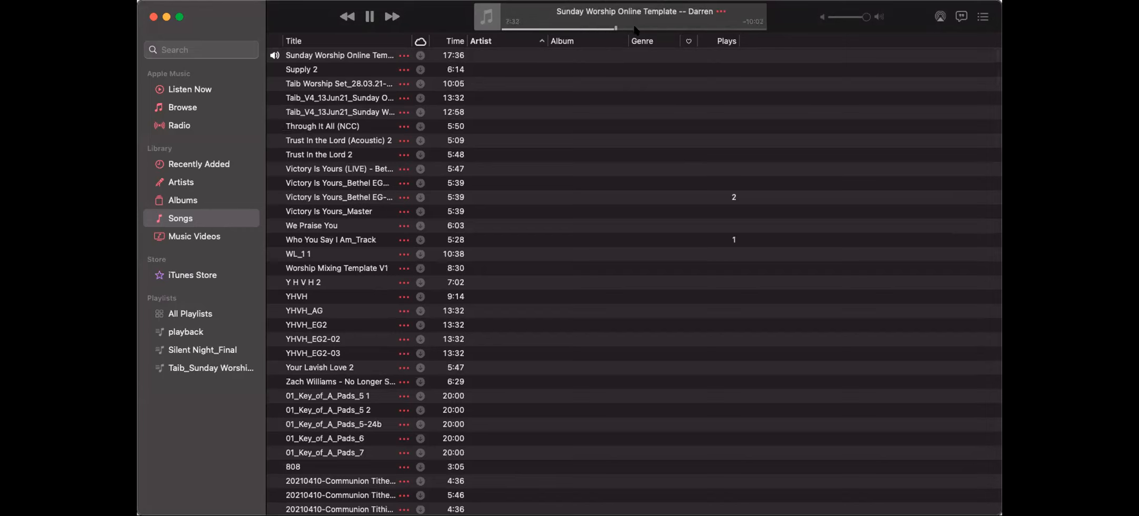